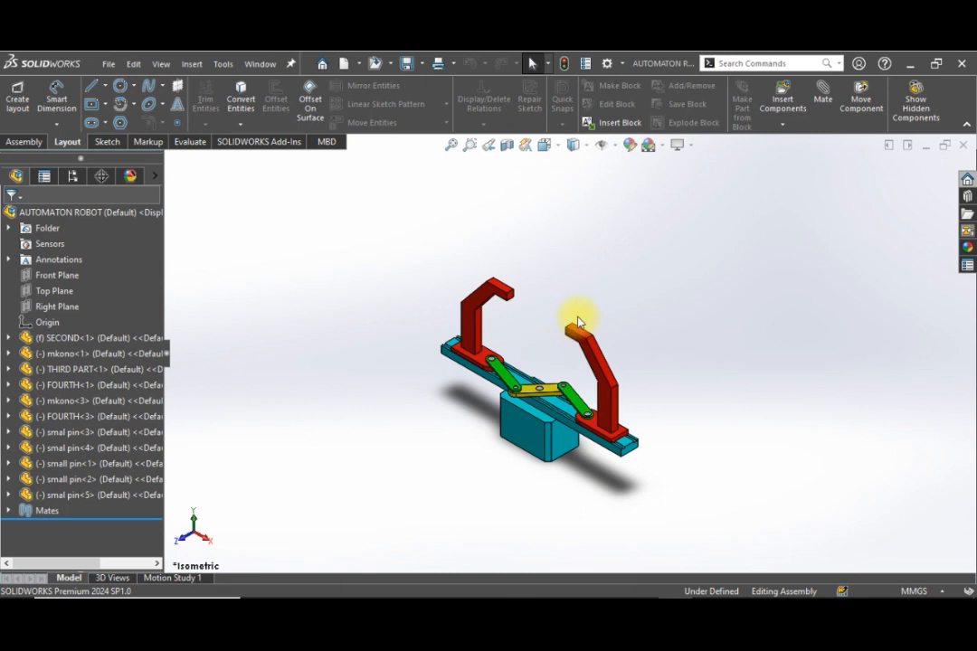
Play the motion study of the finished AUTOMATON ROBOT assembly to examine how the gripper arms move.
{"action": "scroll", "coordinate": [575, 321], "scroll_direction": "down", "scroll_amount": 6}
{"action": "scroll", "coordinate": [556, 364], "scroll_direction": "up", "scroll_amount": 3}
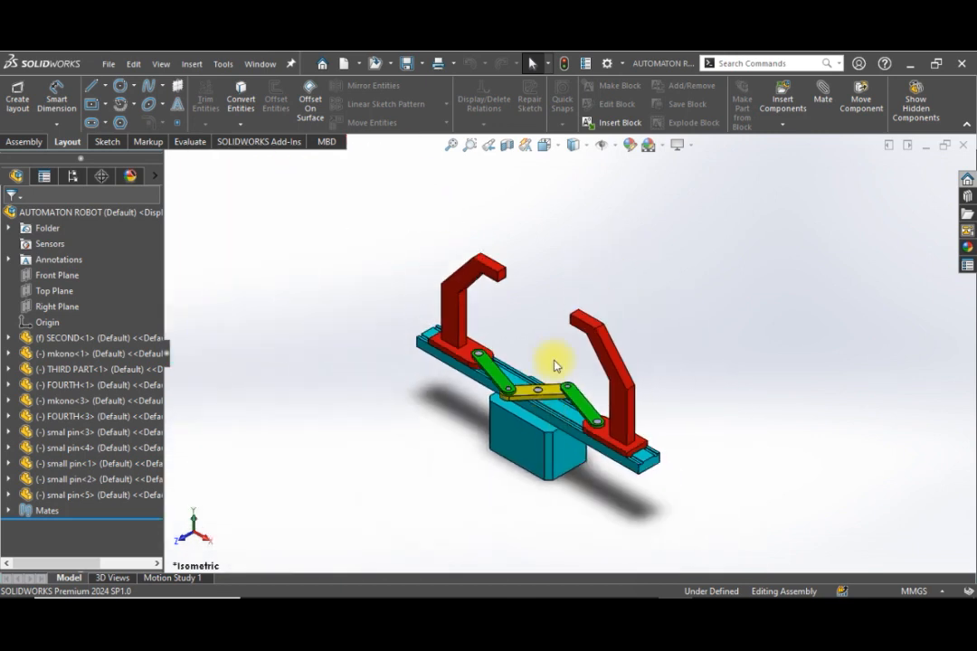
{"action": "scroll", "coordinate": [554, 349], "scroll_direction": "down", "scroll_amount": 2}
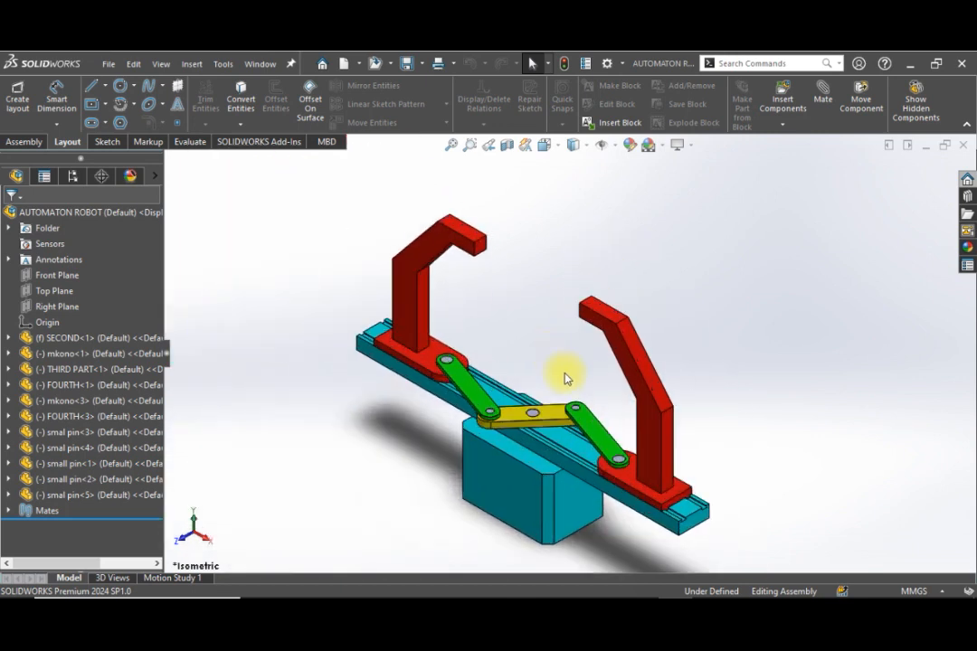
{"action": "scroll", "coordinate": [562, 377], "scroll_direction": "down", "scroll_amount": 2}
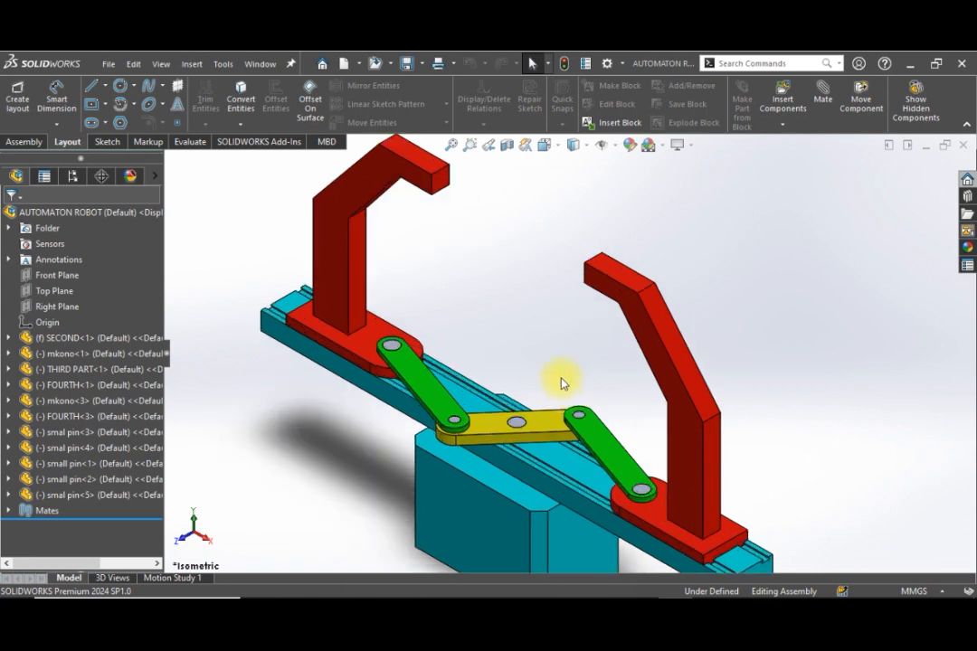
{"action": "scroll", "coordinate": [480, 420], "scroll_direction": "up", "scroll_amount": 2}
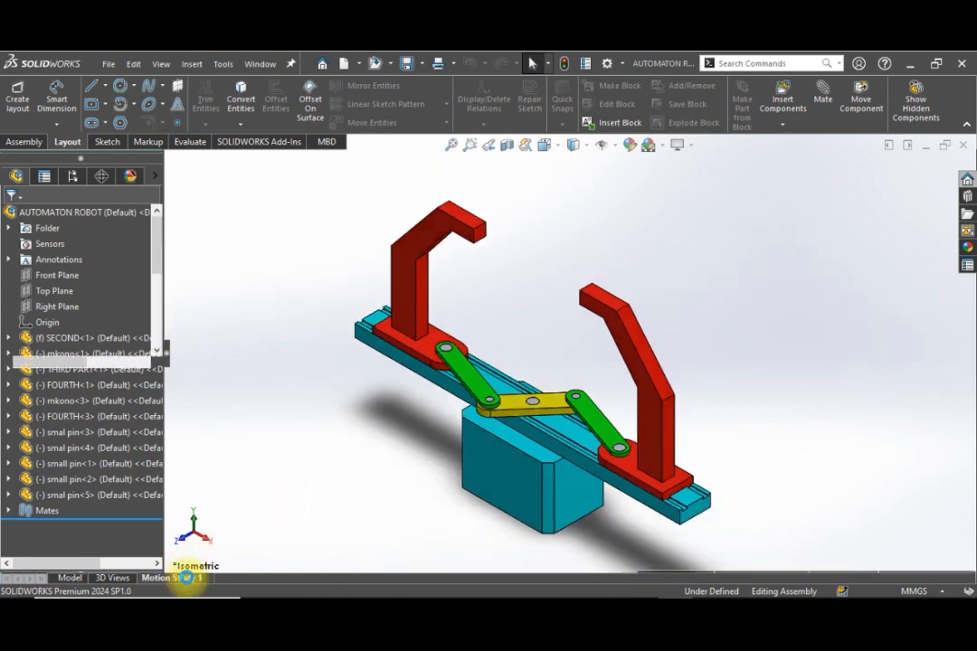
{"action": "left_click", "coordinate": [172, 578]}
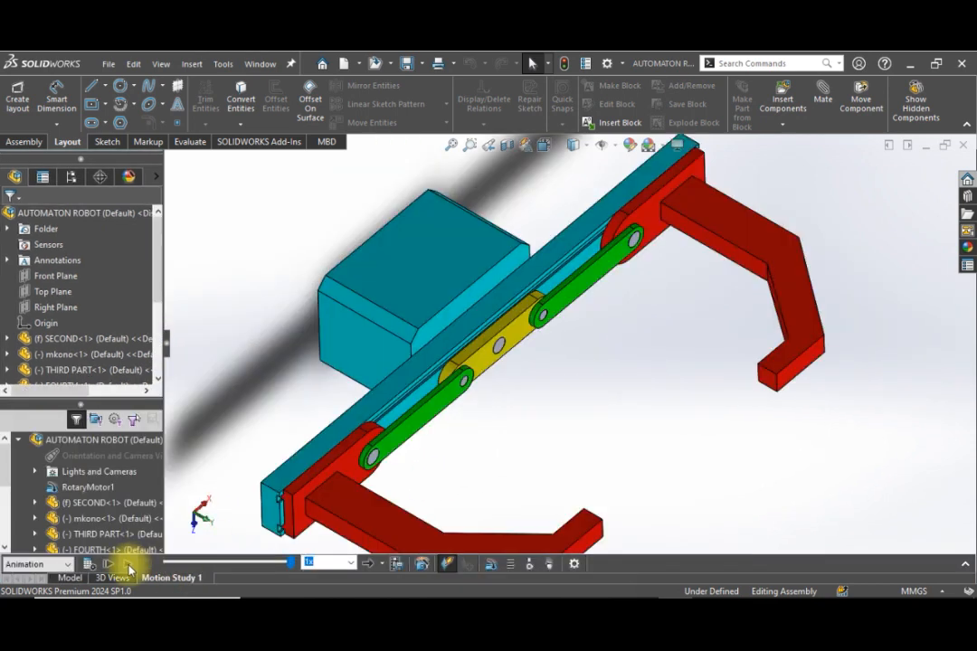
{"action": "left_click", "coordinate": [129, 565]}
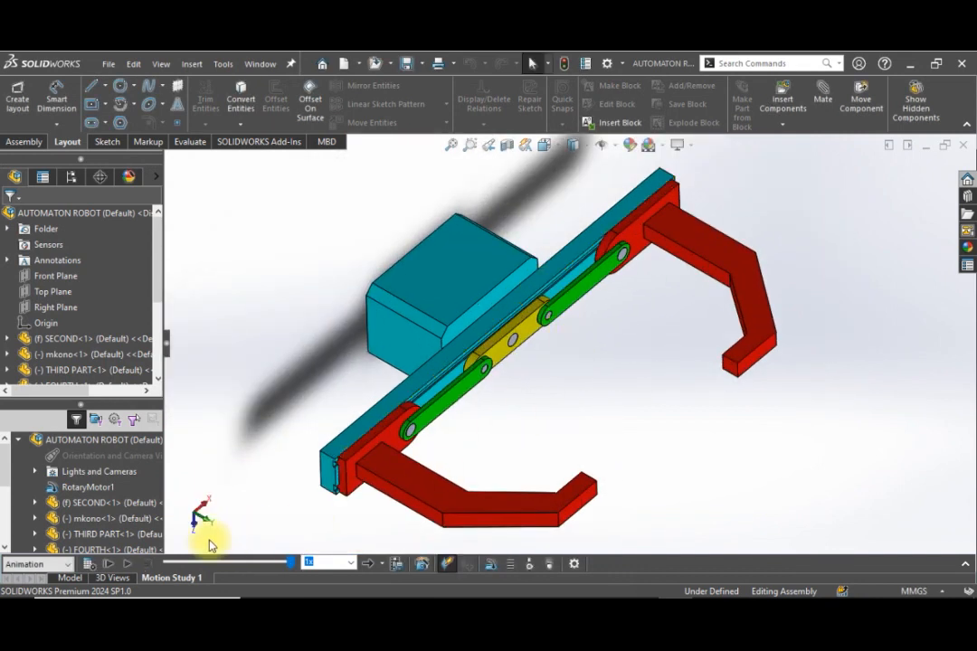
{"action": "left_click", "coordinate": [128, 566]}
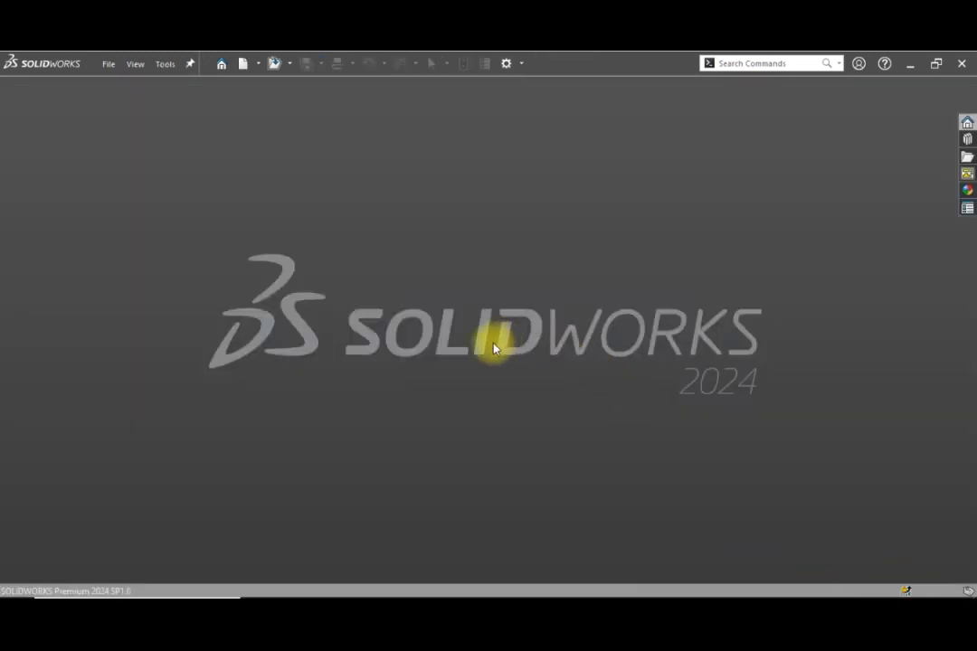
Create a new assembly and place the SECOND part from the Desktop as its first component.
{"action": "left_click", "coordinate": [107, 65]}
{"action": "left_click", "coordinate": [157, 88]}
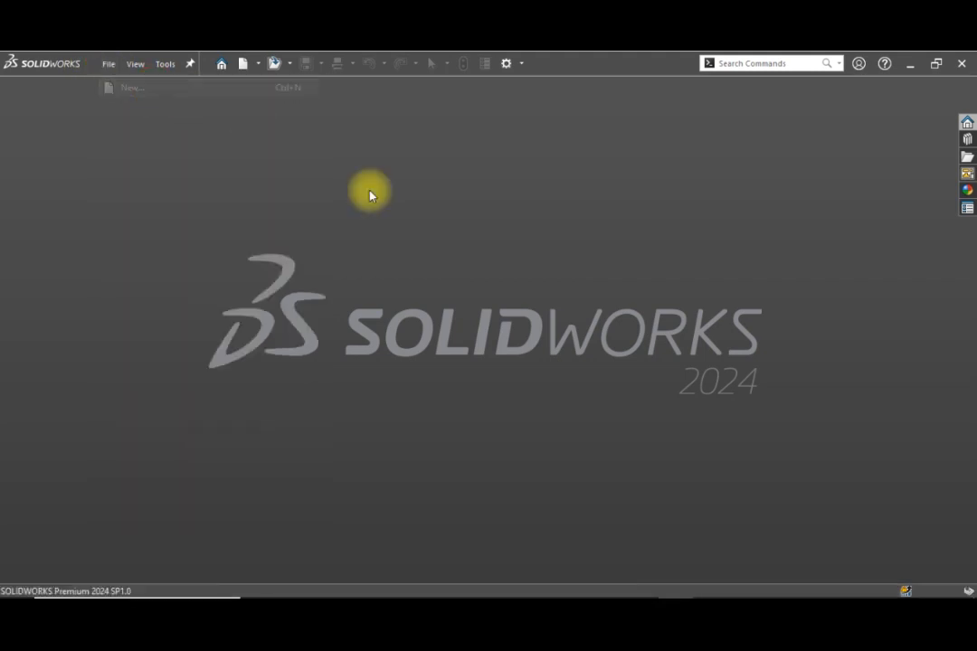
{"action": "left_click", "coordinate": [560, 367]}
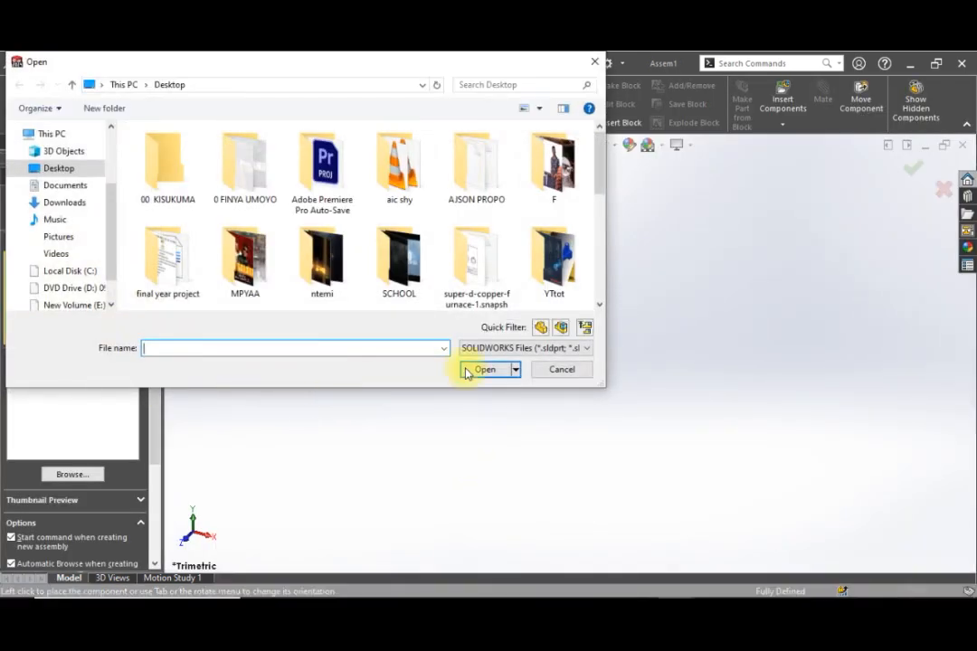
{"action": "scroll", "coordinate": [360, 275], "scroll_direction": "down", "scroll_amount": 5}
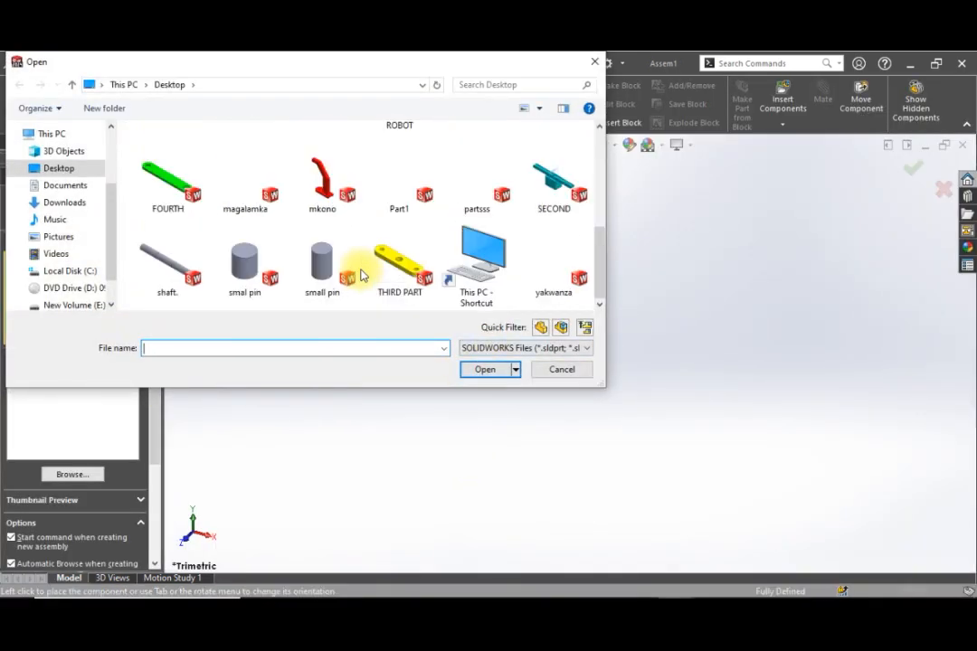
{"action": "left_click", "coordinate": [554, 176]}
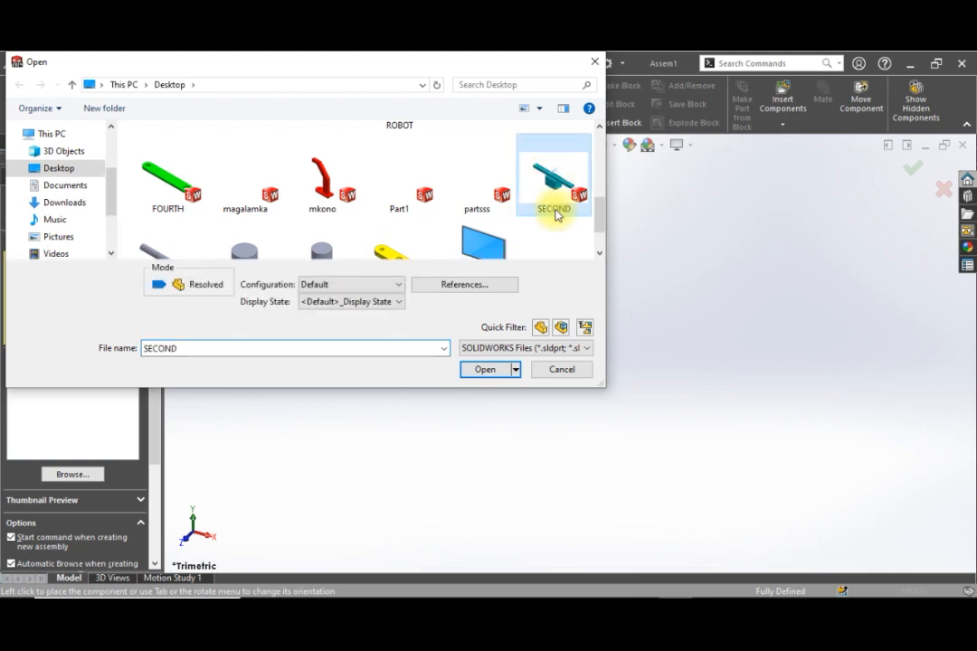
{"action": "left_click", "coordinate": [485, 369]}
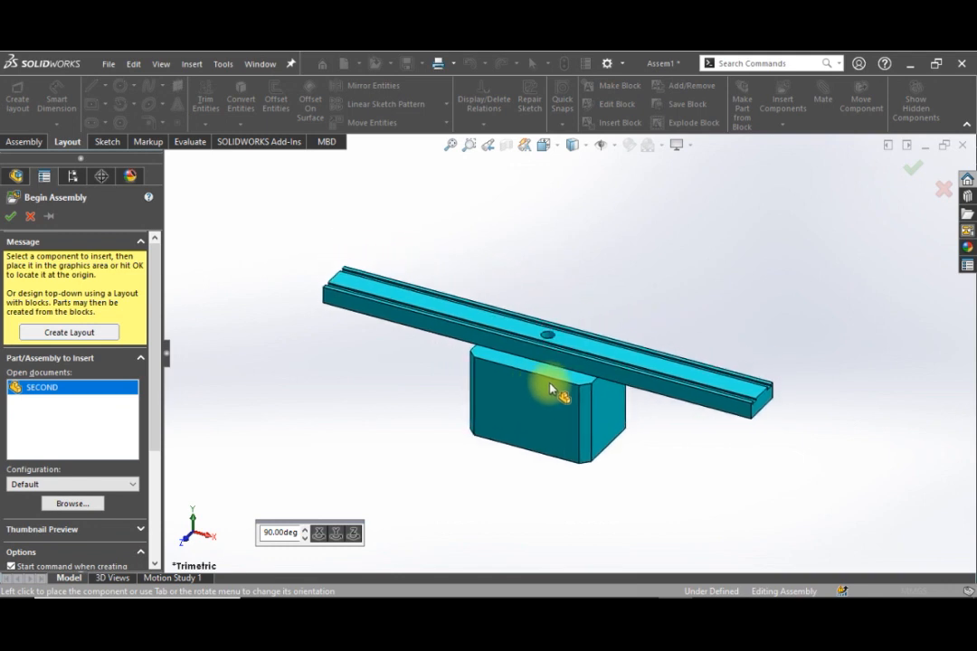
{"action": "left_click", "coordinate": [556, 389]}
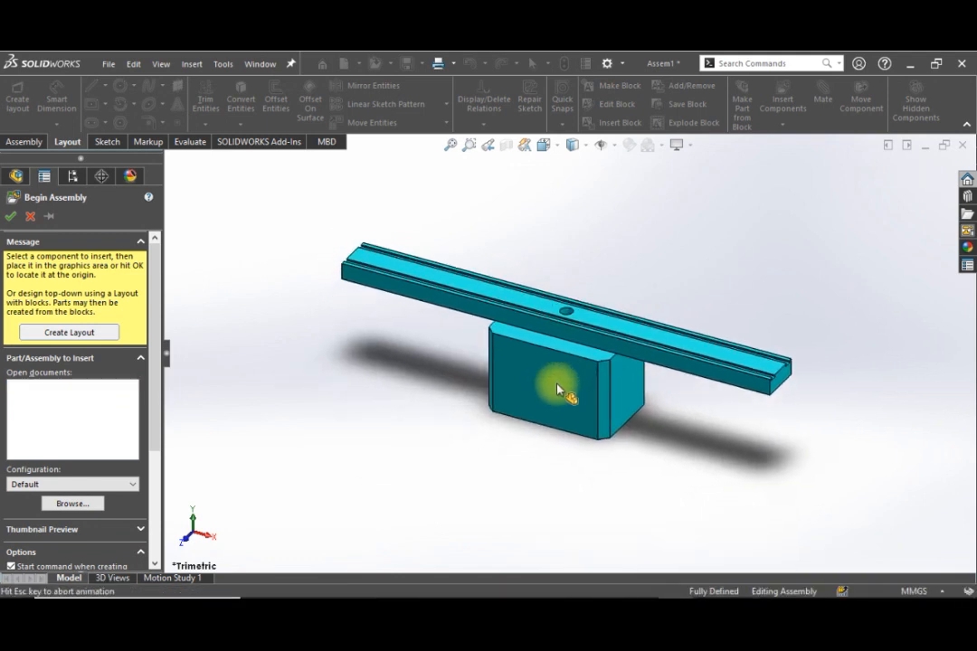
Insert the mkono part from the Desktop and place it above the right end of the SECOND rail.
{"action": "scroll", "coordinate": [553, 337], "scroll_direction": "down", "scroll_amount": 4}
{"action": "scroll", "coordinate": [554, 351], "scroll_direction": "up", "scroll_amount": 3}
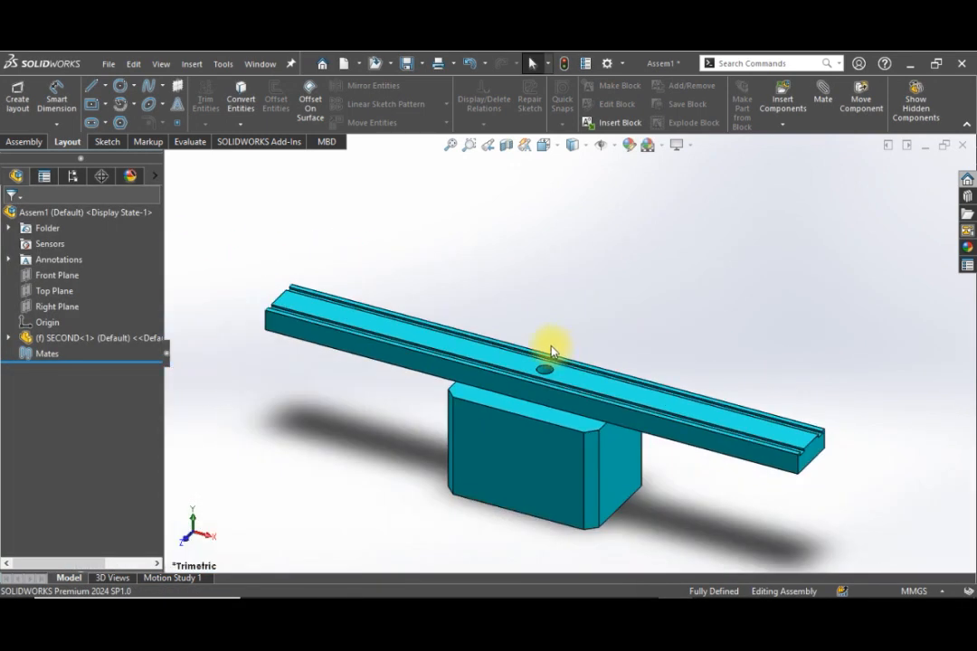
{"action": "scroll", "coordinate": [551, 351], "scroll_direction": "down", "scroll_amount": 1}
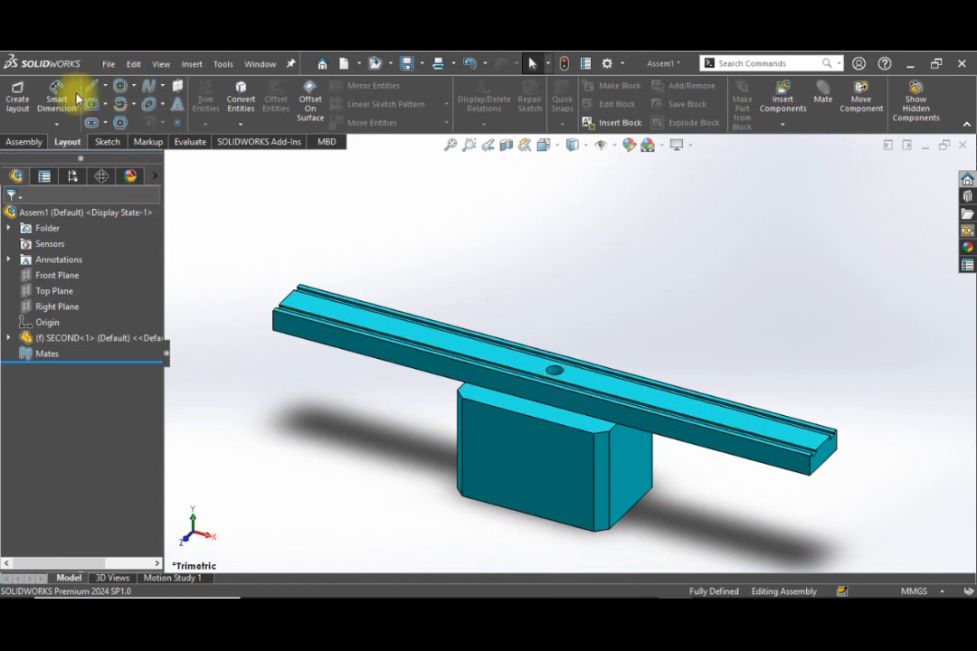
{"action": "left_click", "coordinate": [34, 143]}
{"action": "left_click", "coordinate": [79, 96]}
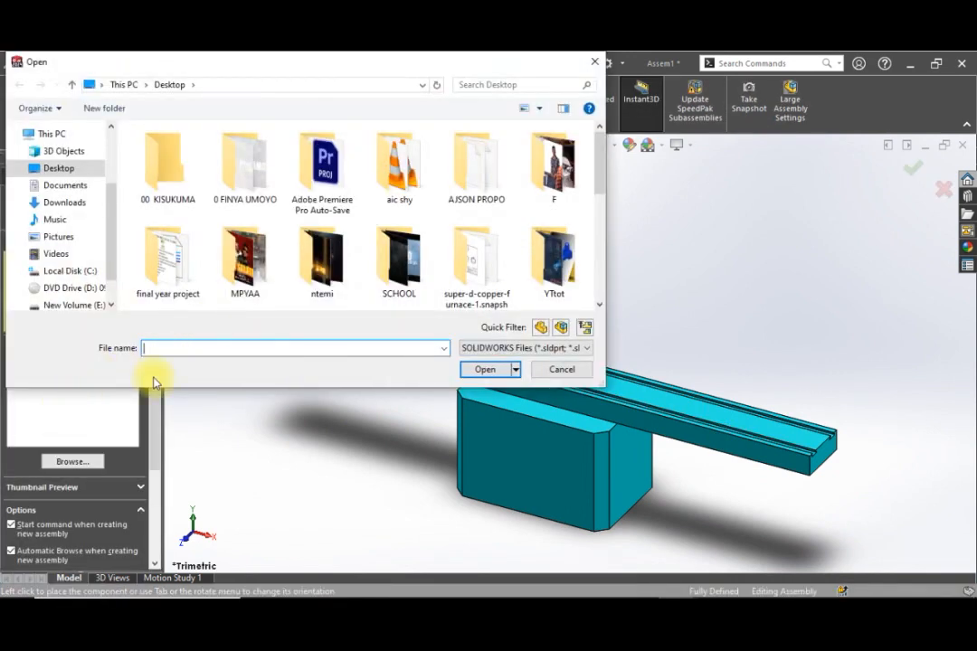
{"action": "scroll", "coordinate": [366, 224], "scroll_direction": "down", "scroll_amount": 5}
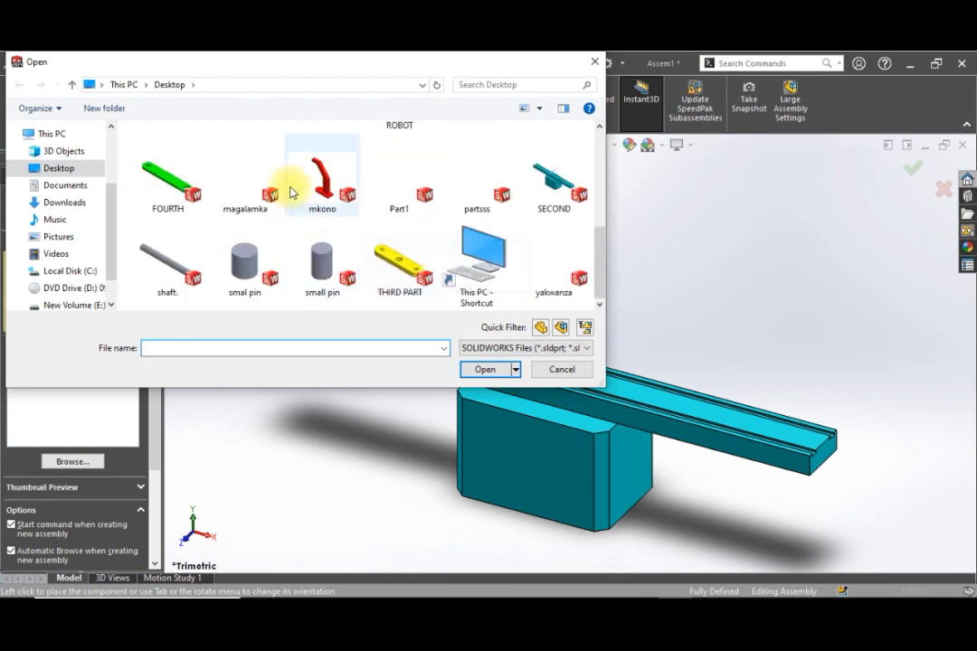
{"action": "left_click", "coordinate": [318, 181]}
{"action": "left_click", "coordinate": [484, 371]}
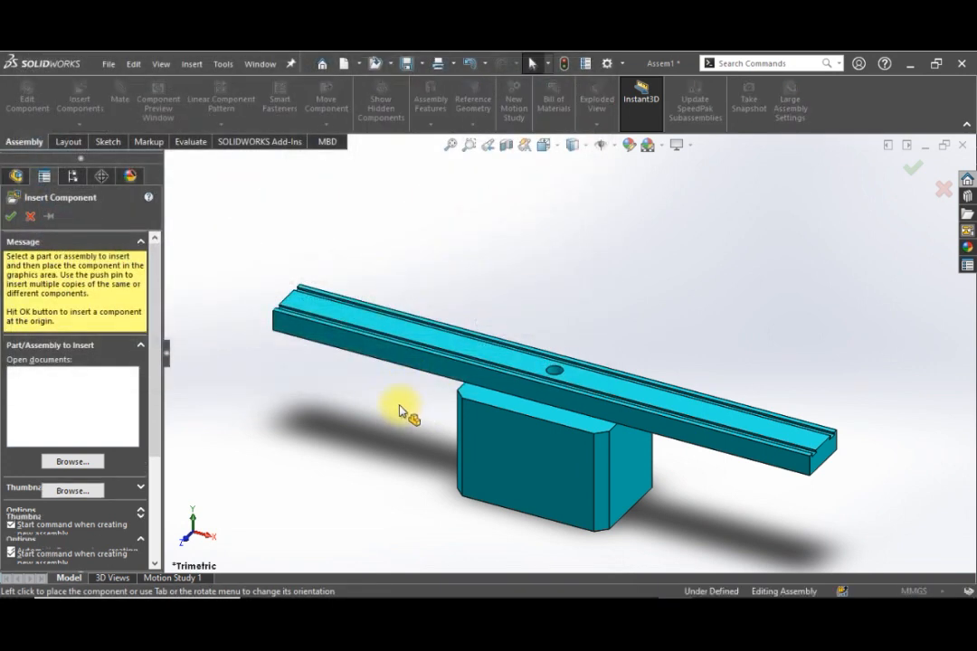
{"action": "scroll", "coordinate": [748, 329], "scroll_direction": "down", "scroll_amount": 3}
{"action": "scroll", "coordinate": [715, 333], "scroll_direction": "up", "scroll_amount": 4}
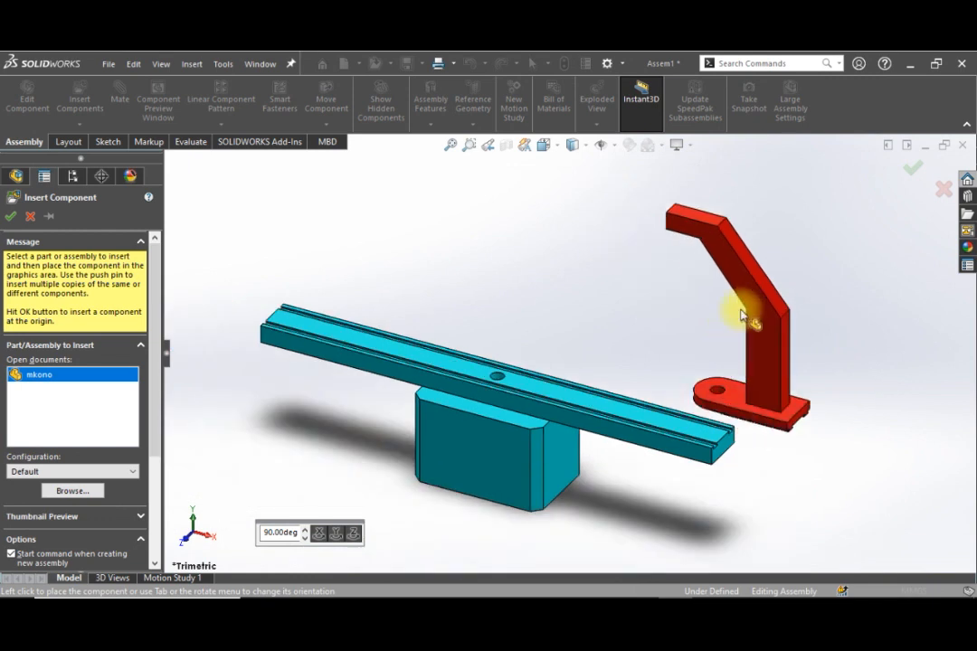
{"action": "left_click", "coordinate": [701, 298]}
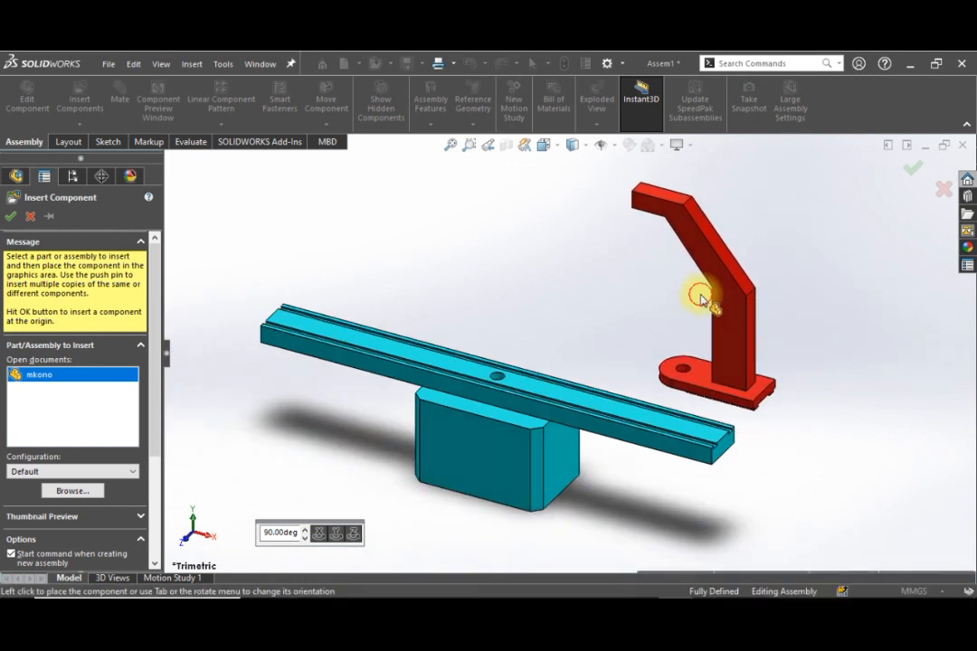
Add a coincident mate between the underside face of the mkono base and the wide top face of the SECOND rail.
{"action": "scroll", "coordinate": [727, 418], "scroll_direction": "down", "scroll_amount": 3}
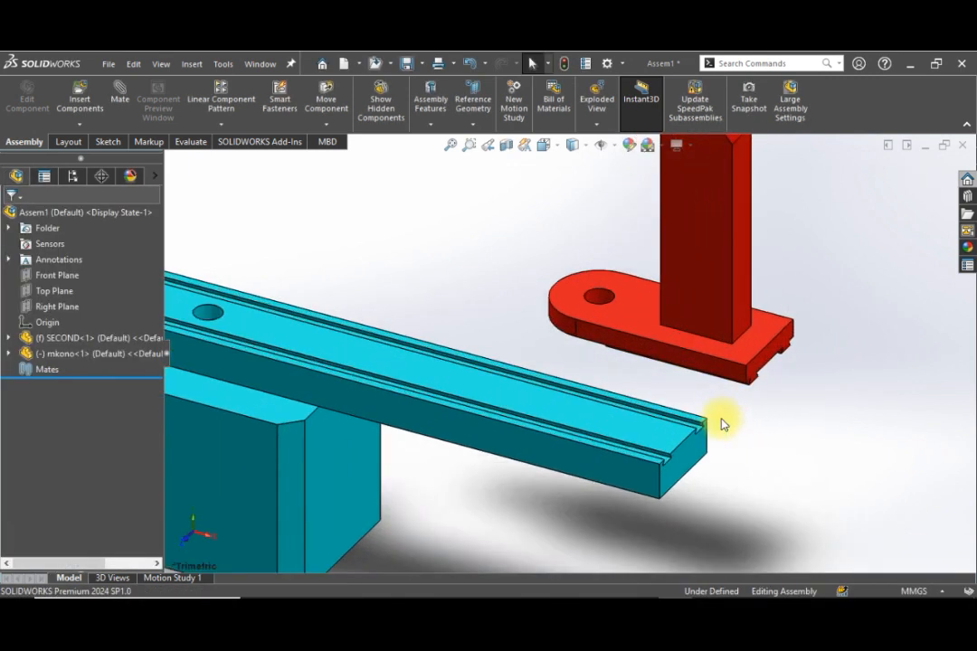
{"action": "scroll", "coordinate": [722, 426], "scroll_direction": "up", "scroll_amount": 2}
{"action": "middle_click_drag", "start_coordinate": [693, 418], "coordinate": [676, 351]}
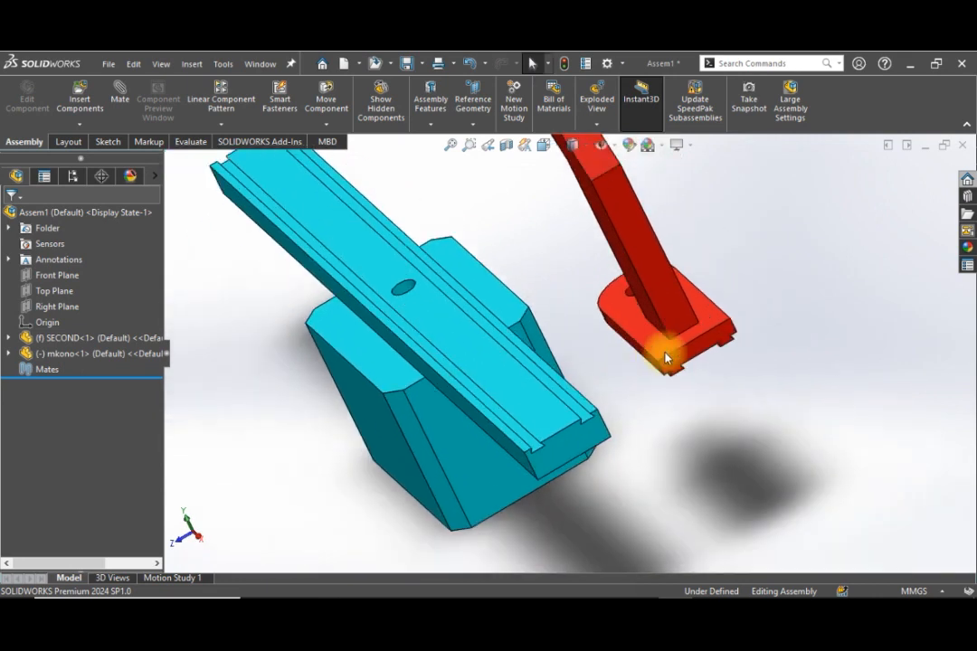
{"action": "left_click", "coordinate": [117, 95]}
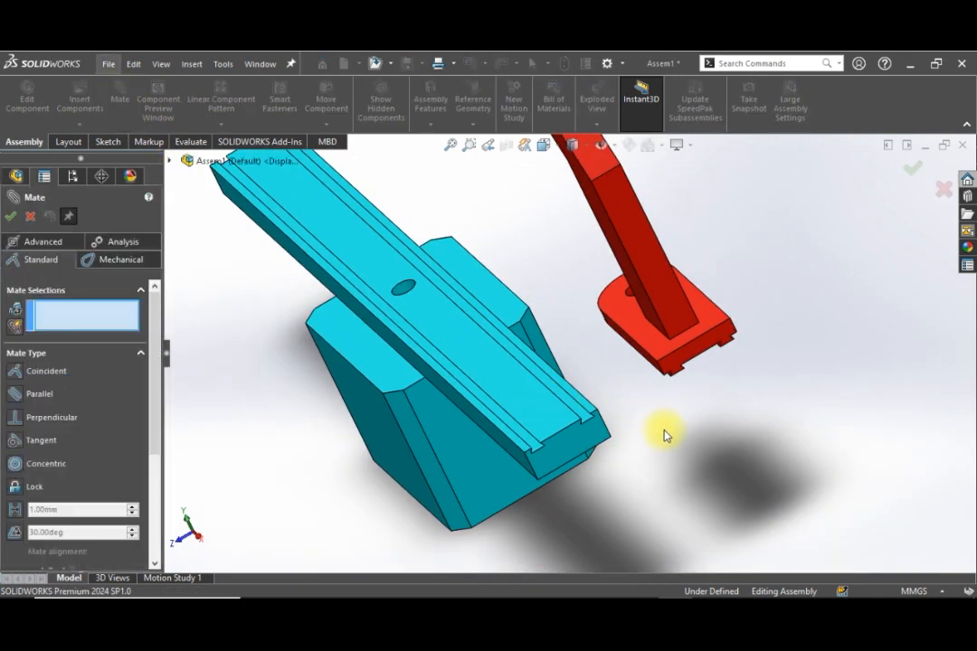
{"action": "scroll", "coordinate": [667, 403], "scroll_direction": "down", "scroll_amount": 1}
{"action": "scroll", "coordinate": [667, 397], "scroll_direction": "up", "scroll_amount": 2}
{"action": "middle_click_drag", "start_coordinate": [661, 401], "coordinate": [652, 337]}
{"action": "scroll", "coordinate": [652, 342], "scroll_direction": "down", "scroll_amount": 5}
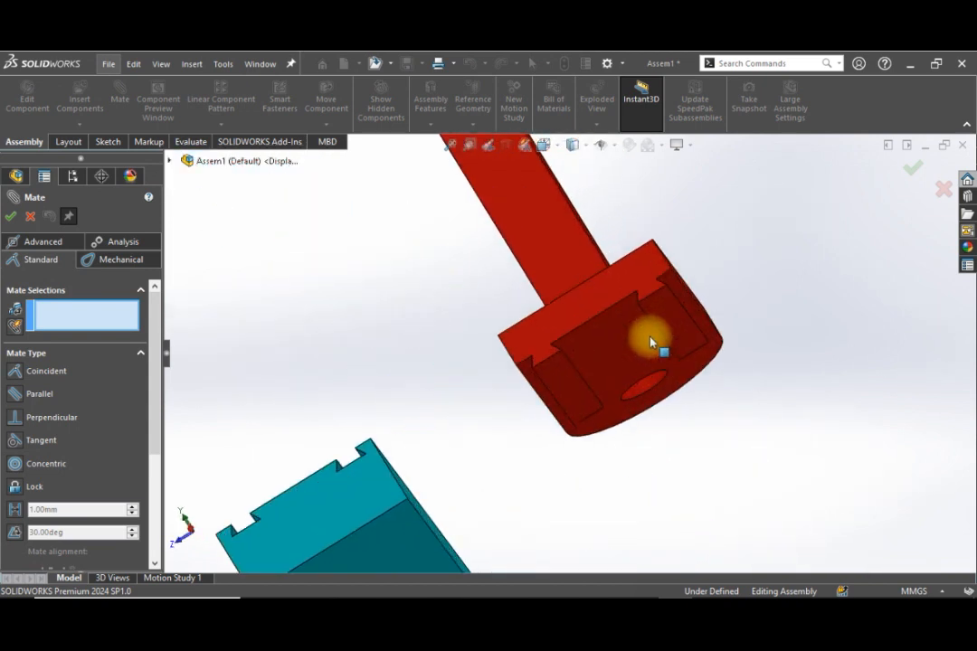
{"action": "left_click", "coordinate": [597, 344]}
{"action": "middle_click_drag", "start_coordinate": [560, 456], "coordinate": [697, 490]}
{"action": "left_click", "coordinate": [720, 476]}
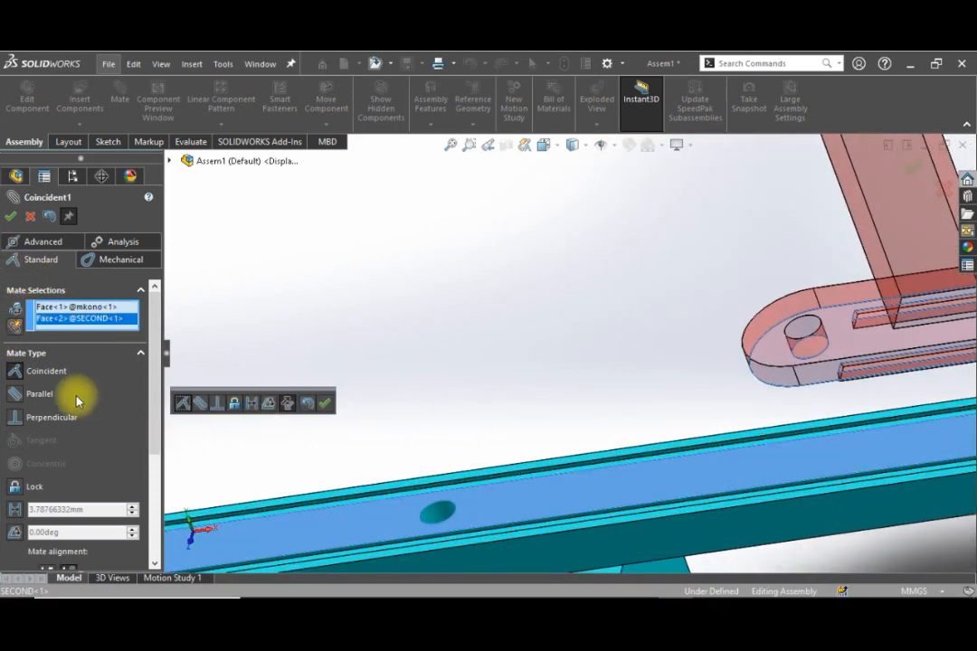
{"action": "left_click", "coordinate": [328, 406]}
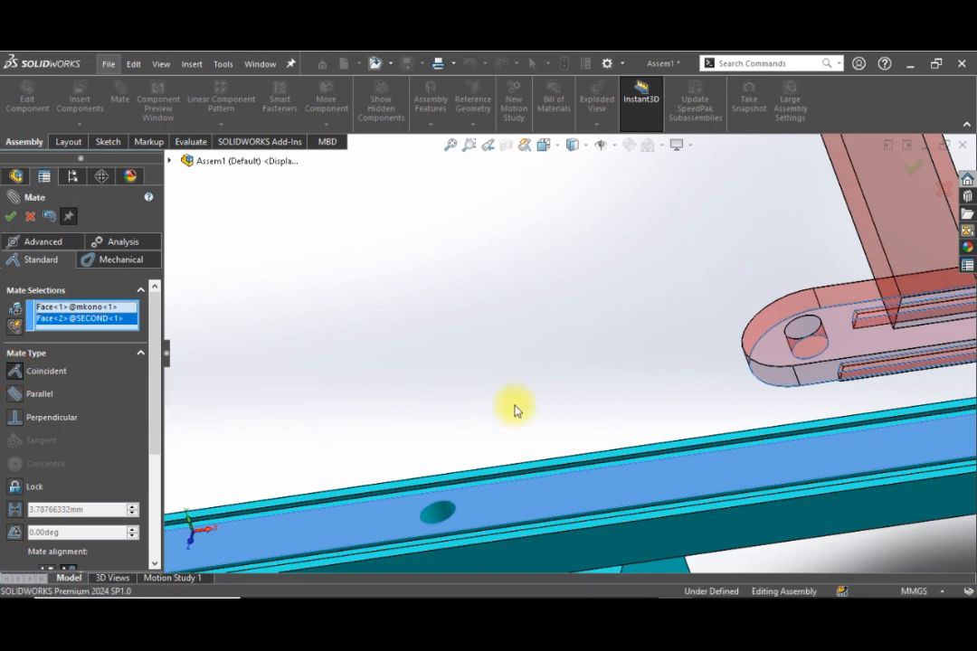
Add a coincident mate between the lengthwise edge under the mkono base and the matching groove edge of the SECOND rail.
{"action": "scroll", "coordinate": [536, 398], "scroll_direction": "down", "scroll_amount": 3}
{"action": "scroll", "coordinate": [527, 394], "scroll_direction": "up", "scroll_amount": 10}
{"action": "middle_click_drag", "start_coordinate": [679, 397], "coordinate": [639, 420]}
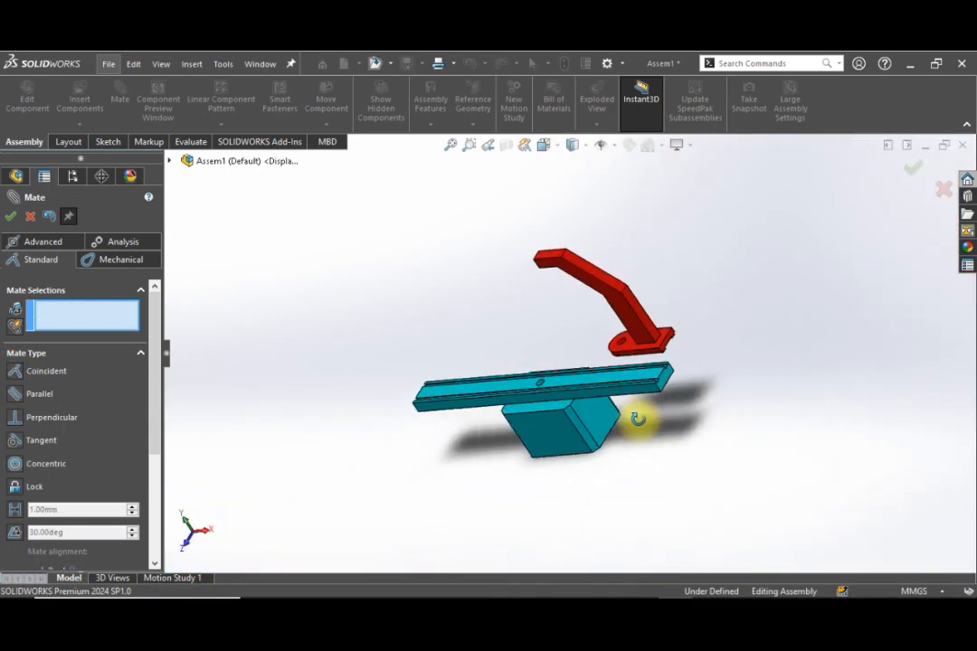
{"action": "scroll", "coordinate": [674, 350], "scroll_direction": "down", "scroll_amount": 7}
{"action": "middle_click_drag", "start_coordinate": [644, 375], "coordinate": [649, 349]}
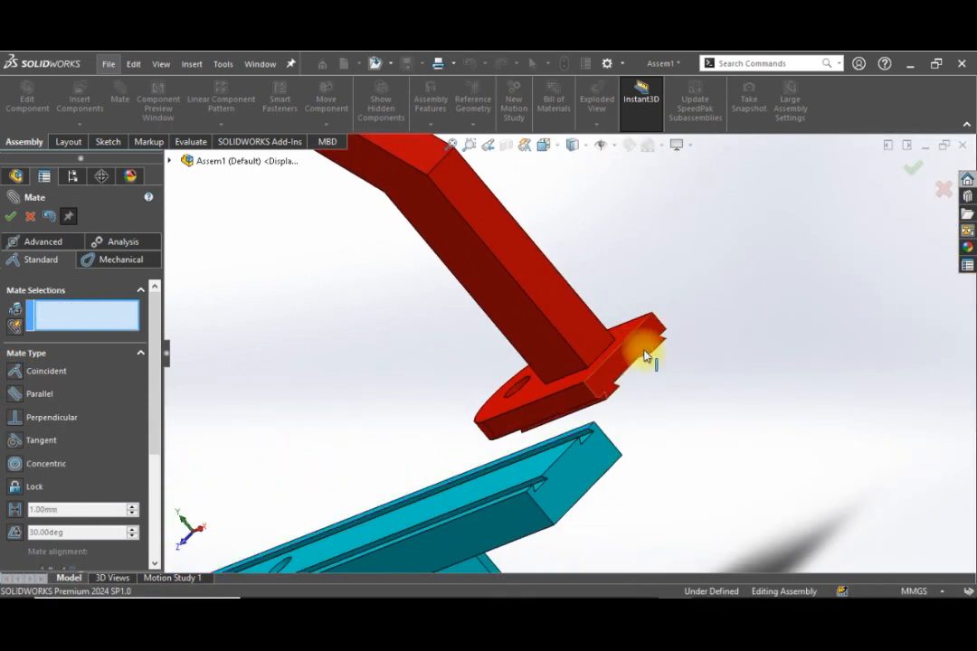
{"action": "scroll", "coordinate": [646, 360], "scroll_direction": "down", "scroll_amount": 5}
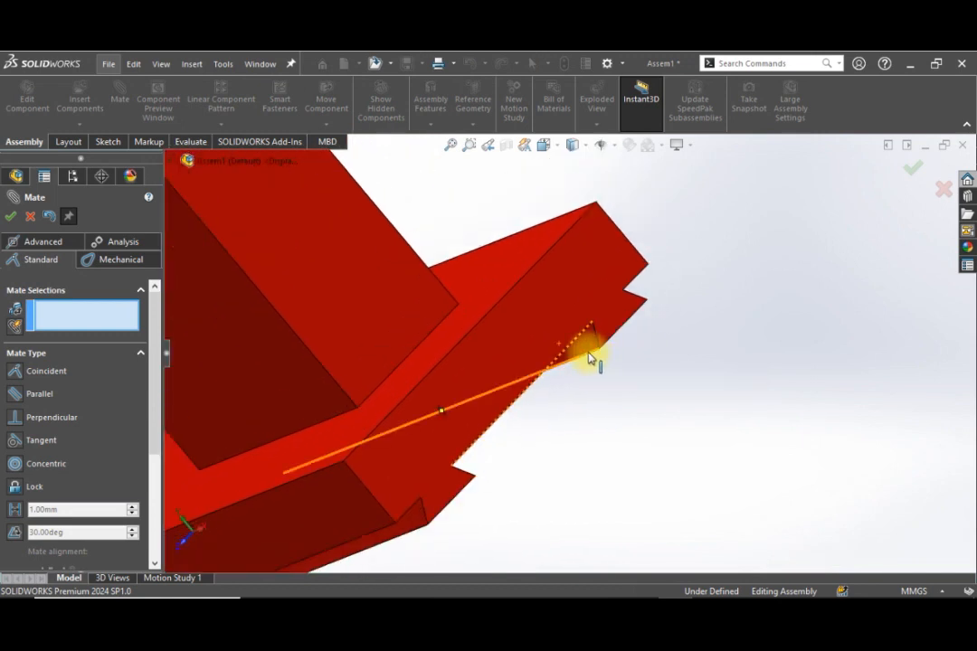
{"action": "left_click", "coordinate": [586, 351]}
{"action": "scroll", "coordinate": [572, 420], "scroll_direction": "up", "scroll_amount": 3}
{"action": "scroll", "coordinate": [572, 420], "scroll_direction": "up", "scroll_amount": 5}
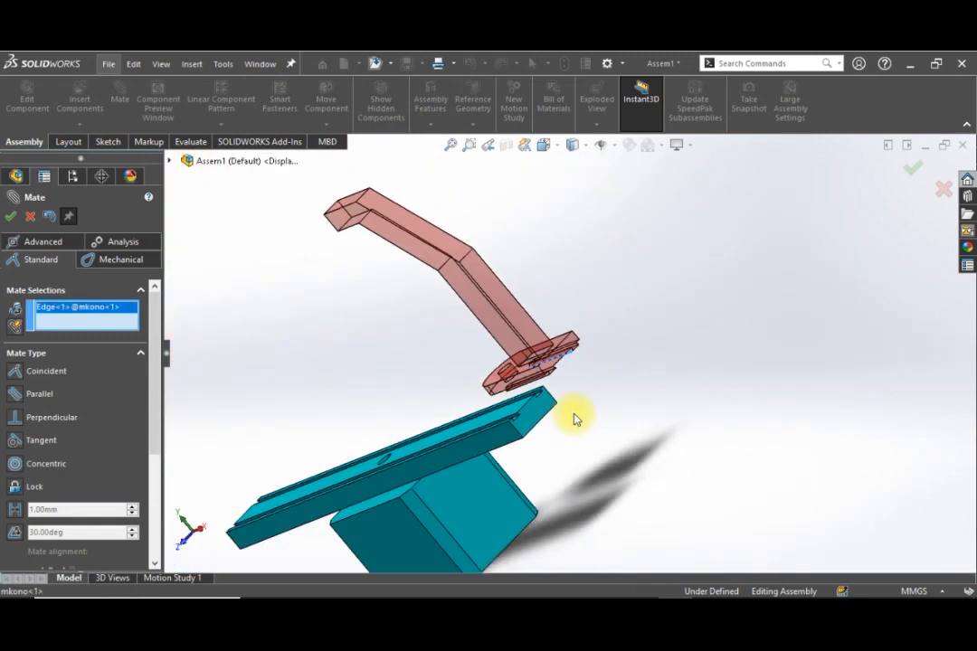
{"action": "middle_click_drag", "start_coordinate": [573, 416], "coordinate": [541, 451]}
{"action": "scroll", "coordinate": [539, 397], "scroll_direction": "down", "scroll_amount": 6}
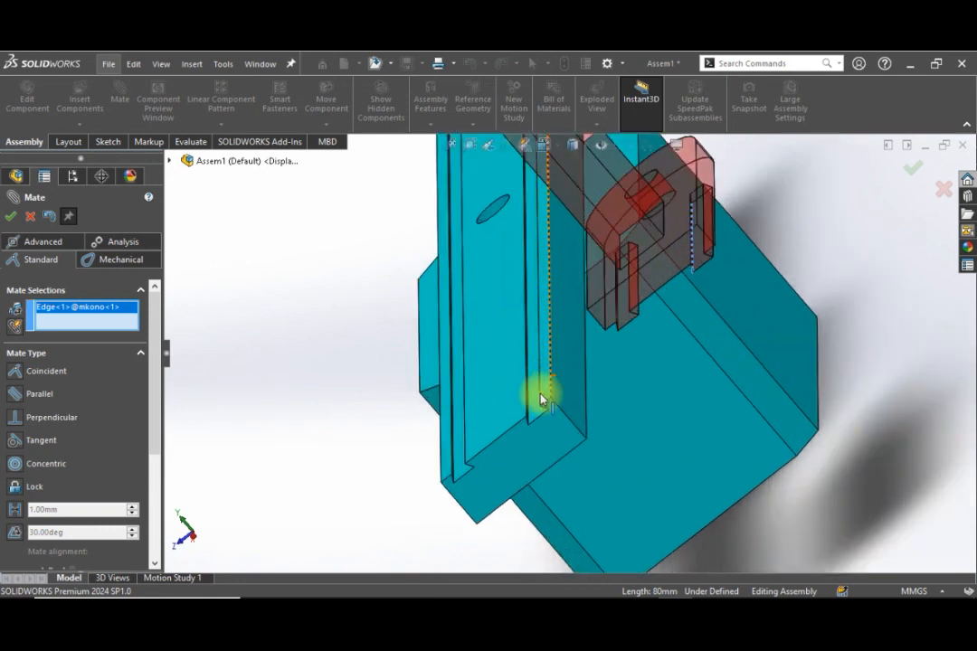
{"action": "scroll", "coordinate": [532, 426], "scroll_direction": "down", "scroll_amount": 6}
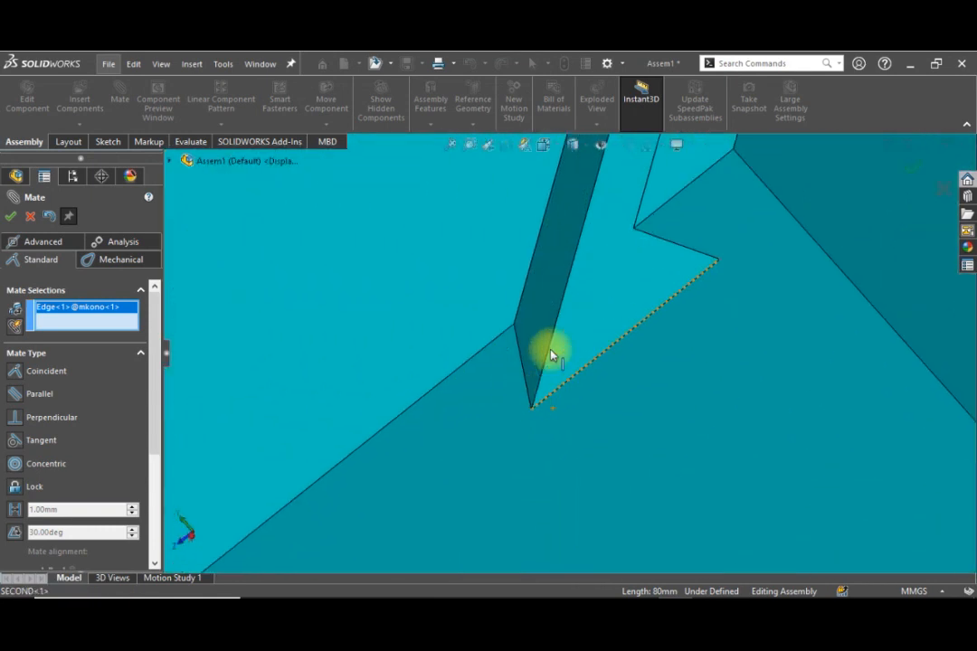
{"action": "left_click", "coordinate": [546, 369]}
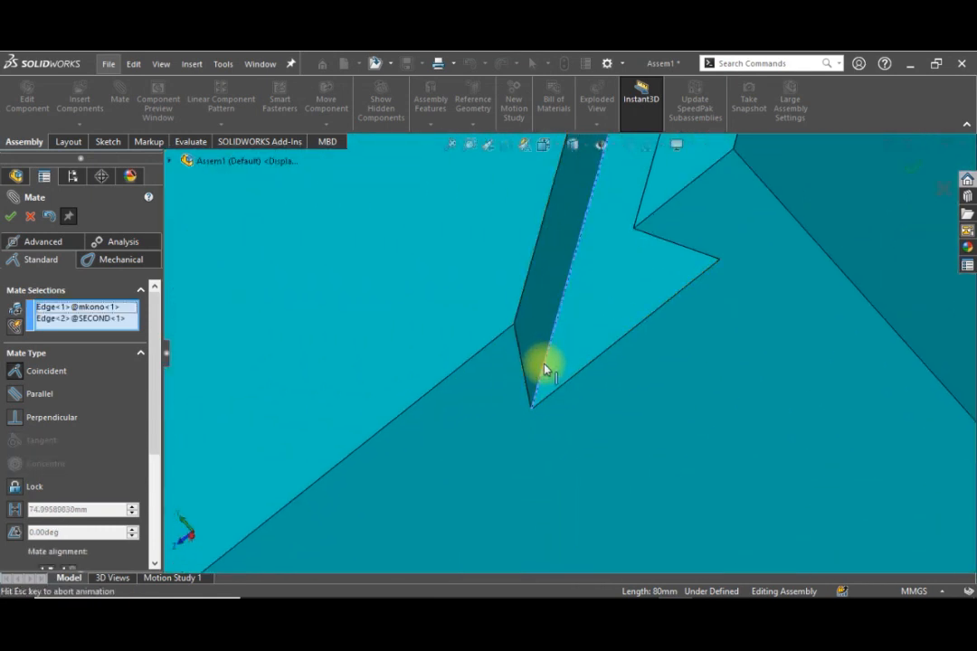
{"action": "left_click", "coordinate": [710, 390]}
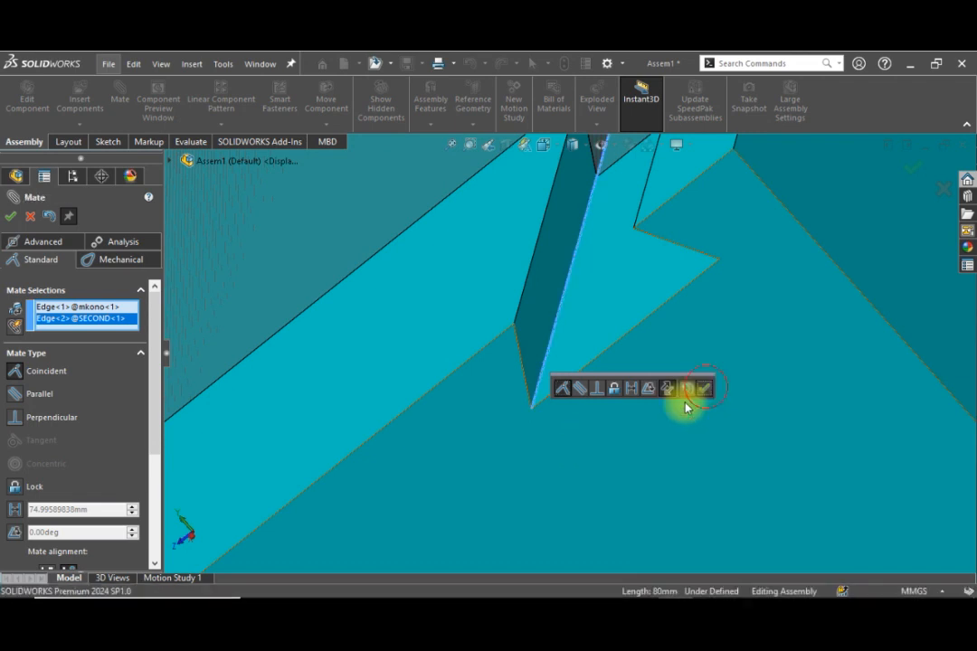
{"action": "scroll", "coordinate": [556, 399], "scroll_direction": "up", "scroll_amount": 10}
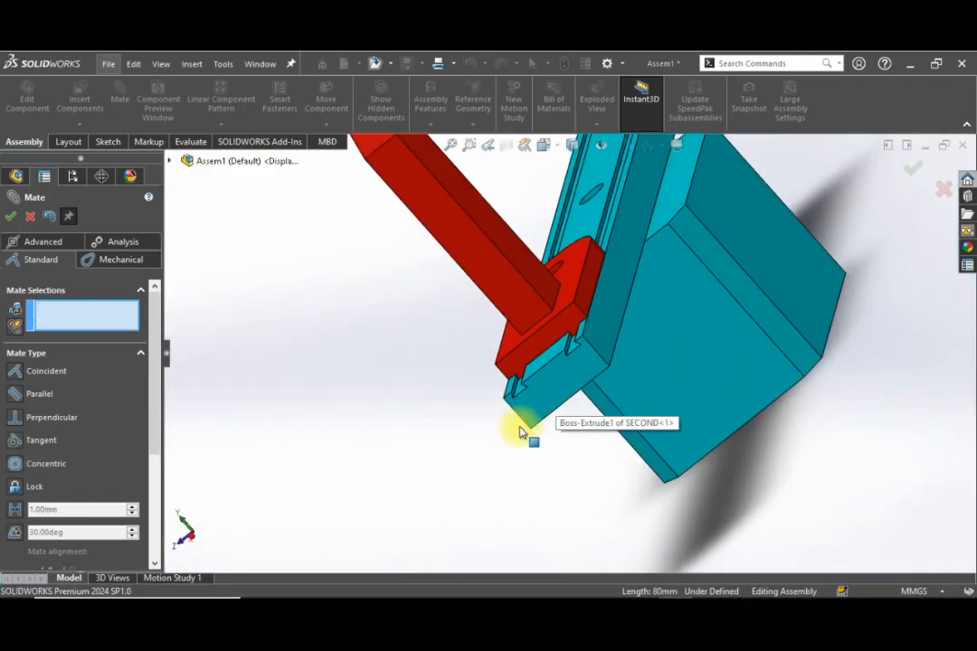
Slide the mkono arm along the SECOND rail to the rail's right end and finish mating.
{"action": "middle_click_drag", "start_coordinate": [520, 427], "coordinate": [518, 359]}
{"action": "scroll", "coordinate": [552, 333], "scroll_direction": "up", "scroll_amount": 5}
{"action": "scroll", "coordinate": [552, 338], "scroll_direction": "down", "scroll_amount": 3}
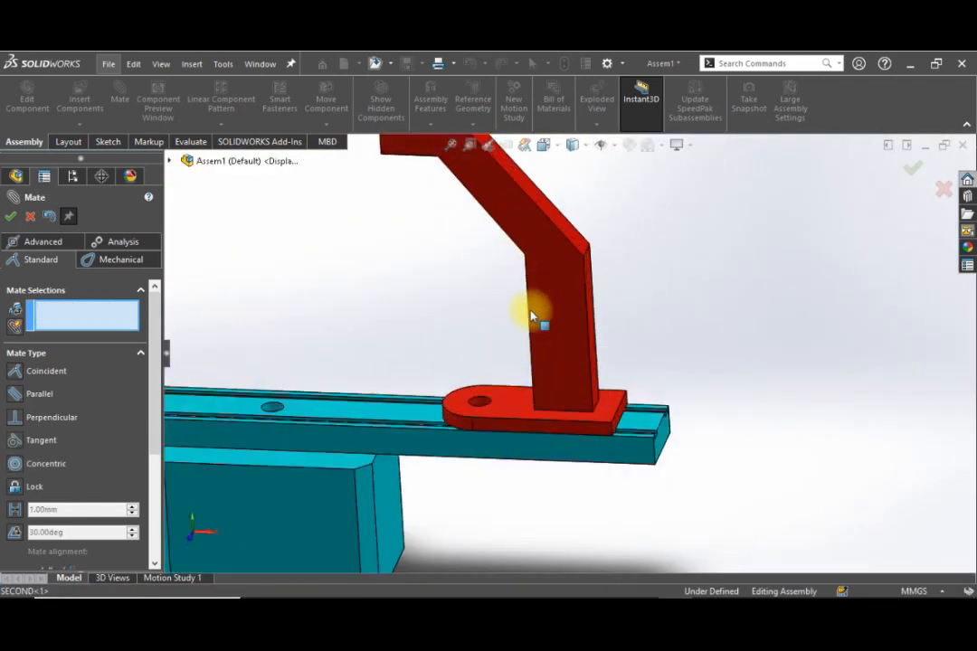
{"action": "scroll", "coordinate": [533, 318], "scroll_direction": "up", "scroll_amount": 3}
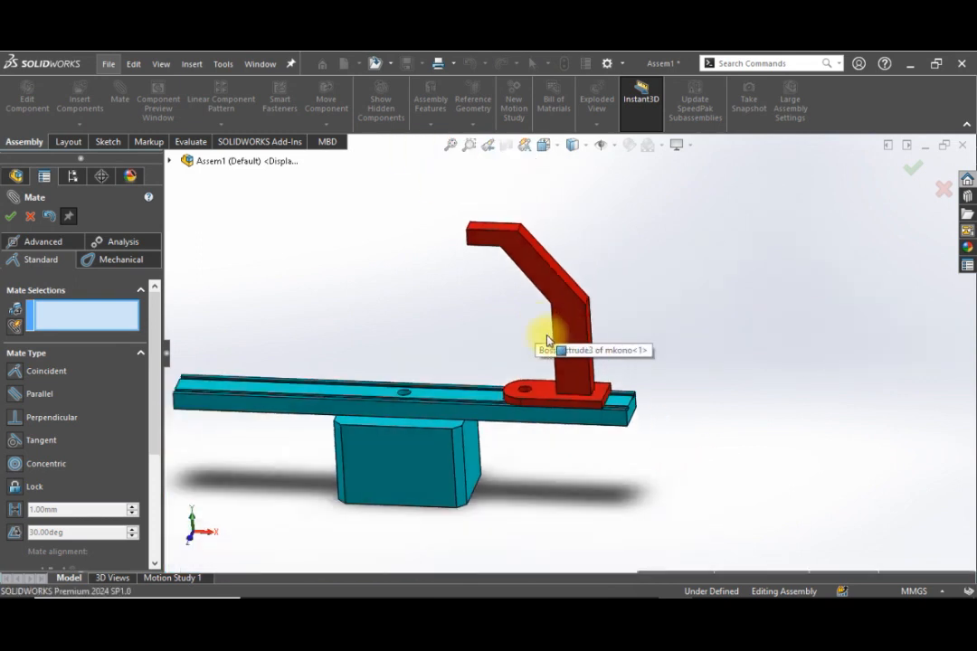
{"action": "left_click_drag", "start_coordinate": [548, 341], "coordinate": [570, 376]}
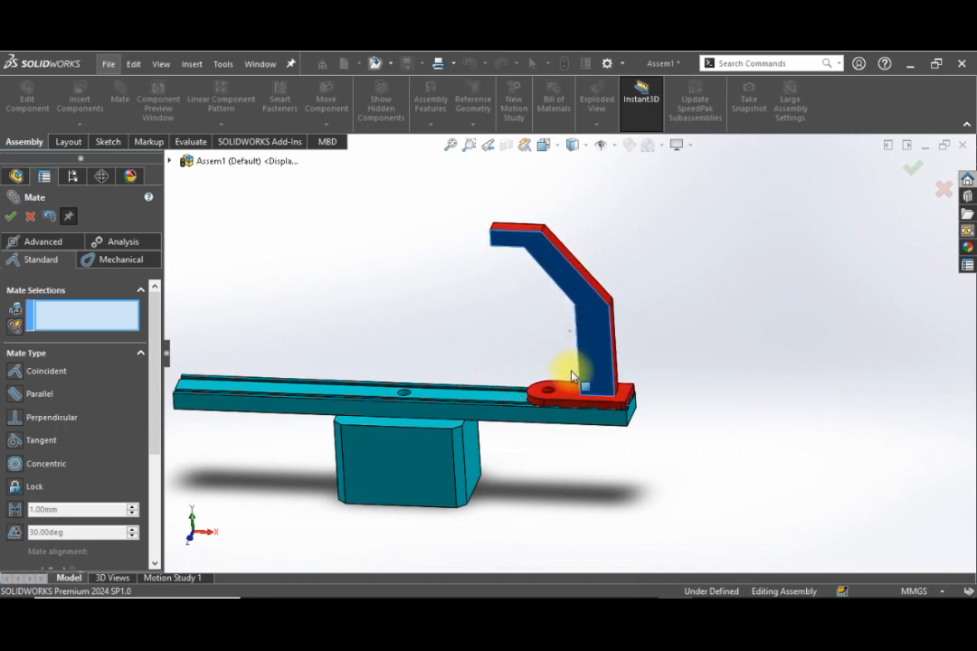
{"action": "scroll", "coordinate": [594, 387], "scroll_direction": "down", "scroll_amount": 5}
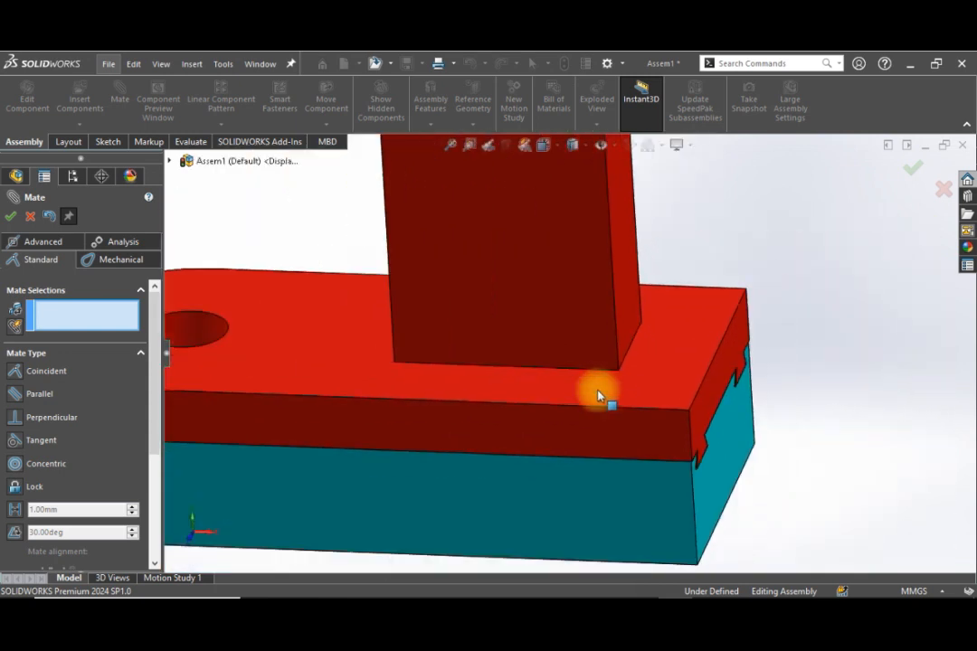
{"action": "scroll", "coordinate": [597, 395], "scroll_direction": "up", "scroll_amount": 5}
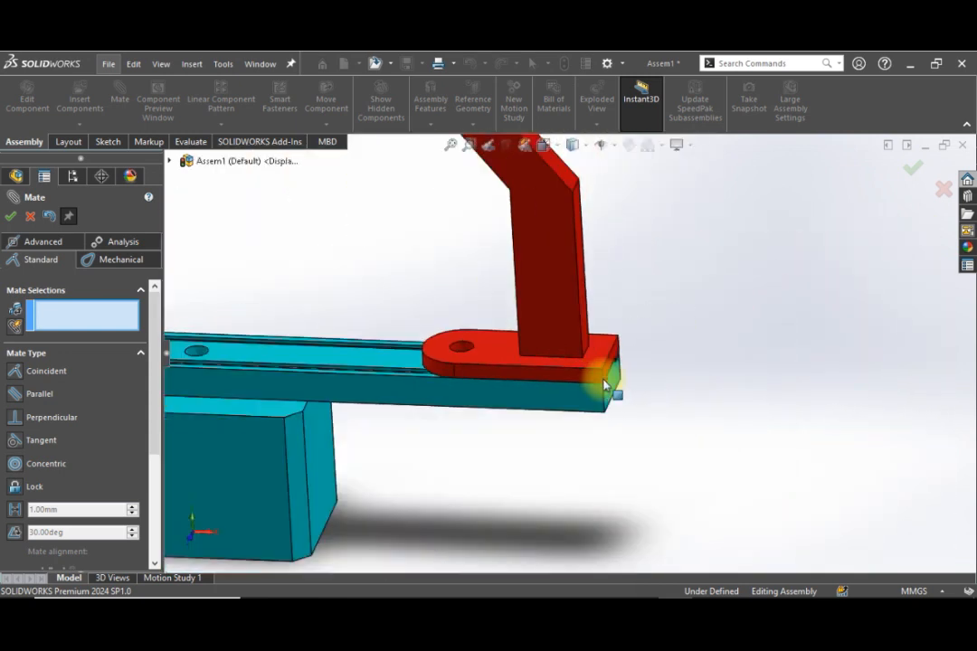
{"action": "left_click", "coordinate": [10, 217]}
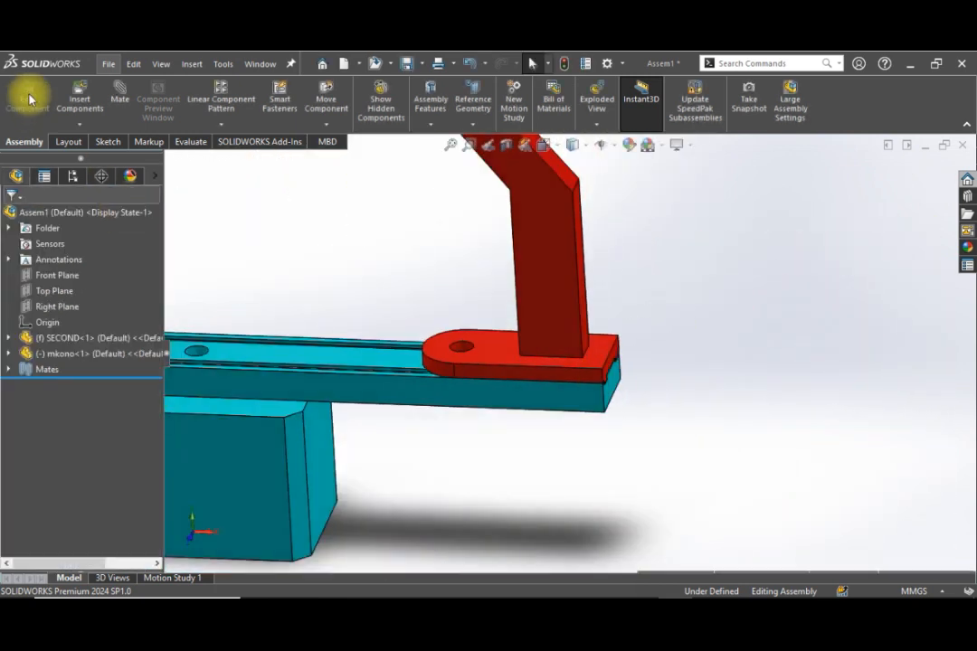
Insert THIRD PART from the Desktop and place it below the right end of the SECOND rail, beside the base block.
{"action": "left_click", "coordinate": [81, 99]}
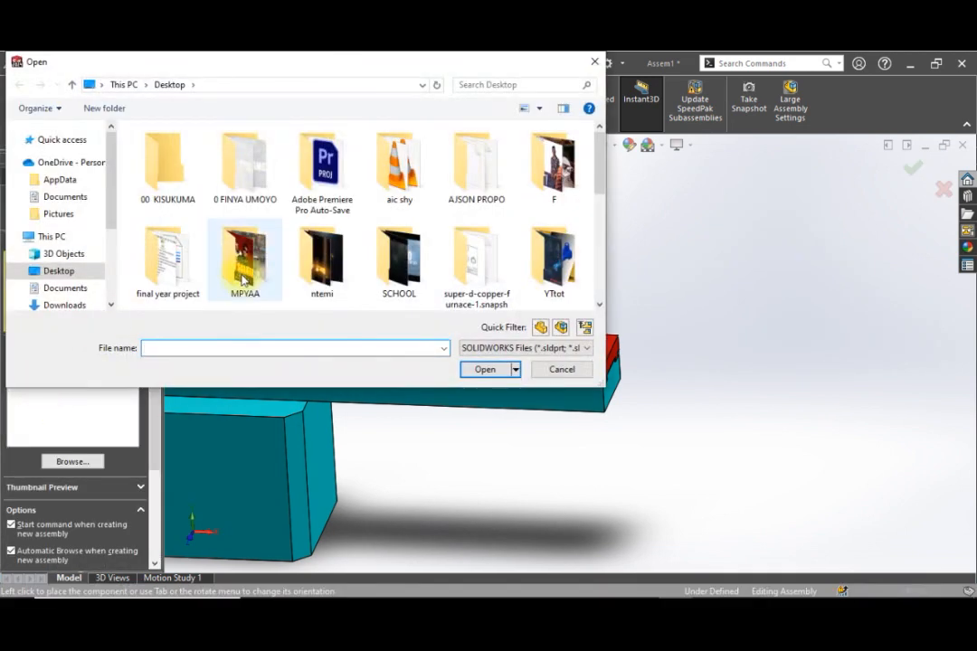
{"action": "scroll", "coordinate": [360, 272], "scroll_direction": "down", "scroll_amount": 5}
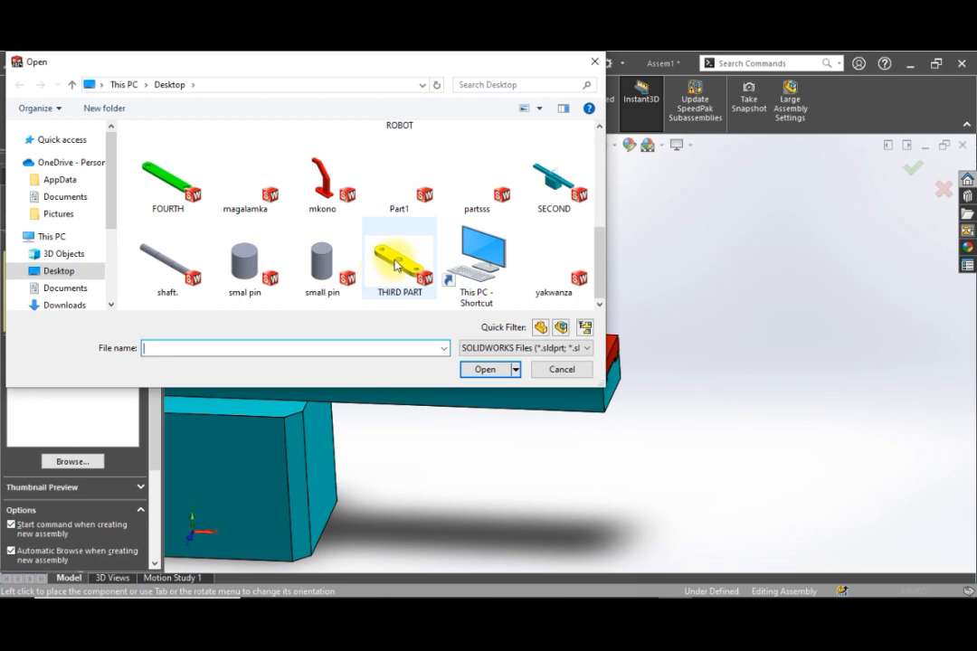
{"action": "left_click", "coordinate": [395, 264]}
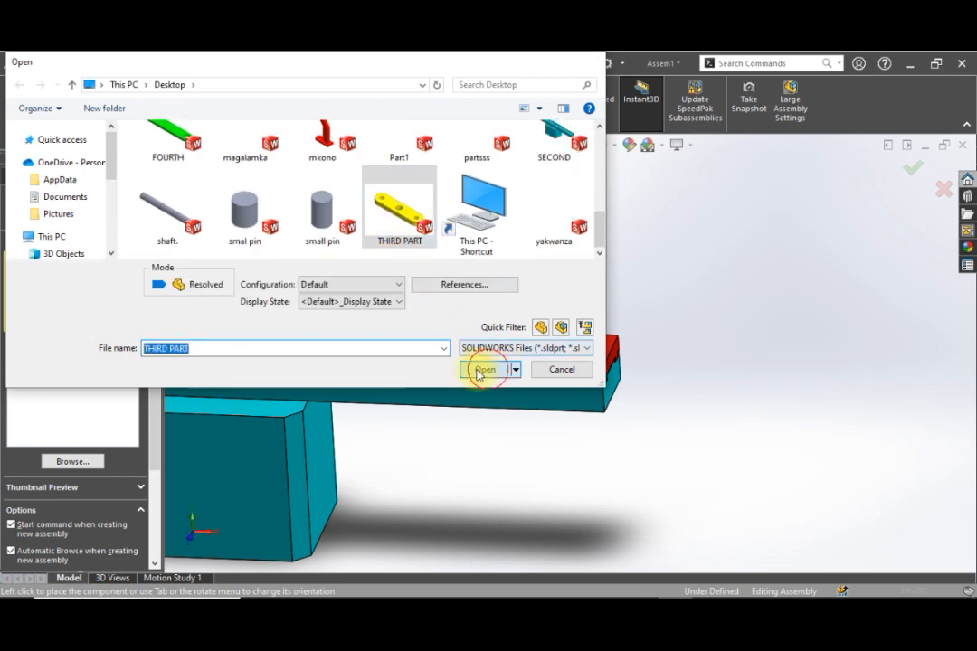
{"action": "left_click", "coordinate": [483, 369]}
{"action": "scroll", "coordinate": [458, 382], "scroll_direction": "up", "scroll_amount": 5}
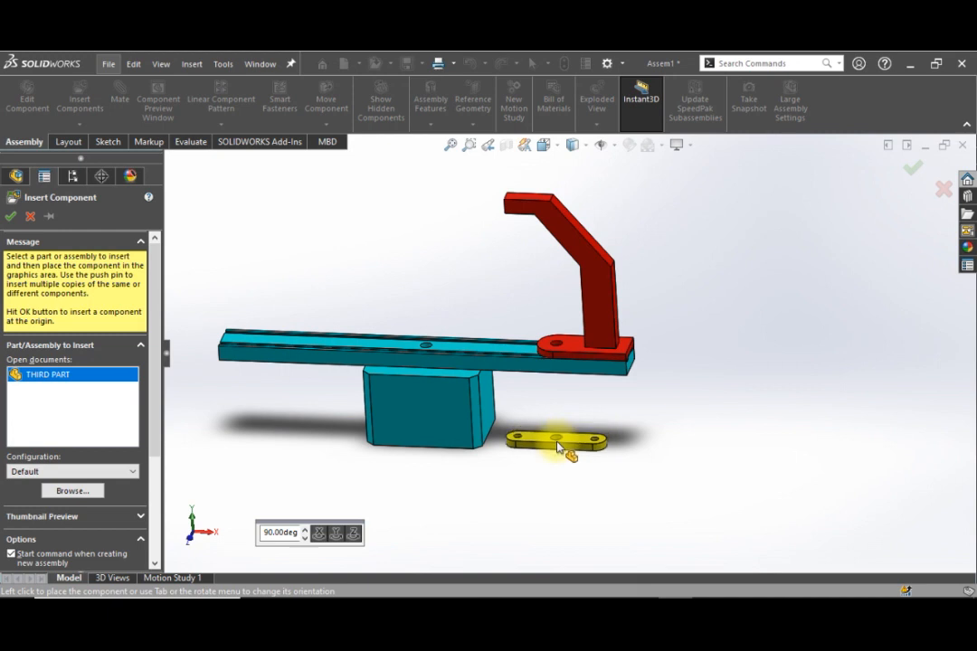
{"action": "scroll", "coordinate": [568, 450], "scroll_direction": "down", "scroll_amount": 3}
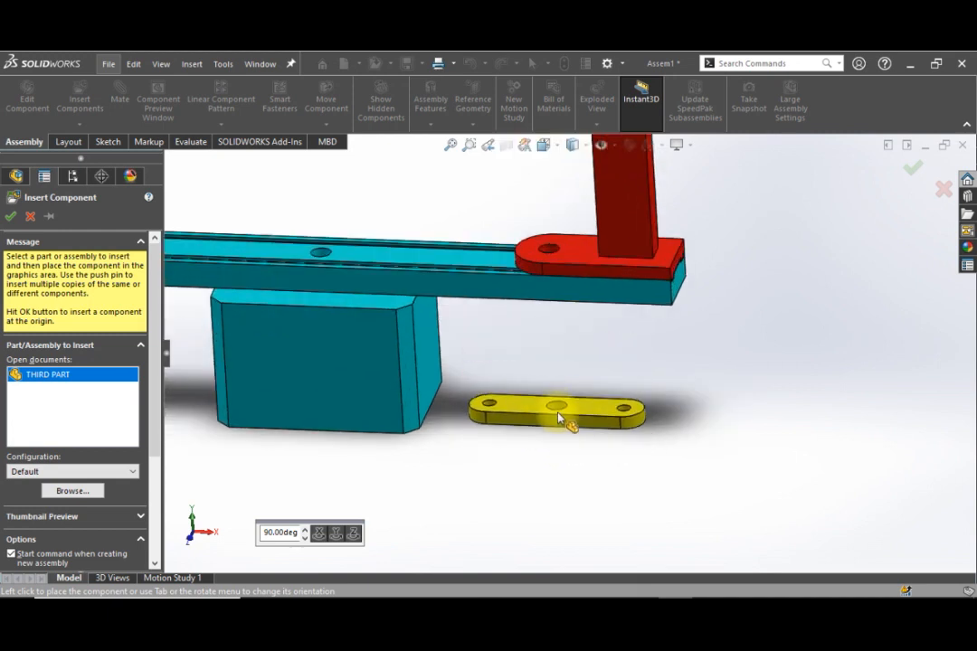
{"action": "left_click", "coordinate": [557, 408]}
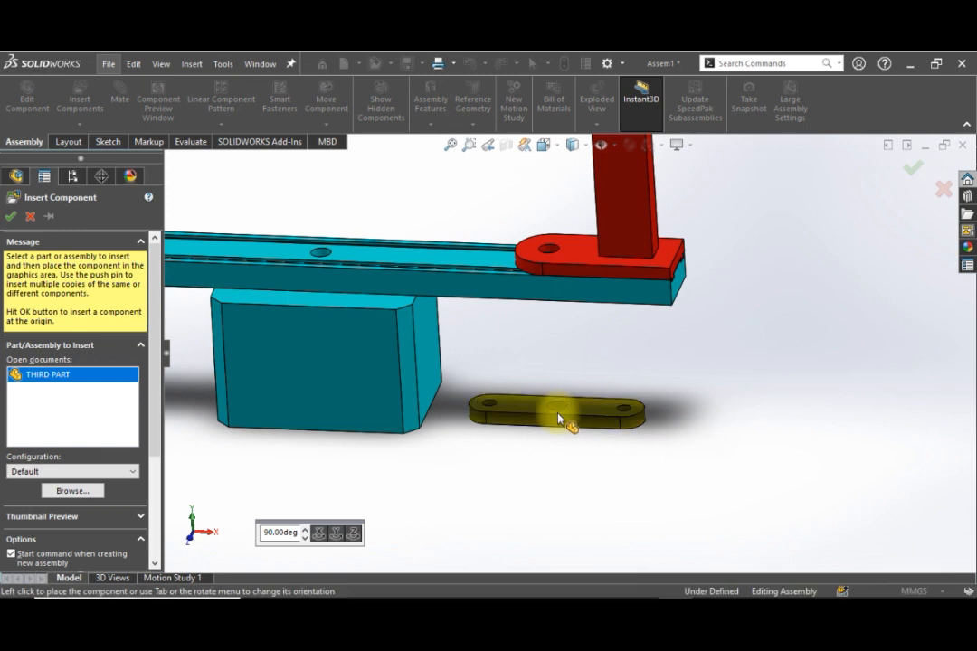
Examine the centre hole of THIRD PART and the hole in the middle of the SECOND rail.
{"action": "scroll", "coordinate": [555, 385], "scroll_direction": "down", "scroll_amount": 3}
{"action": "scroll", "coordinate": [554, 376], "scroll_direction": "up", "scroll_amount": 3}
{"action": "middle_click_drag", "start_coordinate": [553, 371], "coordinate": [563, 271]}
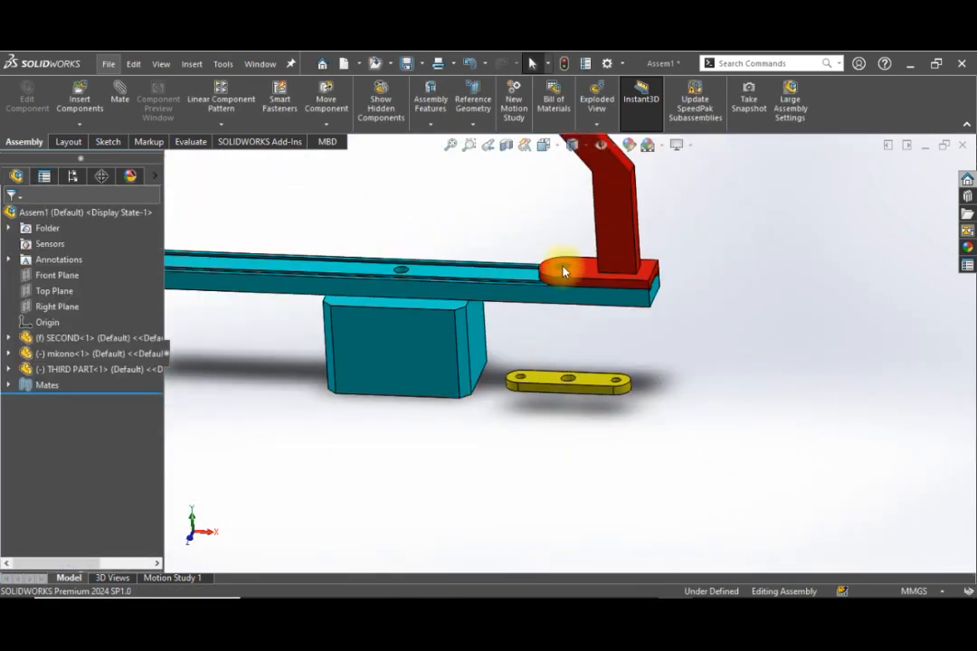
{"action": "scroll", "coordinate": [563, 271], "scroll_direction": "down", "scroll_amount": 3}
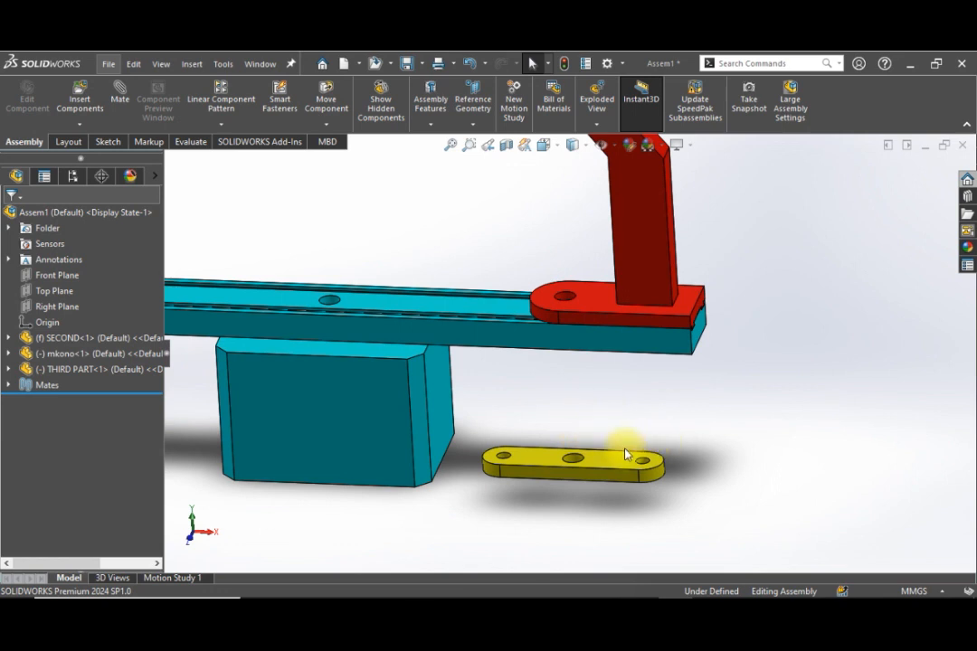
{"action": "scroll", "coordinate": [581, 457], "scroll_direction": "down", "scroll_amount": 3}
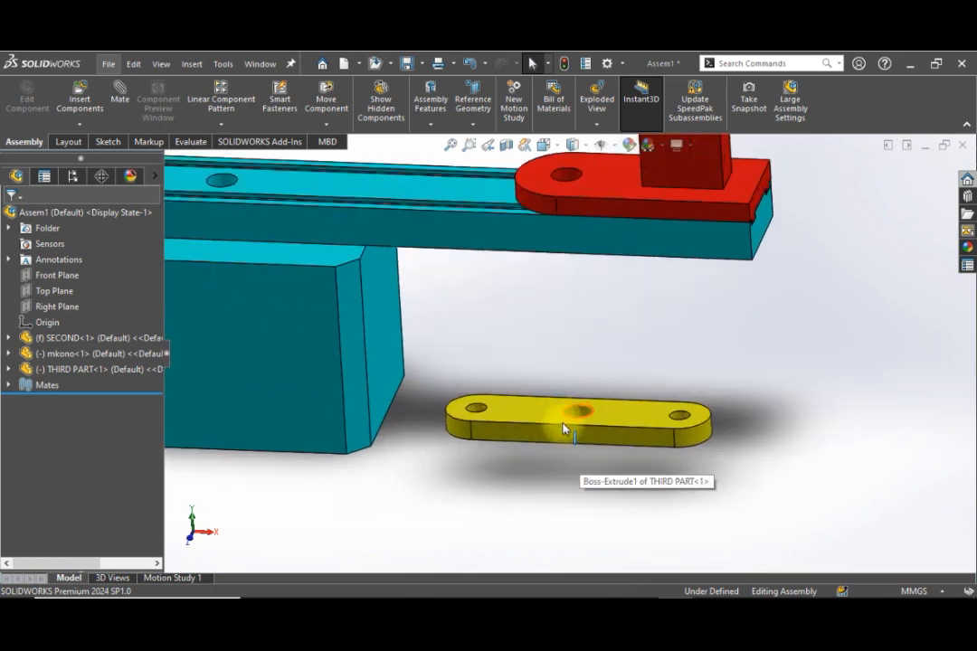
{"action": "scroll", "coordinate": [566, 428], "scroll_direction": "up", "scroll_amount": 3}
{"action": "scroll", "coordinate": [405, 254], "scroll_direction": "down", "scroll_amount": 5}
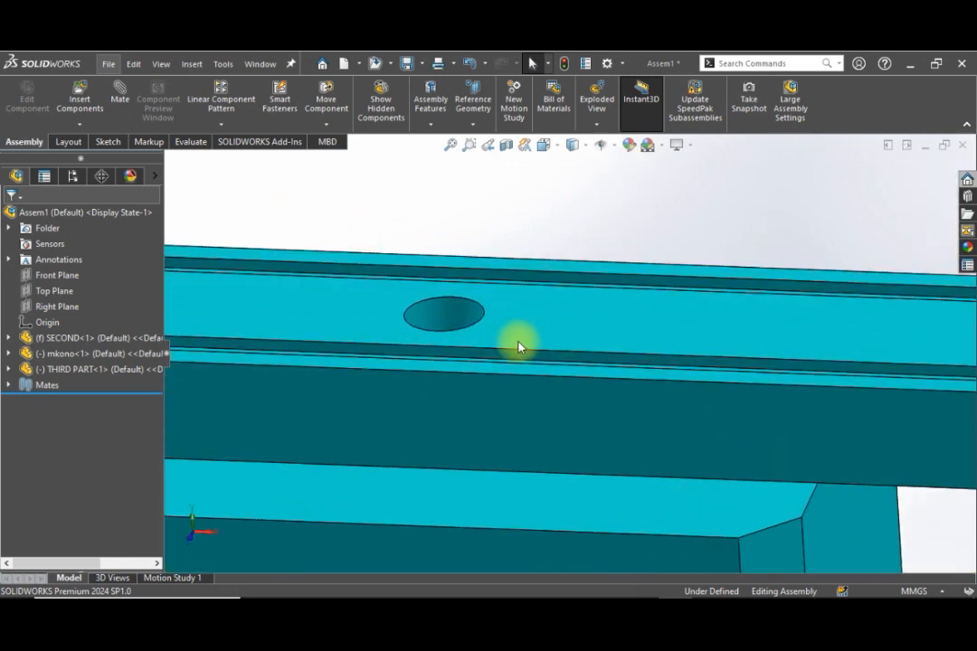
{"action": "scroll", "coordinate": [507, 335], "scroll_direction": "up", "scroll_amount": 2}
{"action": "scroll", "coordinate": [500, 330], "scroll_direction": "down", "scroll_amount": 3}
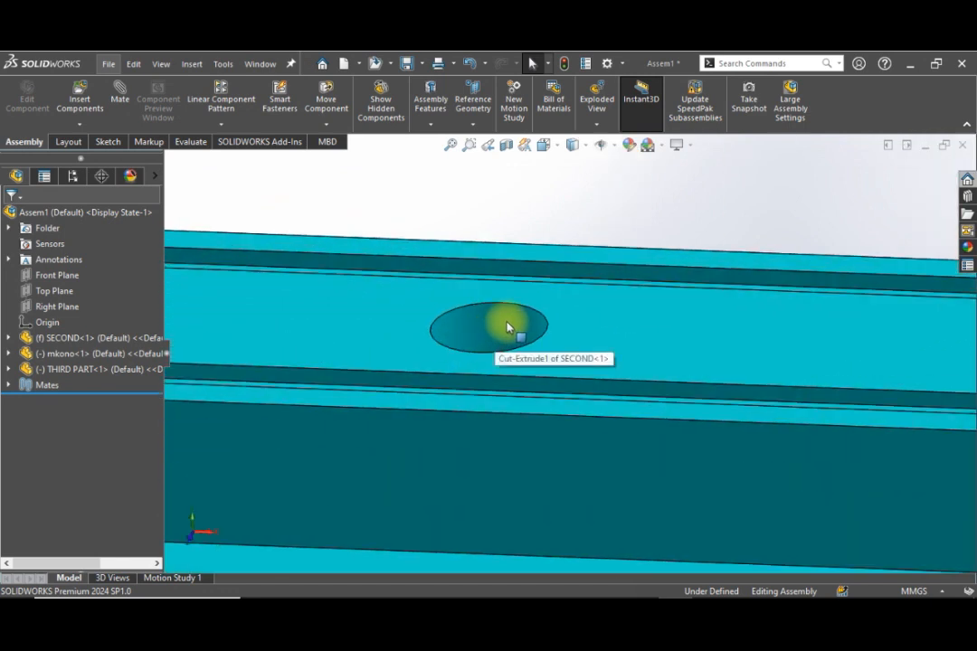
{"action": "scroll", "coordinate": [512, 332], "scroll_direction": "down", "scroll_amount": 2}
{"action": "scroll", "coordinate": [533, 340], "scroll_direction": "up", "scroll_amount": 4}
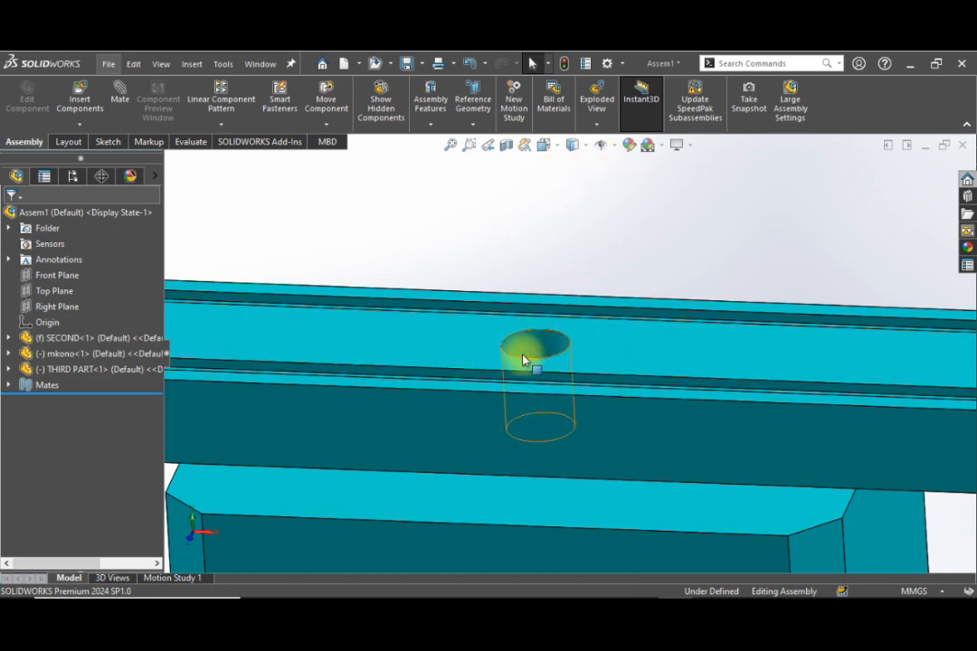
{"action": "scroll", "coordinate": [563, 376], "scroll_direction": "down", "scroll_amount": 2}
{"action": "scroll", "coordinate": [563, 372], "scroll_direction": "up", "scroll_amount": 4}
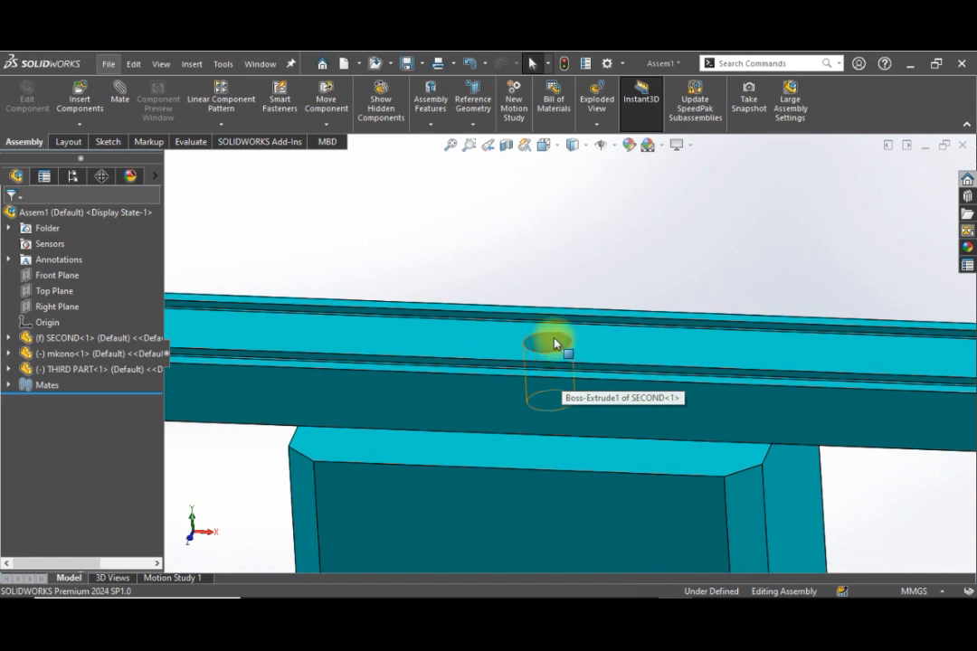
Turn on the display of temporary axes for the holes in all components.
{"action": "left_click", "coordinate": [612, 147]}
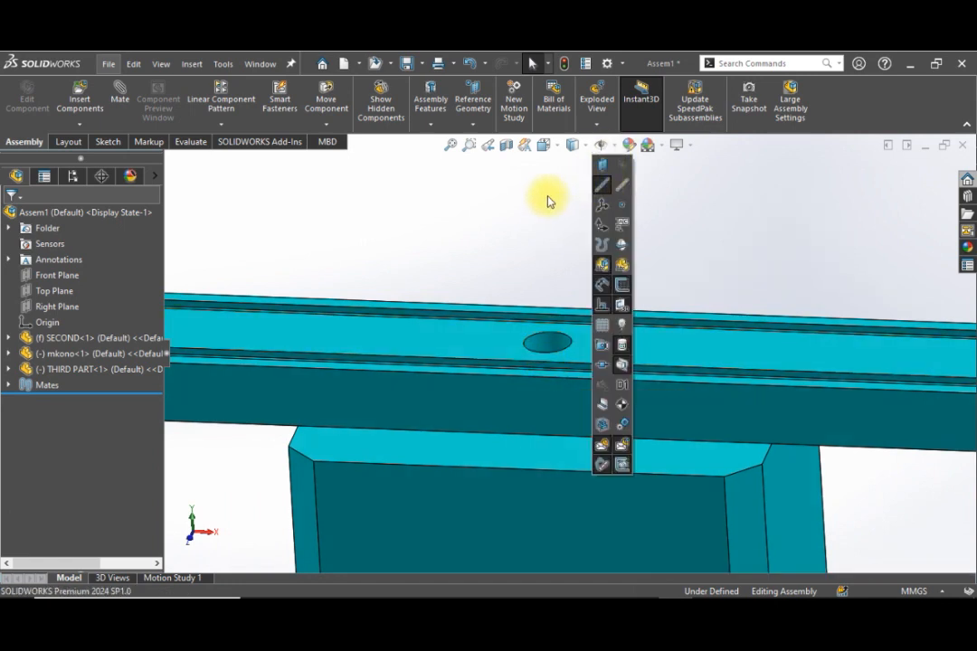
{"action": "left_click", "coordinate": [619, 189]}
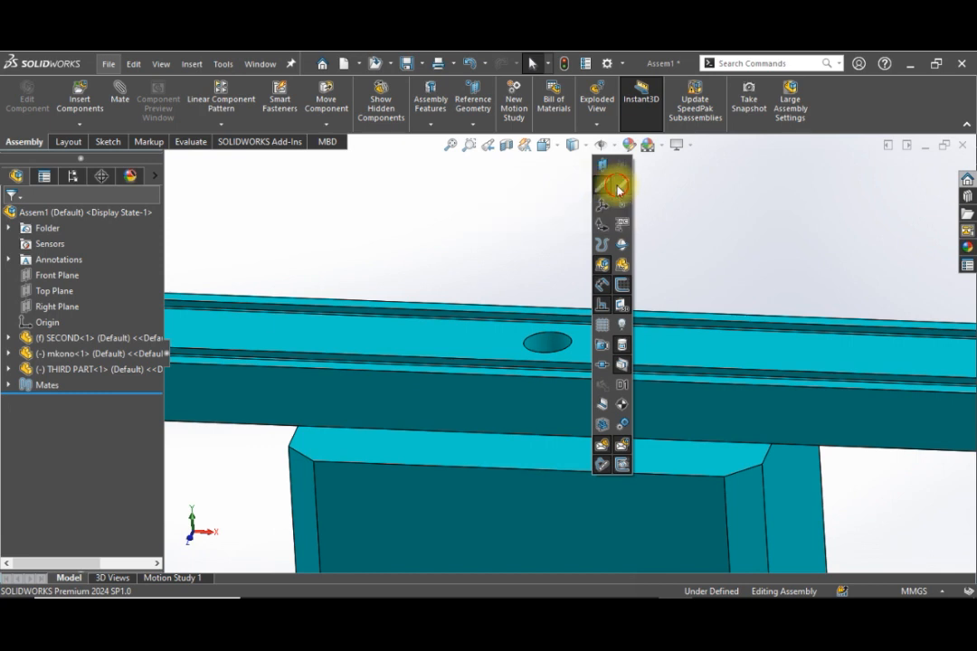
{"action": "left_click", "coordinate": [666, 223]}
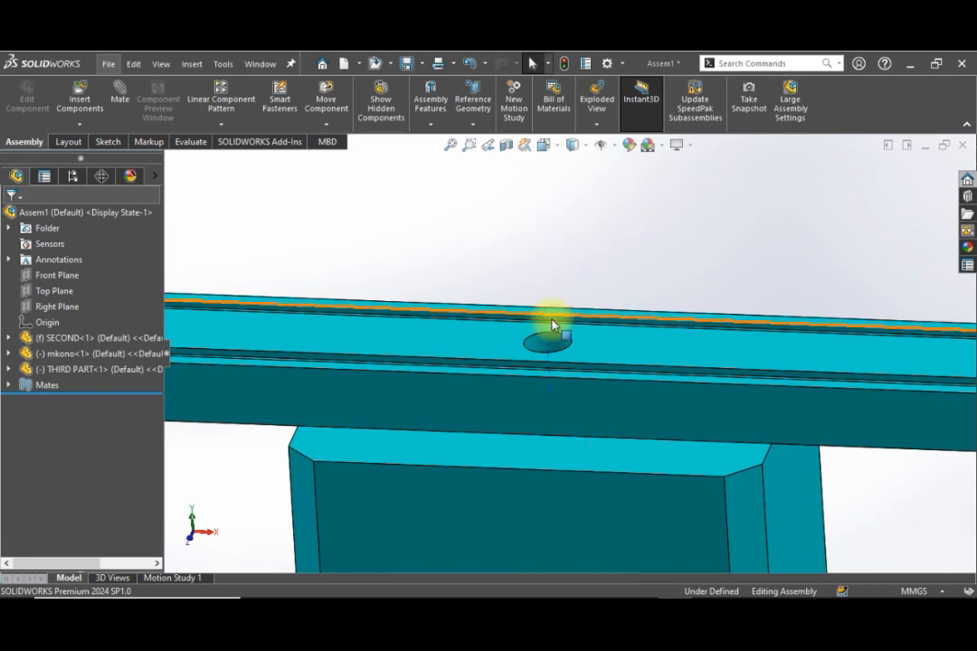
{"action": "scroll", "coordinate": [553, 326], "scroll_direction": "down", "scroll_amount": 4}
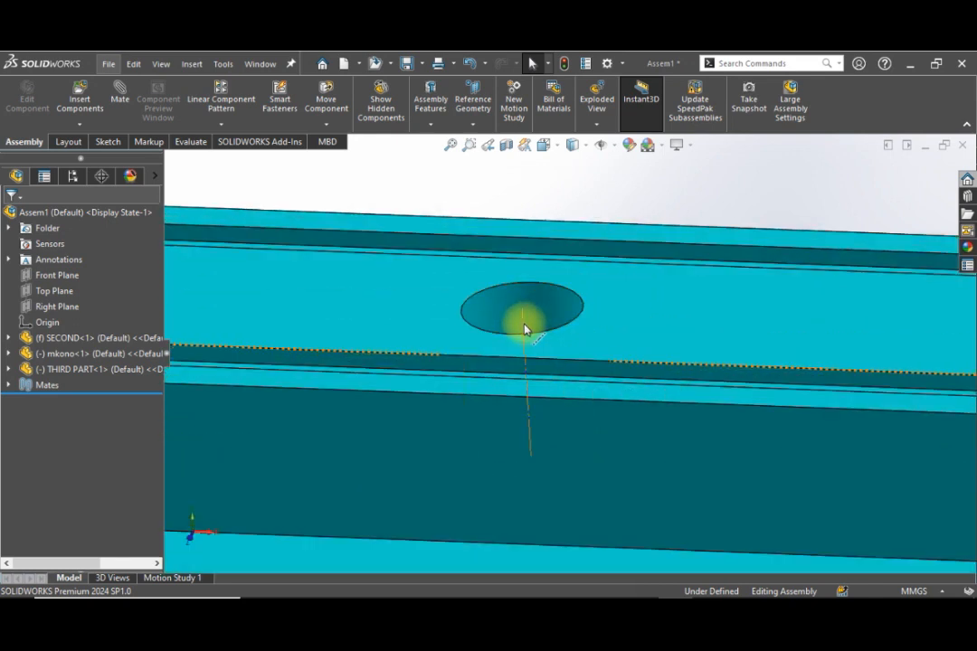
{"action": "scroll", "coordinate": [591, 338], "scroll_direction": "up", "scroll_amount": 8}
{"action": "scroll", "coordinate": [668, 408], "scroll_direction": "down", "scroll_amount": 4}
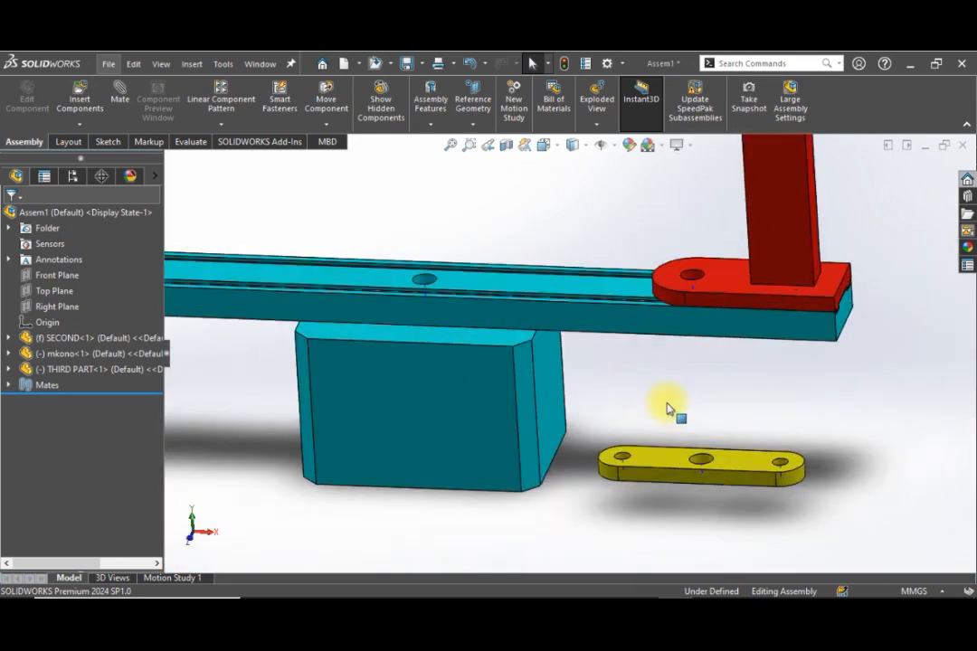
{"action": "scroll", "coordinate": [676, 431], "scroll_direction": "up", "scroll_amount": 2}
{"action": "scroll", "coordinate": [599, 407], "scroll_direction": "down", "scroll_amount": 4}
{"action": "scroll", "coordinate": [599, 407], "scroll_direction": "down", "scroll_amount": 3}
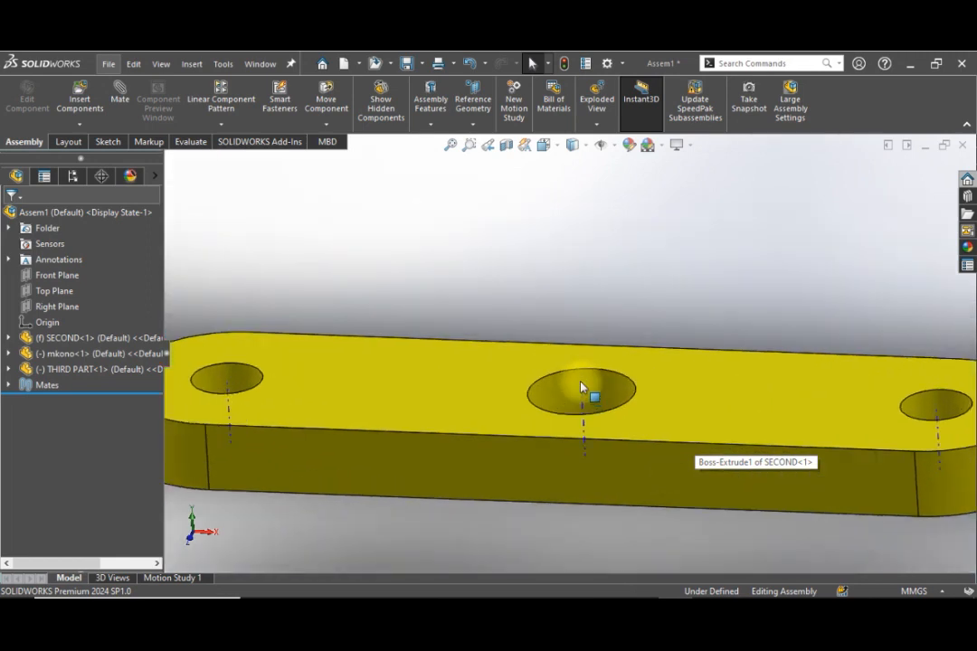
Add a concentric mate between the centre hole of THIRD PART and the axis of the SECOND rail's middle hole.
{"action": "scroll", "coordinate": [580, 388], "scroll_direction": "up", "scroll_amount": 1}
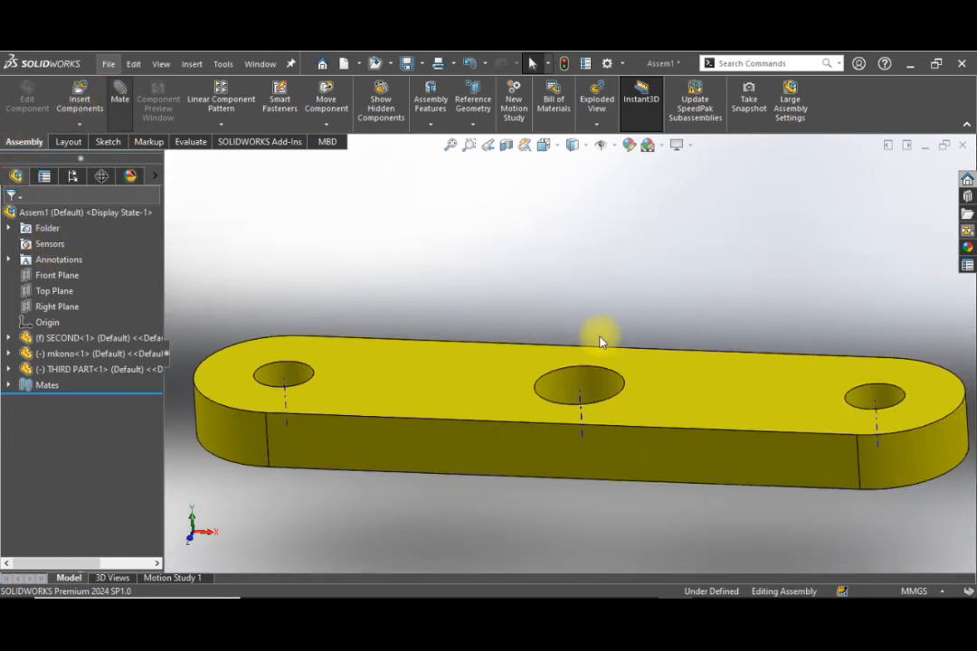
{"action": "scroll", "coordinate": [577, 327], "scroll_direction": "up", "scroll_amount": 1}
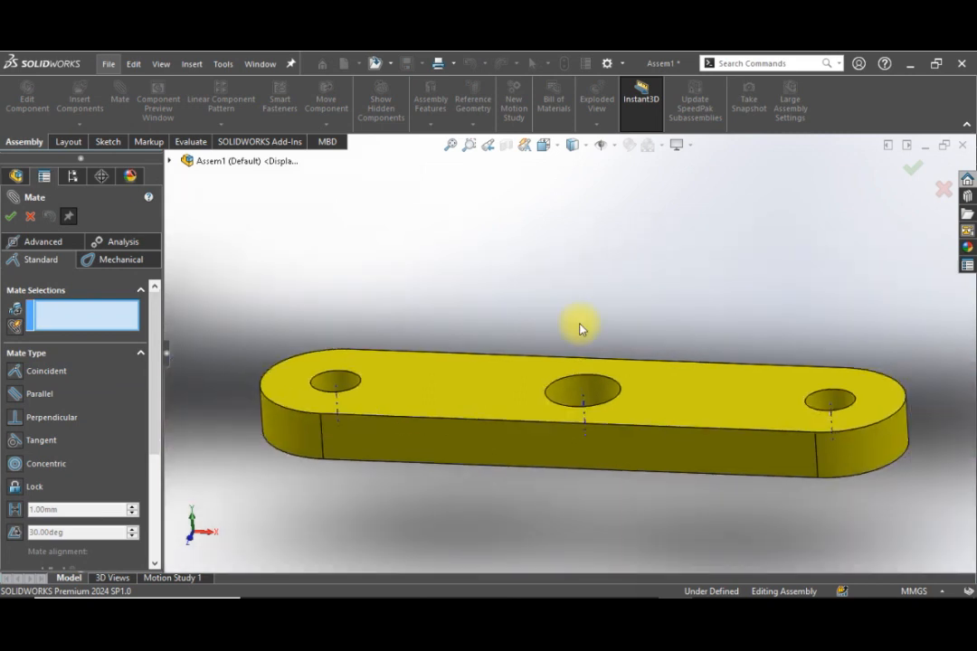
{"action": "left_click", "coordinate": [595, 393]}
{"action": "scroll", "coordinate": [532, 331], "scroll_direction": "down", "scroll_amount": 2}
{"action": "scroll", "coordinate": [534, 334], "scroll_direction": "up", "scroll_amount": 5}
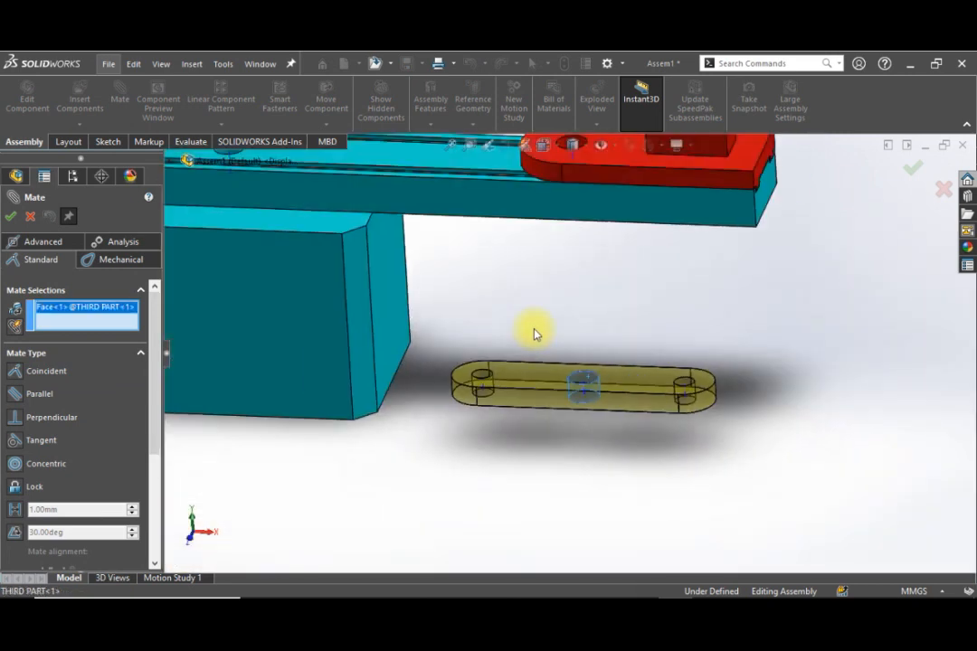
{"action": "scroll", "coordinate": [493, 320], "scroll_direction": "up", "scroll_amount": 3}
{"action": "scroll", "coordinate": [567, 383], "scroll_direction": "down", "scroll_amount": 8}
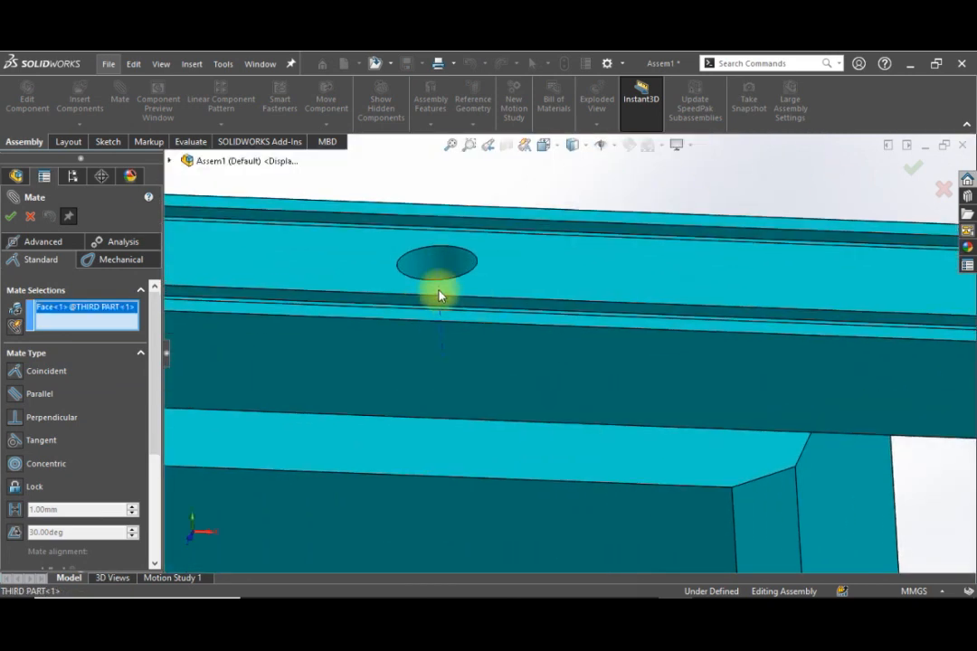
{"action": "left_click", "coordinate": [440, 281]}
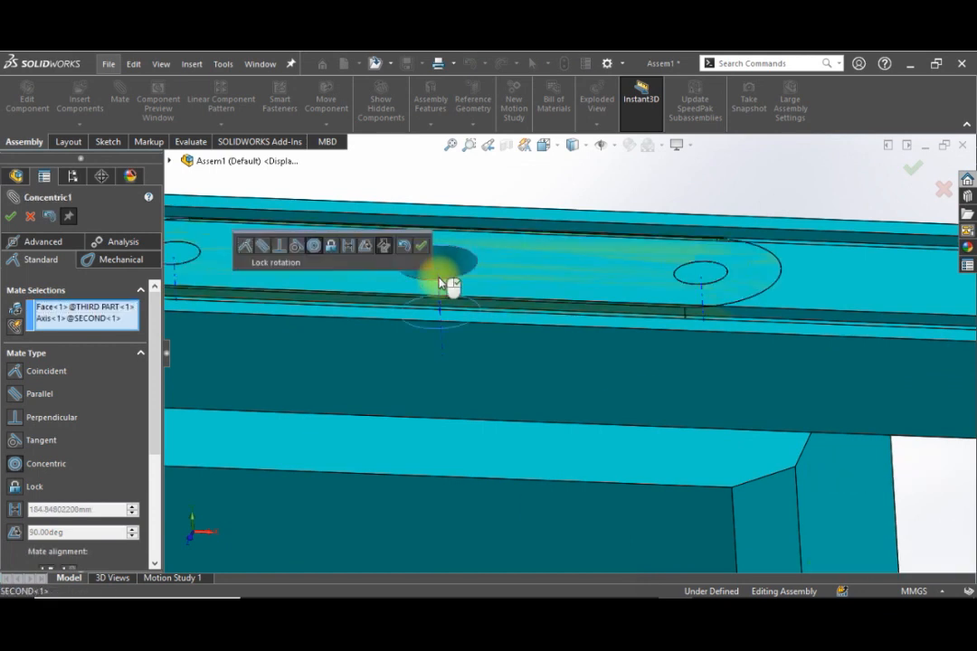
{"action": "scroll", "coordinate": [480, 337], "scroll_direction": "up", "scroll_amount": 3}
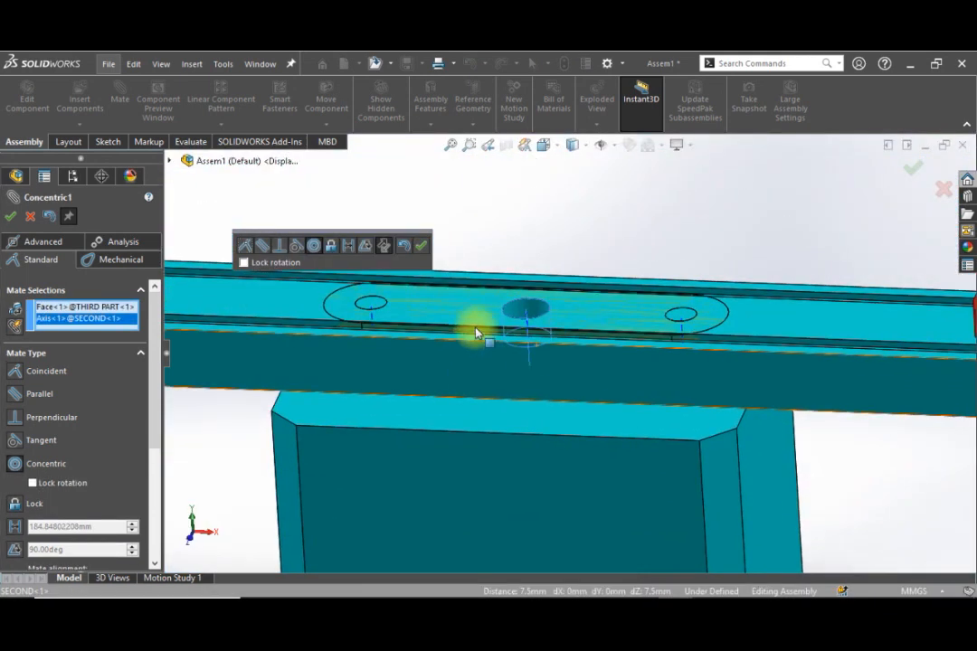
{"action": "left_click", "coordinate": [422, 251]}
Lift THIRD PART off the SECOND rail and add a coincident mate between its underside and the rail's wide face between the grooves.
{"action": "left_click_drag", "start_coordinate": [563, 300], "coordinate": [624, 227]}
{"action": "scroll", "coordinate": [652, 324], "scroll_direction": "down", "scroll_amount": 2}
{"action": "middle_click_drag", "start_coordinate": [665, 316], "coordinate": [683, 193]}
{"action": "middle_click_drag", "start_coordinate": [585, 249], "coordinate": [558, 453]}
{"action": "left_click", "coordinate": [532, 321]}
{"action": "scroll", "coordinate": [500, 405], "scroll_direction": "down", "scroll_amount": 3}
{"action": "left_click", "coordinate": [482, 409]}
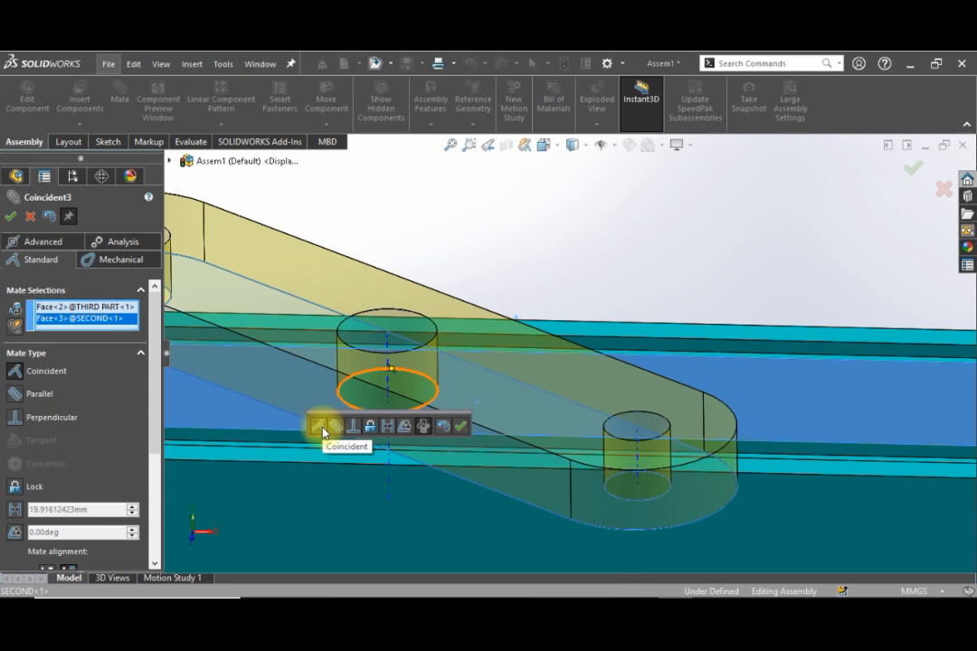
{"action": "left_click", "coordinate": [457, 428]}
{"action": "scroll", "coordinate": [497, 420], "scroll_direction": "up", "scroll_amount": 6}
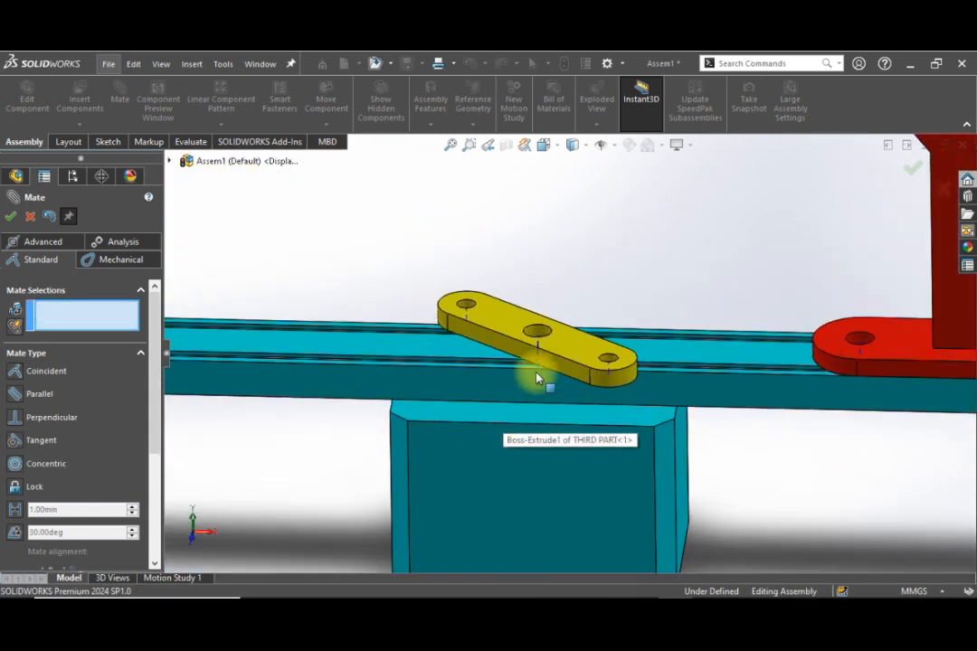
Turn off the display of temporary axes.
{"action": "left_click", "coordinate": [557, 152]}
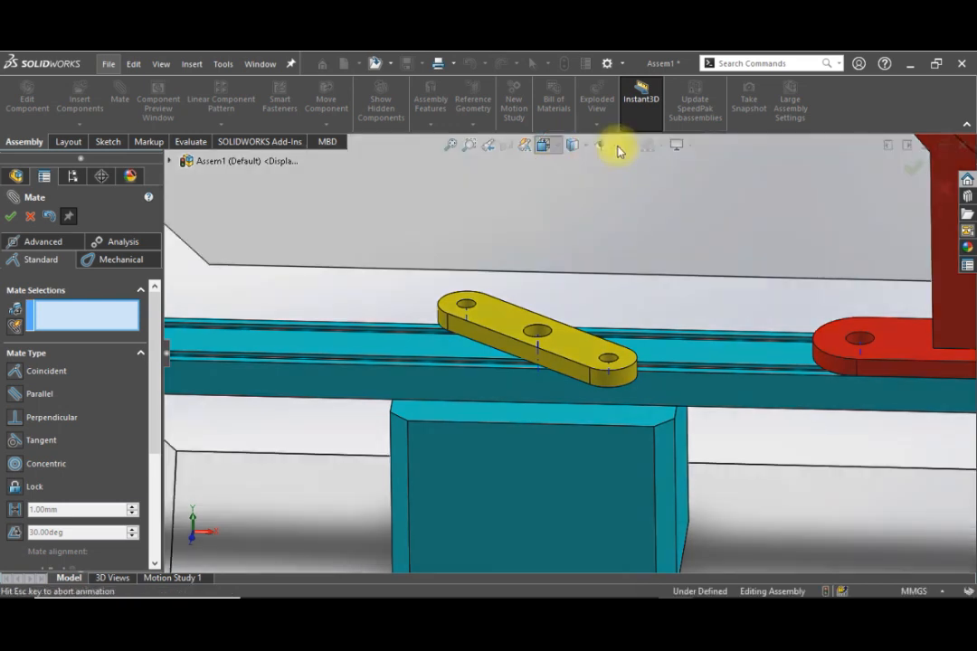
{"action": "left_click", "coordinate": [614, 147]}
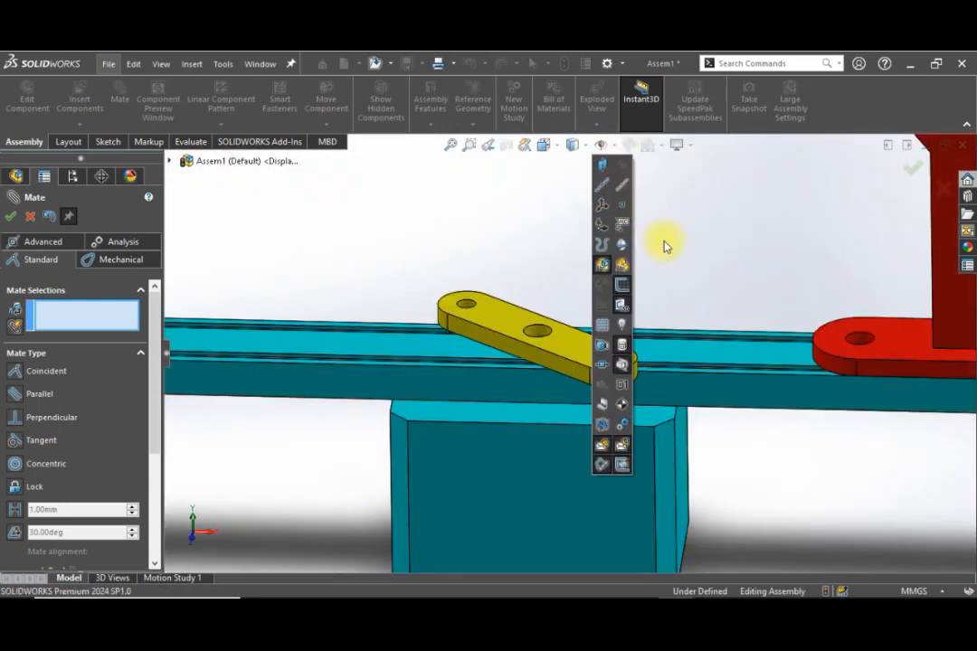
Swing THIRD PART about its centre hole until it lies crosswise over the SECOND rail, and finish mating.
{"action": "middle_click_drag", "start_coordinate": [689, 253], "coordinate": [561, 363]}
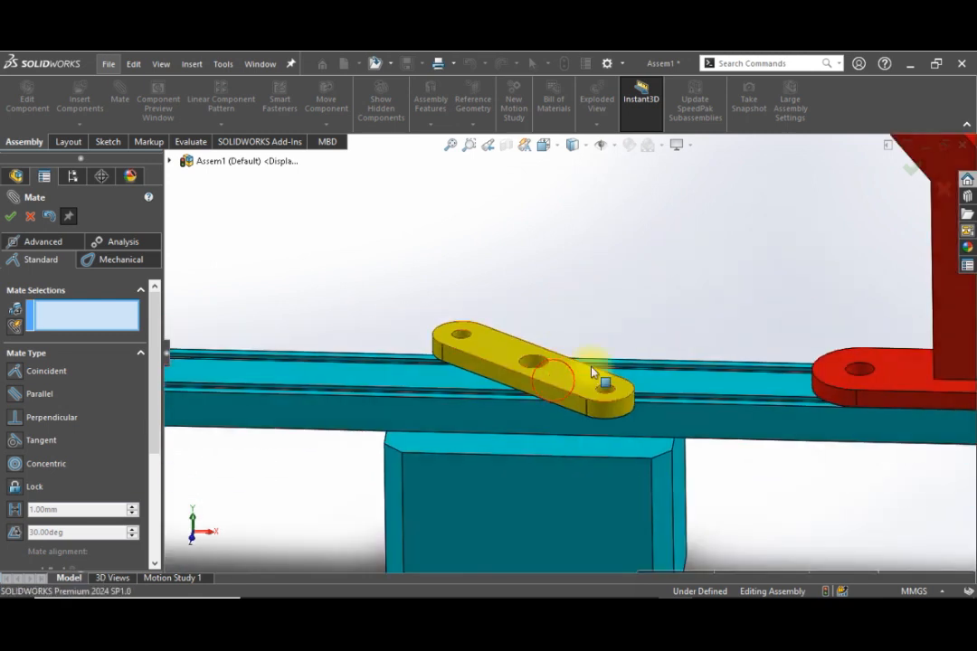
{"action": "left_click_drag", "start_coordinate": [592, 371], "coordinate": [551, 425]}
{"action": "scroll", "coordinate": [600, 353], "scroll_direction": "down", "scroll_amount": 5}
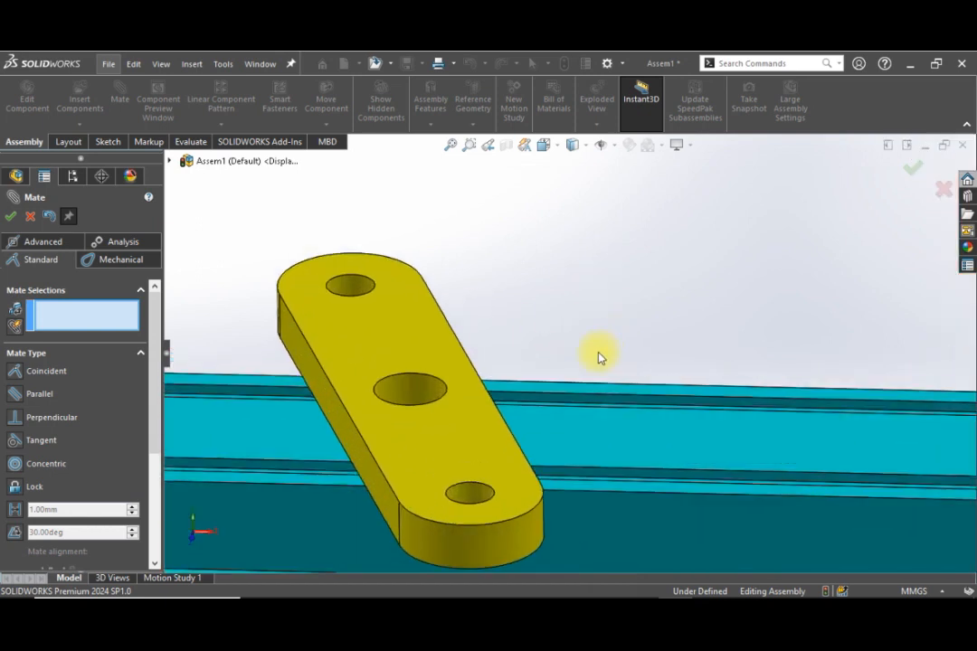
{"action": "scroll", "coordinate": [597, 355], "scroll_direction": "up", "scroll_amount": 8}
{"action": "mouse_move", "coordinate": [581, 373]}
{"action": "middle_mouse_down"}
{"action": "mouse_move", "coordinate": [561, 412]}
{"action": "mouse_move", "coordinate": [585, 388]}
{"action": "middle_mouse_up"}
{"action": "scroll", "coordinate": [580, 362], "scroll_direction": "down", "scroll_amount": 3}
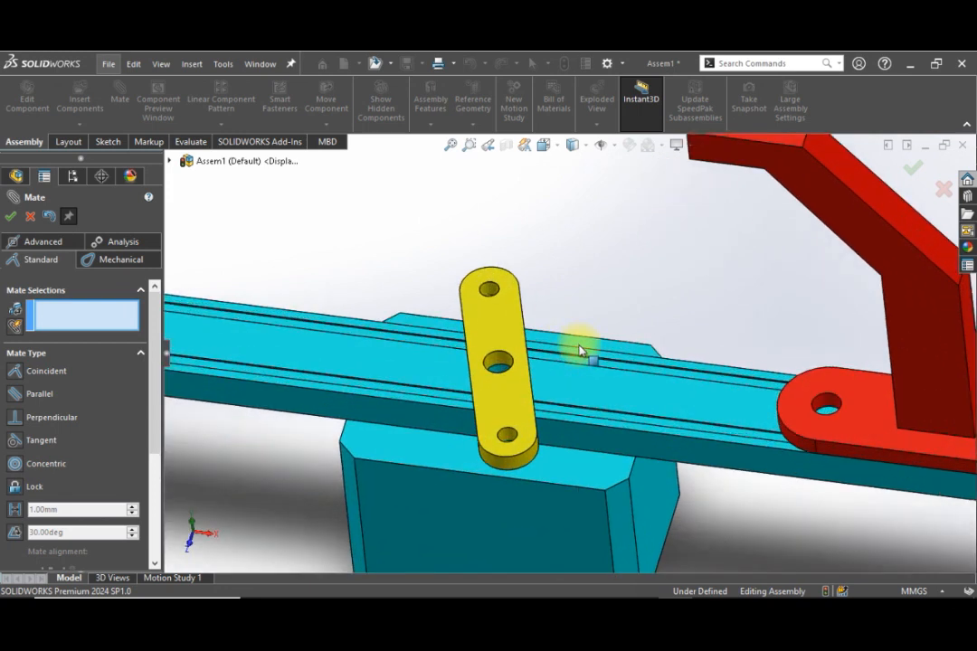
{"action": "left_click_drag", "start_coordinate": [492, 417], "coordinate": [486, 421]}
{"action": "scroll", "coordinate": [567, 410], "scroll_direction": "down", "scroll_amount": 2}
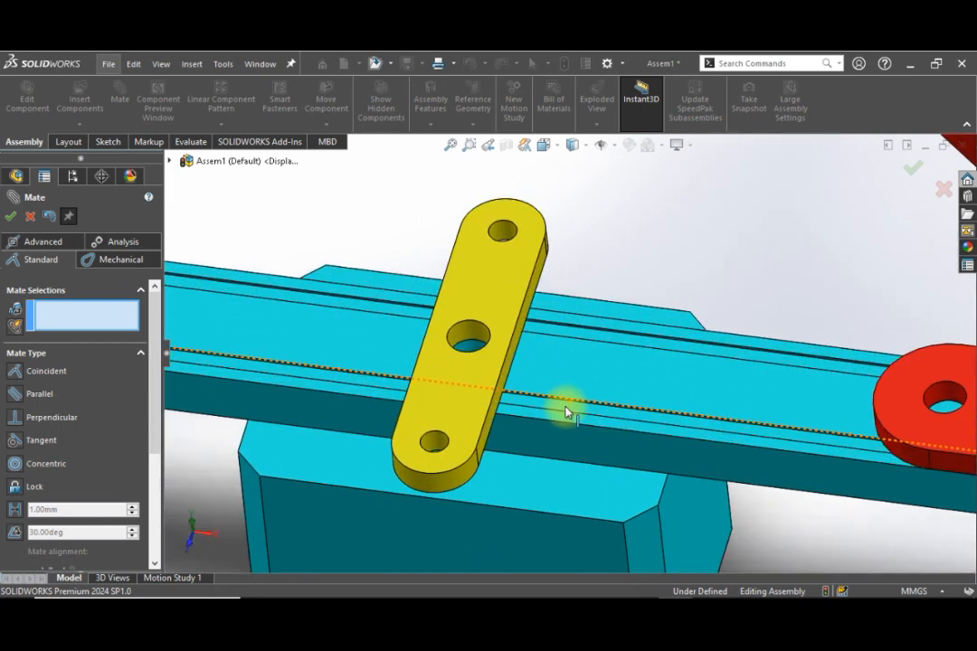
{"action": "scroll", "coordinate": [567, 410], "scroll_direction": "up", "scroll_amount": 6}
{"action": "middle_click_drag", "start_coordinate": [654, 375], "coordinate": [637, 421]}
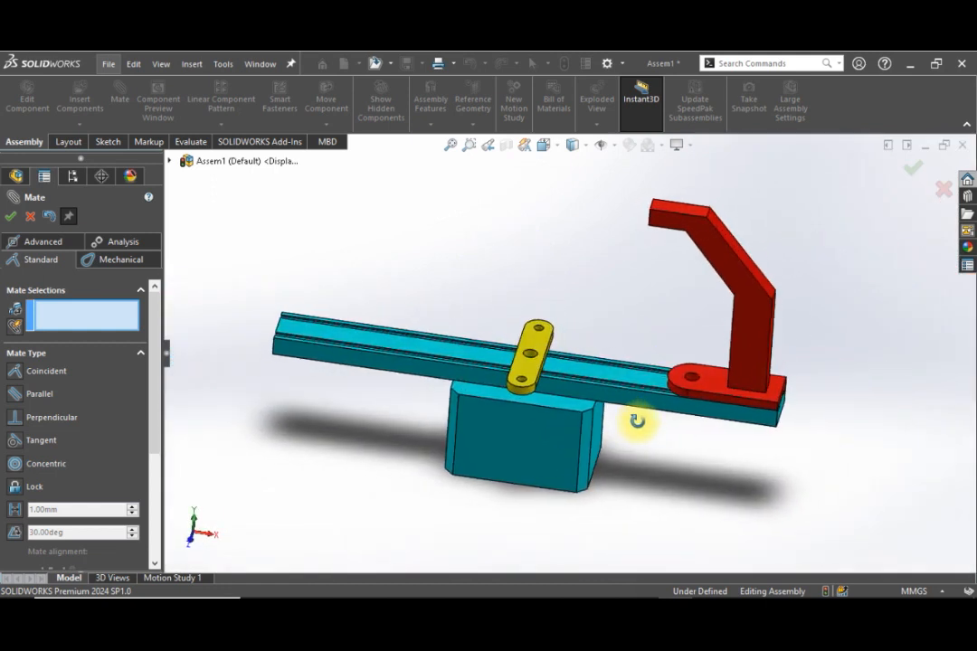
{"action": "left_click", "coordinate": [10, 216]}
Insert the FOURTH part from the Desktop and place it above the SECOND rail between THIRD PART and mkono.
{"action": "left_click", "coordinate": [87, 98]}
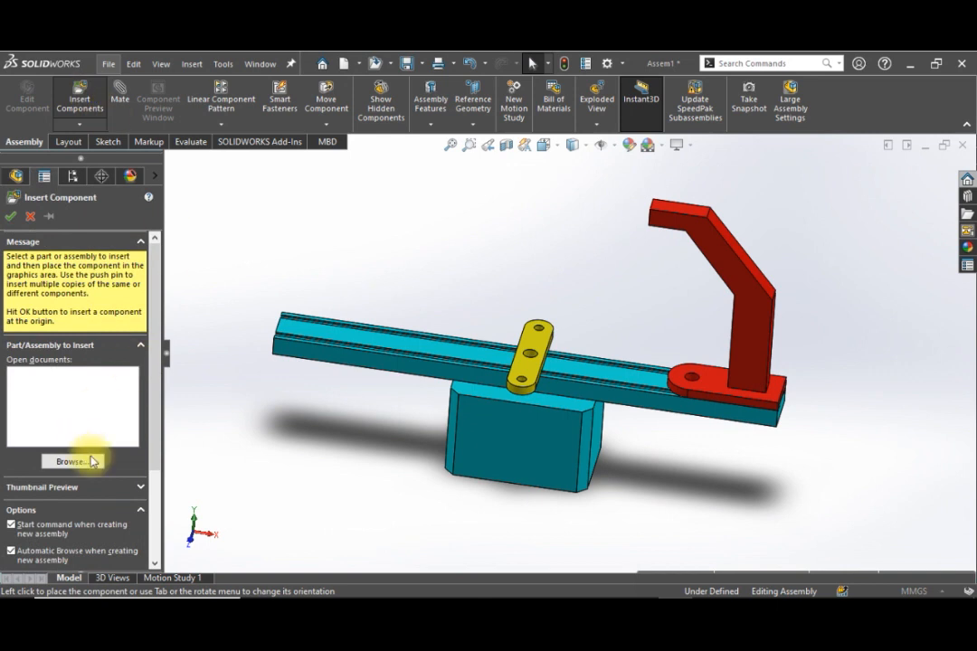
{"action": "left_click", "coordinate": [73, 462]}
{"action": "scroll", "coordinate": [404, 247], "scroll_direction": "down", "scroll_amount": 5}
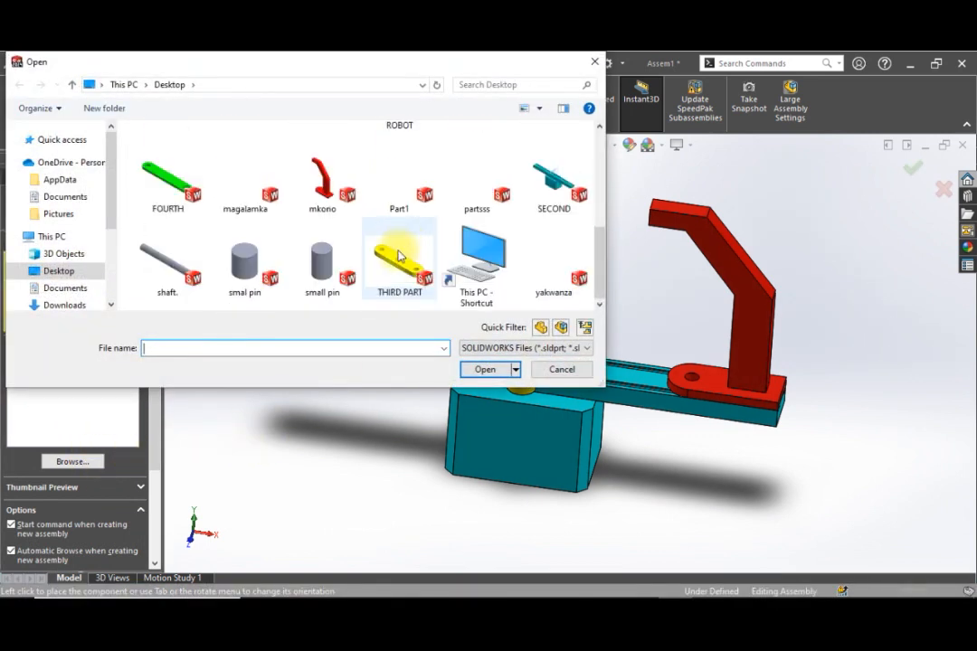
{"action": "left_click", "coordinate": [174, 181]}
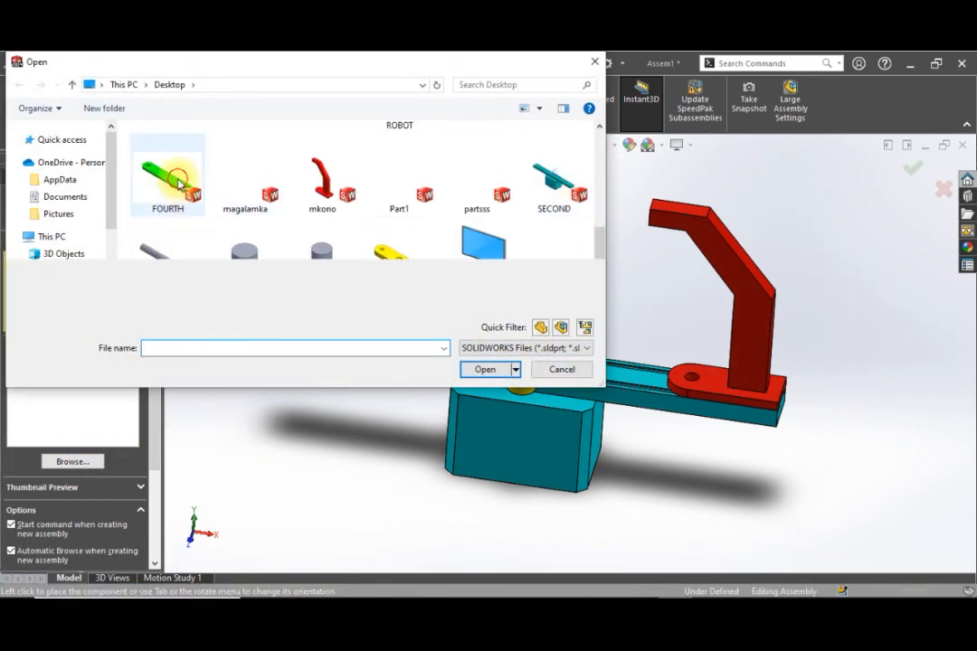
{"action": "left_click", "coordinate": [484, 371]}
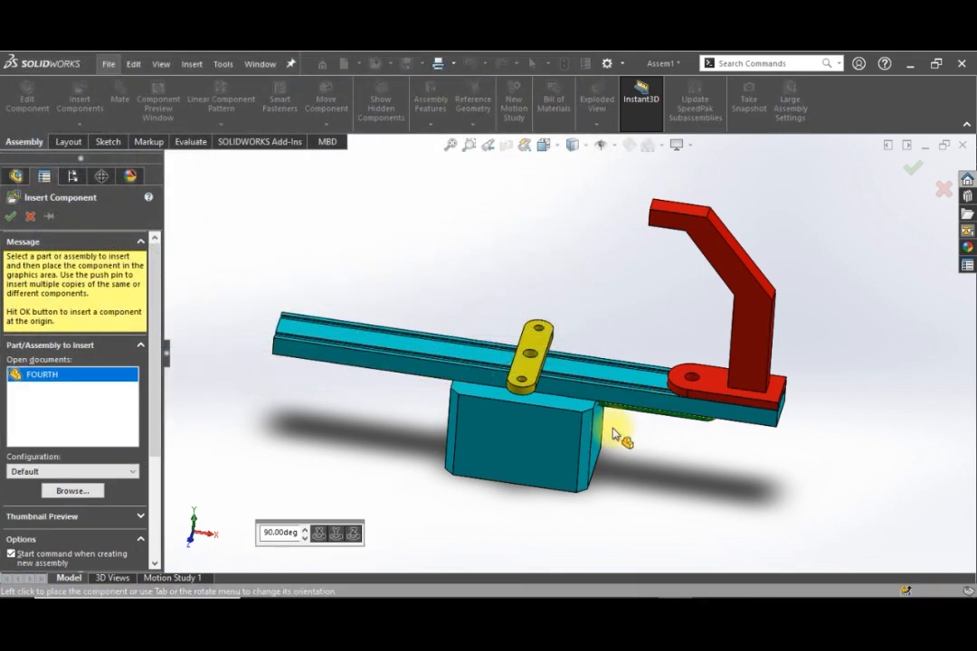
{"action": "scroll", "coordinate": [615, 443], "scroll_direction": "down", "scroll_amount": 4}
{"action": "scroll", "coordinate": [624, 362], "scroll_direction": "up", "scroll_amount": 1}
{"action": "scroll", "coordinate": [643, 235], "scroll_direction": "down", "scroll_amount": 3}
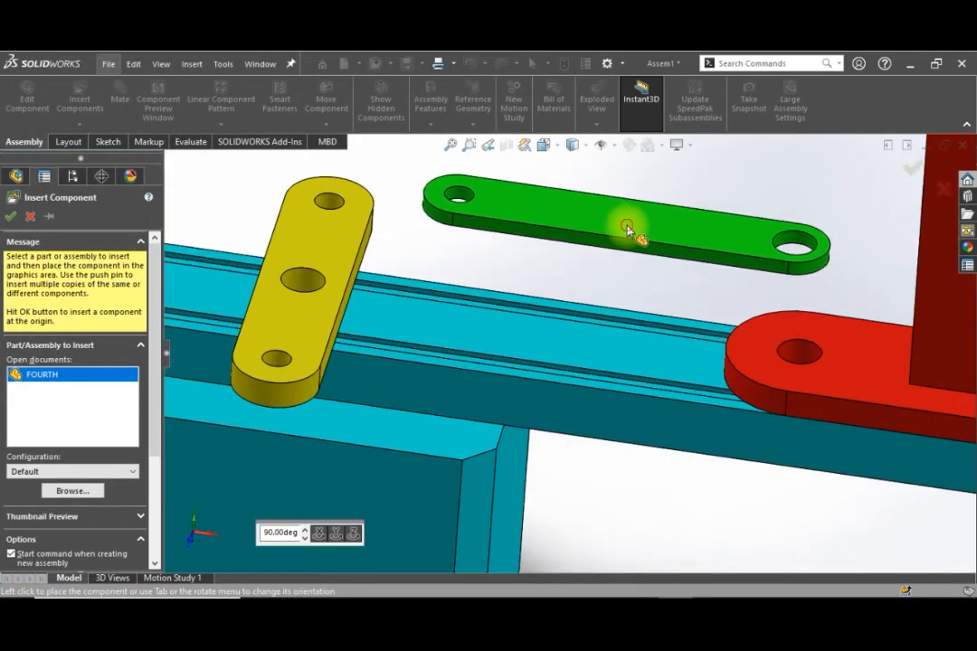
{"action": "left_click", "coordinate": [628, 230]}
Add a concentric mate between the larger hole of FOURTH and the hole in the mkono base.
{"action": "scroll", "coordinate": [747, 251], "scroll_direction": "down", "scroll_amount": 2}
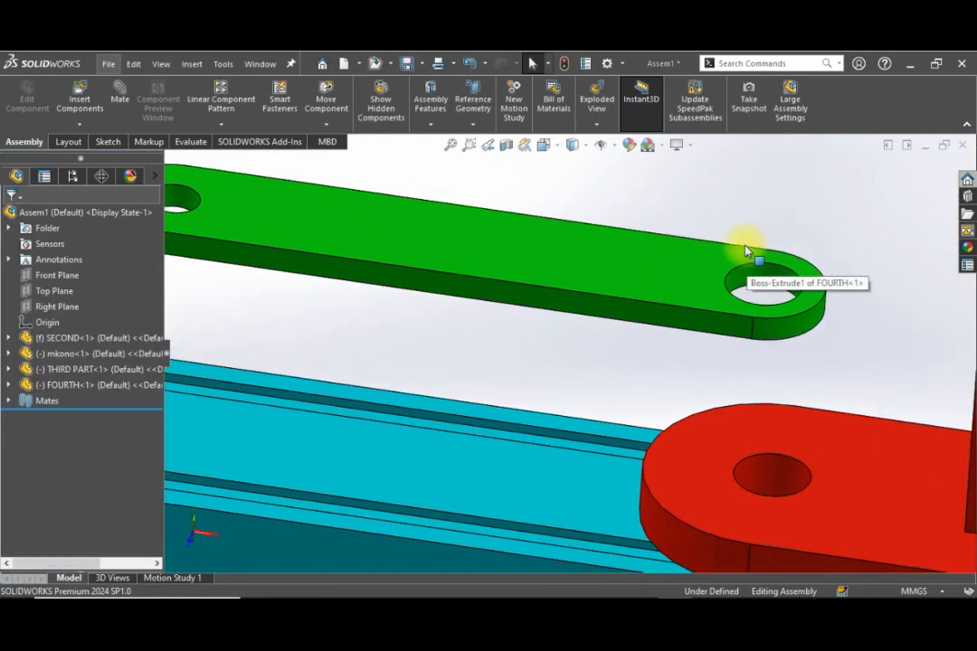
{"action": "scroll", "coordinate": [746, 250], "scroll_direction": "up", "scroll_amount": 3}
{"action": "scroll", "coordinate": [624, 331], "scroll_direction": "down", "scroll_amount": 1}
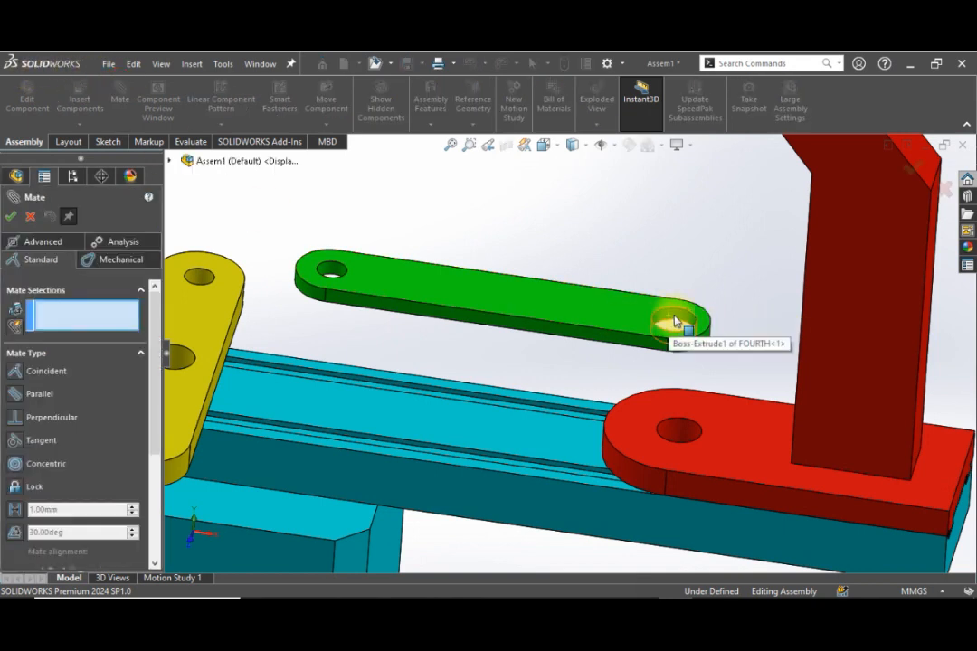
{"action": "left_click", "coordinate": [674, 321]}
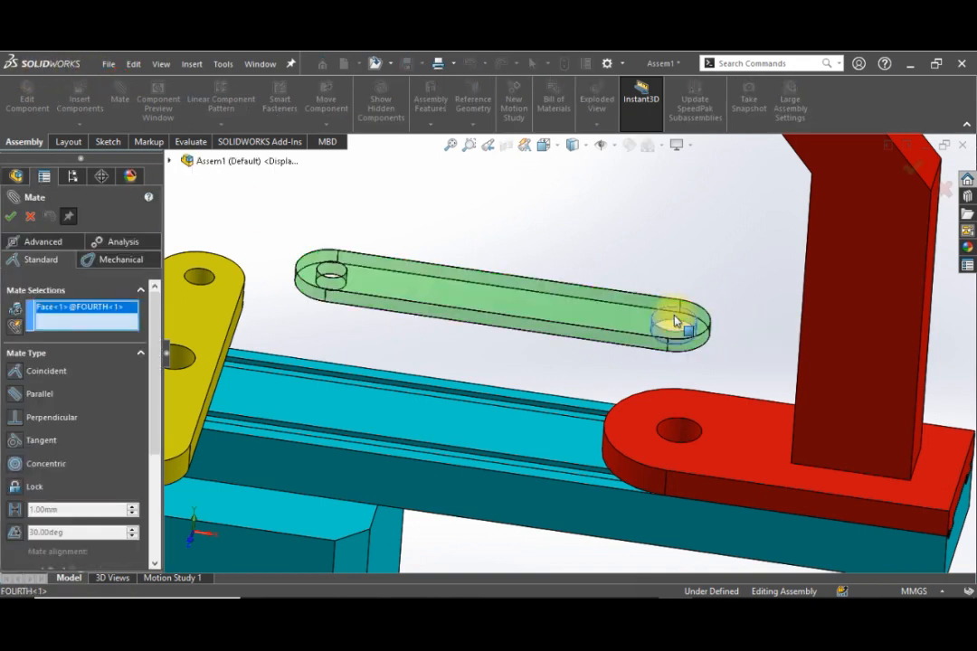
{"action": "left_click", "coordinate": [678, 440]}
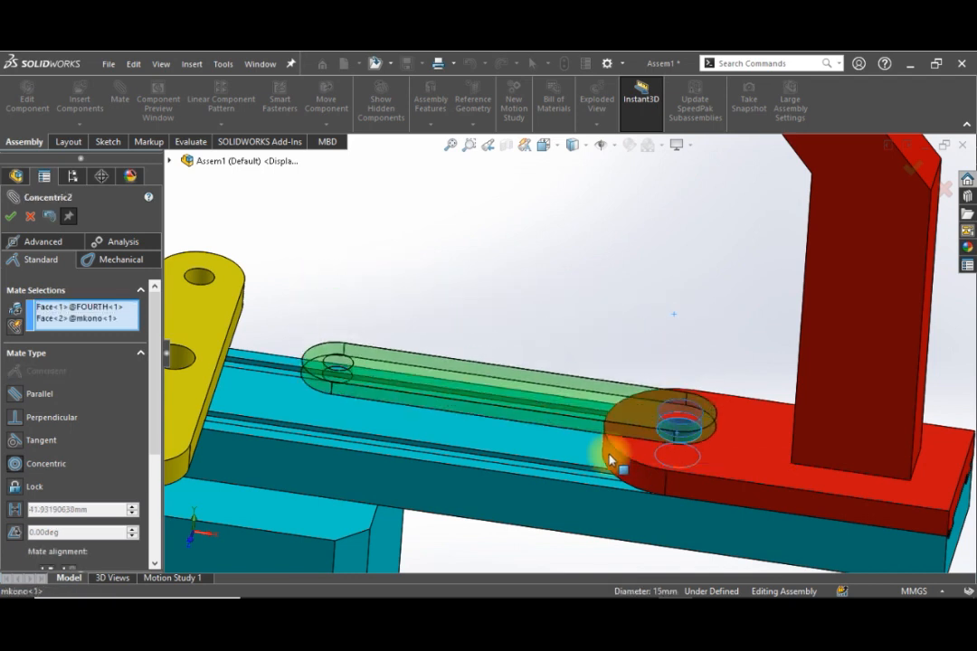
{"action": "left_click", "coordinate": [783, 478]}
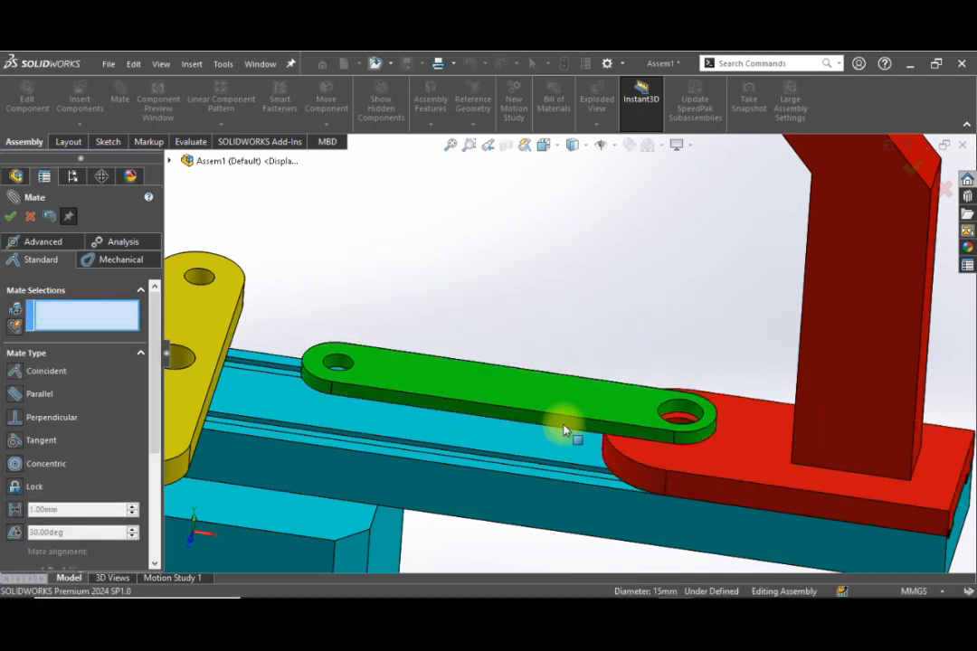
{"action": "scroll", "coordinate": [546, 409], "scroll_direction": "down", "scroll_amount": 3}
{"action": "scroll", "coordinate": [546, 410], "scroll_direction": "up", "scroll_amount": 6}
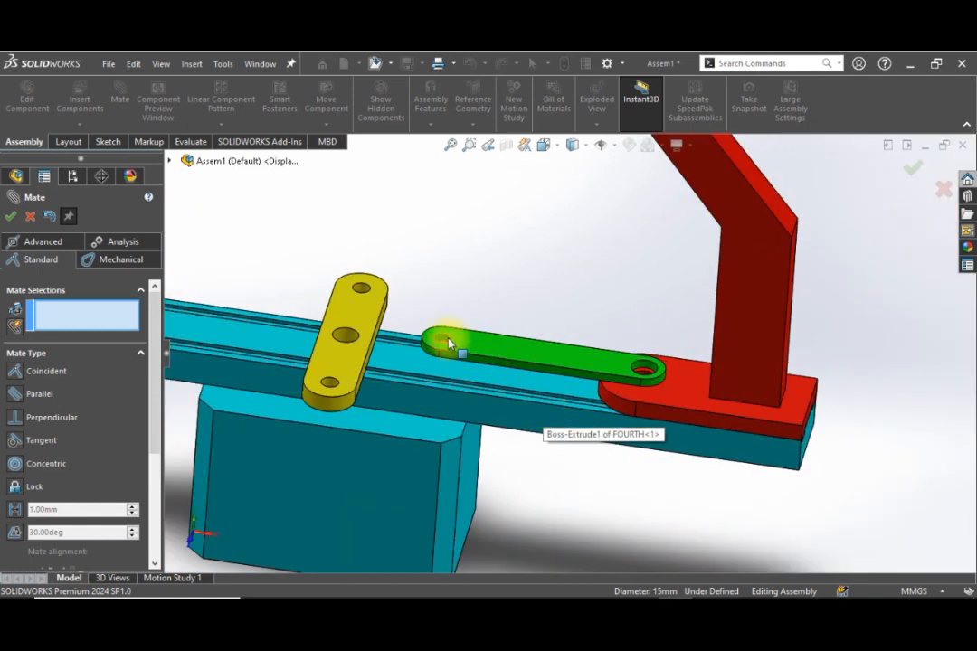
{"action": "scroll", "coordinate": [445, 339], "scroll_direction": "down", "scroll_amount": 1}
{"action": "mouse_move", "coordinate": [472, 338]}
{"action": "left_mouse_down"}
{"action": "mouse_move", "coordinate": [460, 349]}
{"action": "mouse_move", "coordinate": [465, 395]}
{"action": "mouse_move", "coordinate": [489, 334]}
{"action": "mouse_move", "coordinate": [479, 344]}
{"action": "left_mouse_up"}
{"action": "scroll", "coordinate": [628, 370], "scroll_direction": "down", "scroll_amount": 3}
{"action": "scroll", "coordinate": [657, 385], "scroll_direction": "up", "scroll_amount": 3}
{"action": "scroll", "coordinate": [663, 389], "scroll_direction": "down", "scroll_amount": 4}
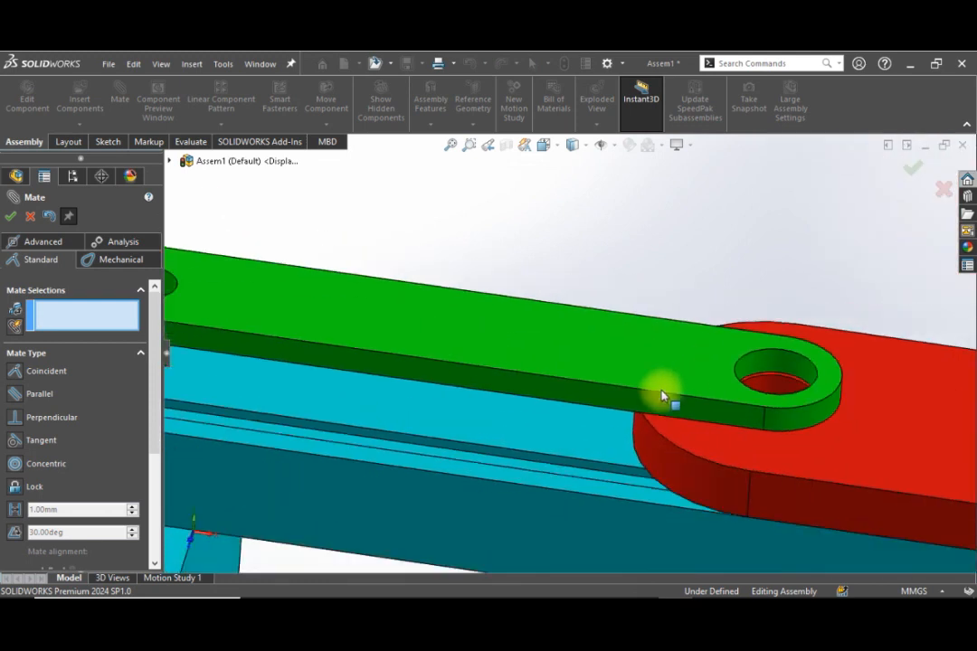
{"action": "scroll", "coordinate": [665, 389], "scroll_direction": "up", "scroll_amount": 7}
{"action": "scroll", "coordinate": [611, 343], "scroll_direction": "down", "scroll_amount": 4}
{"action": "scroll", "coordinate": [472, 387], "scroll_direction": "up", "scroll_amount": 3}
{"action": "middle_click_drag", "start_coordinate": [472, 384], "coordinate": [476, 266]}
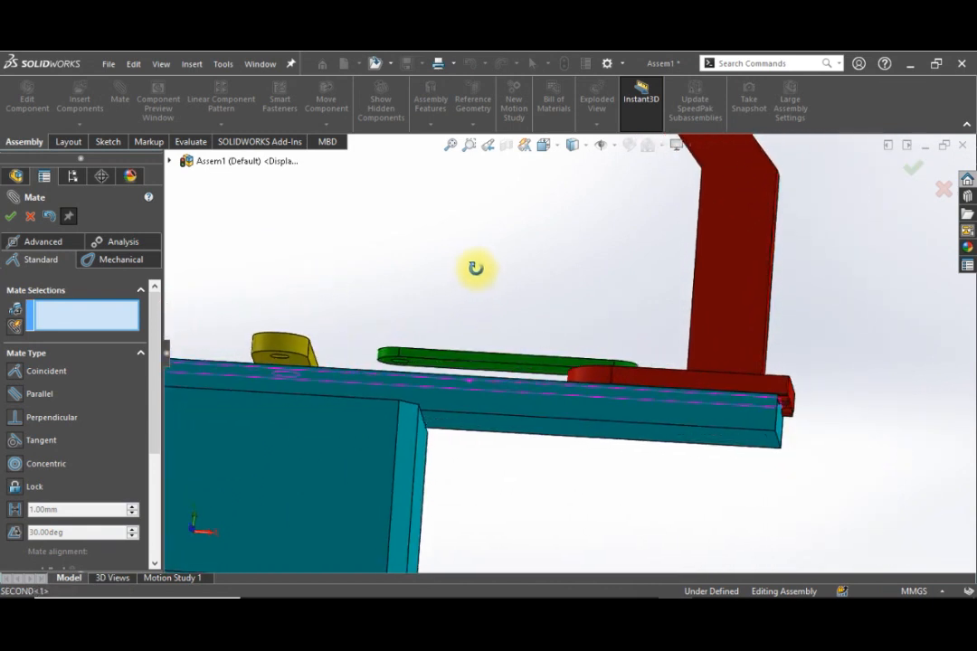
{"action": "scroll", "coordinate": [412, 370], "scroll_direction": "down", "scroll_amount": 5}
{"action": "left_click", "coordinate": [555, 360]}
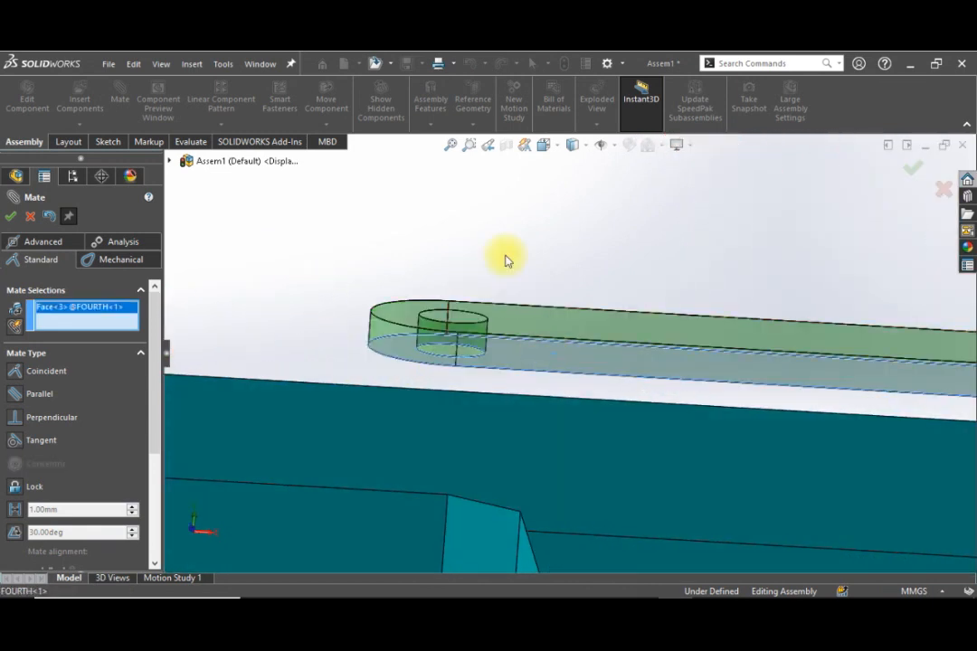
{"action": "scroll", "coordinate": [506, 316], "scroll_direction": "up", "scroll_amount": 5}
{"action": "scroll", "coordinate": [507, 380], "scroll_direction": "down", "scroll_amount": 2}
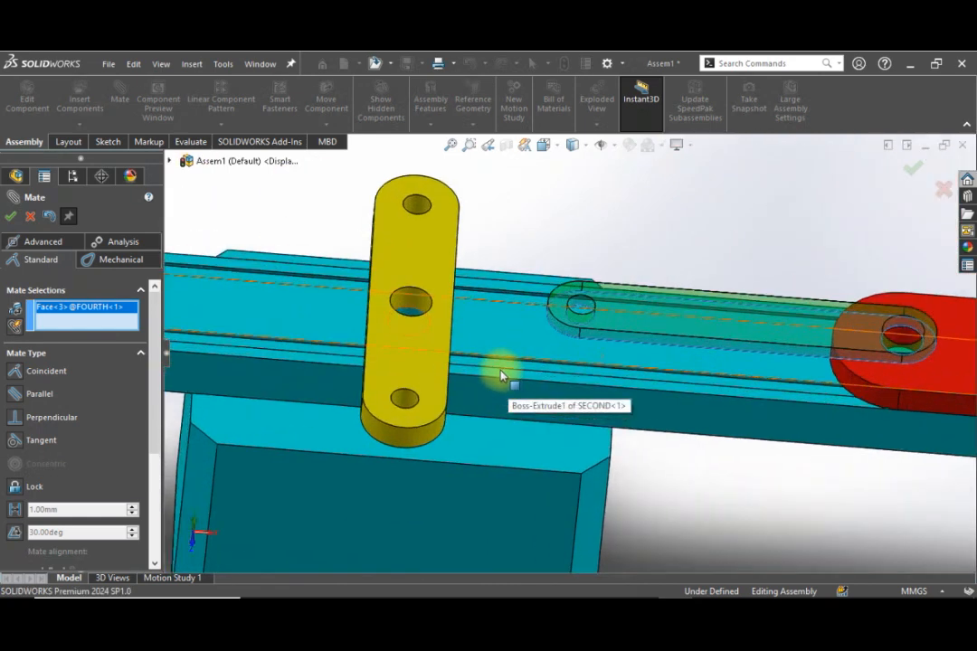
{"action": "left_click", "coordinate": [413, 385]}
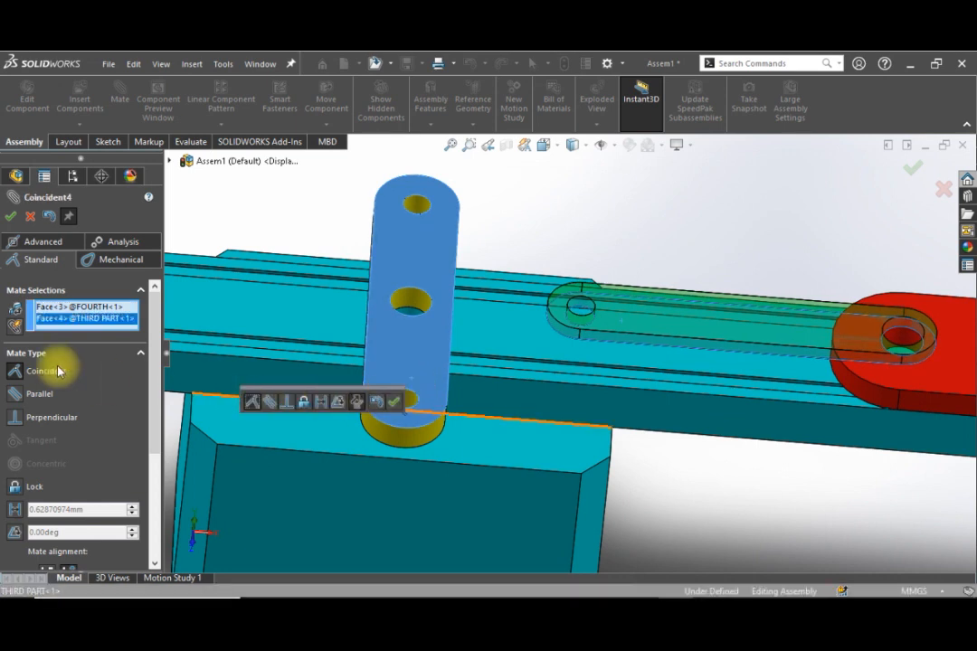
{"action": "left_click", "coordinate": [50, 219]}
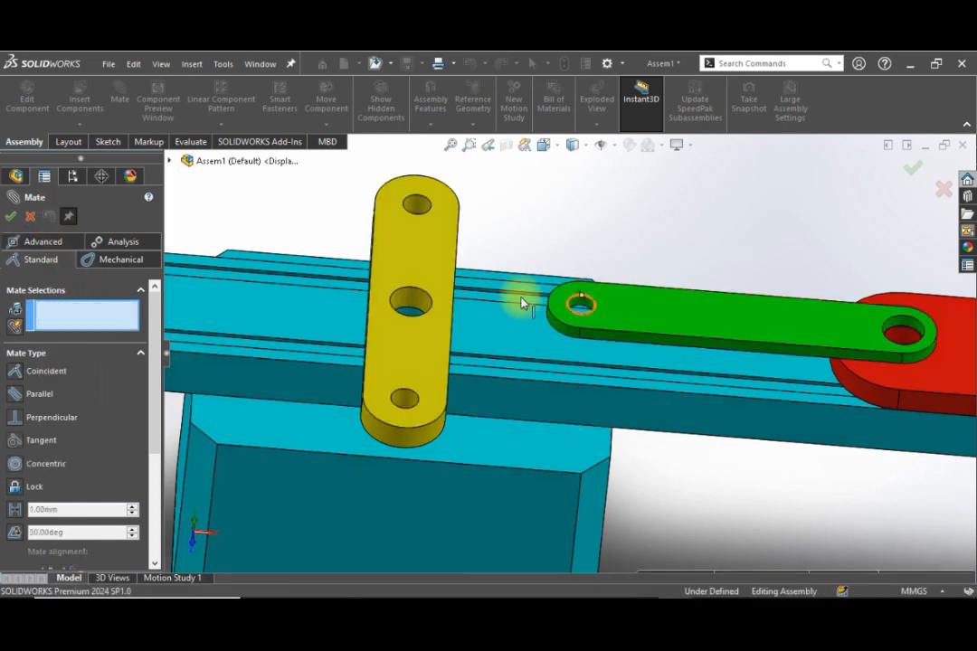
Add a concentric mate between the smaller hole of FOURTH and THIRD PART's end hole on the side over the block.
{"action": "scroll", "coordinate": [633, 316], "scroll_direction": "down", "scroll_amount": 6}
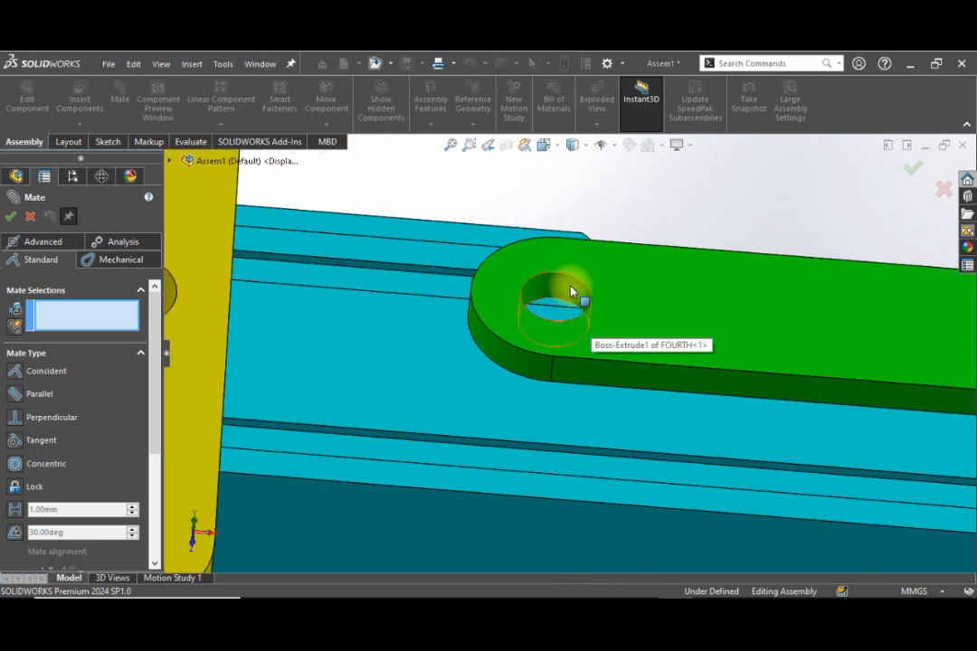
{"action": "left_click", "coordinate": [574, 288]}
{"action": "scroll", "coordinate": [615, 389], "scroll_direction": "up", "scroll_amount": 5}
{"action": "scroll", "coordinate": [457, 402], "scroll_direction": "down", "scroll_amount": 6}
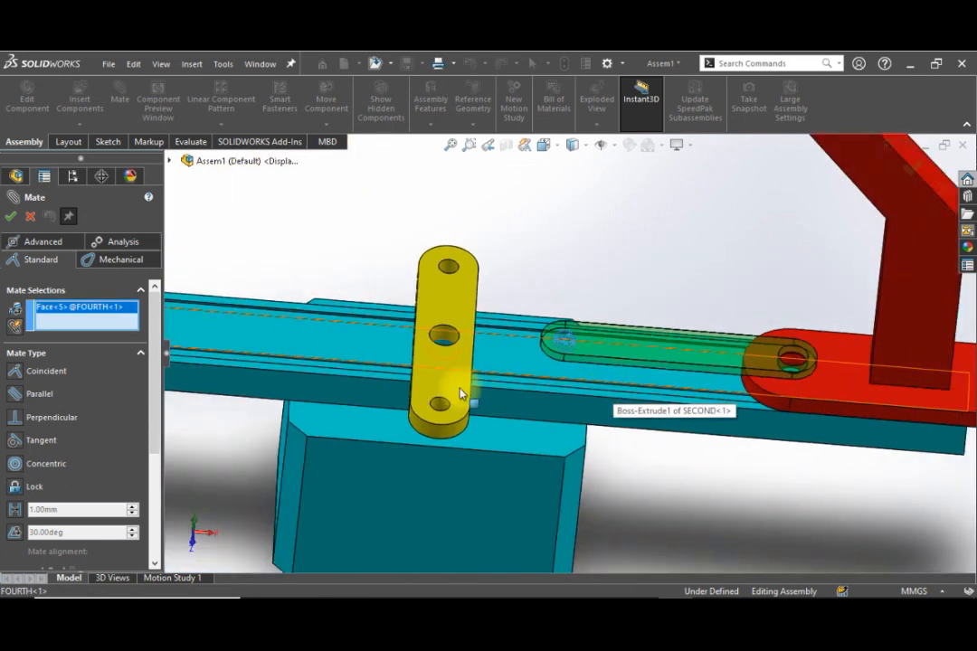
{"action": "left_click", "coordinate": [457, 412]}
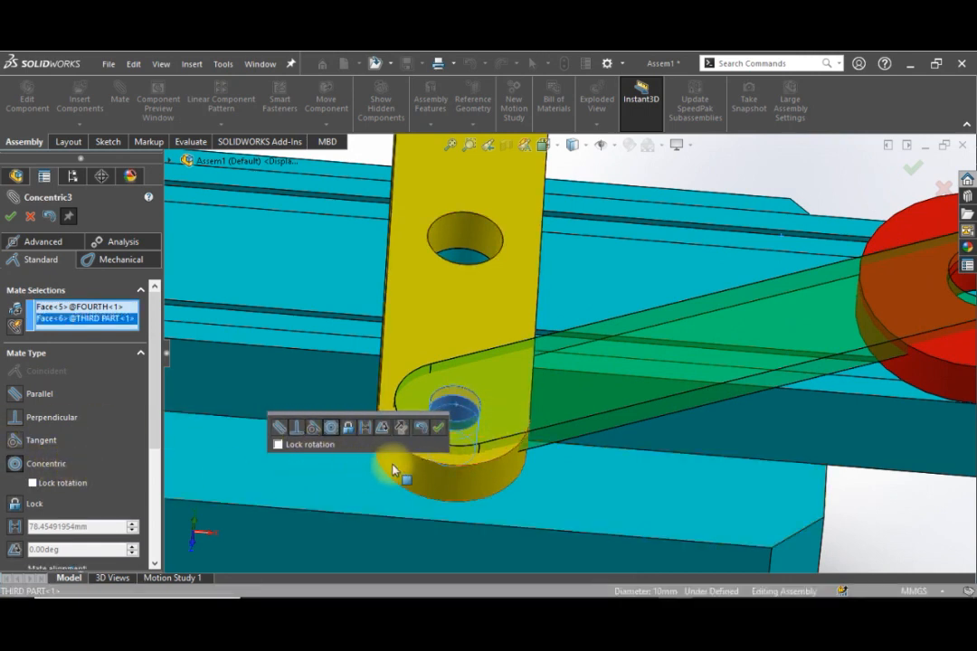
{"action": "left_click", "coordinate": [440, 431]}
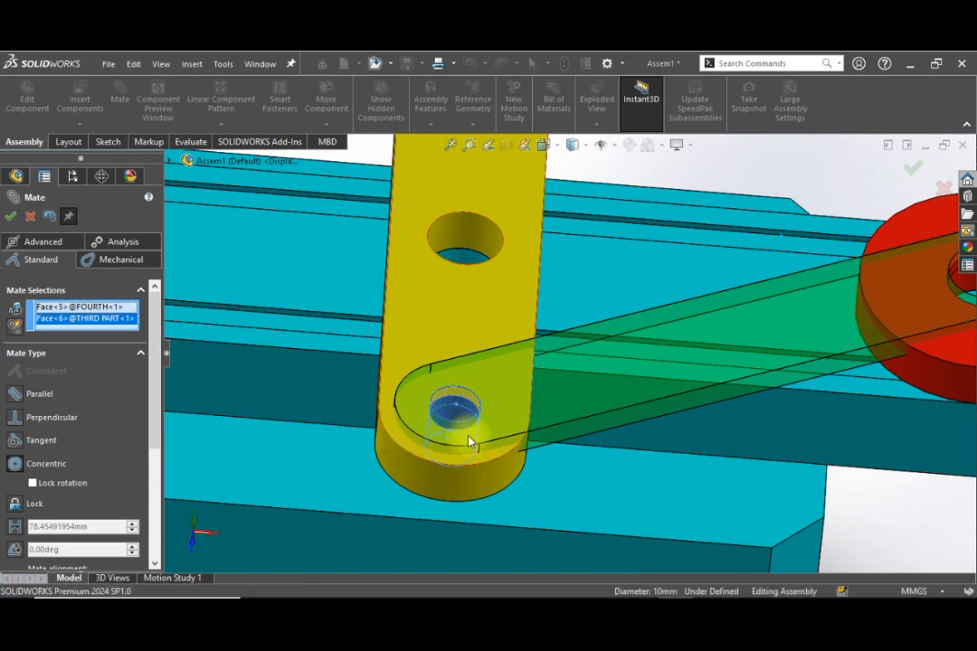
{"action": "scroll", "coordinate": [659, 436], "scroll_direction": "down", "scroll_amount": 4}
{"action": "scroll", "coordinate": [660, 439], "scroll_direction": "up", "scroll_amount": 8}
{"action": "scroll", "coordinate": [660, 312], "scroll_direction": "down", "scroll_amount": 3}
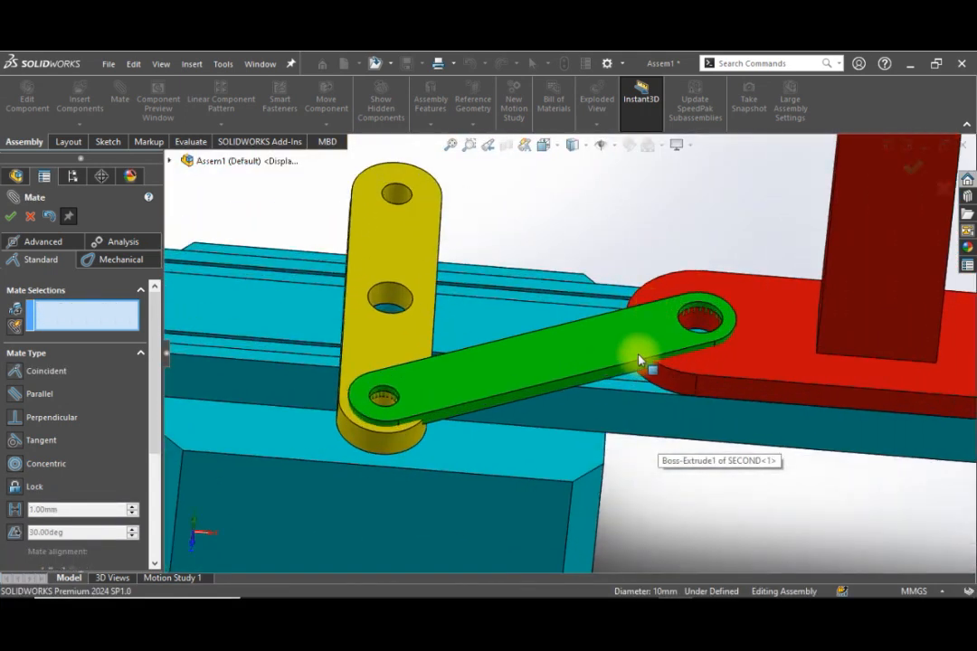
Add a coincident mate between the underside of FOURTH and the upper face of the mkono base.
{"action": "scroll", "coordinate": [637, 360], "scroll_direction": "up", "scroll_amount": 3}
{"action": "left_click_drag", "start_coordinate": [583, 351], "coordinate": [608, 371]}
{"action": "scroll", "coordinate": [612, 373], "scroll_direction": "down", "scroll_amount": 3}
{"action": "scroll", "coordinate": [612, 375], "scroll_direction": "up", "scroll_amount": 5}
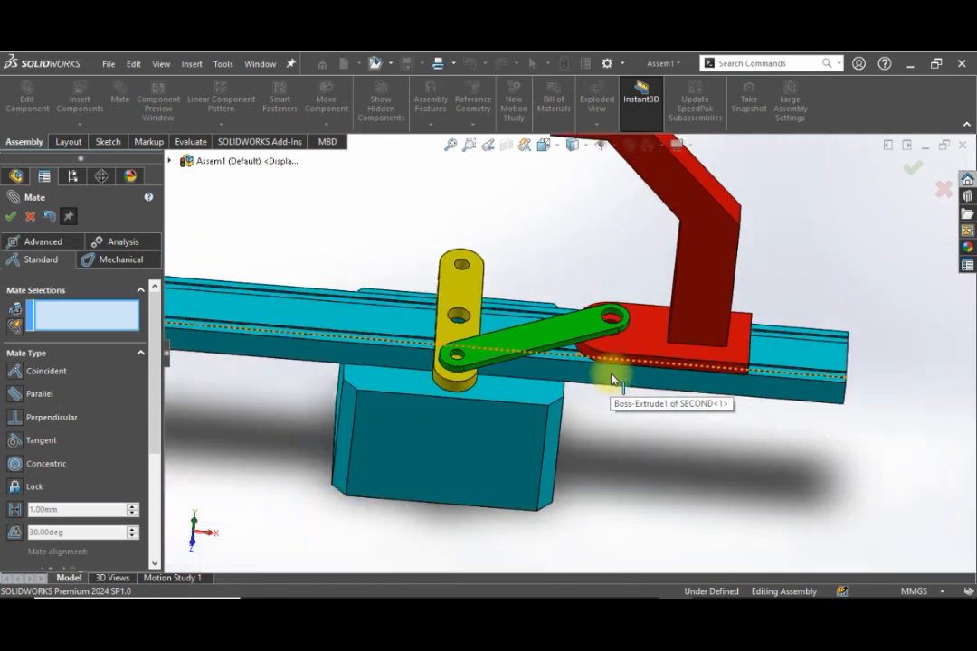
{"action": "middle_click_drag", "start_coordinate": [605, 383], "coordinate": [597, 319]}
{"action": "scroll", "coordinate": [604, 357], "scroll_direction": "down", "scroll_amount": 5}
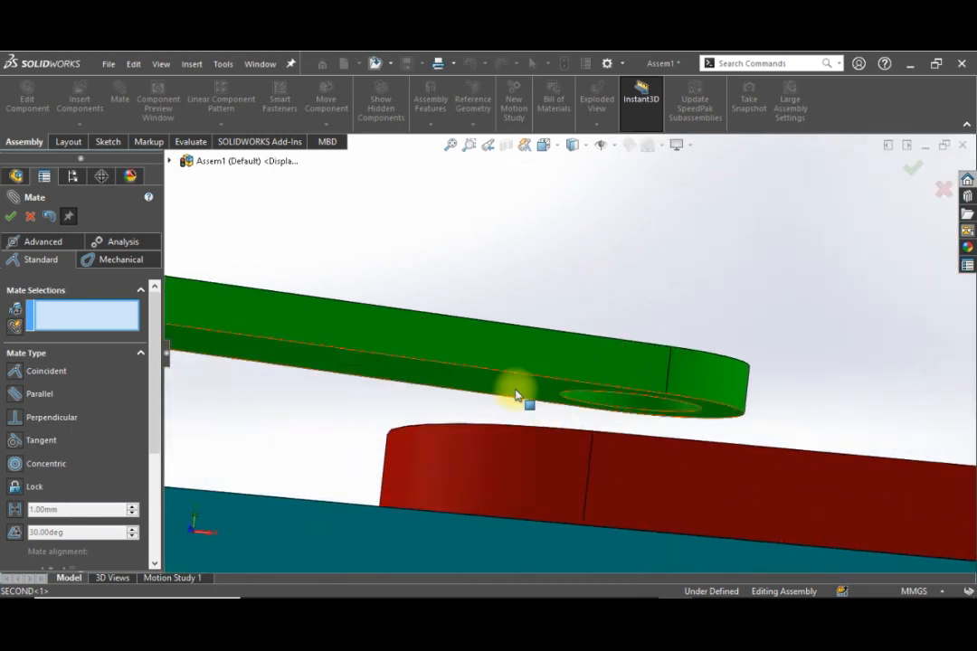
{"action": "left_click", "coordinate": [516, 391]}
{"action": "middle_click_drag", "start_coordinate": [589, 415], "coordinate": [656, 520]}
{"action": "left_click", "coordinate": [743, 543]}
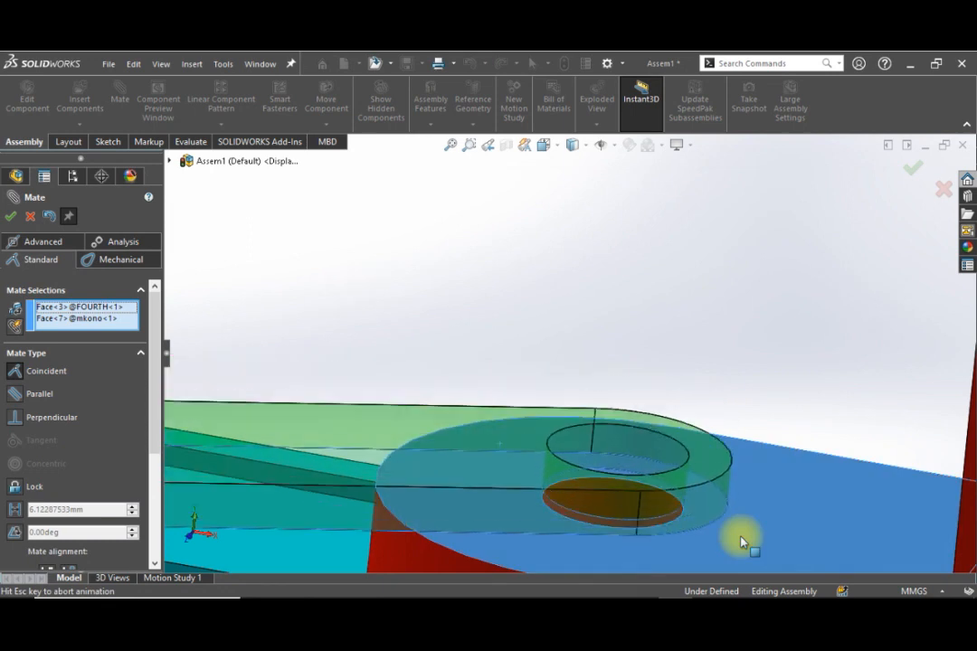
{"action": "left_click", "coordinate": [901, 541]}
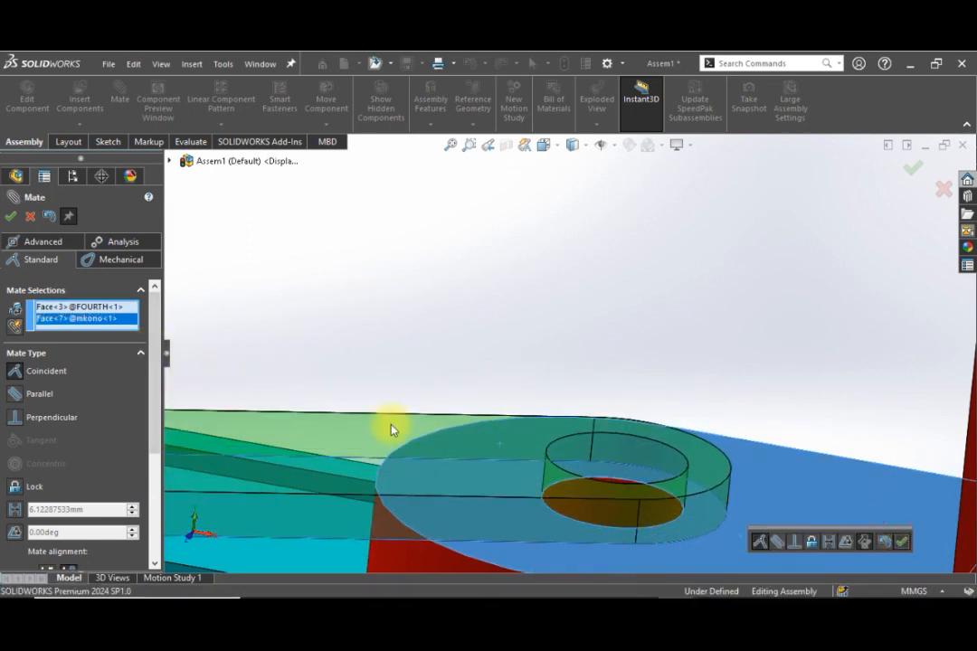
Slide mkono back and forth along the SECOND rail to examine how the FOURTH and THIRD PART links follow.
{"action": "scroll", "coordinate": [416, 351], "scroll_direction": "up", "scroll_amount": 5}
{"action": "scroll", "coordinate": [453, 363], "scroll_direction": "up", "scroll_amount": 2}
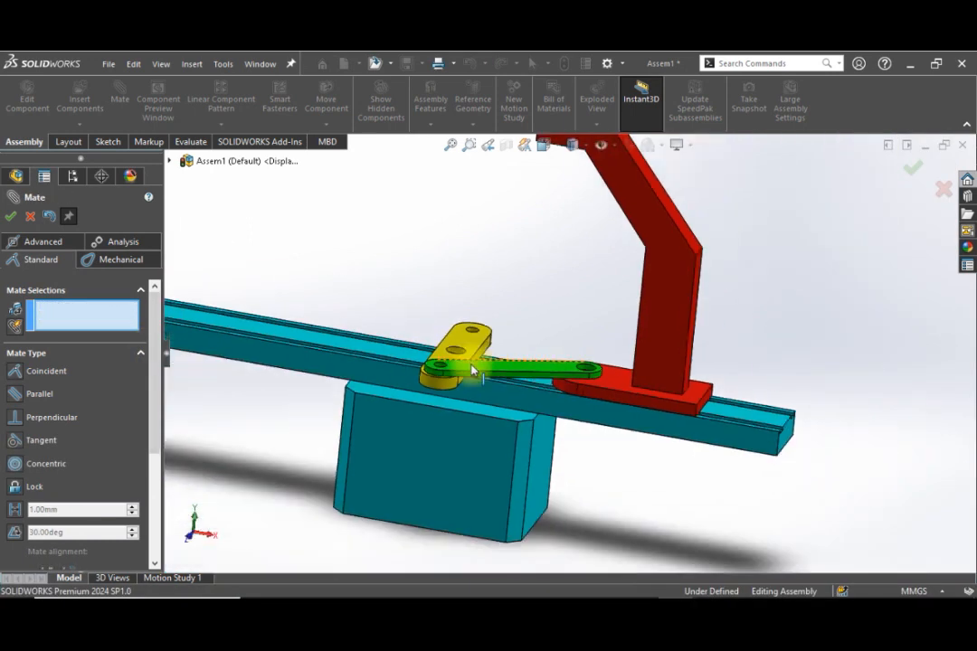
{"action": "scroll", "coordinate": [474, 370], "scroll_direction": "down", "scroll_amount": 3}
{"action": "scroll", "coordinate": [604, 367], "scroll_direction": "up", "scroll_amount": 3}
{"action": "scroll", "coordinate": [669, 282], "scroll_direction": "up", "scroll_amount": 2}
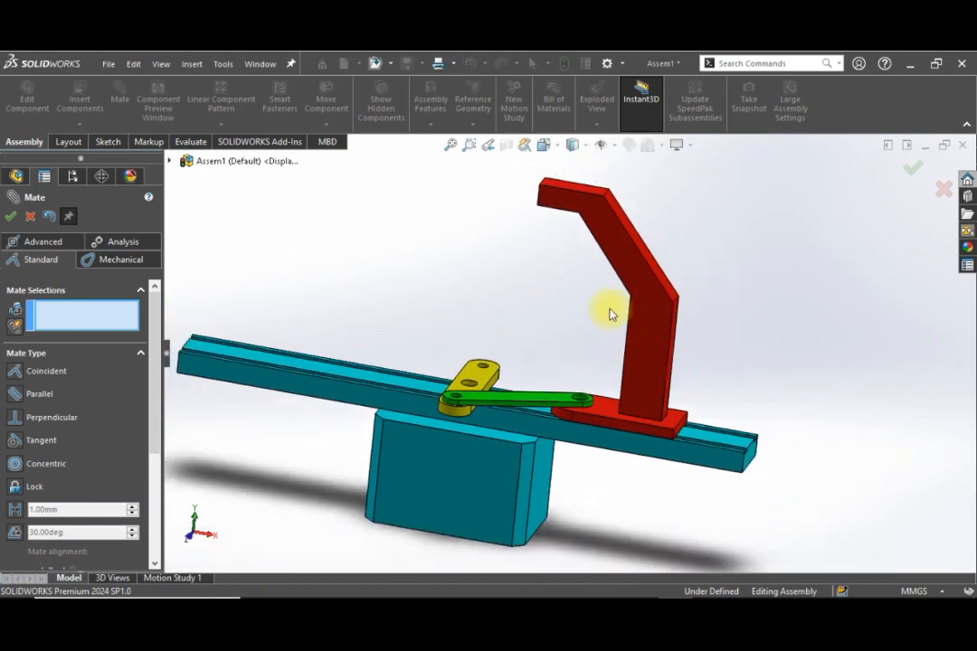
{"action": "left_click_drag", "start_coordinate": [644, 363], "coordinate": [749, 443]}
{"action": "left_click_drag", "start_coordinate": [808, 464], "coordinate": [644, 414]}
{"action": "scroll", "coordinate": [511, 391], "scroll_direction": "down", "scroll_amount": 4}
{"action": "scroll", "coordinate": [513, 387], "scroll_direction": "up", "scroll_amount": 4}
{"action": "middle_click_drag", "start_coordinate": [519, 383], "coordinate": [530, 419]}
{"action": "mouse_move", "coordinate": [674, 419]}
{"action": "left_mouse_down"}
{"action": "mouse_move", "coordinate": [648, 408]}
{"action": "mouse_move", "coordinate": [660, 416]}
{"action": "left_mouse_up"}
{"action": "scroll", "coordinate": [567, 381], "scroll_direction": "down", "scroll_amount": 3}
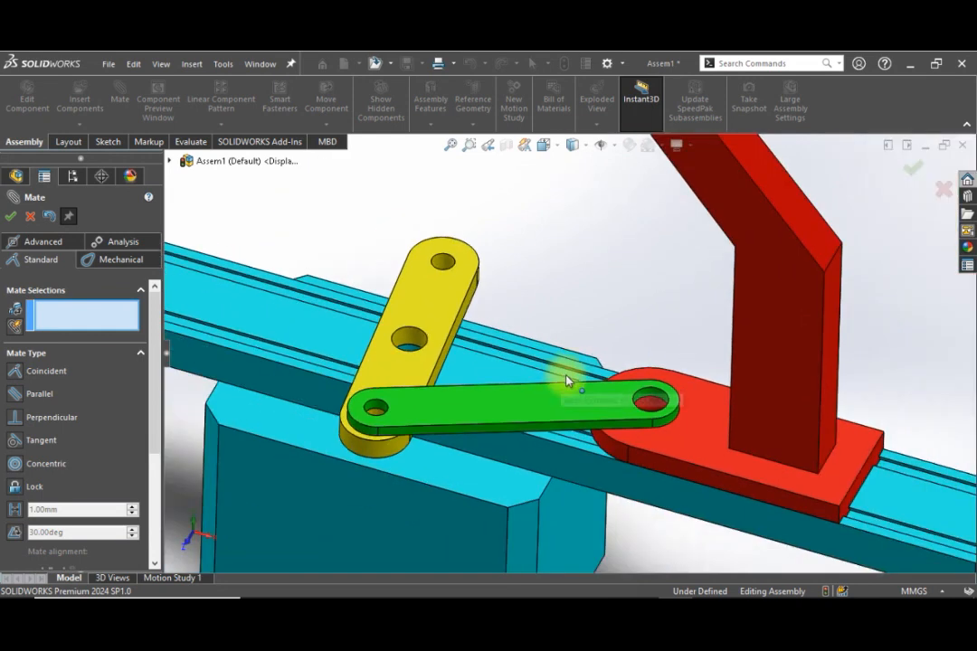
{"action": "scroll", "coordinate": [572, 388], "scroll_direction": "up", "scroll_amount": 5}
{"action": "middle_click_drag", "start_coordinate": [584, 425], "coordinate": [589, 457]}
{"action": "scroll", "coordinate": [584, 376], "scroll_direction": "up", "scroll_amount": 4}
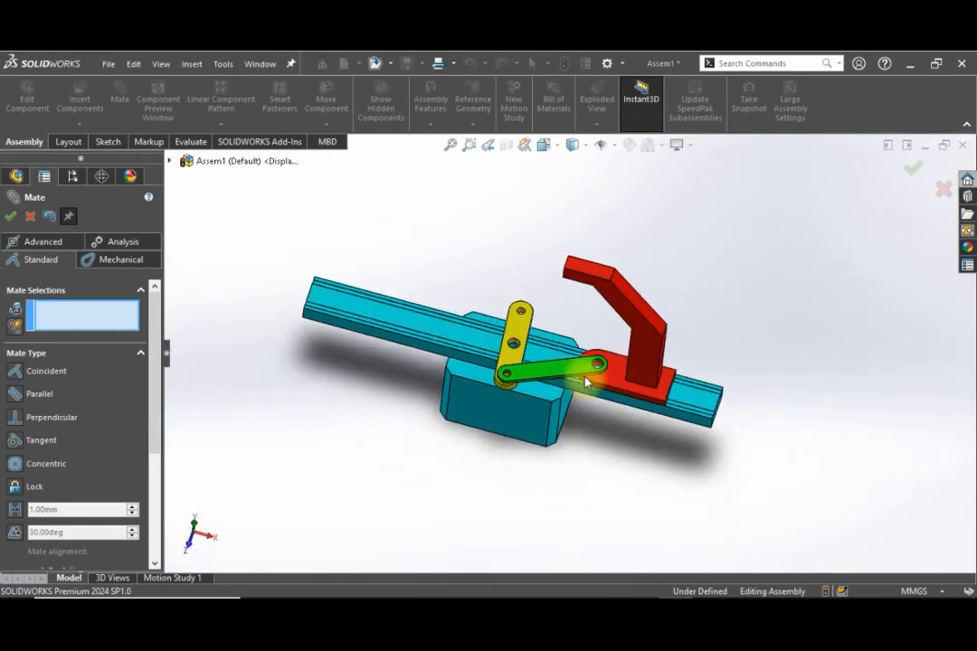
Close the Mate command and start Mirror Components.
{"action": "scroll", "coordinate": [572, 335], "scroll_direction": "down", "scroll_amount": 4}
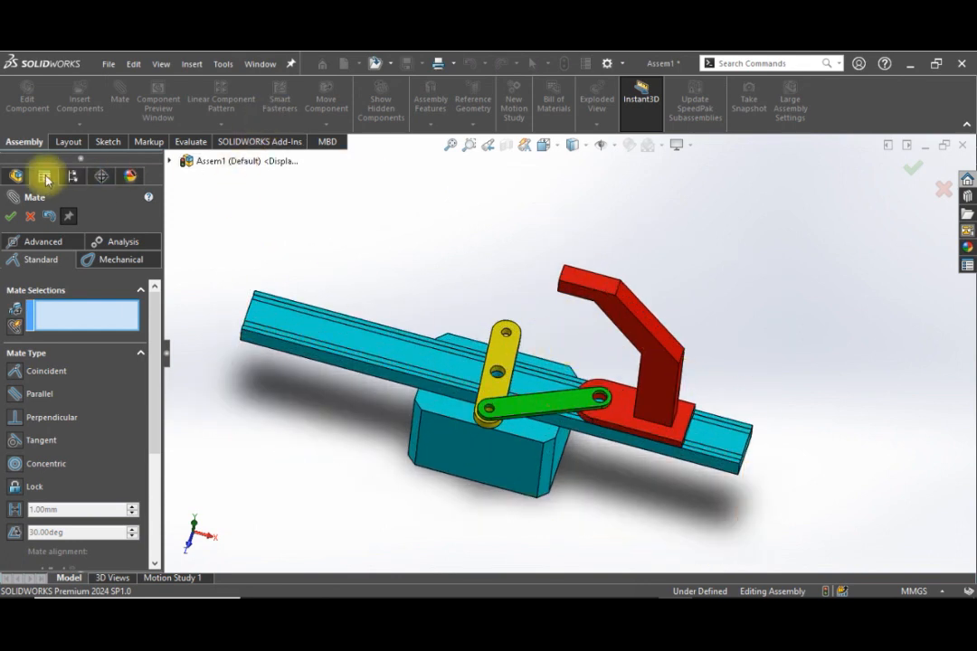
{"action": "left_click", "coordinate": [9, 218]}
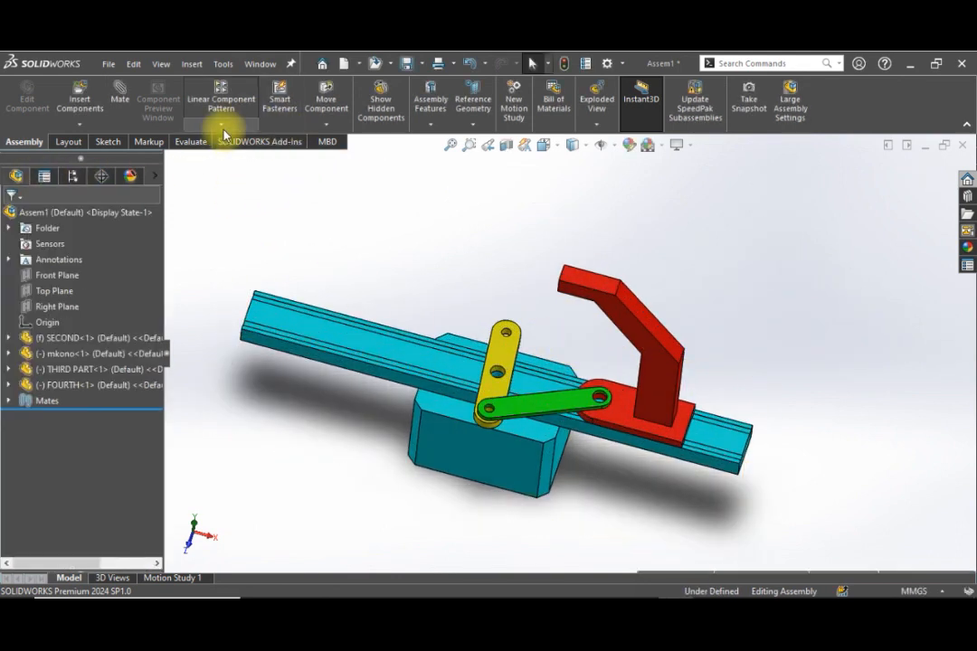
{"action": "left_click", "coordinate": [221, 122]}
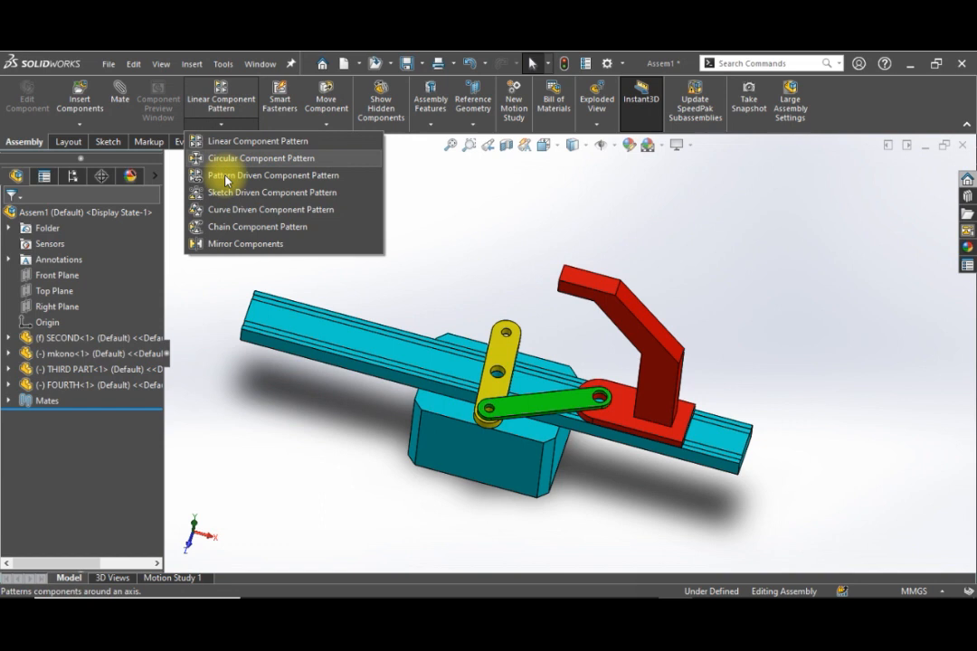
{"action": "left_click", "coordinate": [246, 244]}
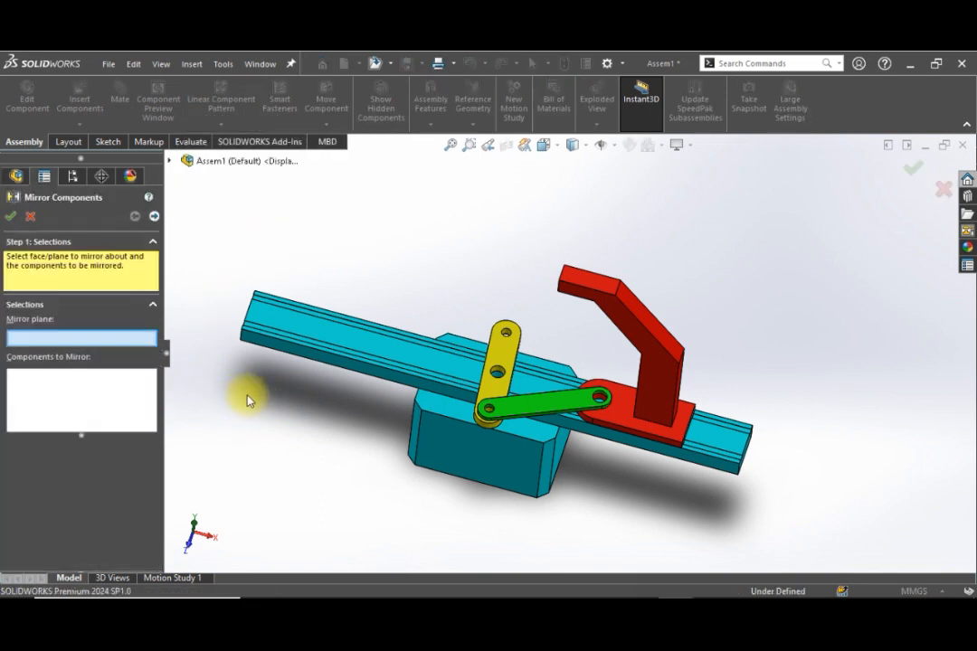
{"action": "left_click", "coordinate": [654, 383]}
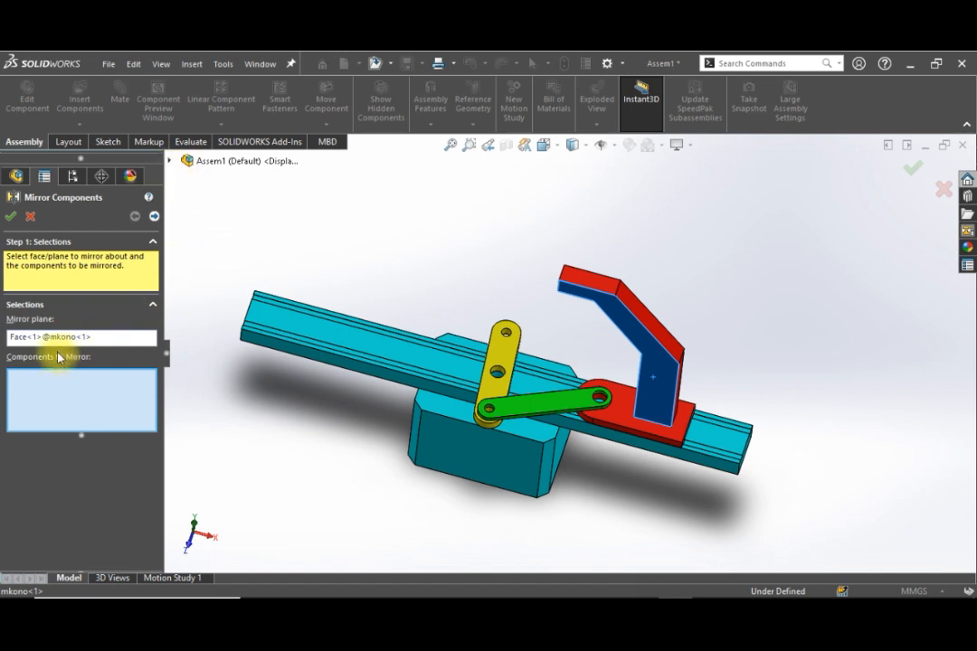
{"action": "left_click", "coordinate": [97, 340]}
{"action": "right_click", "coordinate": [98, 340]}
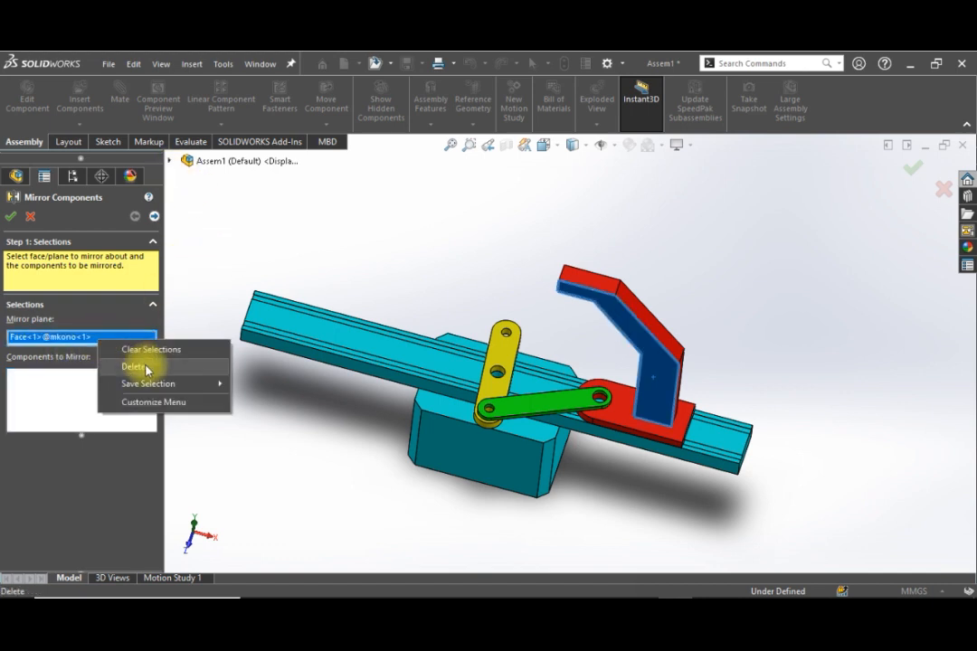
{"action": "left_click", "coordinate": [132, 366]}
{"action": "left_click", "coordinate": [89, 418]}
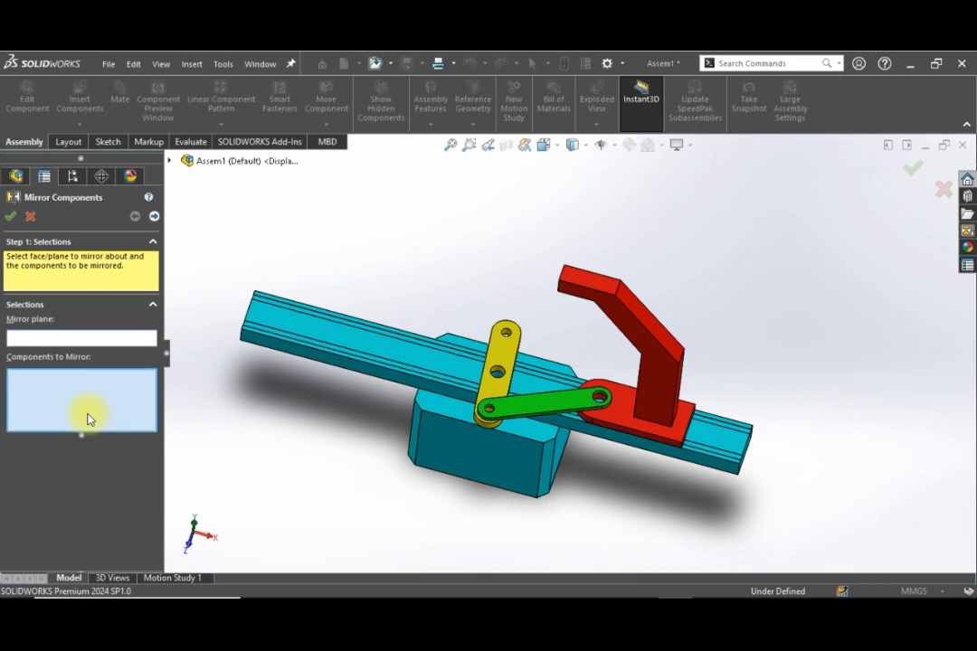
Turn on the display of planes in the graphics area while choosing the mirror plane.
{"action": "left_click", "coordinate": [99, 340]}
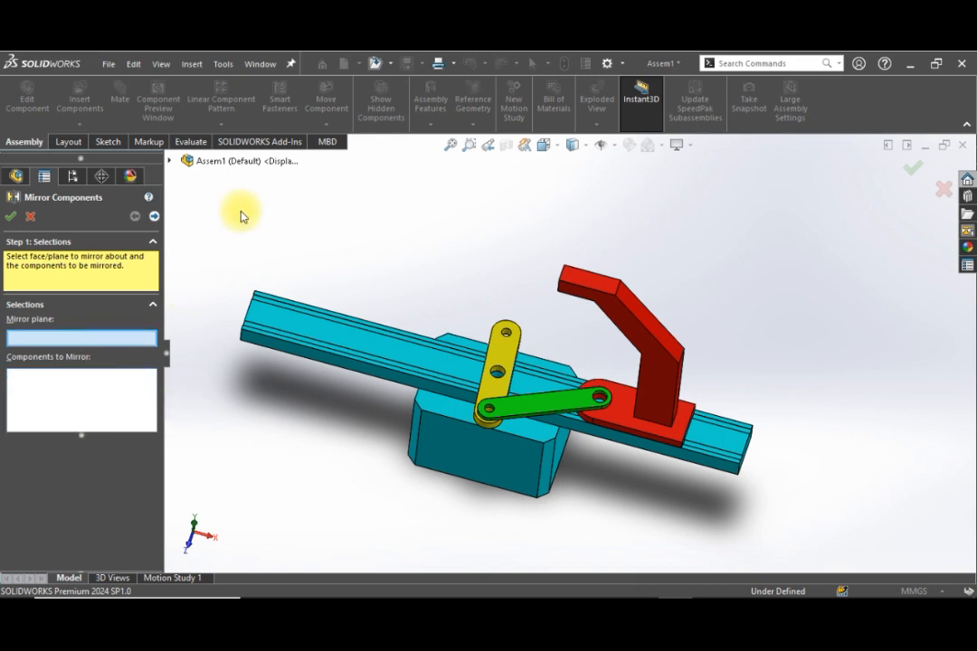
{"action": "left_click", "coordinate": [169, 163]}
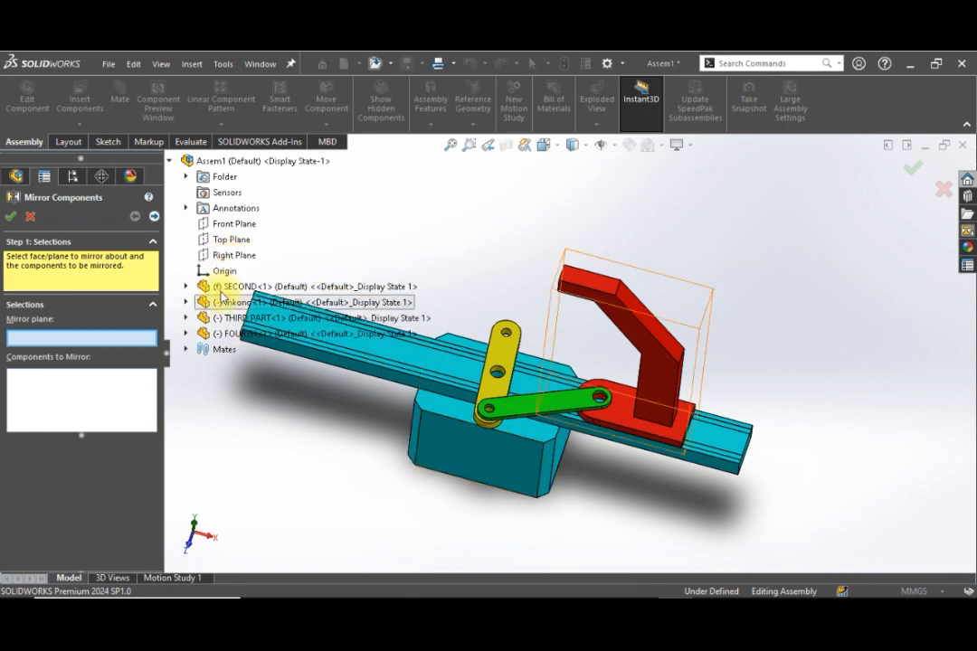
{"action": "scroll", "coordinate": [511, 379], "scroll_direction": "up", "scroll_amount": 5}
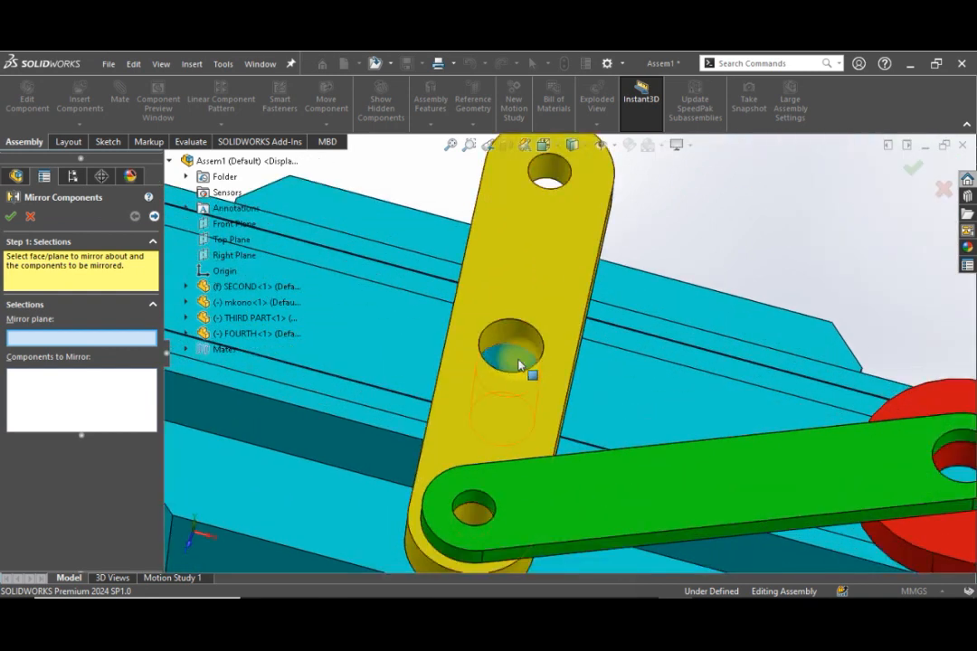
{"action": "scroll", "coordinate": [530, 399], "scroll_direction": "down", "scroll_amount": 5}
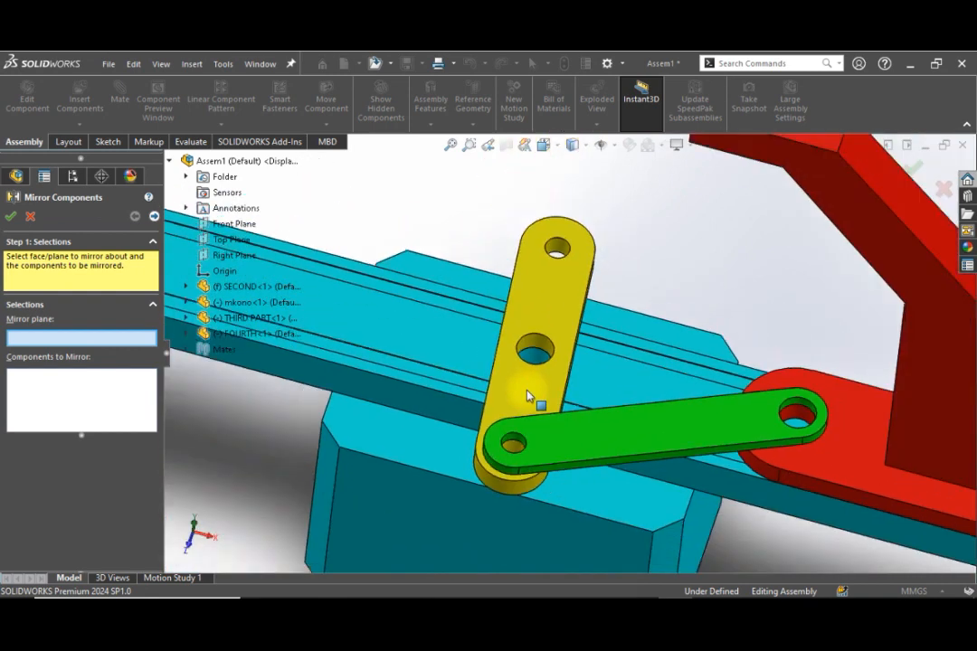
{"action": "scroll", "coordinate": [530, 399], "scroll_direction": "down", "scroll_amount": 2}
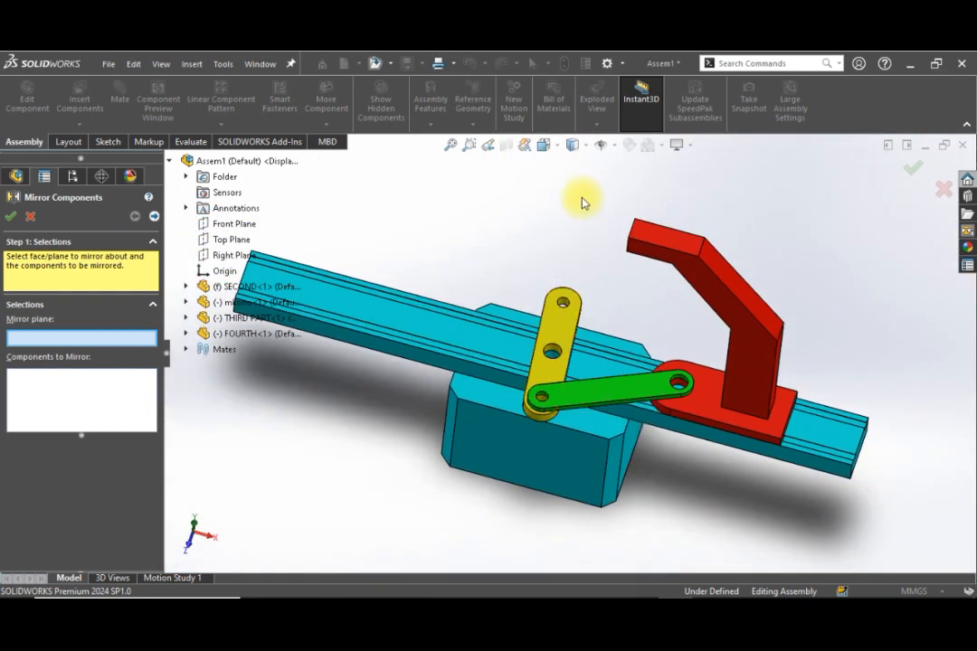
{"action": "left_click", "coordinate": [612, 146]}
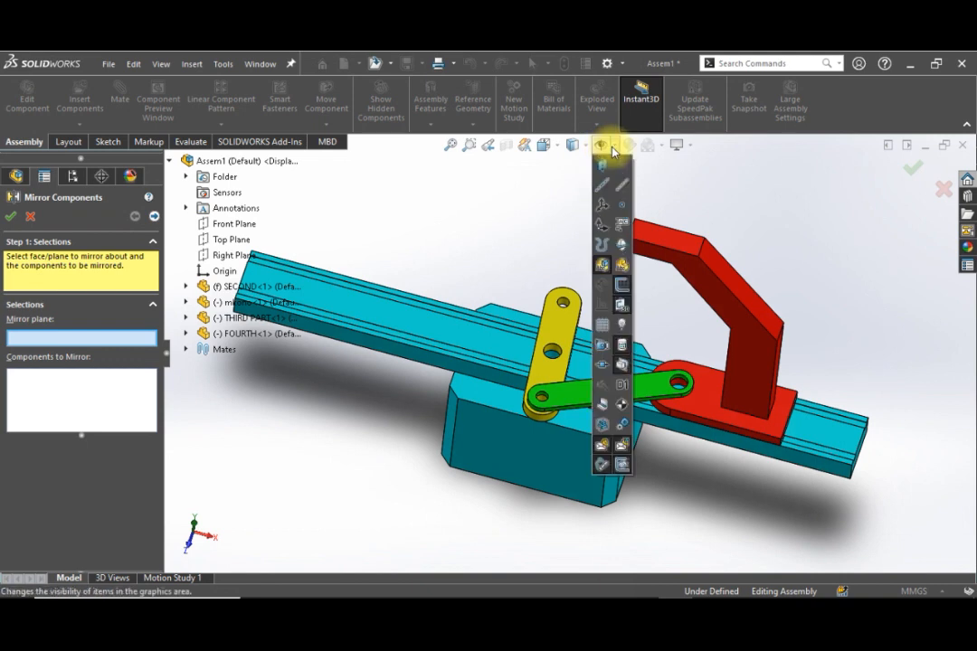
{"action": "left_click", "coordinate": [601, 169]}
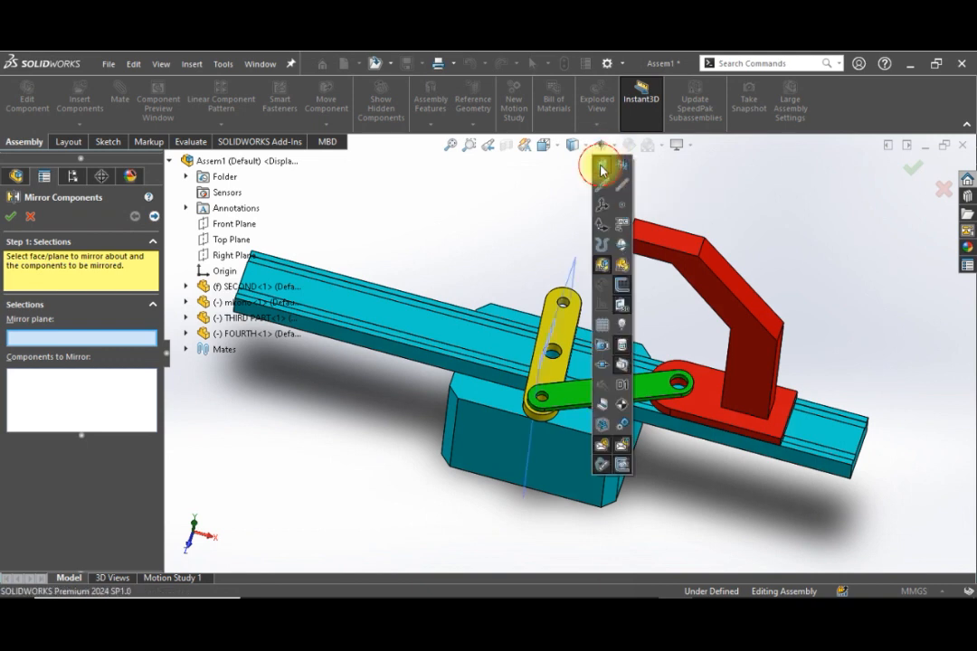
{"action": "left_click", "coordinate": [494, 218]}
Set Plane1 of the SECOND part as the mirror plane.
{"action": "scroll", "coordinate": [583, 341], "scroll_direction": "down", "scroll_amount": 4}
{"action": "scroll", "coordinate": [580, 341], "scroll_direction": "up", "scroll_amount": 2}
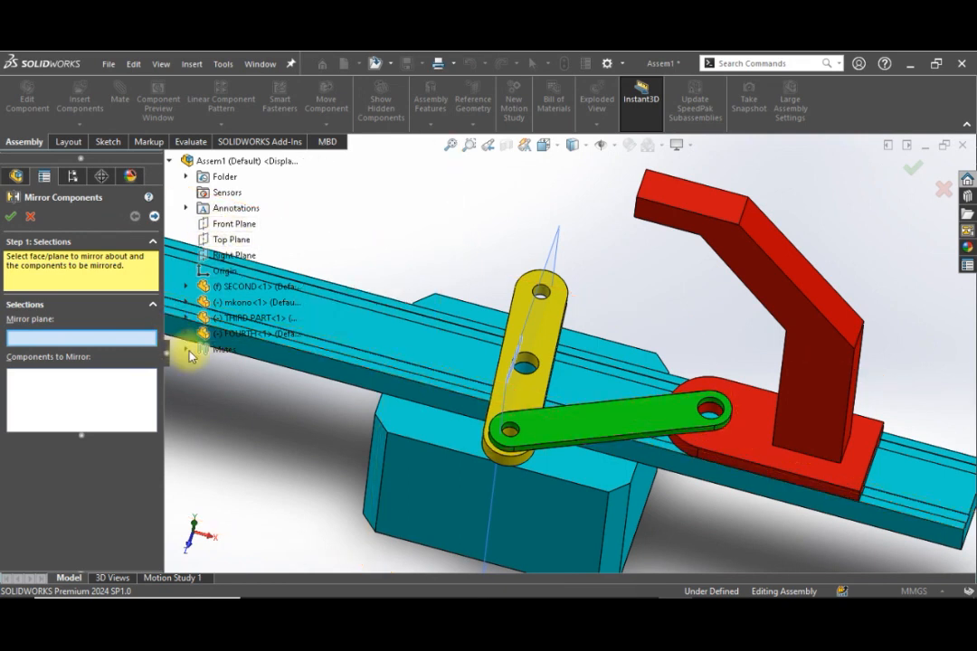
{"action": "scroll", "coordinate": [523, 436], "scroll_direction": "up", "scroll_amount": 7}
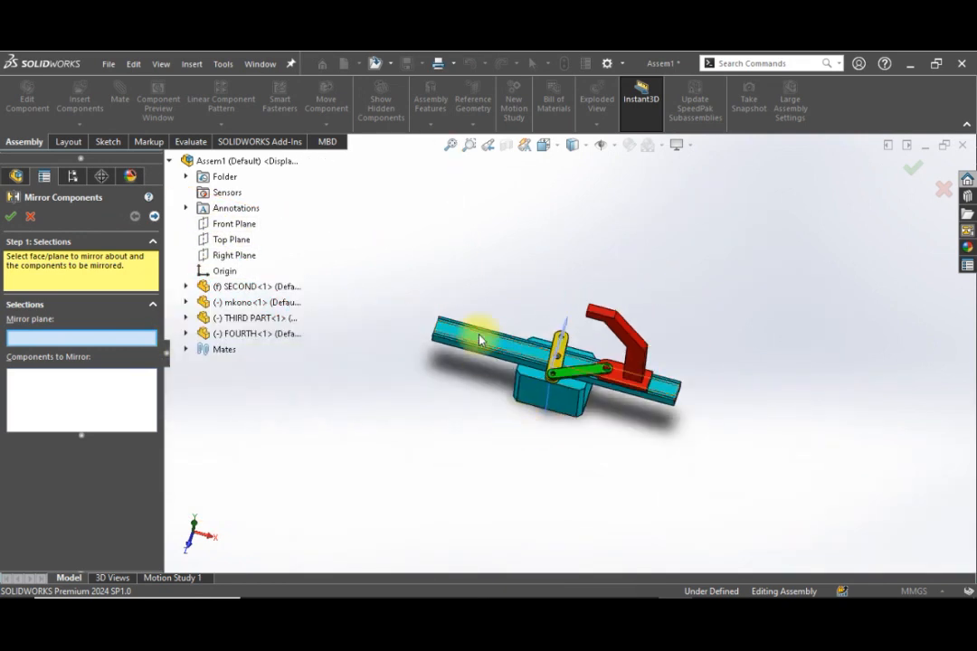
{"action": "scroll", "coordinate": [482, 341], "scroll_direction": "down", "scroll_amount": 4}
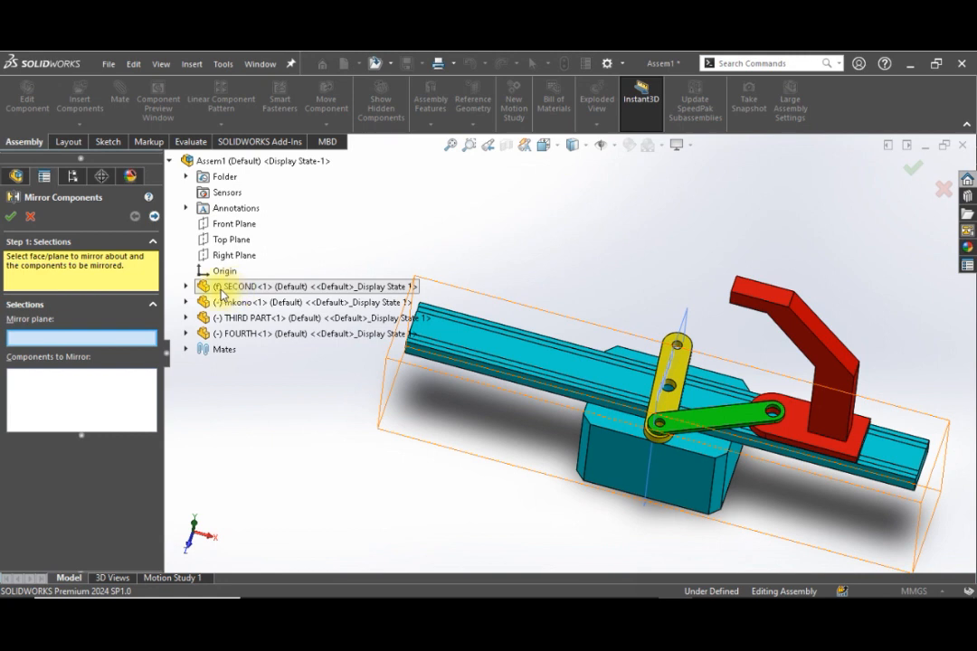
{"action": "left_click", "coordinate": [187, 287]}
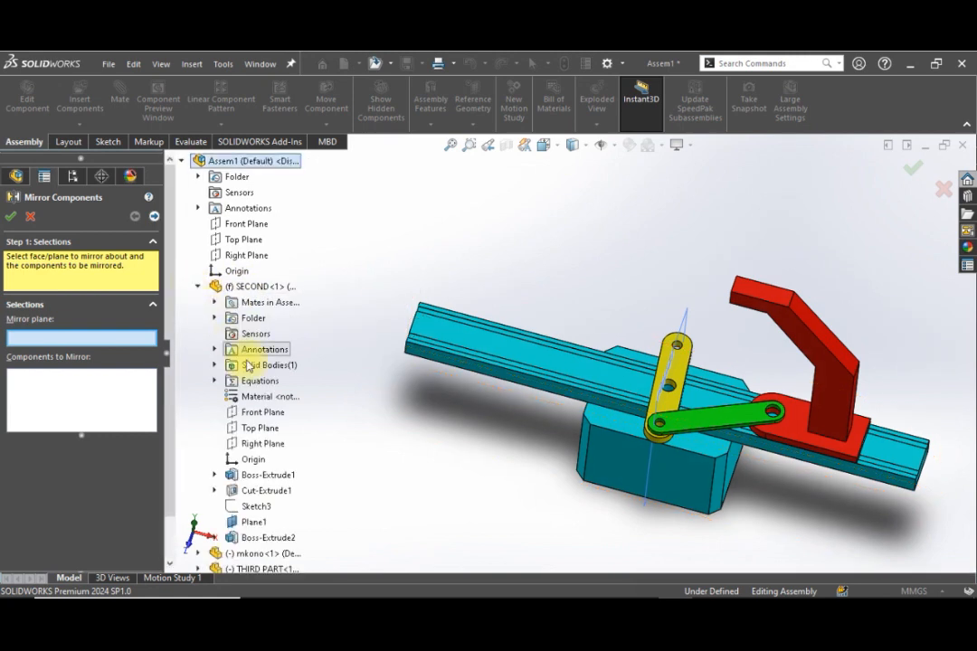
{"action": "left_click", "coordinate": [256, 522]}
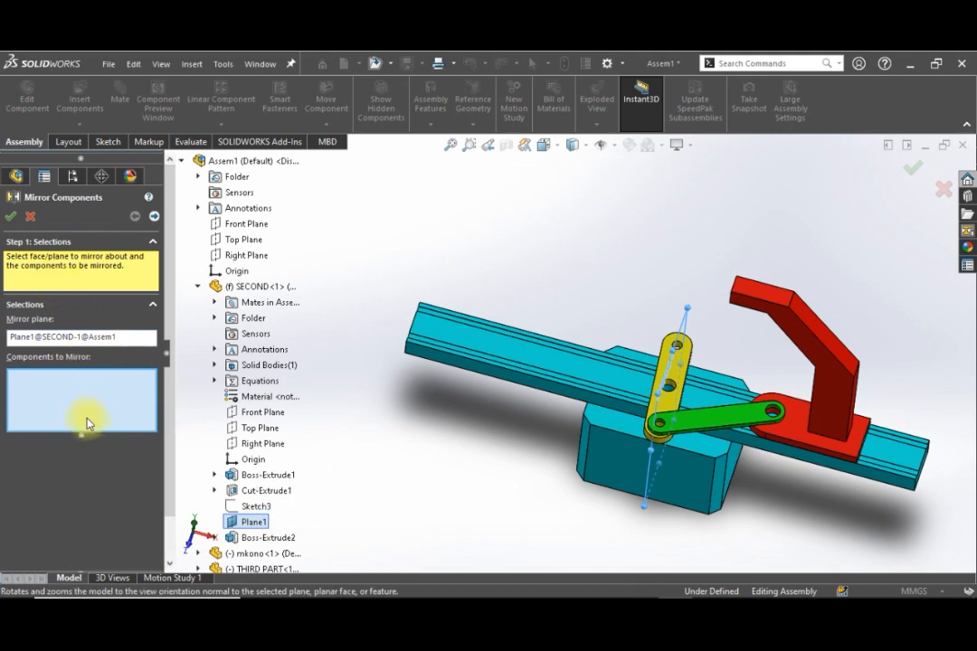
Choose mkono as the component to mirror and preview the orientation of its mirrored copy.
{"action": "left_click", "coordinate": [835, 393]}
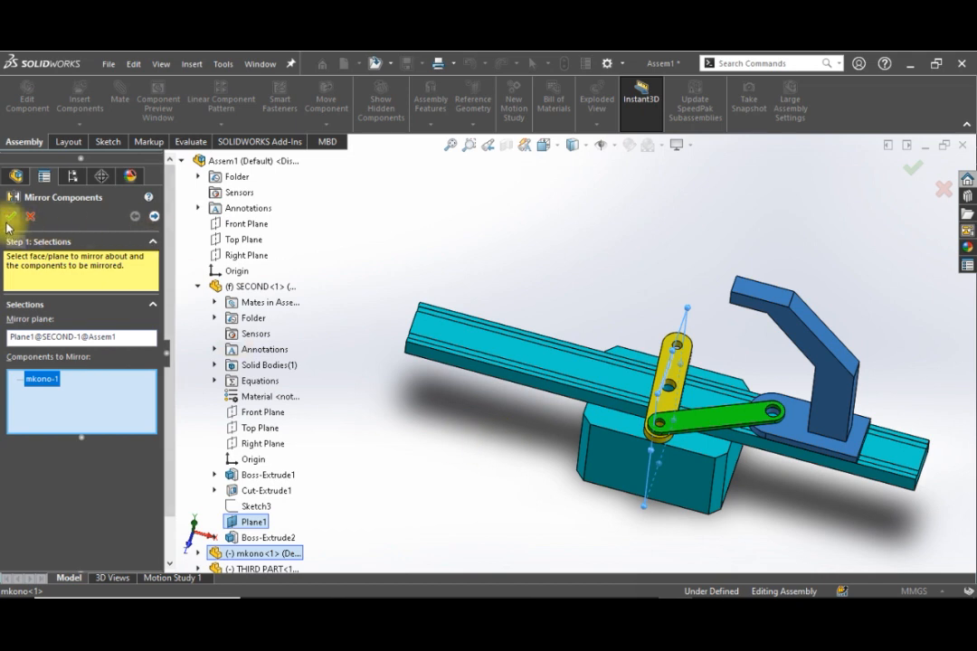
{"action": "left_click", "coordinate": [155, 217]}
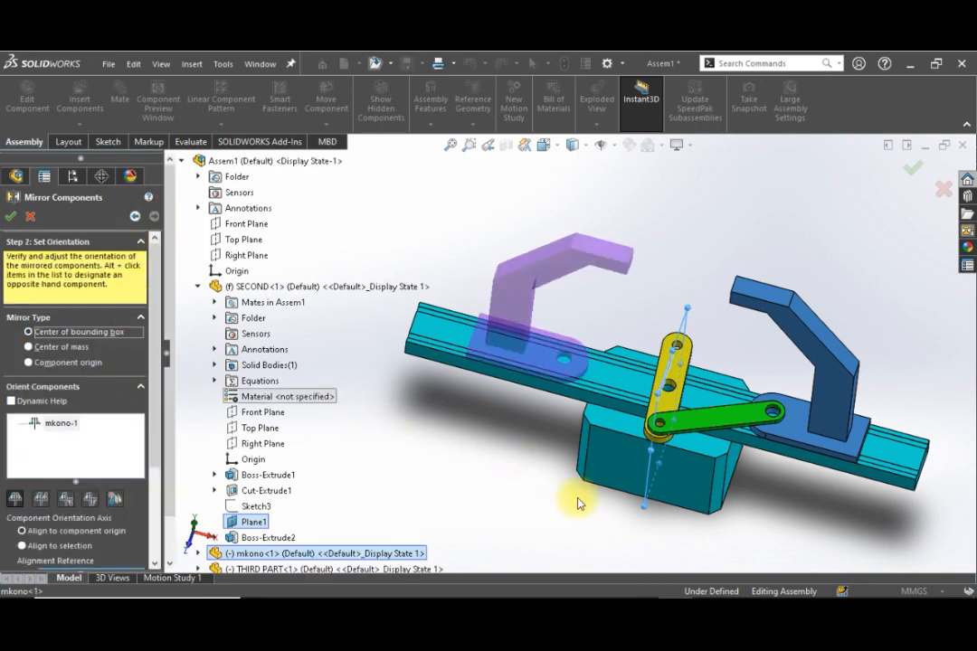
{"action": "scroll", "coordinate": [722, 501], "scroll_direction": "down", "scroll_amount": 2}
{"action": "scroll", "coordinate": [720, 499], "scroll_direction": "up", "scroll_amount": 5}
{"action": "middle_click_drag", "start_coordinate": [667, 465], "coordinate": [665, 392]}
{"action": "scroll", "coordinate": [540, 268], "scroll_direction": "down", "scroll_amount": 3}
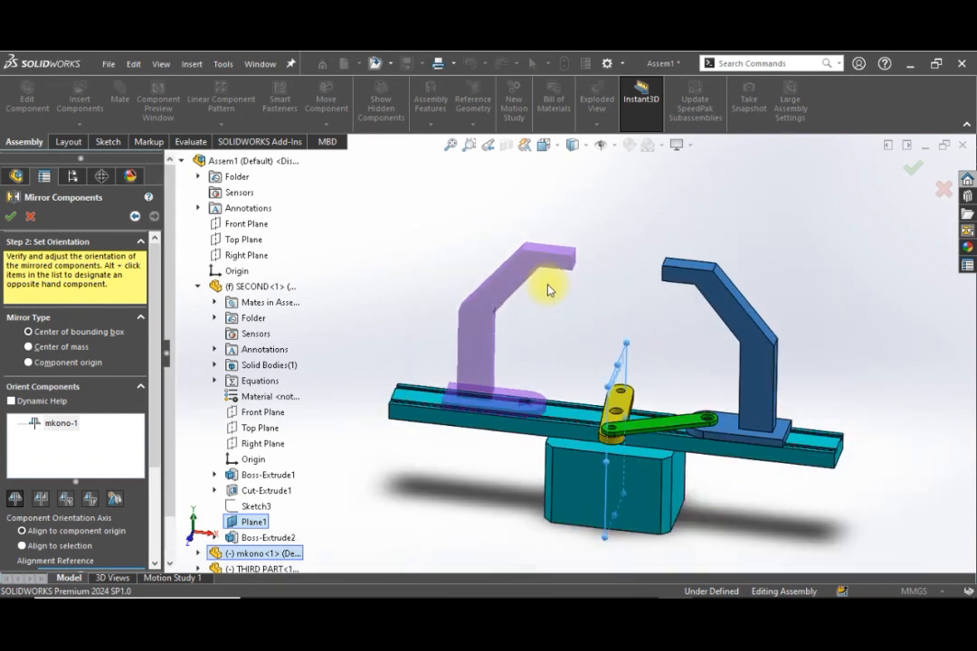
{"action": "scroll", "coordinate": [548, 290], "scroll_direction": "up", "scroll_amount": 2}
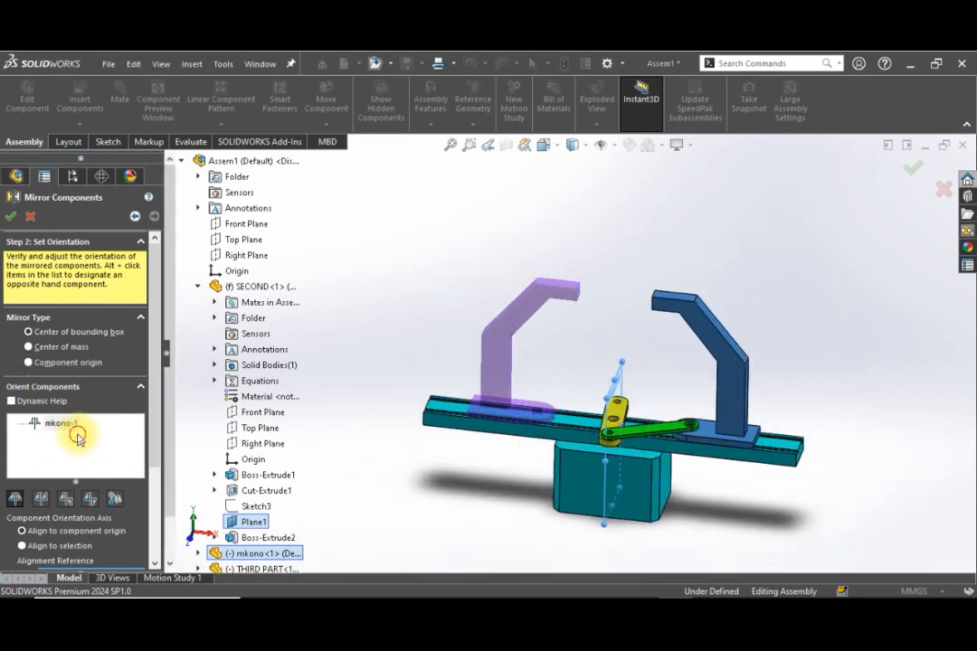
Return to the mirror selections, add FOURTH to the components to mirror and proceed to the orientation settings.
{"action": "left_click", "coordinate": [653, 434]}
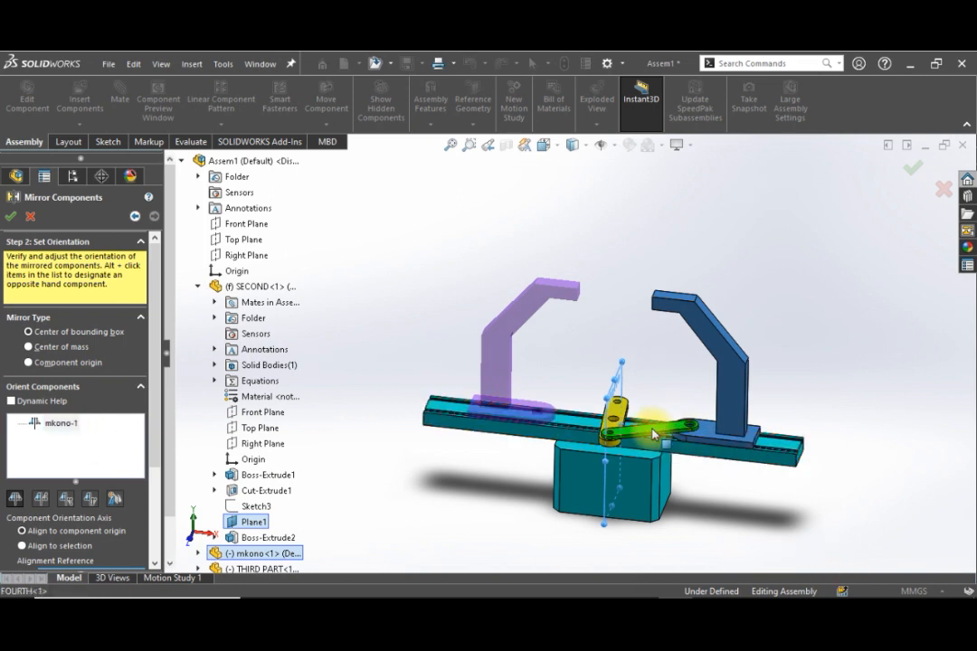
{"action": "left_click", "coordinate": [109, 422]}
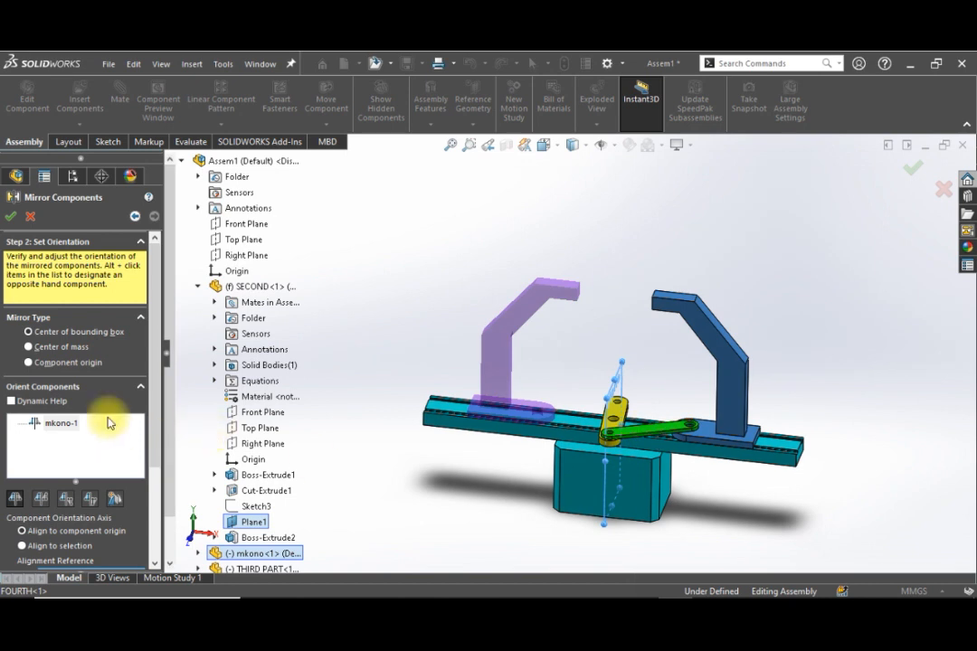
{"action": "left_click", "coordinate": [134, 216]}
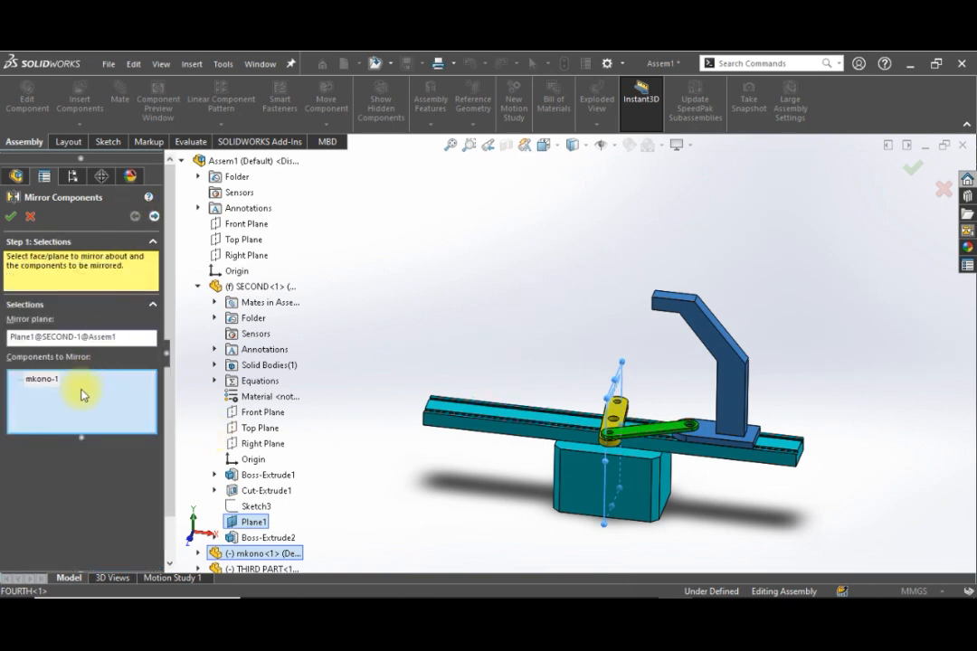
{"action": "left_click", "coordinate": [643, 435]}
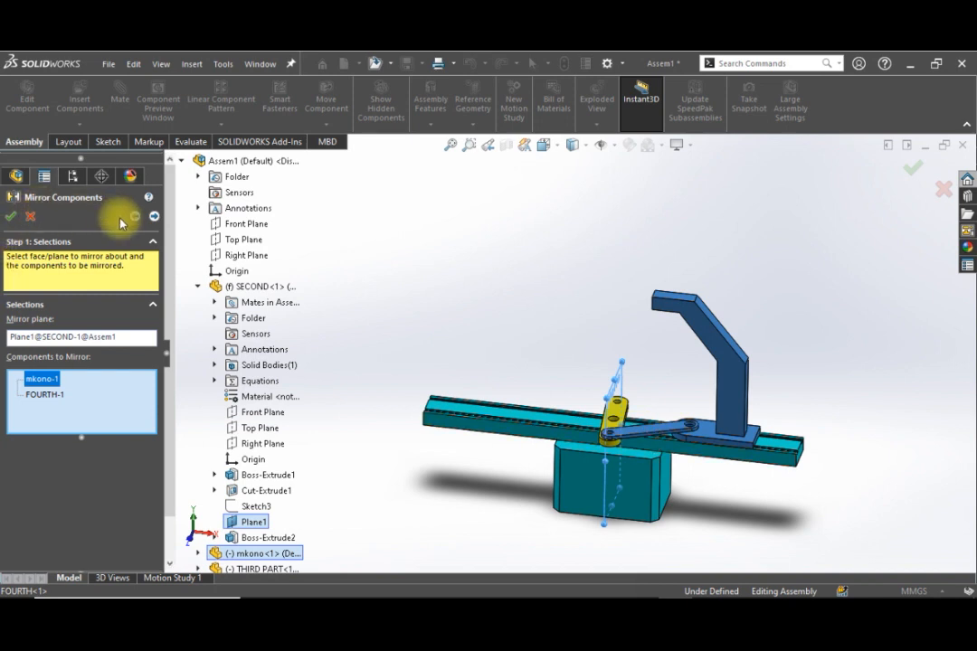
{"action": "left_click", "coordinate": [154, 216]}
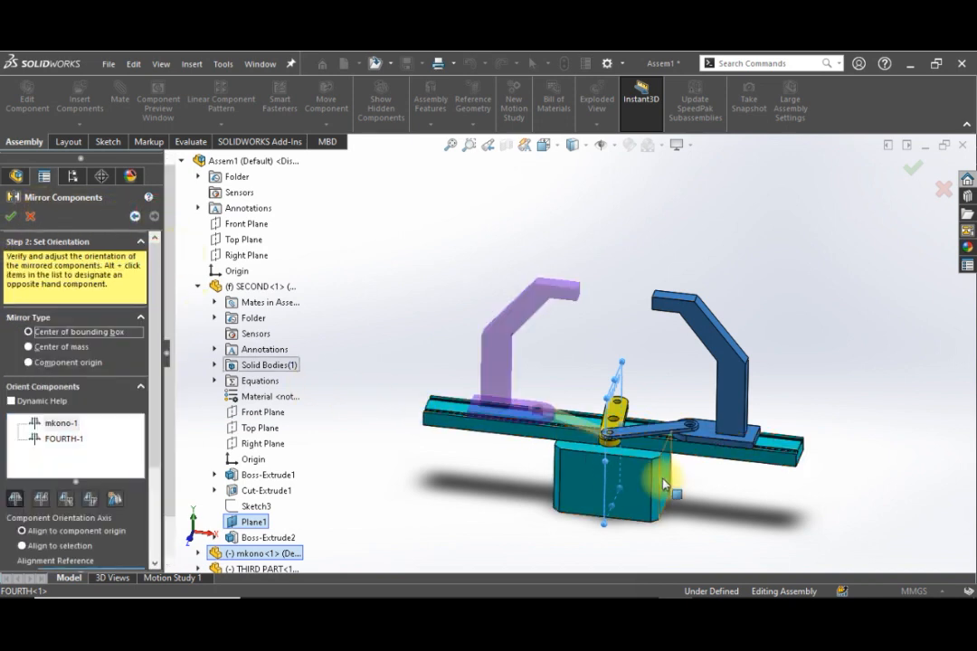
Try two other orientations for the mirrored mkono and return to the first one.
{"action": "middle_click_drag", "start_coordinate": [669, 475], "coordinate": [639, 479]}
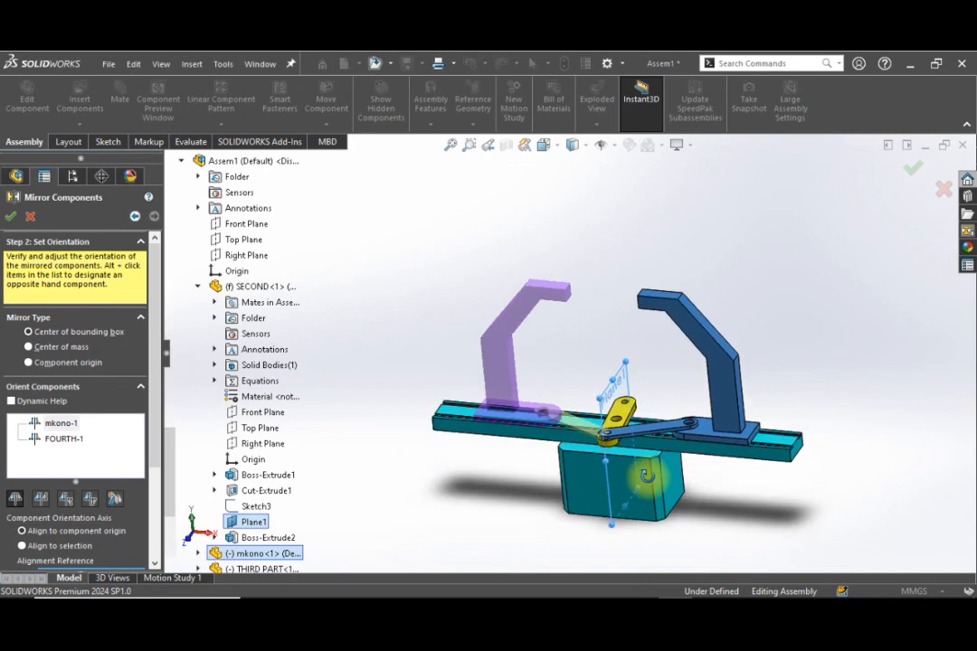
{"action": "left_click", "coordinate": [43, 499]}
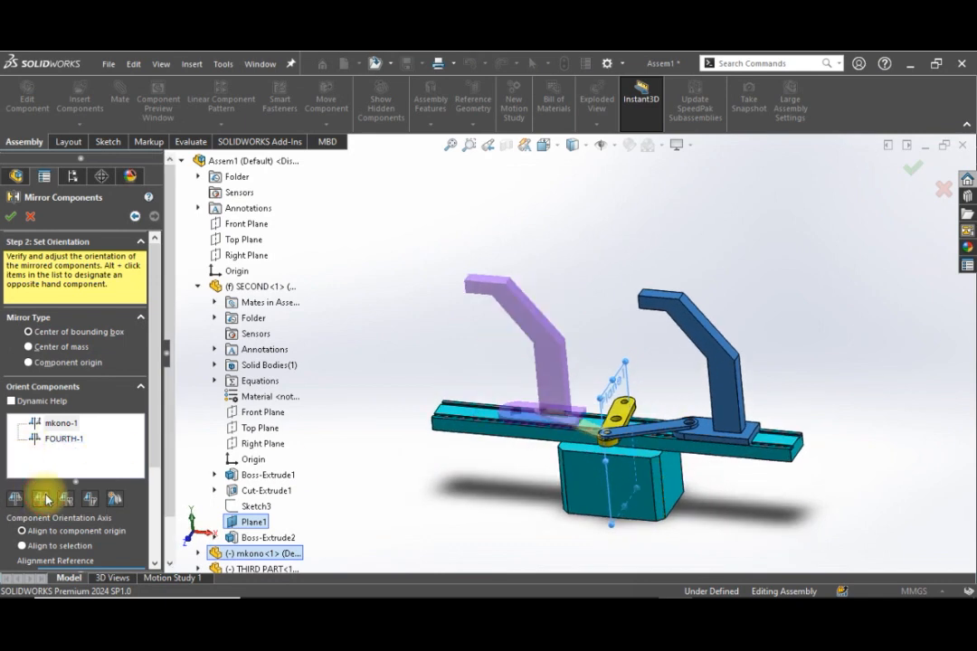
{"action": "left_click", "coordinate": [64, 501]}
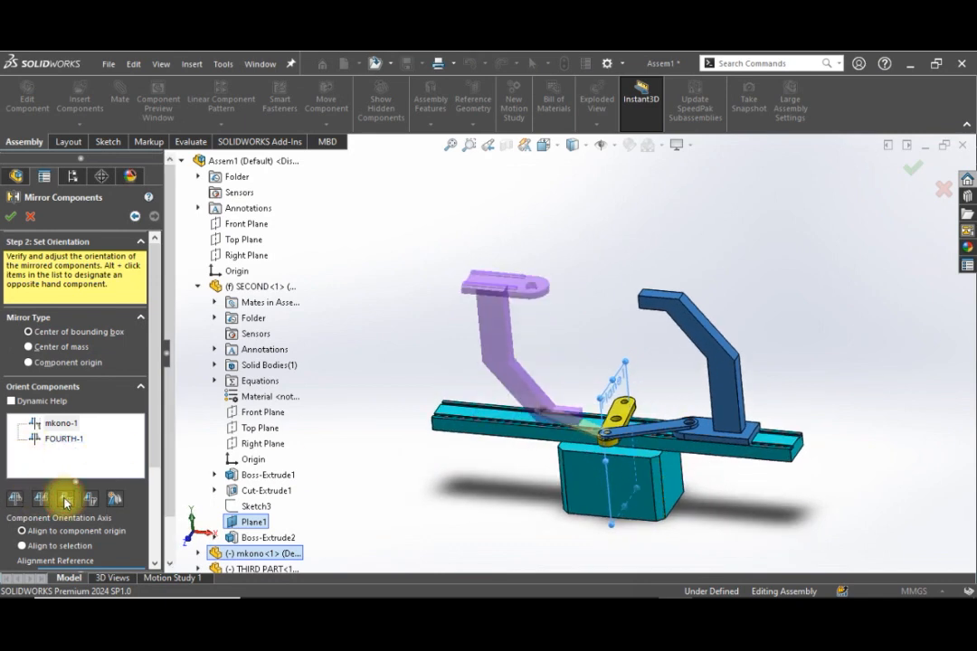
{"action": "left_click", "coordinate": [14, 501]}
Remove FOURTH from the components to mirror and complete the mirror of mkono alone about SECOND's Plane1.
{"action": "scroll", "coordinate": [633, 398], "scroll_direction": "down", "scroll_amount": 10}
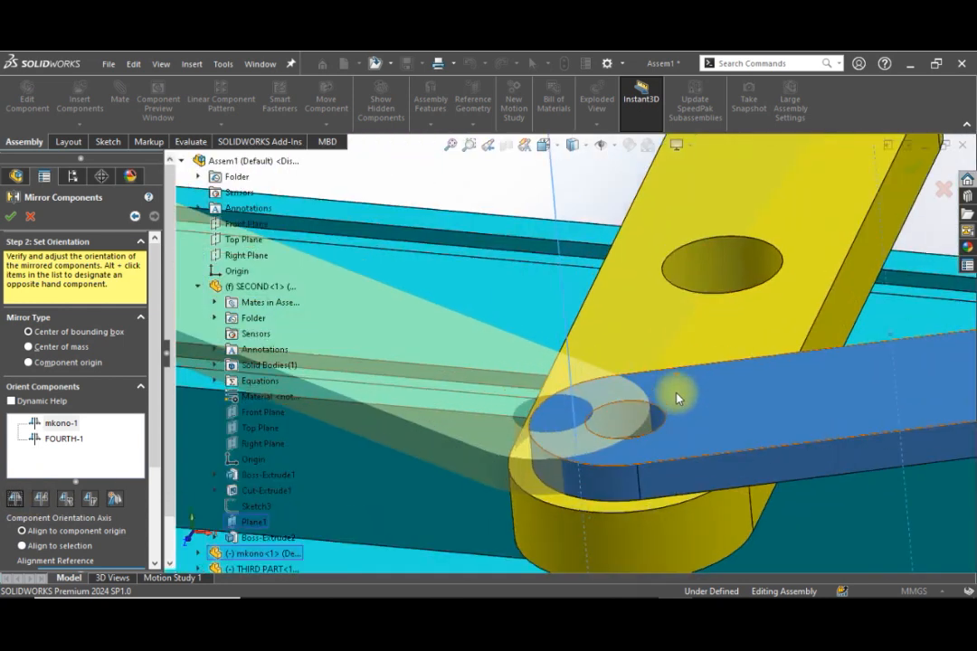
{"action": "middle_click_drag", "start_coordinate": [678, 398], "coordinate": [581, 440]}
{"action": "scroll", "coordinate": [584, 408], "scroll_direction": "down", "scroll_amount": 5}
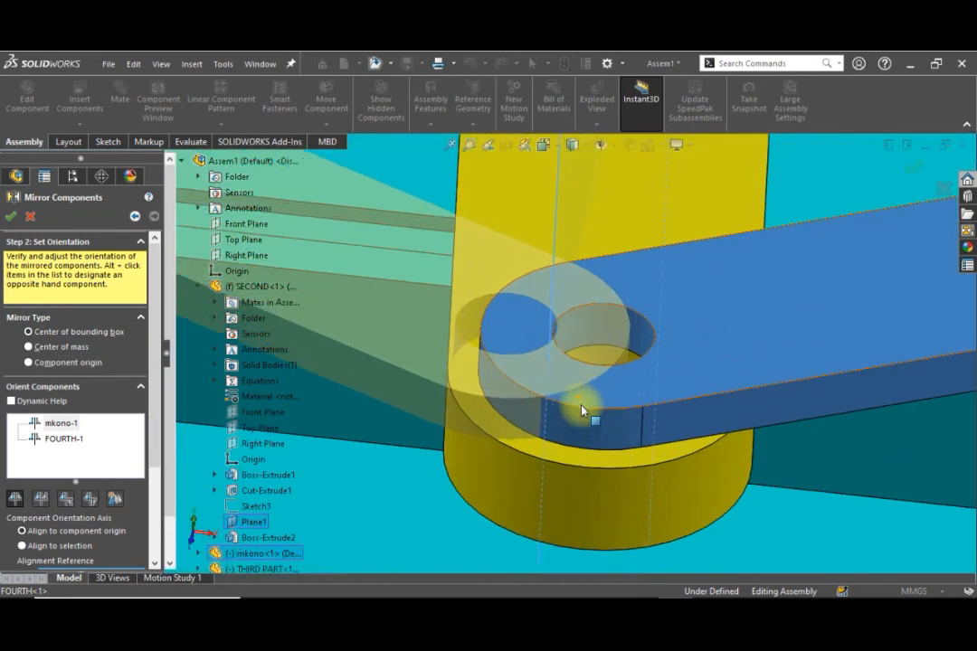
{"action": "scroll", "coordinate": [583, 407], "scroll_direction": "up", "scroll_amount": 2}
{"action": "scroll", "coordinate": [584, 345], "scroll_direction": "up", "scroll_amount": 5}
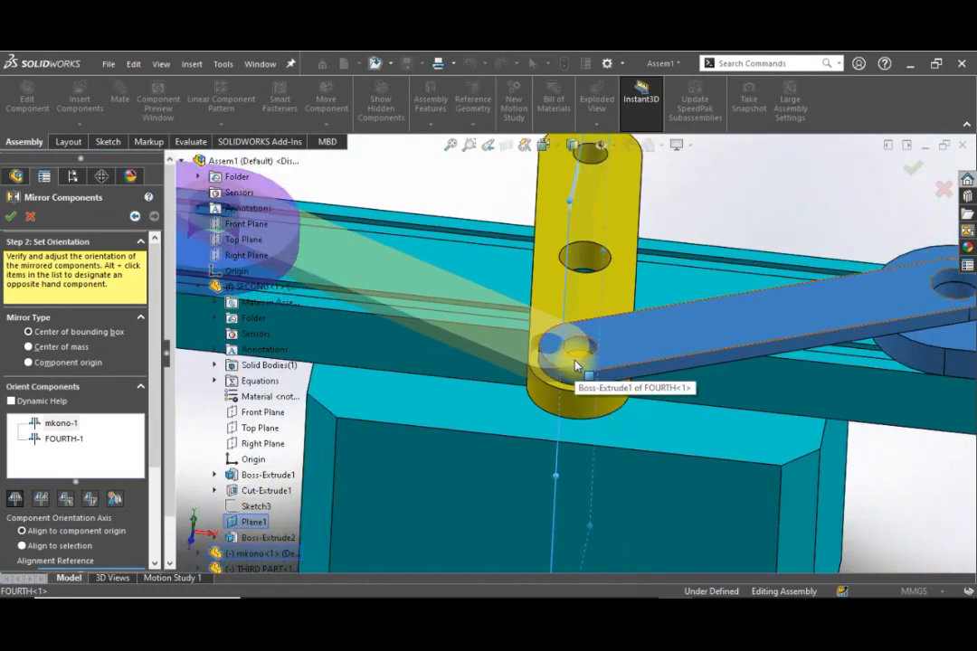
{"action": "left_click", "coordinate": [67, 440]}
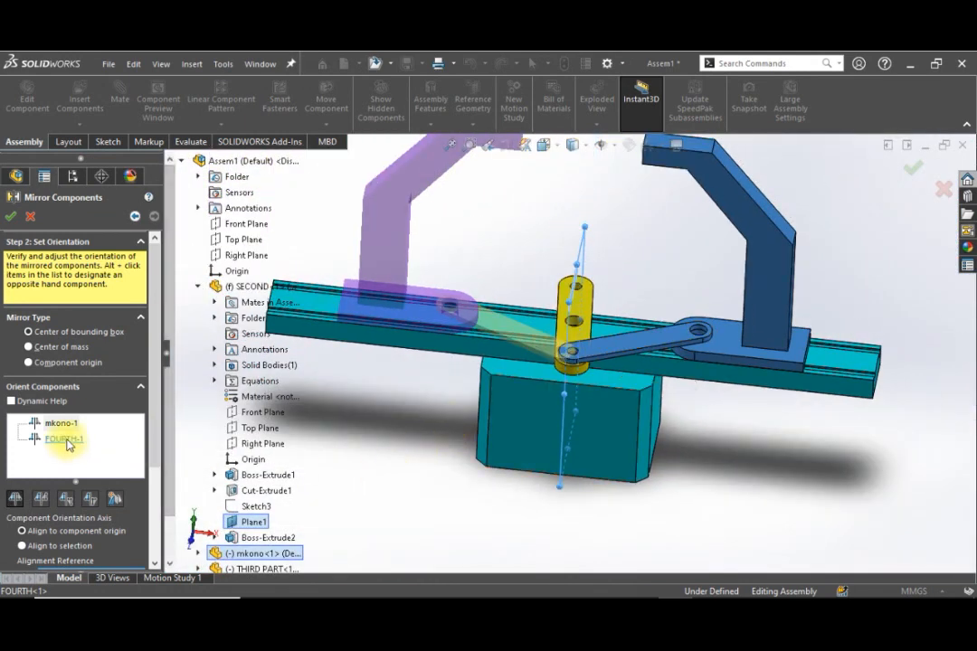
{"action": "left_click", "coordinate": [135, 217]}
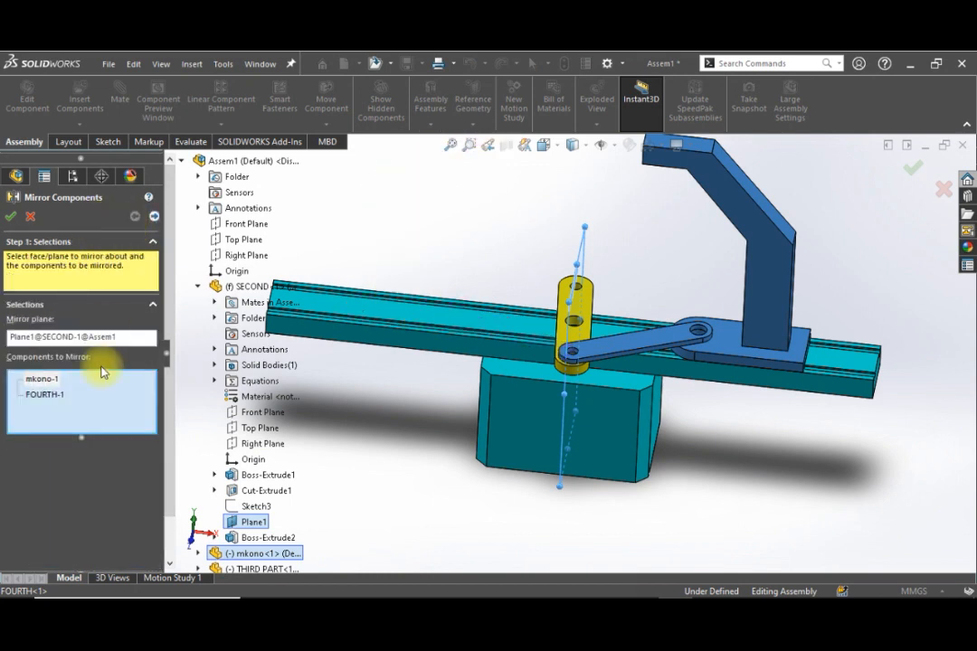
{"action": "right_click", "coordinate": [60, 399]}
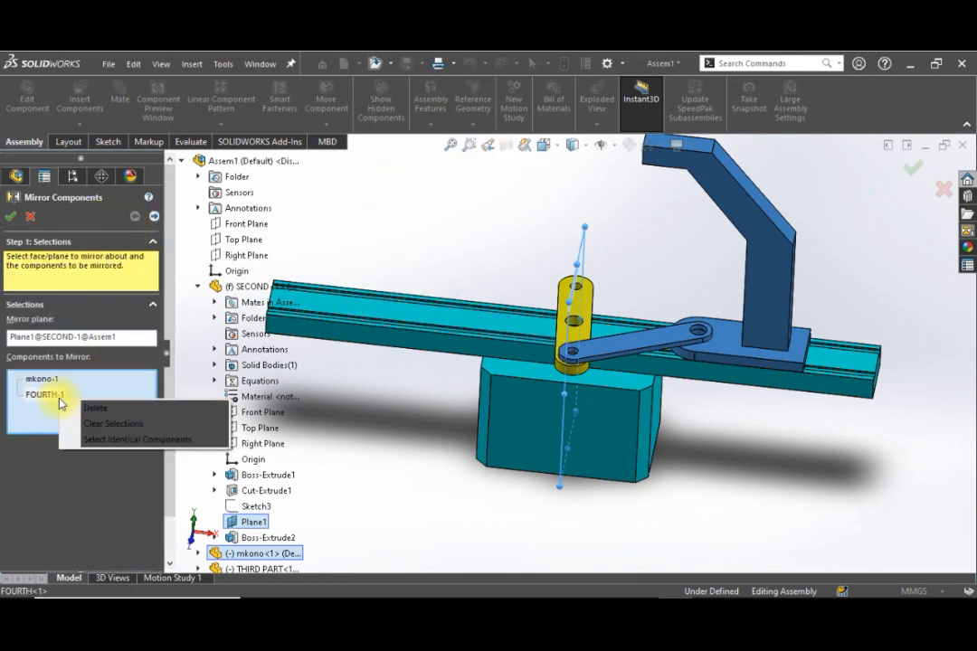
{"action": "left_click", "coordinate": [108, 411]}
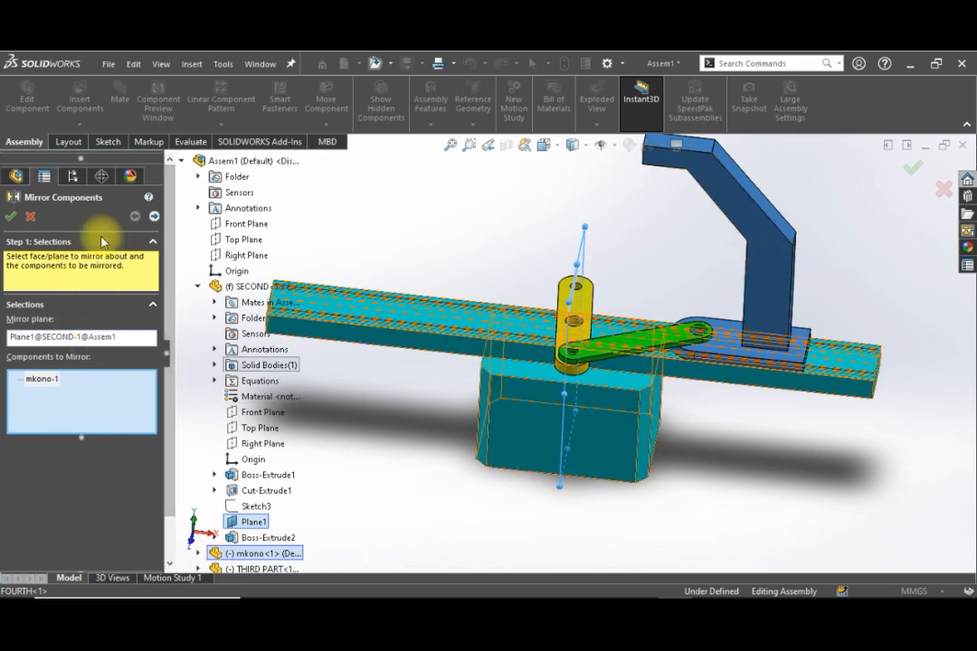
{"action": "left_click", "coordinate": [154, 217]}
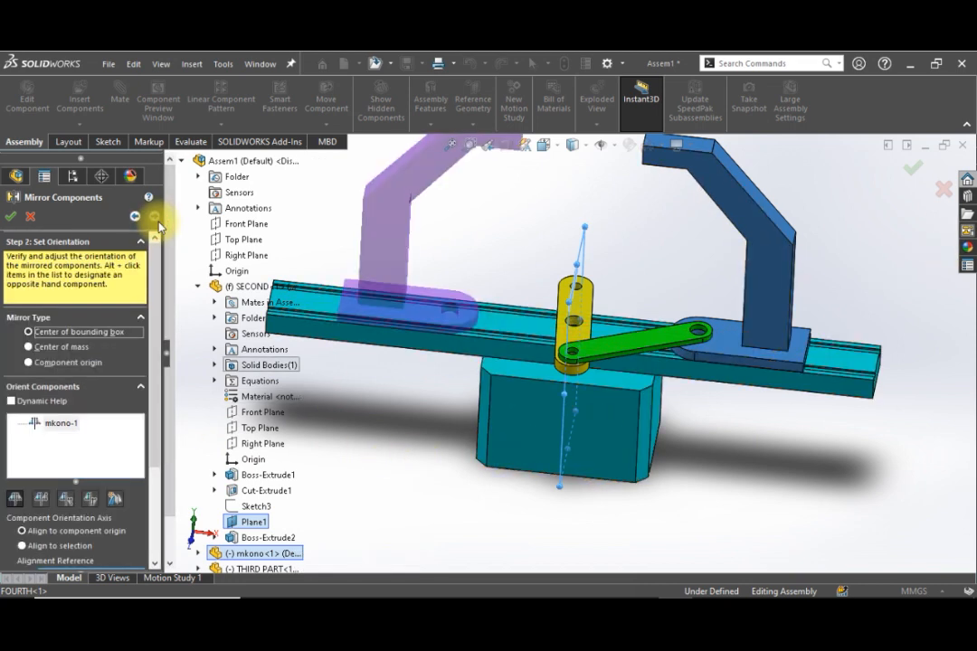
{"action": "left_click", "coordinate": [11, 217]}
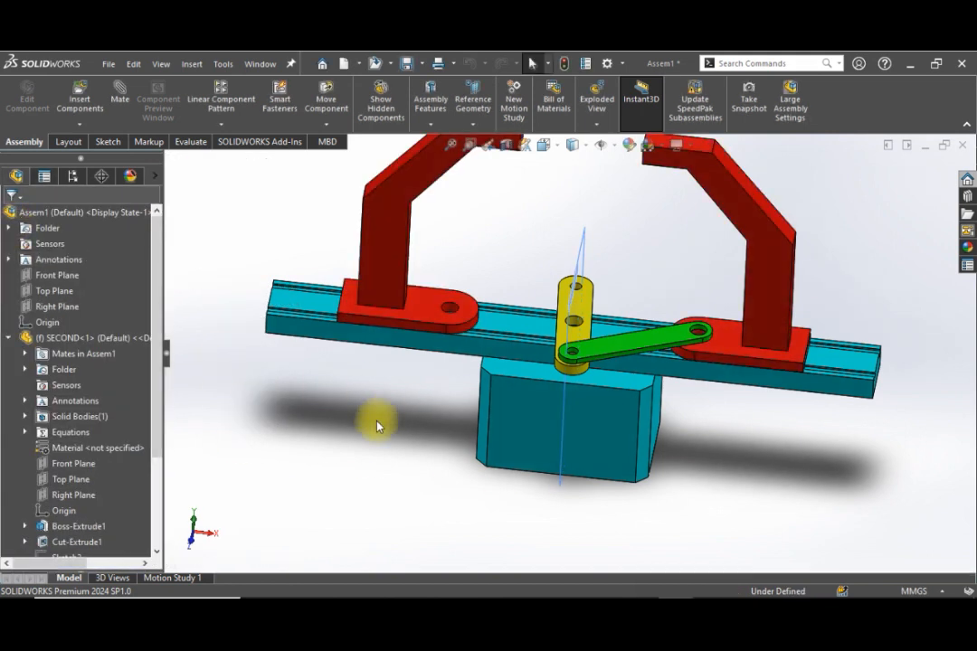
Hide SECOND's Plane1 in the assembly.
{"action": "scroll", "coordinate": [611, 317], "scroll_direction": "up", "scroll_amount": 3}
{"action": "scroll", "coordinate": [546, 279], "scroll_direction": "down", "scroll_amount": 5}
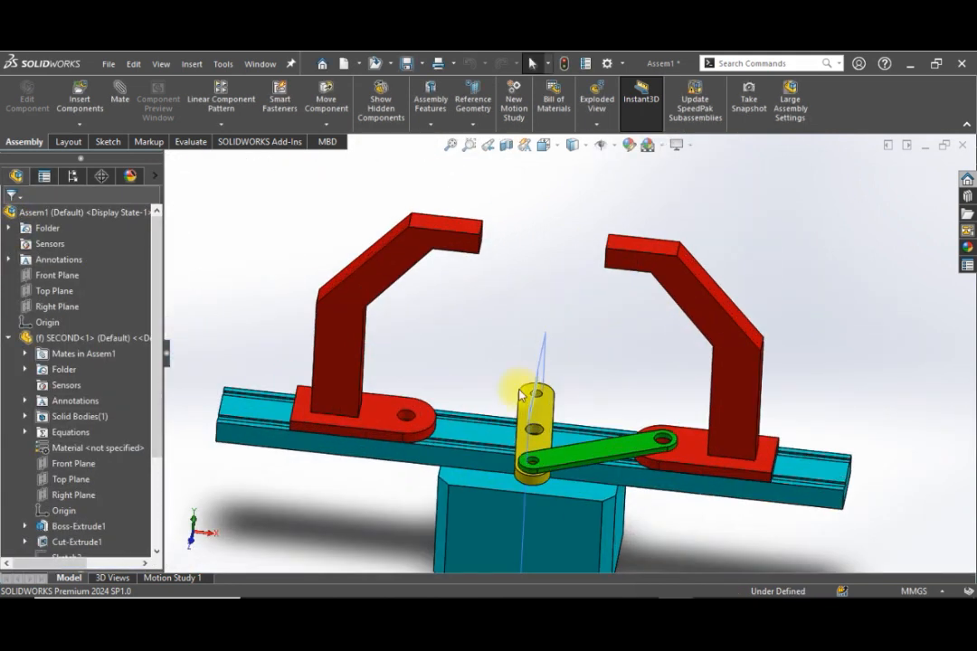
{"action": "scroll", "coordinate": [522, 424], "scroll_direction": "up", "scroll_amount": 2}
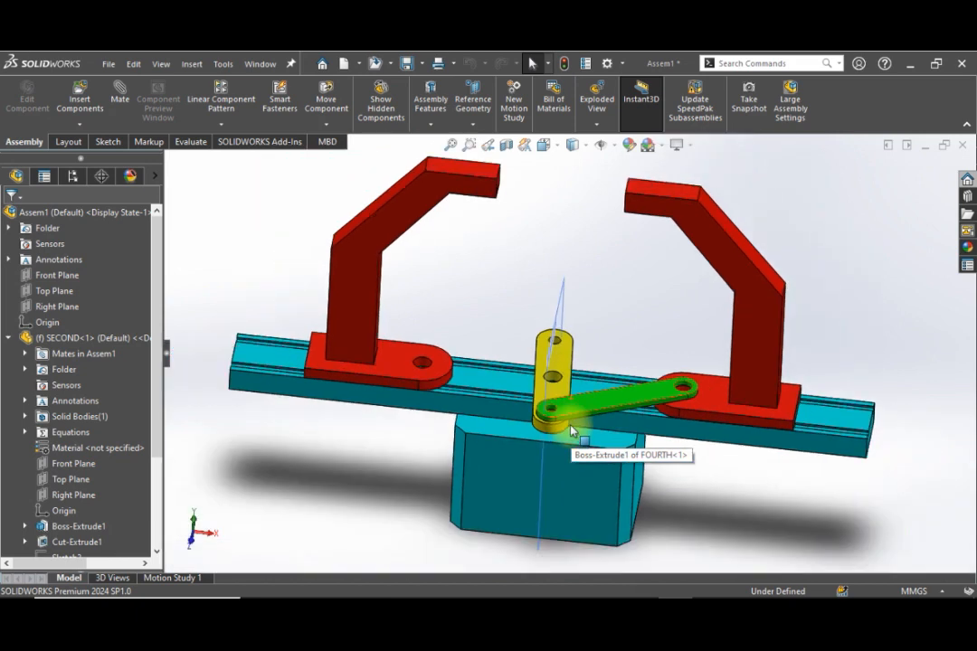
{"action": "left_click_drag", "start_coordinate": [571, 434], "coordinate": [613, 406]}
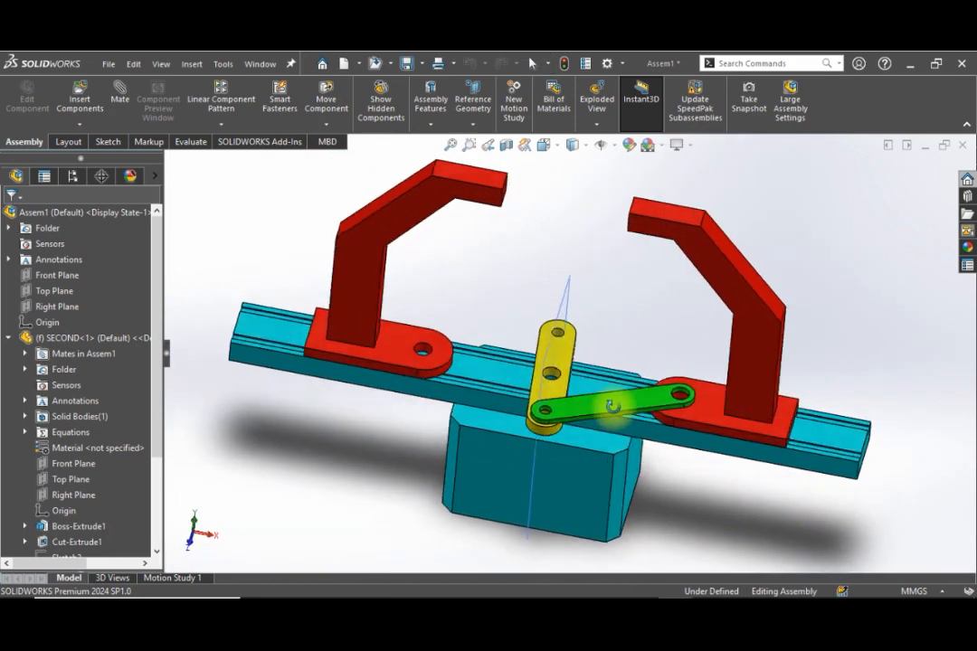
{"action": "scroll", "coordinate": [543, 336], "scroll_direction": "down", "scroll_amount": 4}
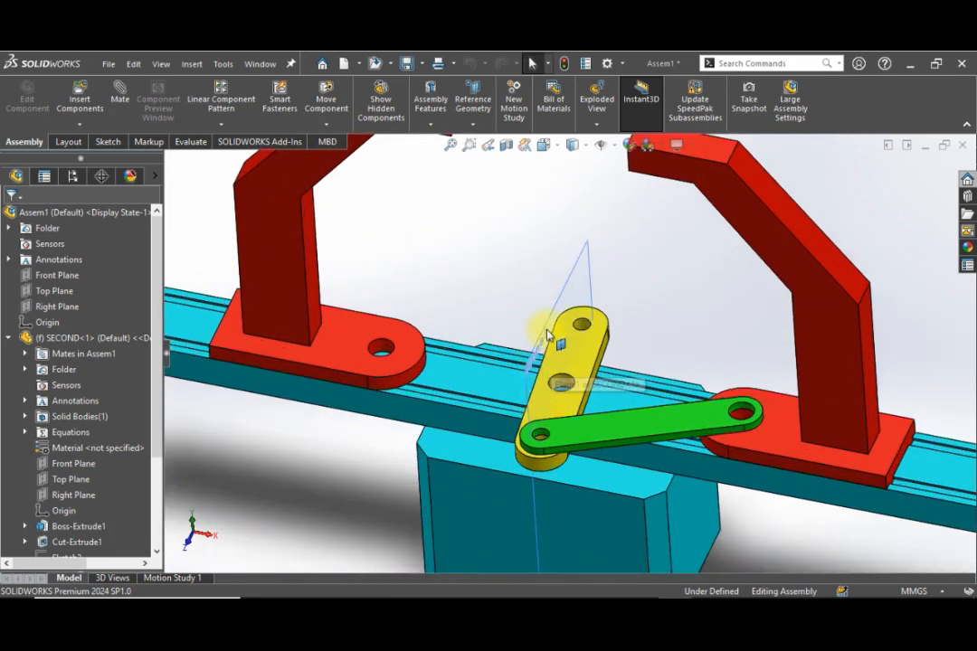
{"action": "right_click", "coordinate": [589, 272]}
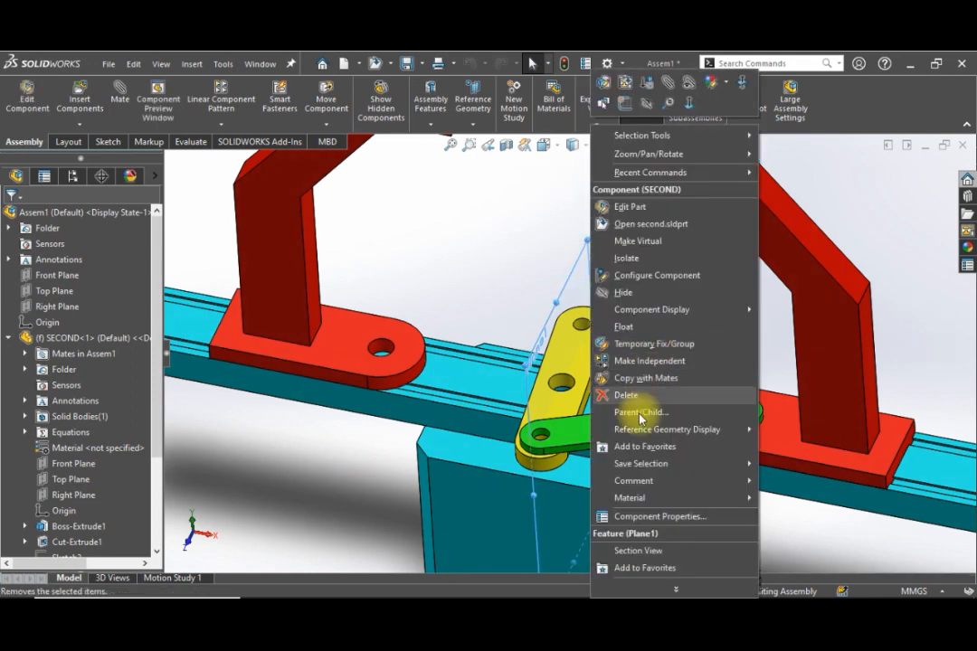
{"action": "left_click", "coordinate": [650, 107]}
Insert a second copy of the FOURTH part and place it above the rail near the mirrored mkono.
{"action": "scroll", "coordinate": [540, 405], "scroll_direction": "down", "scroll_amount": 3}
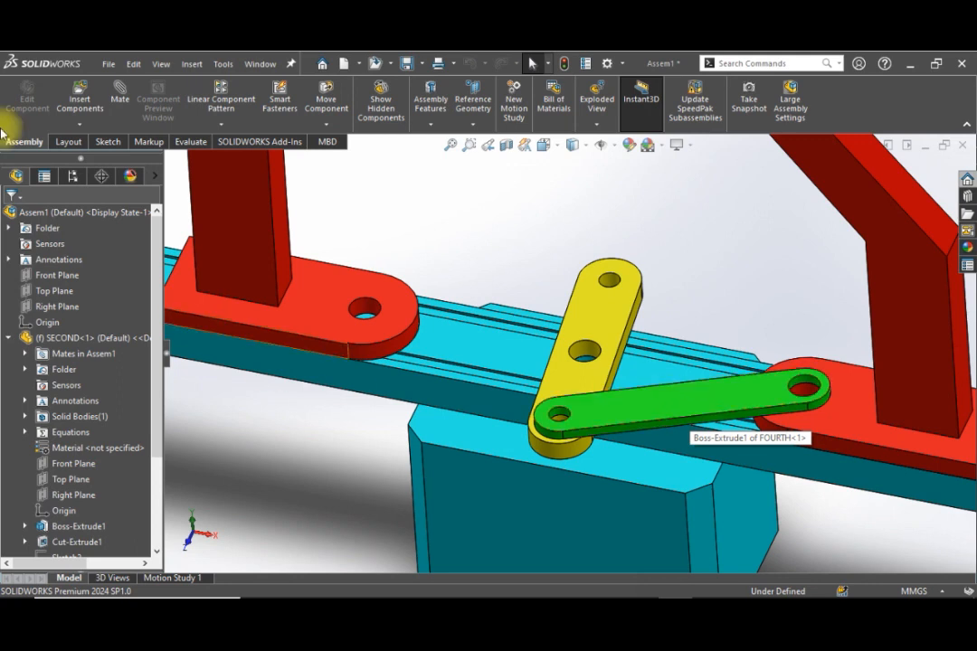
{"action": "left_click", "coordinate": [80, 100]}
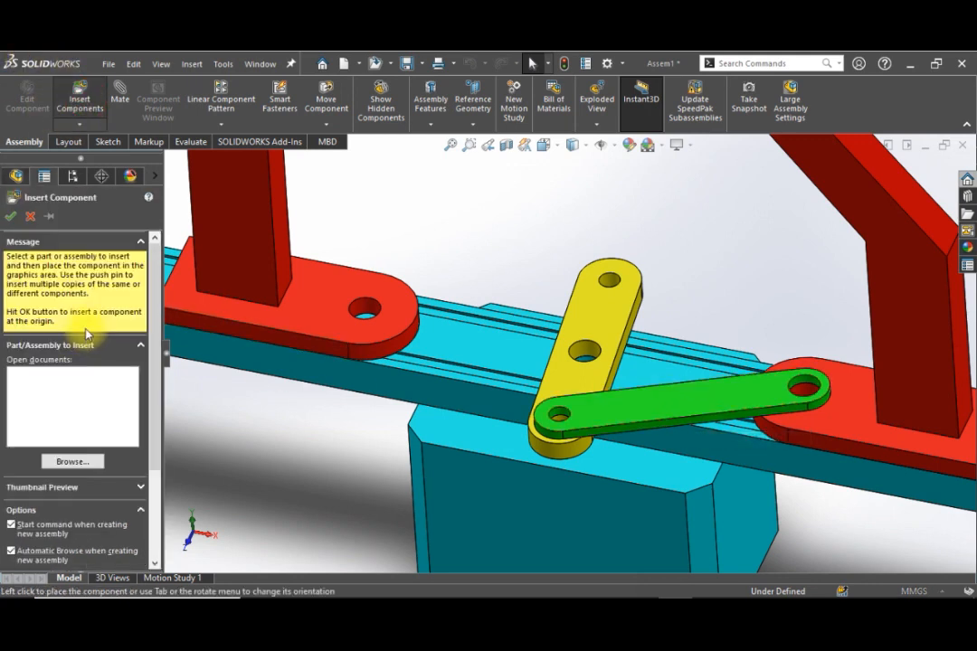
{"action": "left_click", "coordinate": [72, 461]}
{"action": "scroll", "coordinate": [323, 244], "scroll_direction": "down", "scroll_amount": 5}
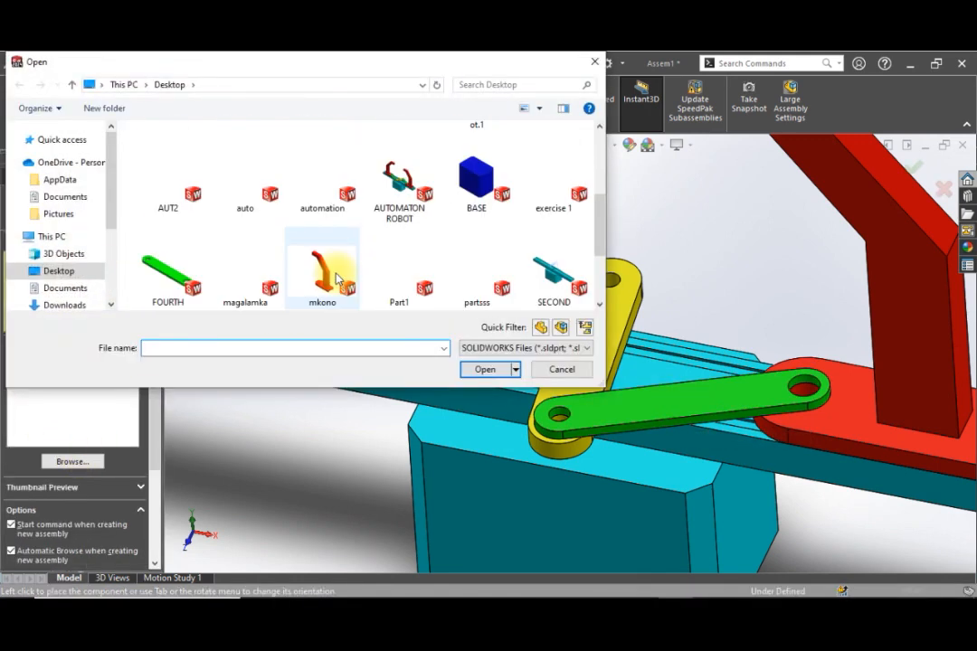
{"action": "left_click", "coordinate": [184, 287]}
{"action": "left_click", "coordinate": [484, 370]}
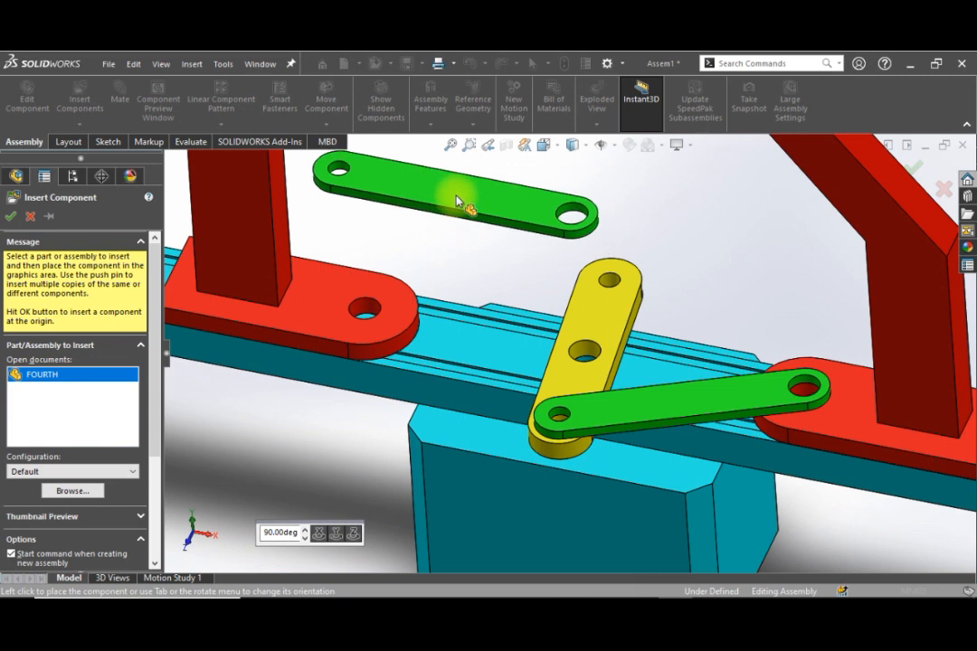
{"action": "left_click", "coordinate": [457, 201]}
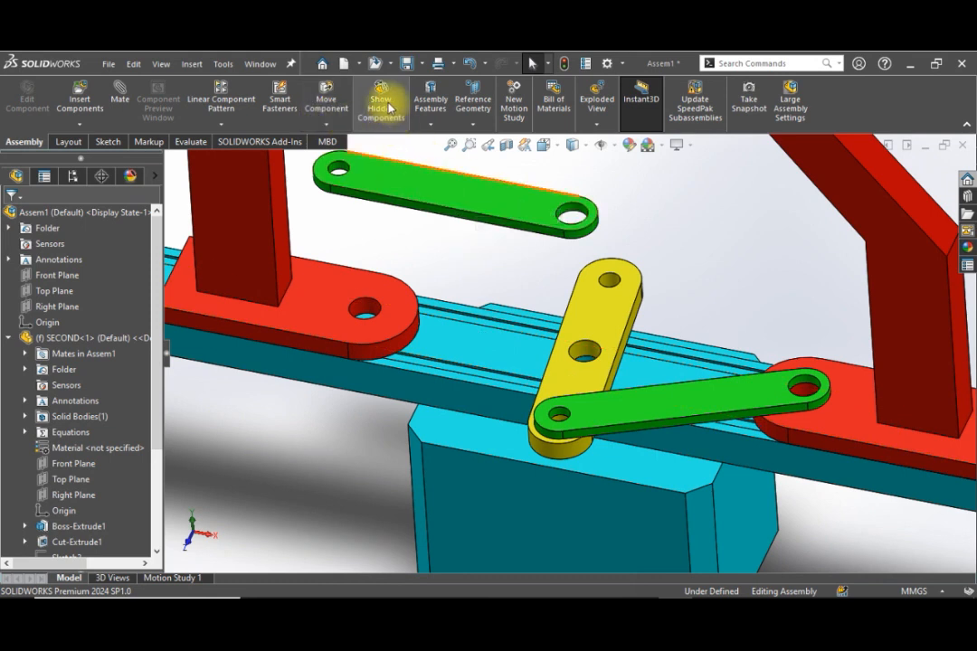
Rotate the new FOURTH link freely so its larger hole points towards the mirrored mkono's hole.
{"action": "left_click", "coordinate": [327, 101]}
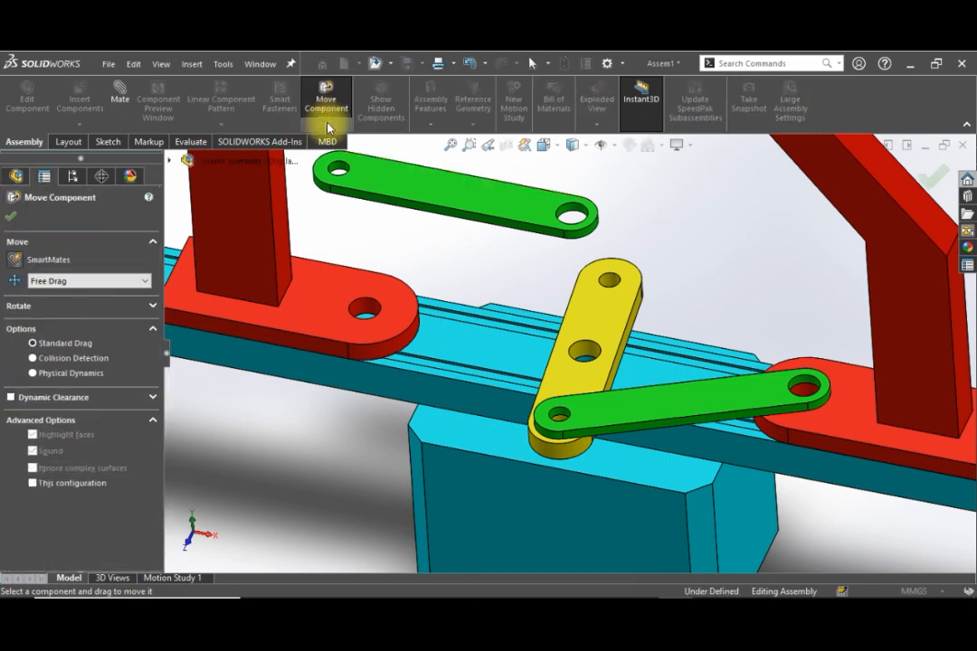
{"action": "left_click", "coordinate": [327, 124]}
{"action": "left_click", "coordinate": [366, 158]}
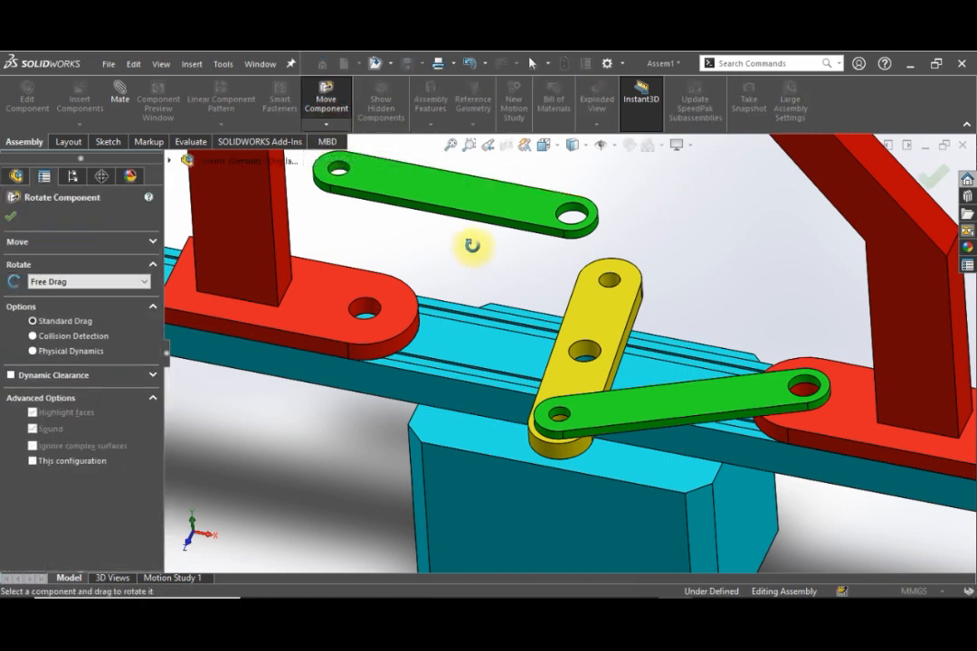
{"action": "left_click_drag", "start_coordinate": [414, 201], "coordinate": [511, 303]}
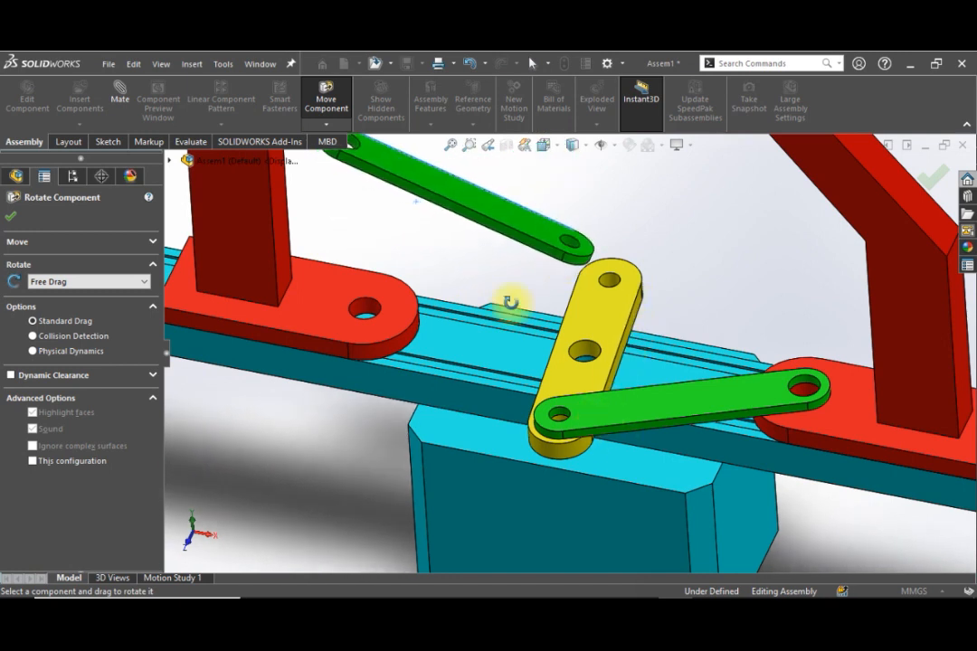
{"action": "scroll", "coordinate": [502, 285], "scroll_direction": "up", "scroll_amount": 5}
{"action": "scroll", "coordinate": [498, 258], "scroll_direction": "down", "scroll_amount": 5}
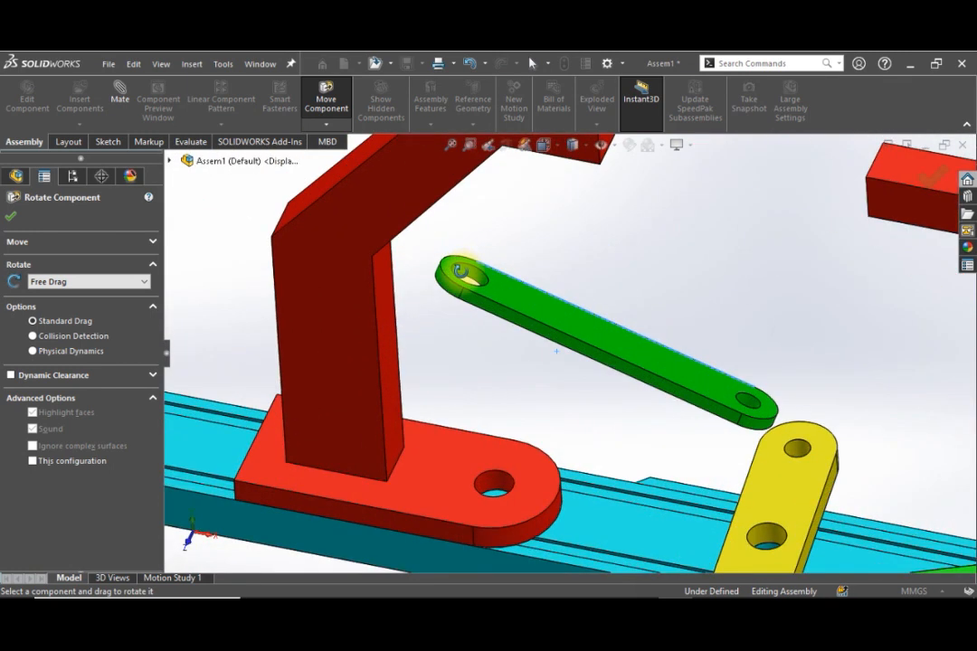
{"action": "left_click_drag", "start_coordinate": [460, 269], "coordinate": [486, 447]}
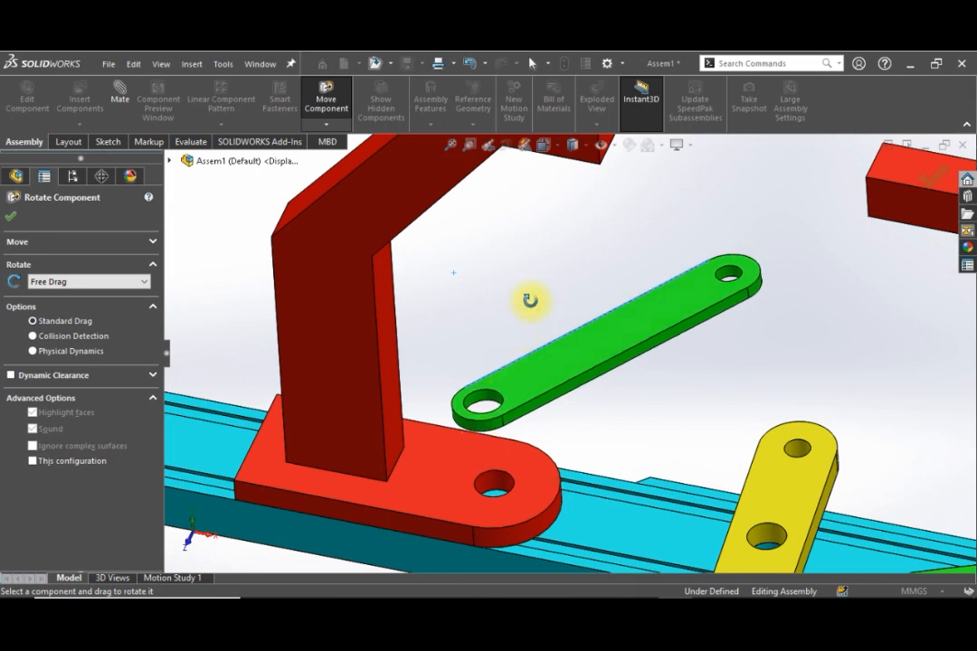
{"action": "left_click", "coordinate": [14, 220]}
Mate the new FOURTH link to the free end of the yellow THIRD PART with concentric and coincident mates.
{"action": "scroll", "coordinate": [529, 409], "scroll_direction": "down", "scroll_amount": 5}
{"action": "scroll", "coordinate": [529, 402], "scroll_direction": "up", "scroll_amount": 6}
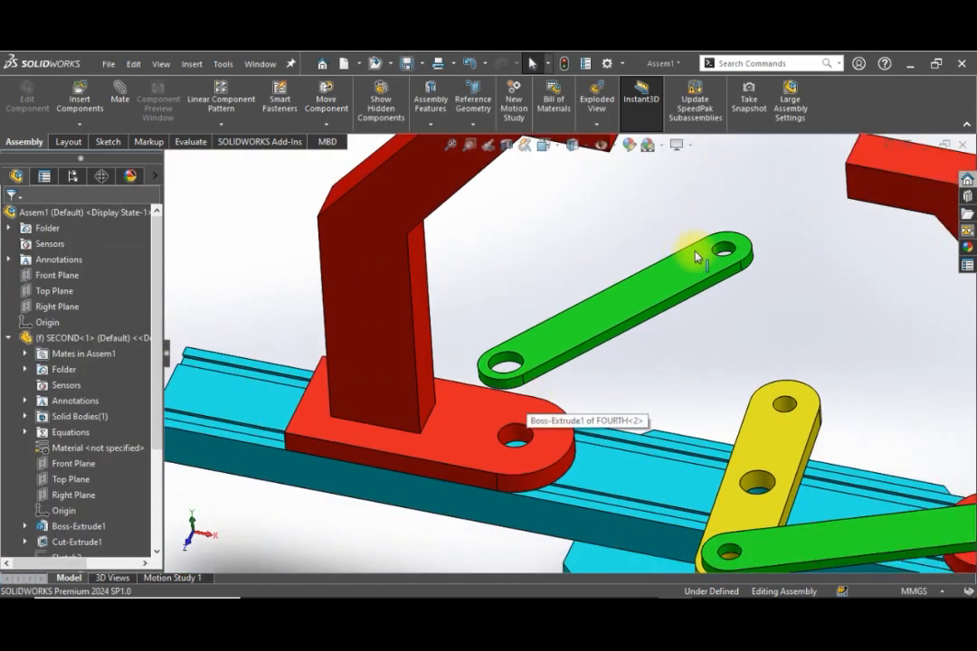
{"action": "scroll", "coordinate": [695, 258], "scroll_direction": "down", "scroll_amount": 4}
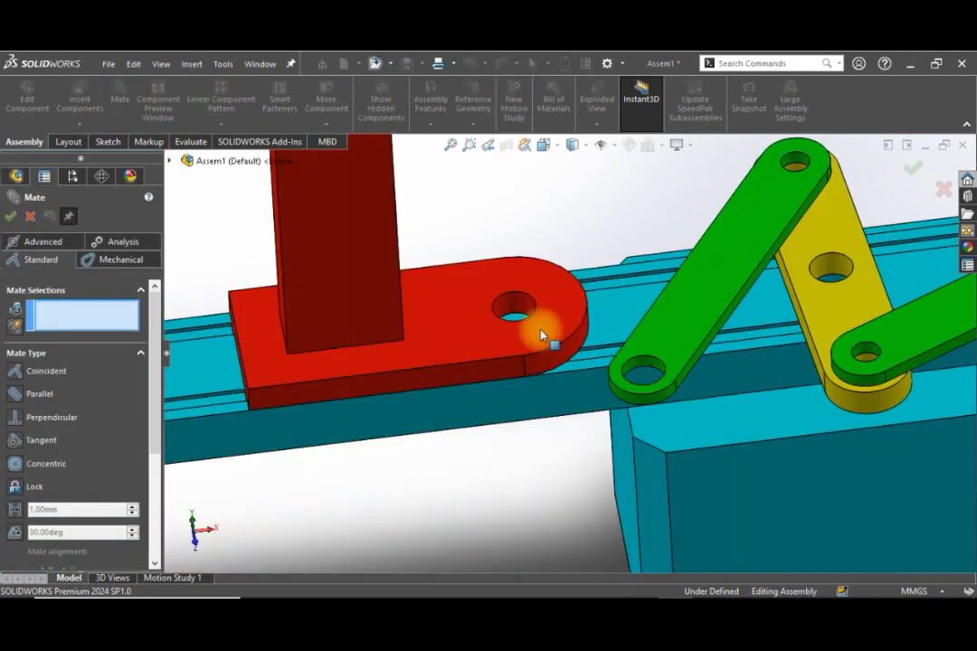
{"action": "scroll", "coordinate": [542, 333], "scroll_direction": "up", "scroll_amount": 3}
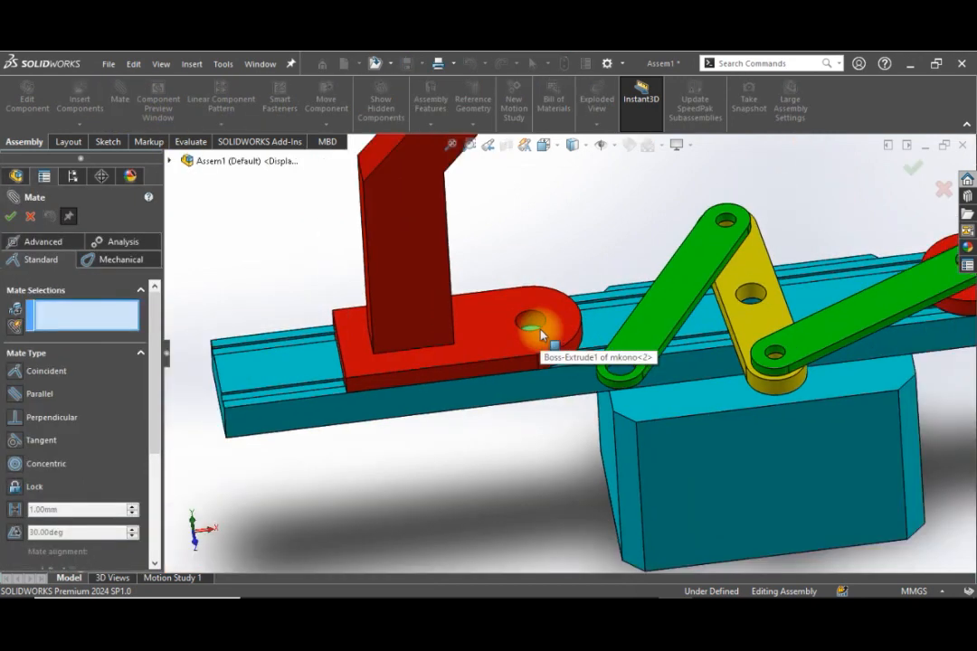
{"action": "scroll", "coordinate": [541, 335], "scroll_direction": "down", "scroll_amount": 3}
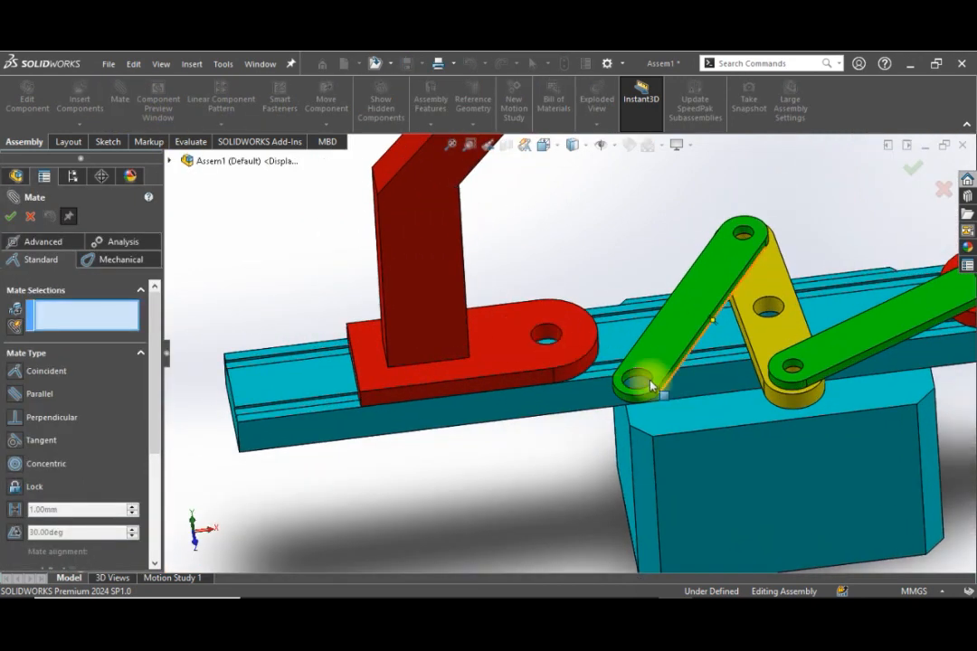
{"action": "scroll", "coordinate": [776, 286], "scroll_direction": "down", "scroll_amount": 2}
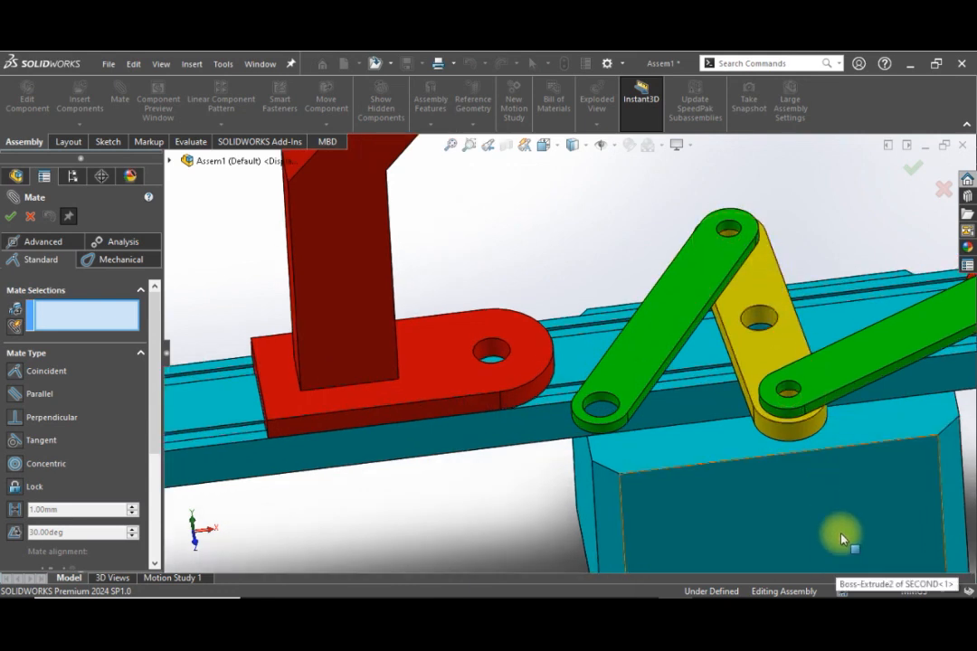
{"action": "scroll", "coordinate": [667, 342], "scroll_direction": "down", "scroll_amount": 2}
{"action": "scroll", "coordinate": [667, 342], "scroll_direction": "up", "scroll_amount": 3}
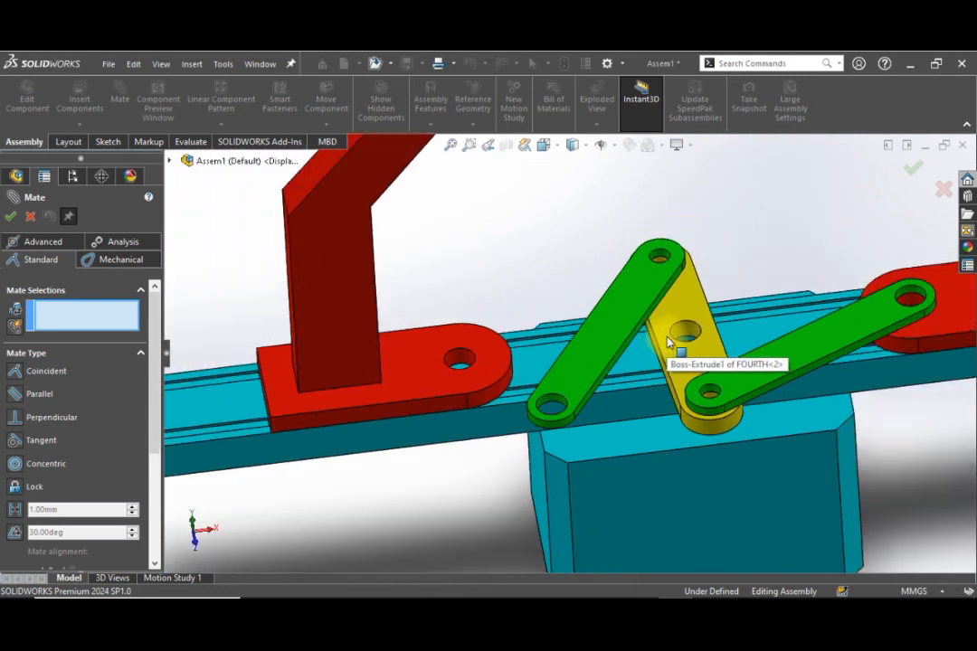
{"action": "scroll", "coordinate": [589, 340], "scroll_direction": "down", "scroll_amount": 1}
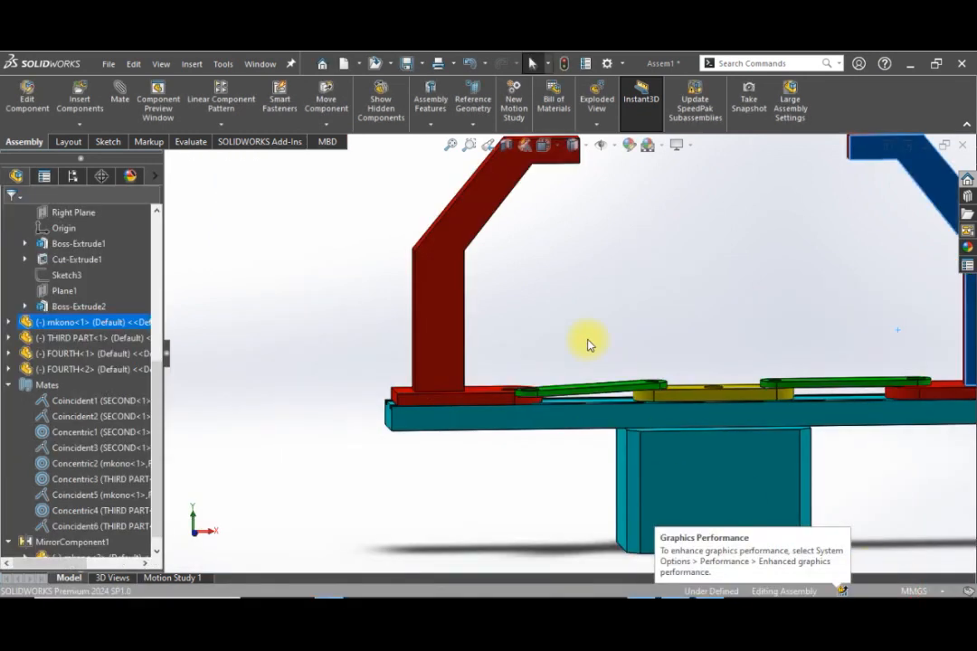
Slide the mirrored mkono arm back and forth along the rail to test the gripper's motion.
{"action": "scroll", "coordinate": [639, 312], "scroll_direction": "down", "scroll_amount": 1}
{"action": "scroll", "coordinate": [638, 312], "scroll_direction": "up", "scroll_amount": 3}
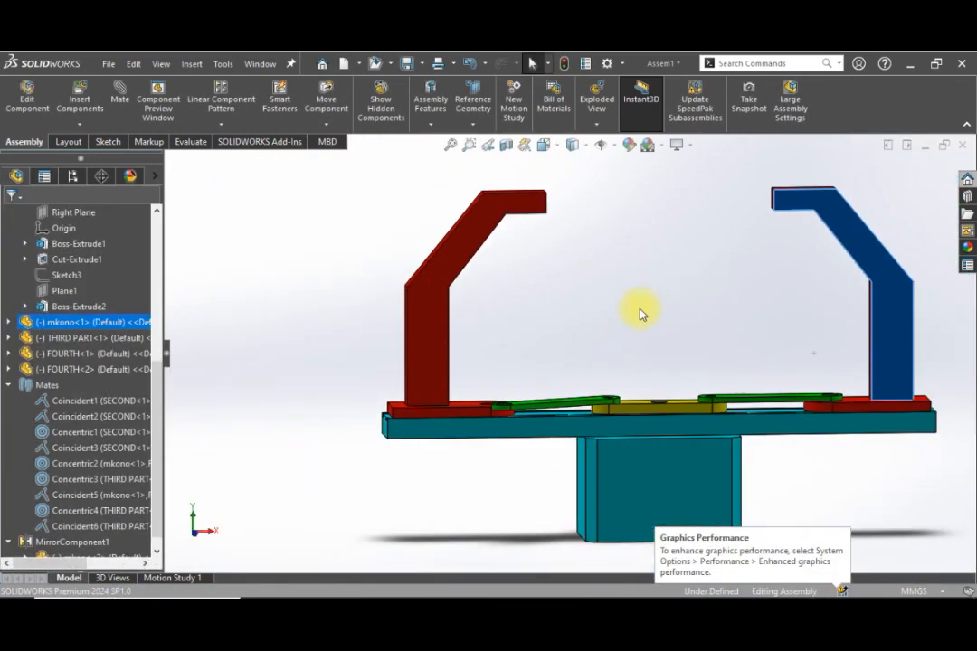
{"action": "scroll", "coordinate": [493, 272], "scroll_direction": "down", "scroll_amount": 2}
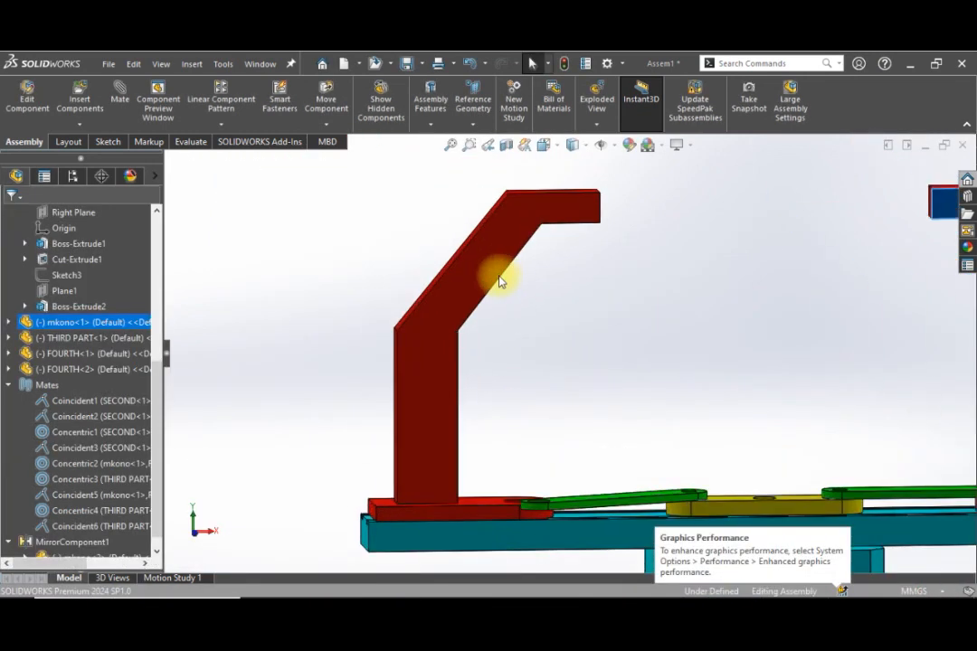
{"action": "left_click", "coordinate": [439, 422]}
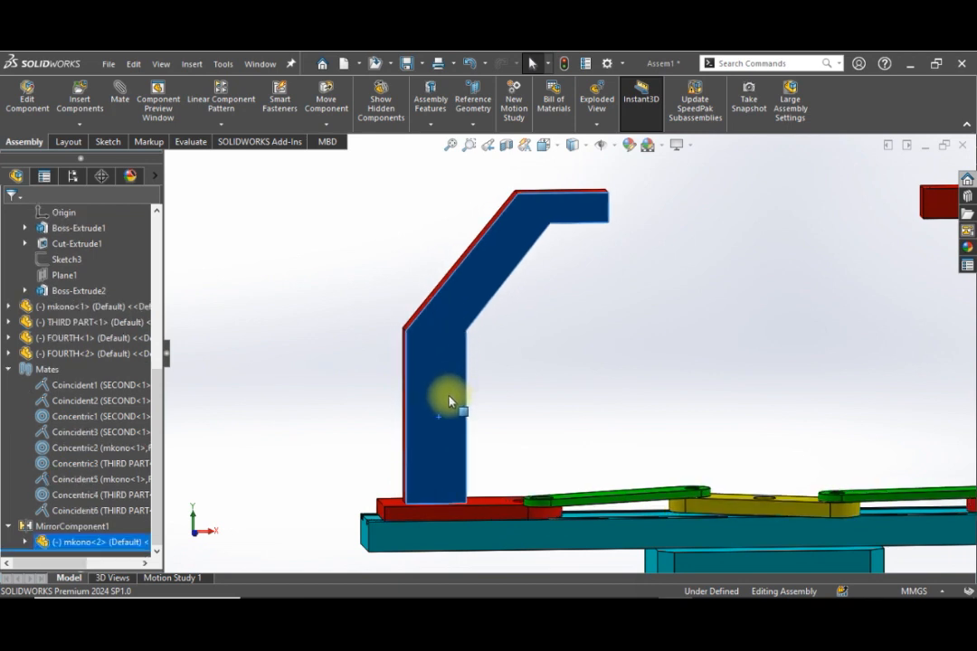
{"action": "left_click_drag", "start_coordinate": [450, 401], "coordinate": [401, 418]}
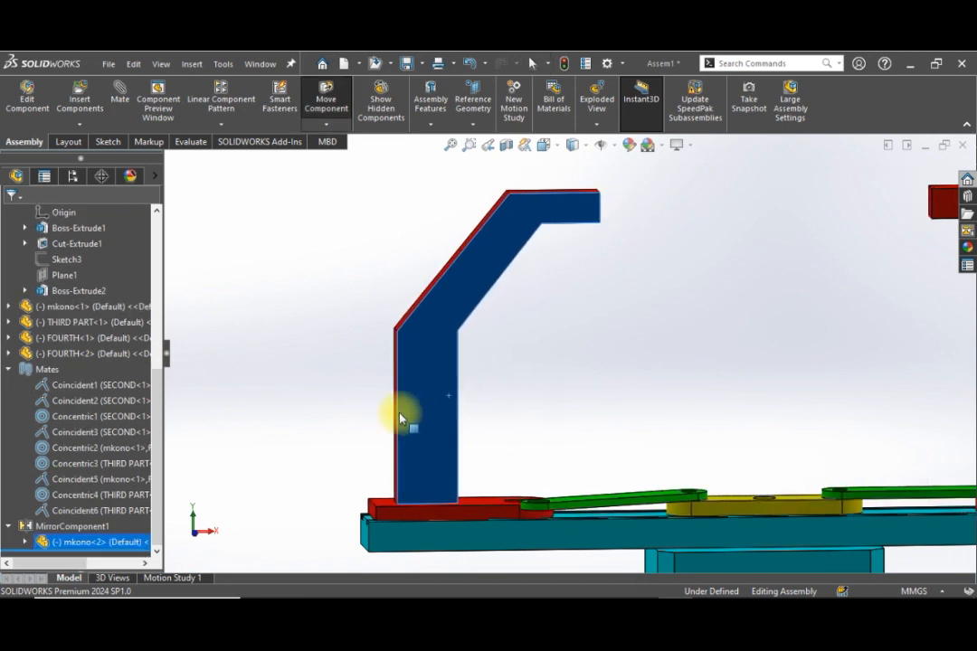
Dissolve the MirrorComponent1 feature into an independent mkono arm, recreating its mates in the top-level assembly.
{"action": "right_click", "coordinate": [77, 527]}
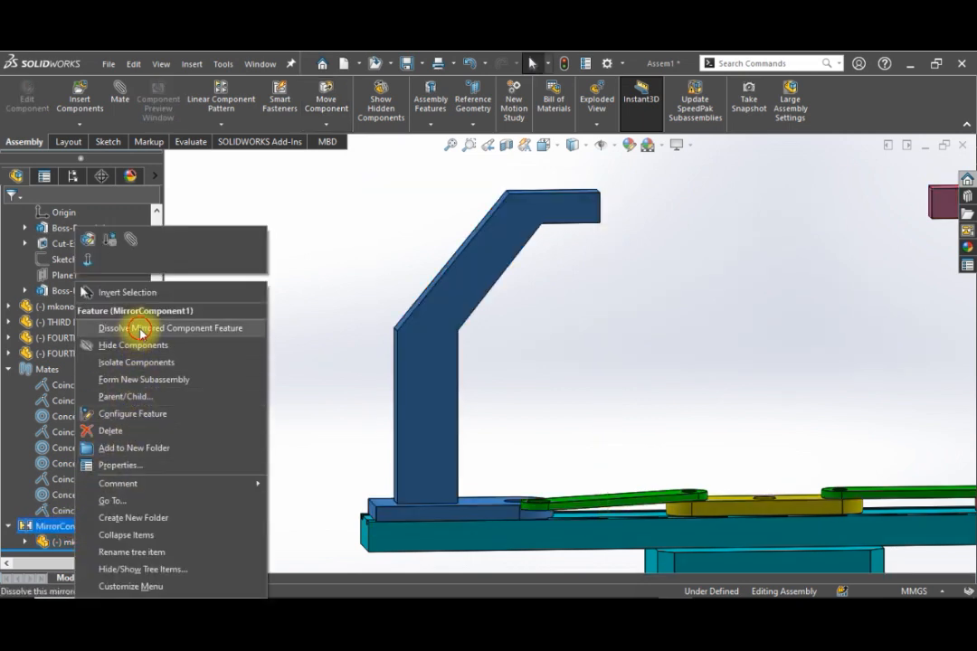
{"action": "left_click", "coordinate": [141, 331]}
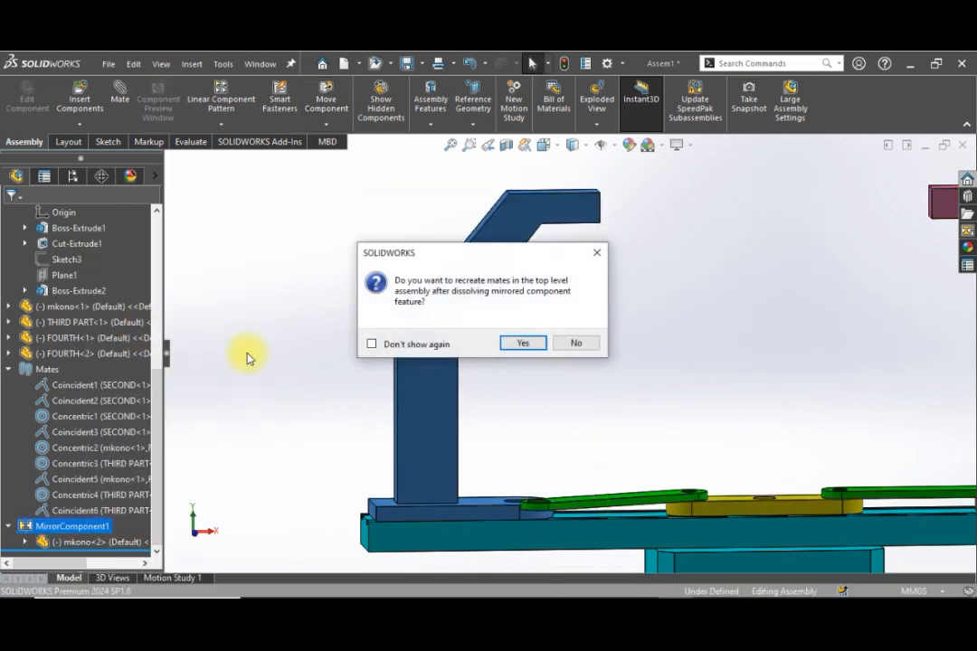
{"action": "left_click", "coordinate": [535, 344]}
{"action": "scroll", "coordinate": [690, 436], "scroll_direction": "down", "scroll_amount": 2}
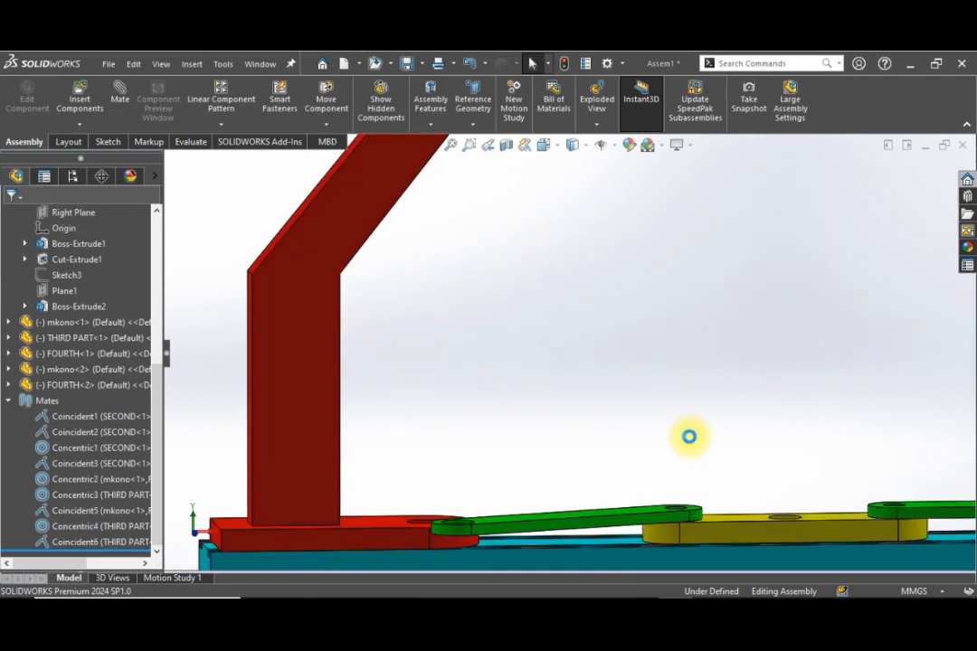
{"action": "scroll", "coordinate": [666, 427], "scroll_direction": "up", "scroll_amount": 3}
{"action": "middle_click_drag", "start_coordinate": [665, 427], "coordinate": [626, 410]}
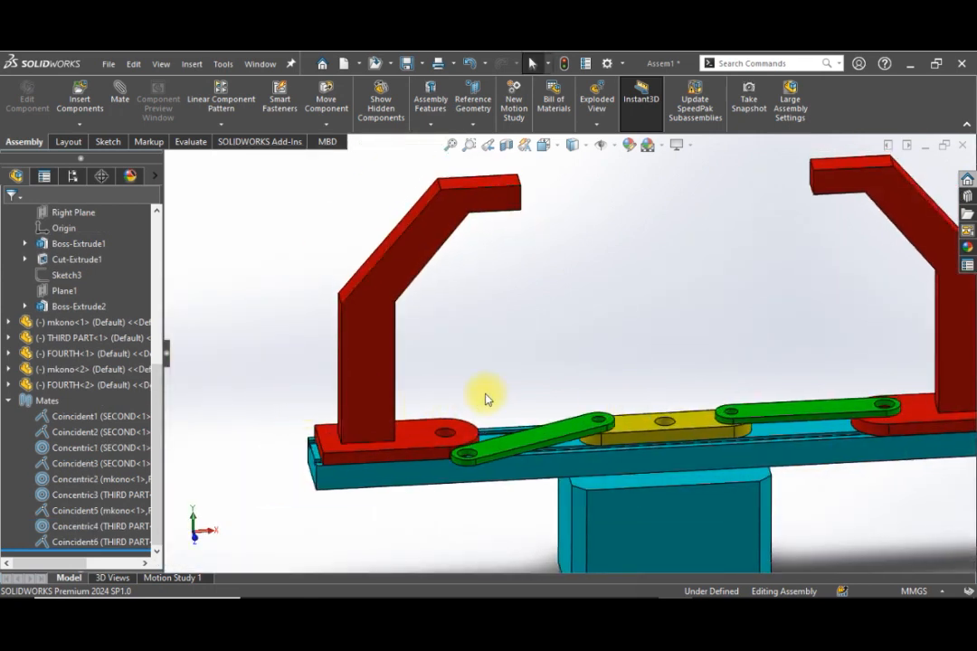
Lift the independent second mkono arm off the rail so the underside of its base is exposed.
{"action": "left_click_drag", "start_coordinate": [371, 397], "coordinate": [375, 335]}
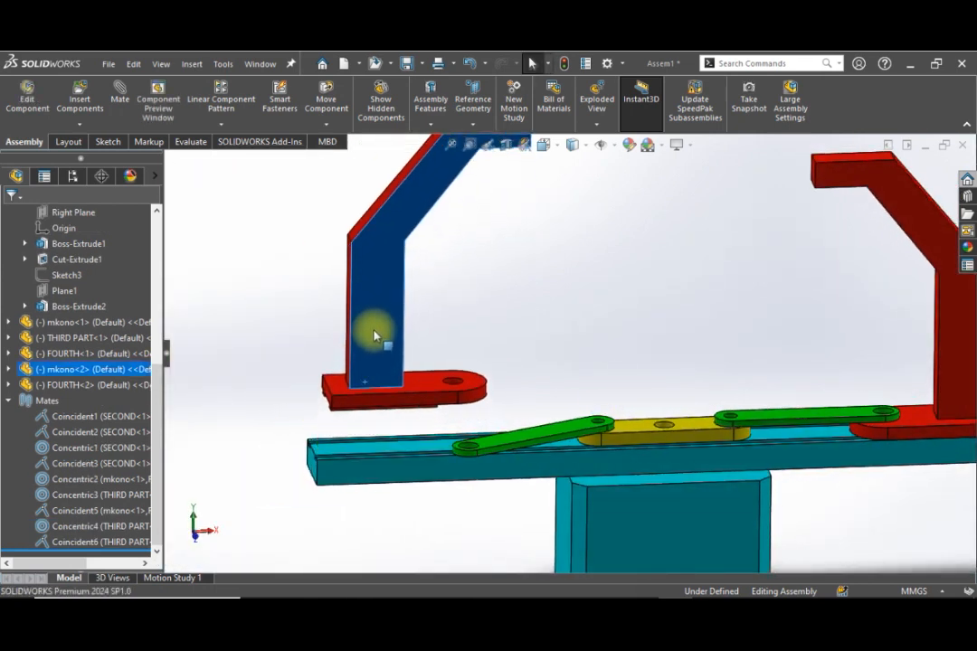
{"action": "scroll", "coordinate": [496, 392], "scroll_direction": "up", "scroll_amount": 1}
{"action": "middle_click_drag", "start_coordinate": [499, 394], "coordinate": [538, 282]}
{"action": "scroll", "coordinate": [414, 370], "scroll_direction": "down", "scroll_amount": 5}
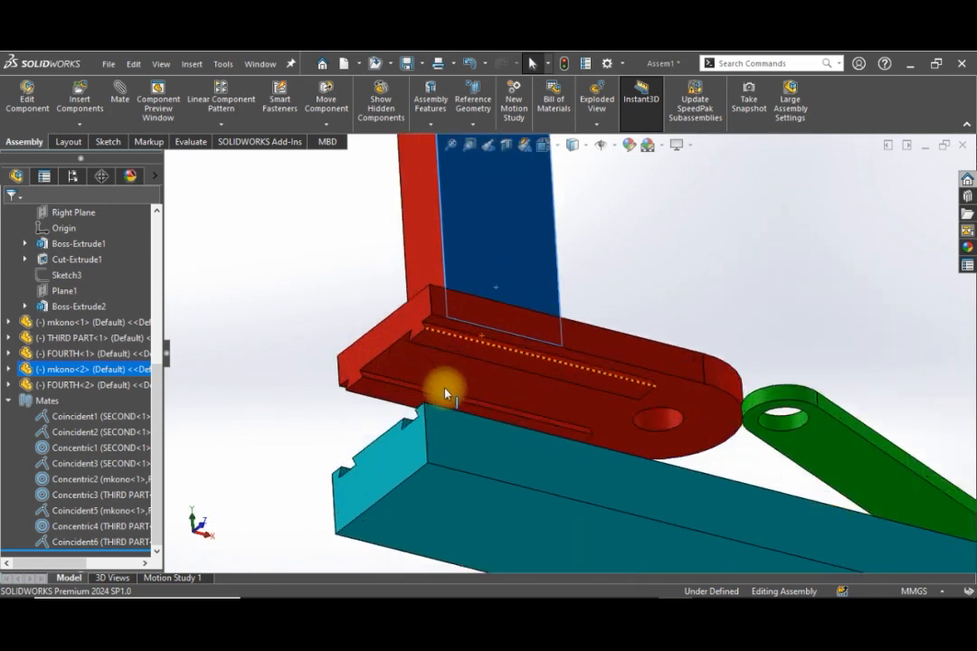
{"action": "scroll", "coordinate": [444, 393], "scroll_direction": "down", "scroll_amount": 1}
Start a new mate and clear the preselected arm face from its selections.
{"action": "left_click", "coordinate": [123, 101]}
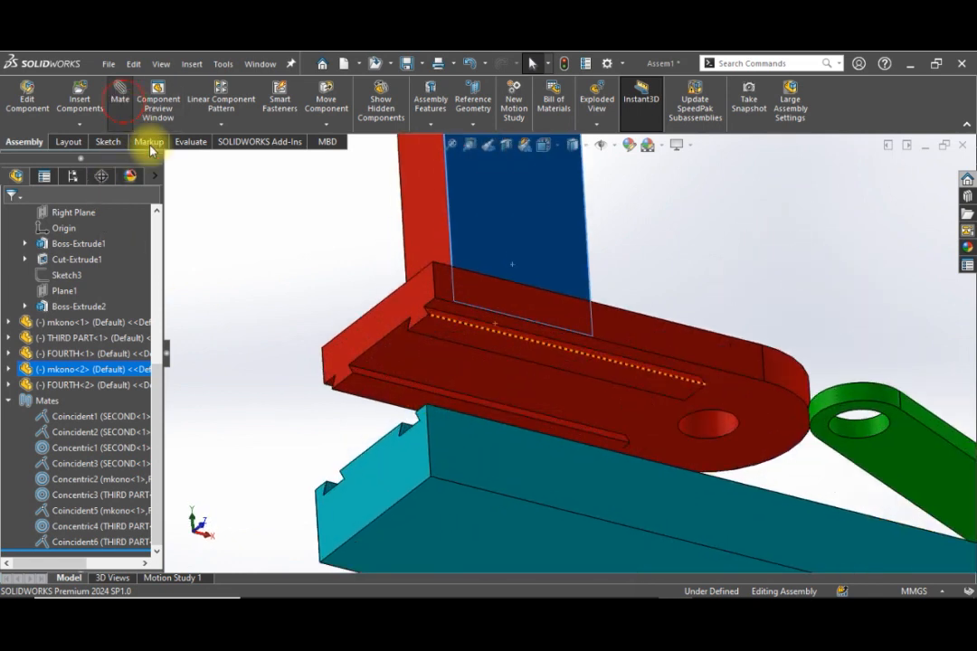
{"action": "left_click", "coordinate": [480, 378]}
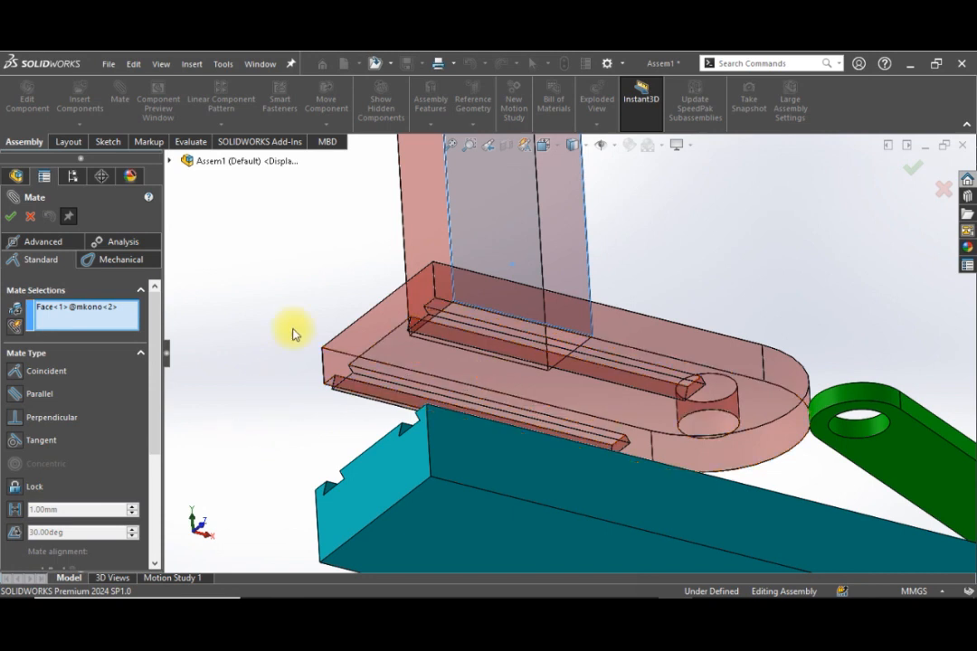
{"action": "scroll", "coordinate": [440, 403], "scroll_direction": "up", "scroll_amount": 3}
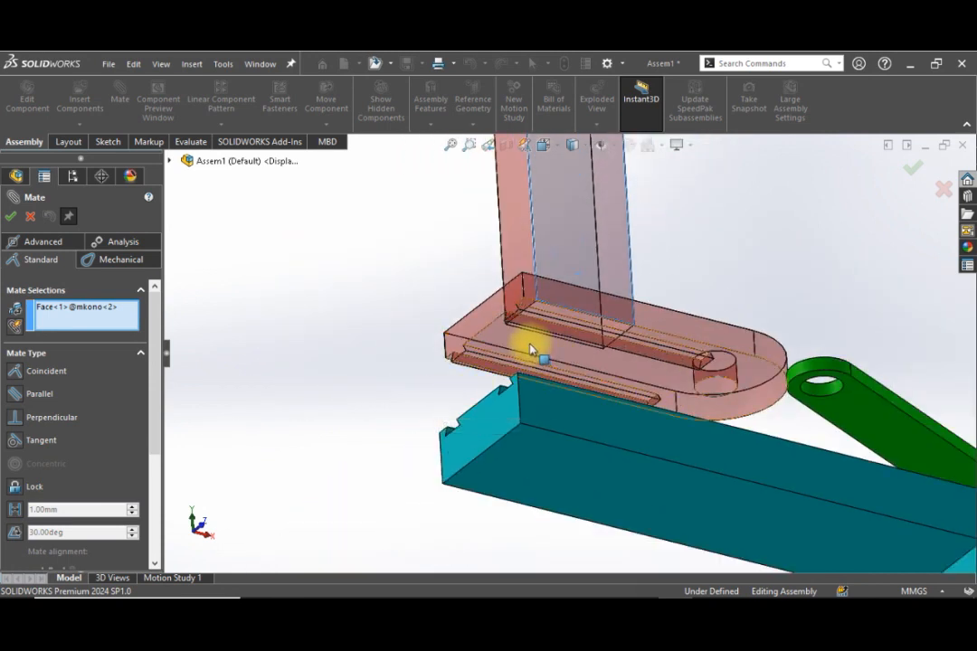
{"action": "middle_click_drag", "start_coordinate": [529, 362], "coordinate": [624, 364]}
{"action": "scroll", "coordinate": [624, 363], "scroll_direction": "down", "scroll_amount": 3}
{"action": "scroll", "coordinate": [612, 370], "scroll_direction": "up", "scroll_amount": 3}
{"action": "right_click", "coordinate": [69, 304]}
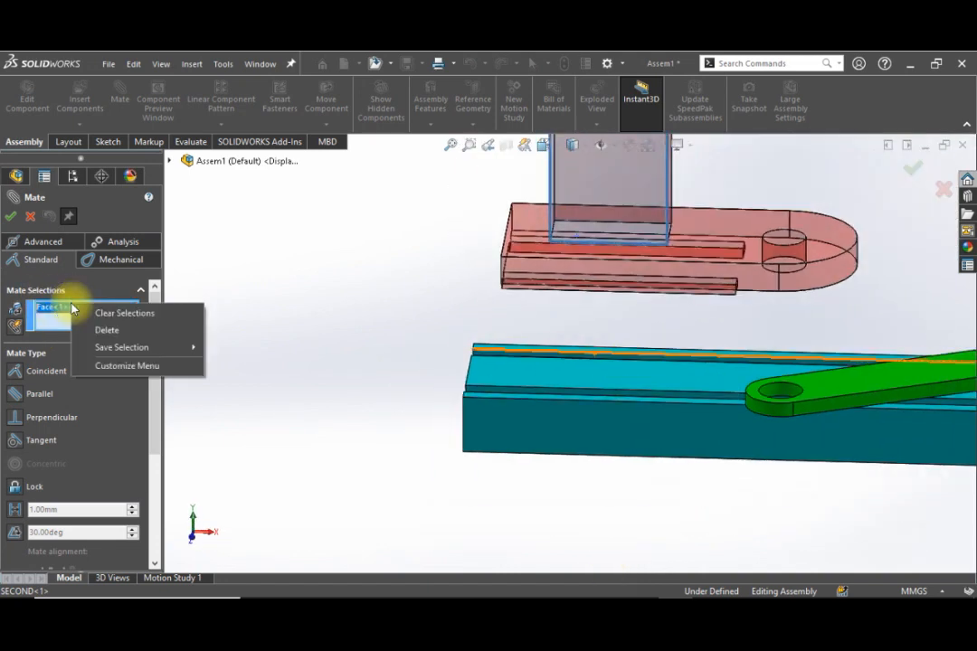
{"action": "left_click", "coordinate": [131, 314]}
Add a coincident mate between the underside of the second mkono's base and the top face of the SECOND rail.
{"action": "middle_click_drag", "start_coordinate": [458, 305], "coordinate": [508, 265]}
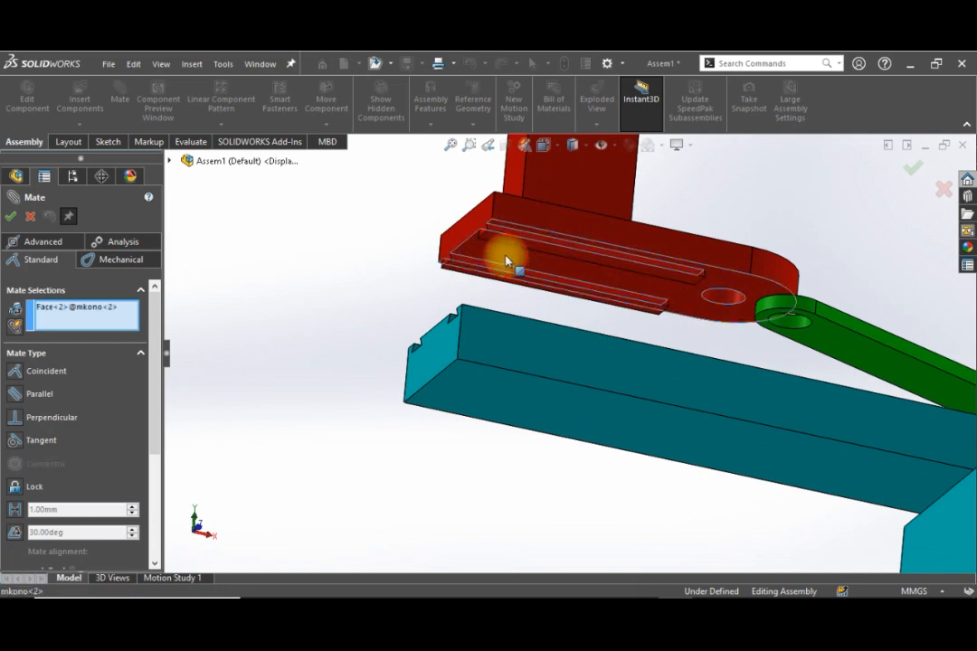
{"action": "middle_click_drag", "start_coordinate": [447, 371], "coordinate": [477, 324]}
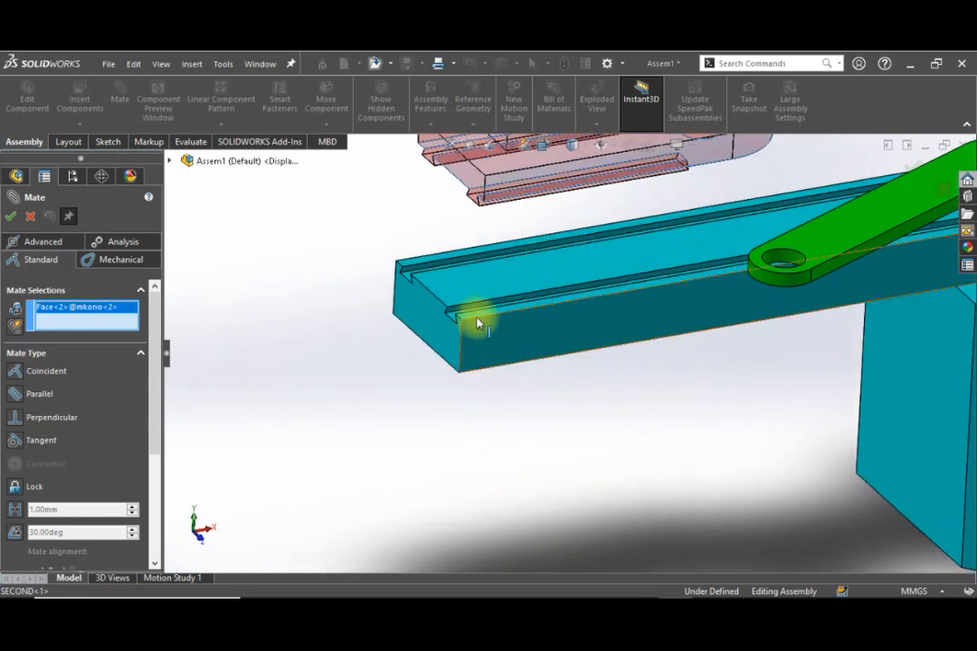
{"action": "left_click", "coordinate": [482, 285]}
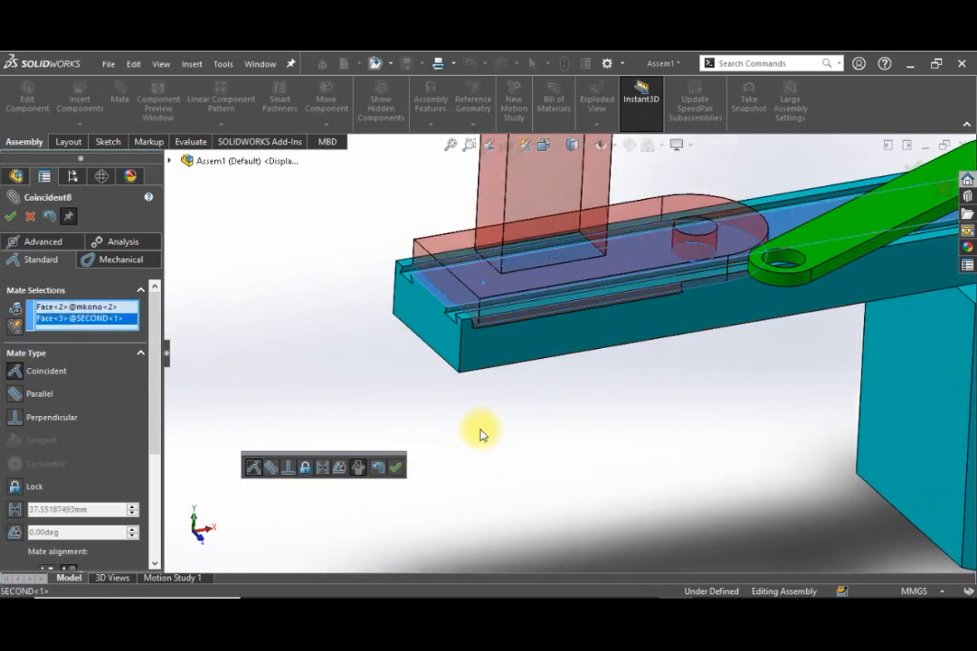
{"action": "middle_click_drag", "start_coordinate": [480, 435], "coordinate": [563, 380]}
{"action": "left_click", "coordinate": [398, 468]}
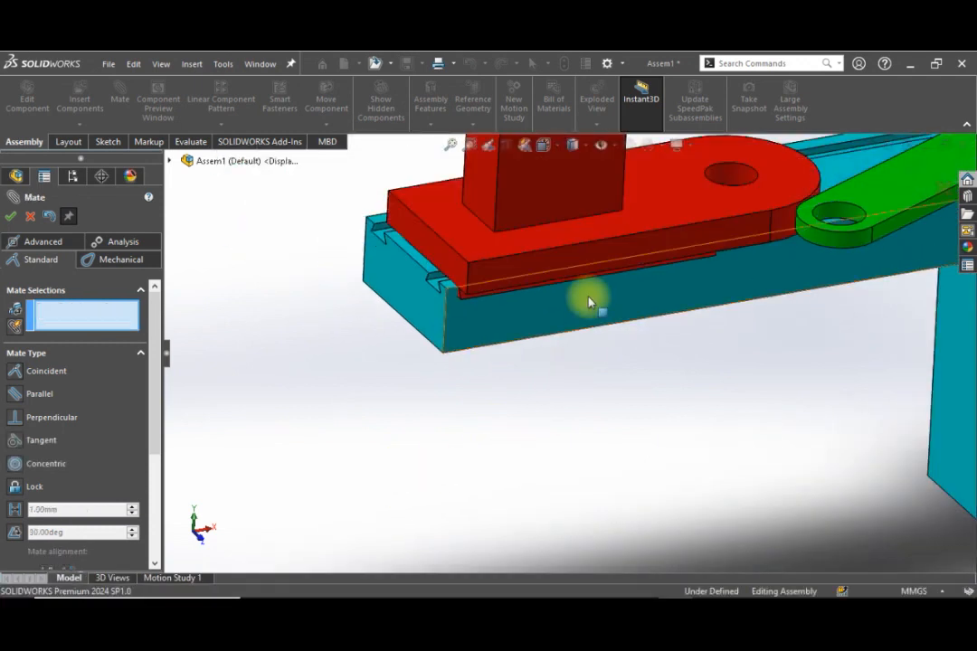
Add a coincident mate between the SECOND rail's dovetail groove edge and the matching edge of the second mkono's guide.
{"action": "middle_click_drag", "start_coordinate": [585, 299], "coordinate": [486, 281]}
{"action": "scroll", "coordinate": [488, 283], "scroll_direction": "down", "scroll_amount": 7}
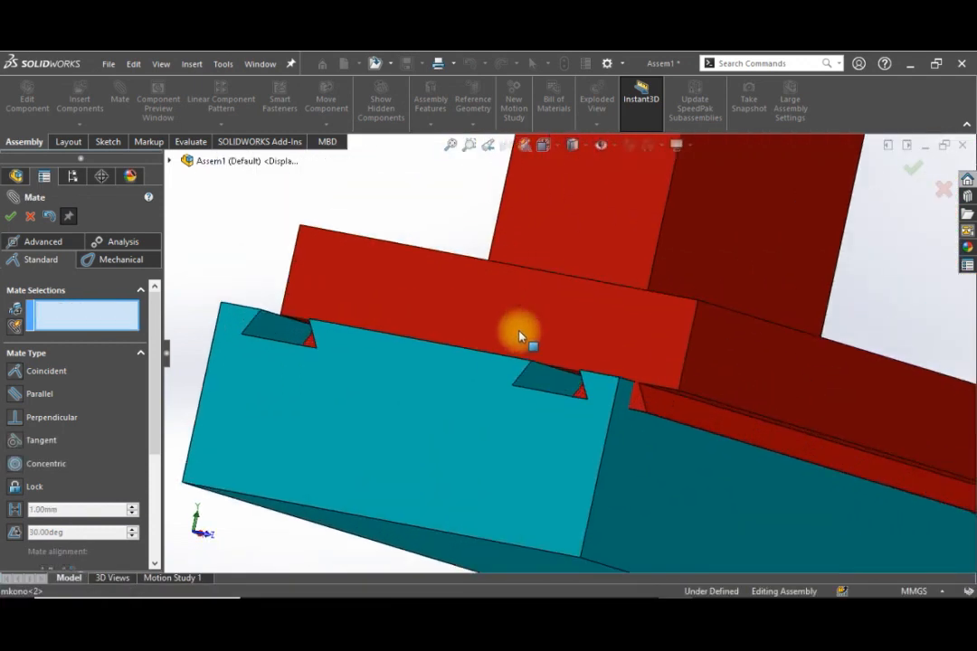
{"action": "scroll", "coordinate": [572, 416], "scroll_direction": "up", "scroll_amount": 2}
{"action": "middle_click_drag", "start_coordinate": [572, 423], "coordinate": [561, 402]}
{"action": "scroll", "coordinate": [557, 367], "scroll_direction": "down", "scroll_amount": 8}
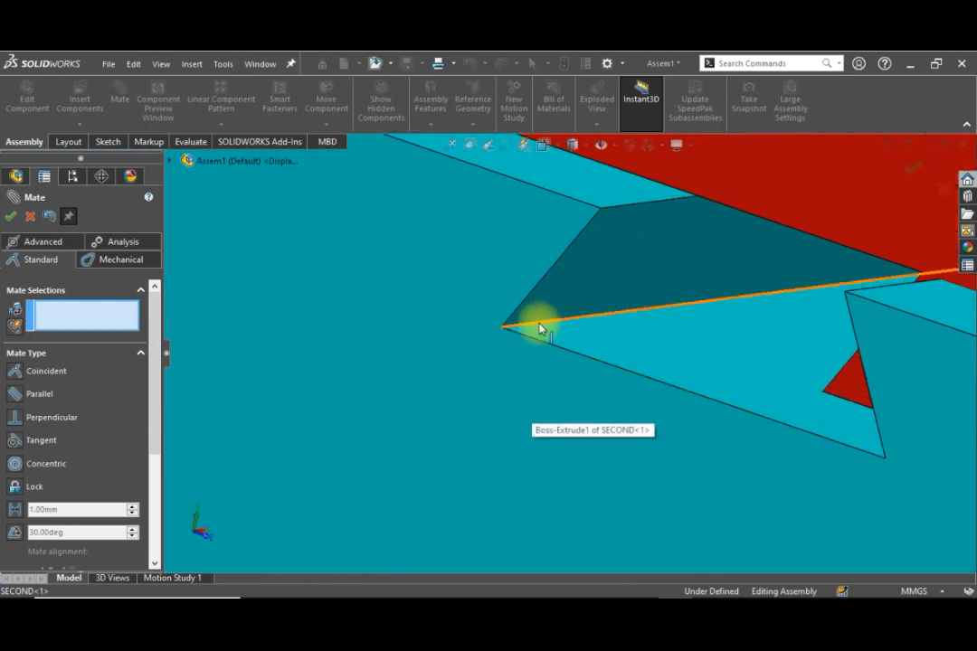
{"action": "left_click", "coordinate": [538, 329]}
{"action": "middle_click_drag", "start_coordinate": [539, 330], "coordinate": [678, 366]}
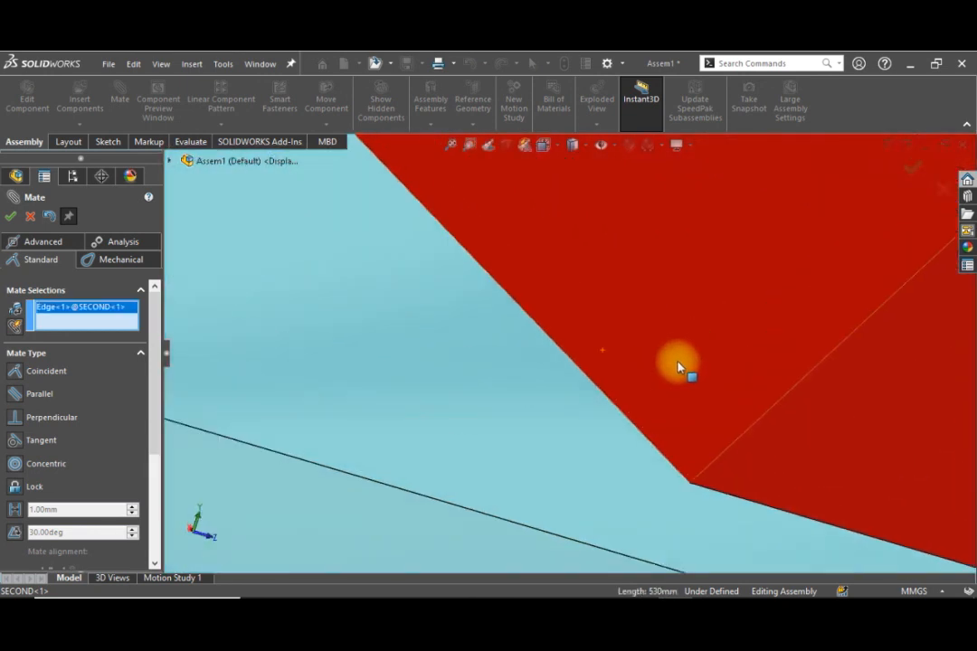
{"action": "left_click", "coordinate": [607, 404]}
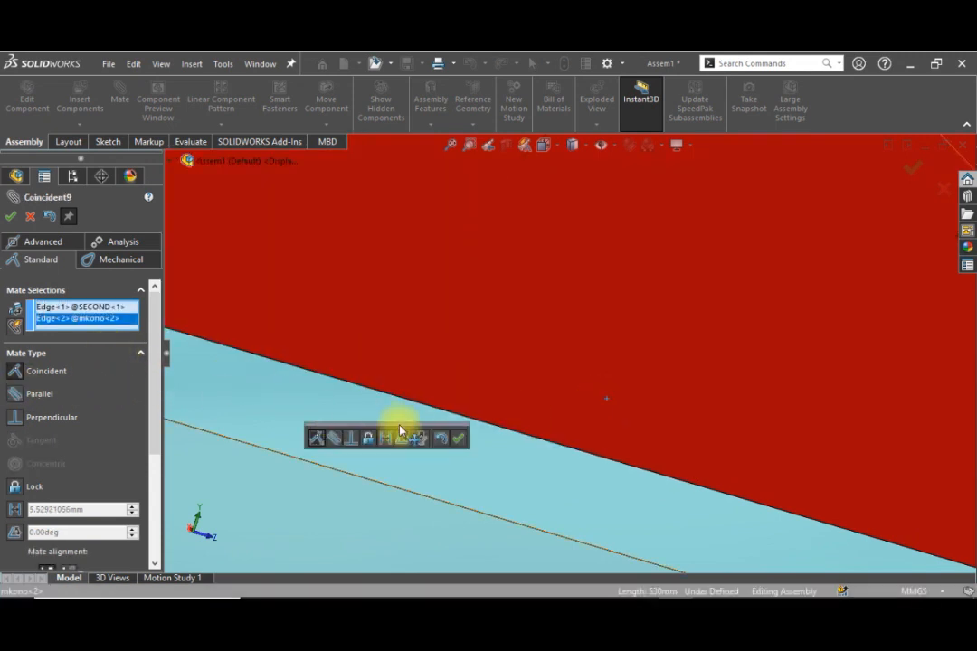
{"action": "left_click", "coordinate": [456, 440]}
Add a concentric mate between the free hole of the second FOURTH link and the hole in the second mkono's base.
{"action": "scroll", "coordinate": [527, 453], "scroll_direction": "up", "scroll_amount": 6}
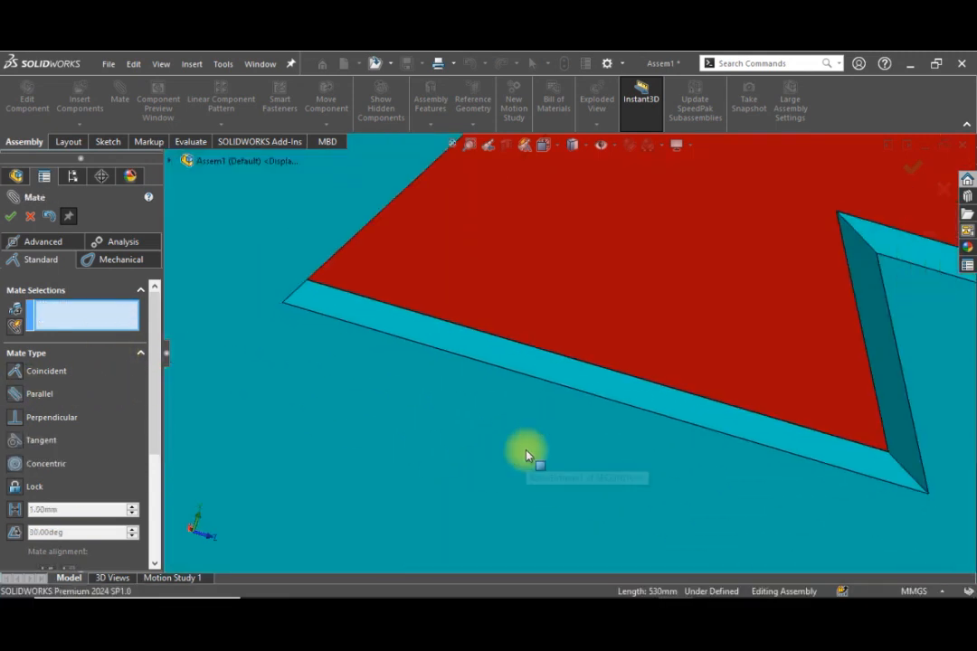
{"action": "scroll", "coordinate": [676, 448], "scroll_direction": "up", "scroll_amount": 5}
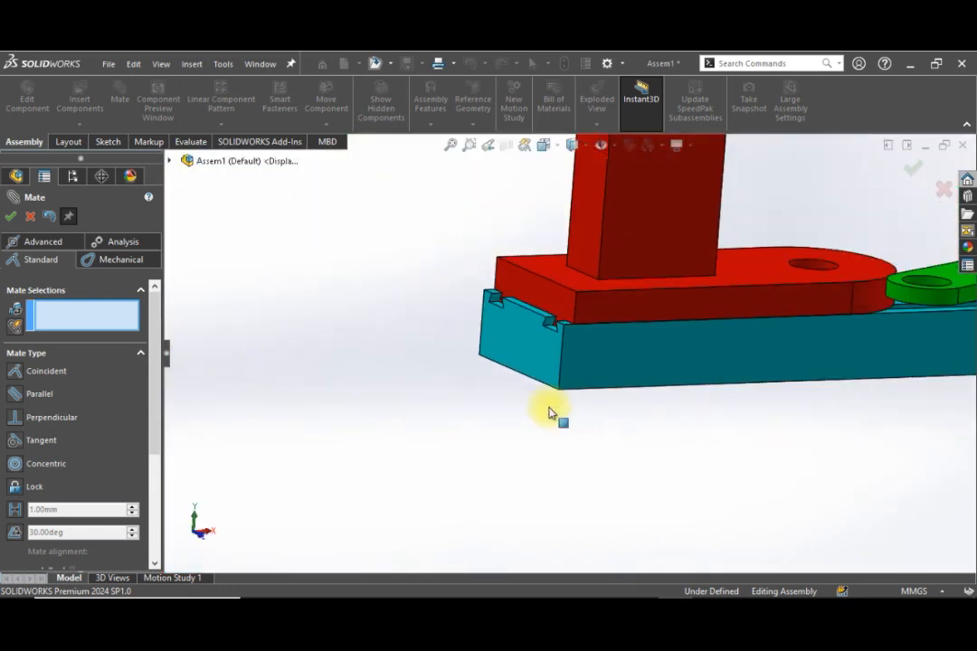
{"action": "scroll", "coordinate": [731, 375], "scroll_direction": "down", "scroll_amount": 5}
{"action": "scroll", "coordinate": [715, 362], "scroll_direction": "up", "scroll_amount": 4}
{"action": "scroll", "coordinate": [713, 331], "scroll_direction": "down", "scroll_amount": 7}
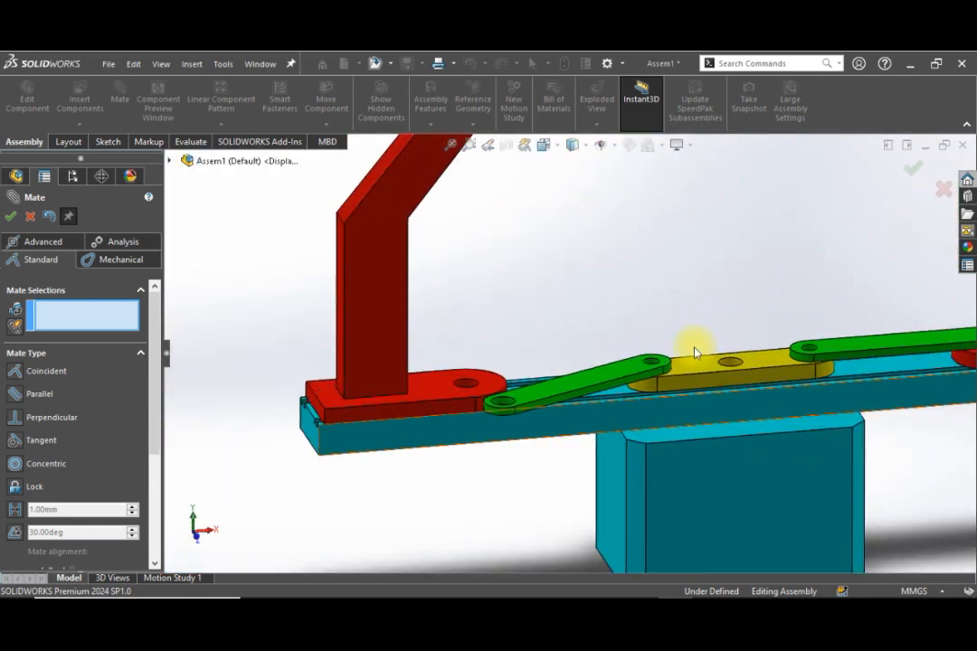
{"action": "left_click", "coordinate": [536, 474]}
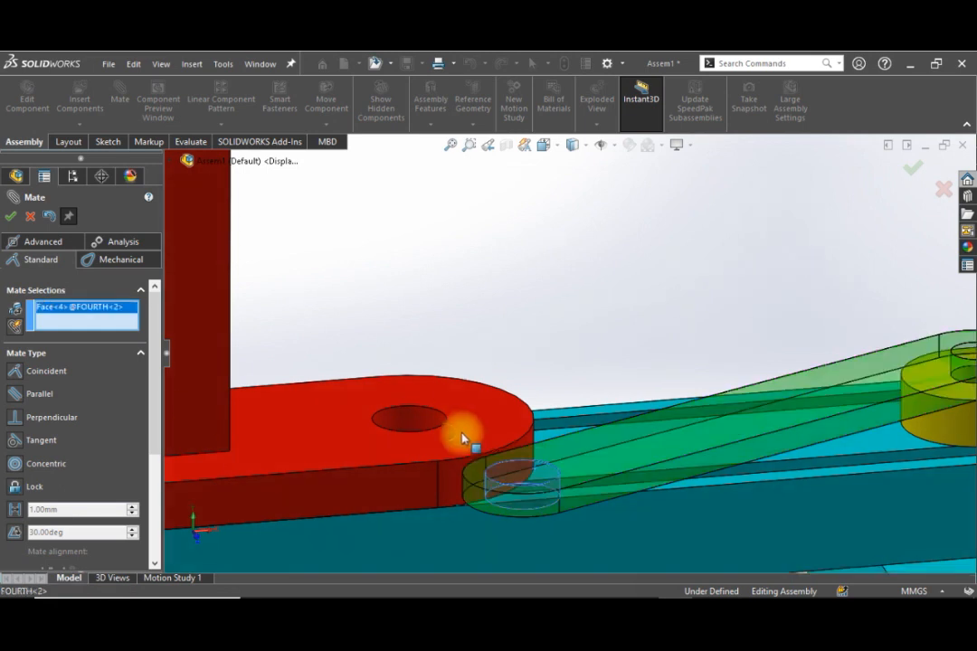
{"action": "left_click", "coordinate": [418, 419]}
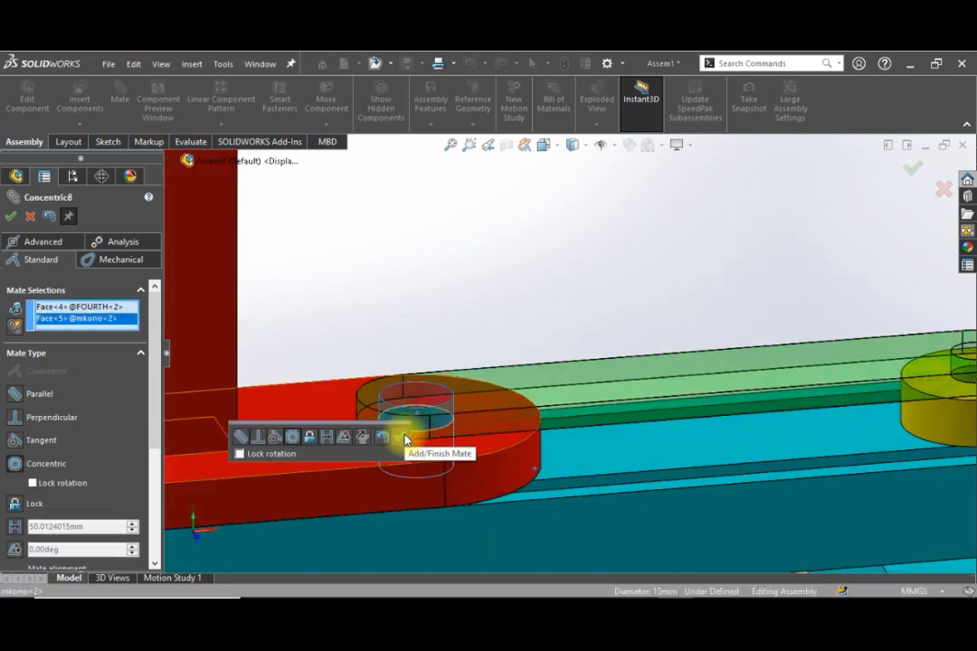
{"action": "left_click", "coordinate": [406, 440]}
Slide the original mkono arm along the rail to test the gripper's linked motion, and finish mating.
{"action": "scroll", "coordinate": [592, 434], "scroll_direction": "up", "scroll_amount": 5}
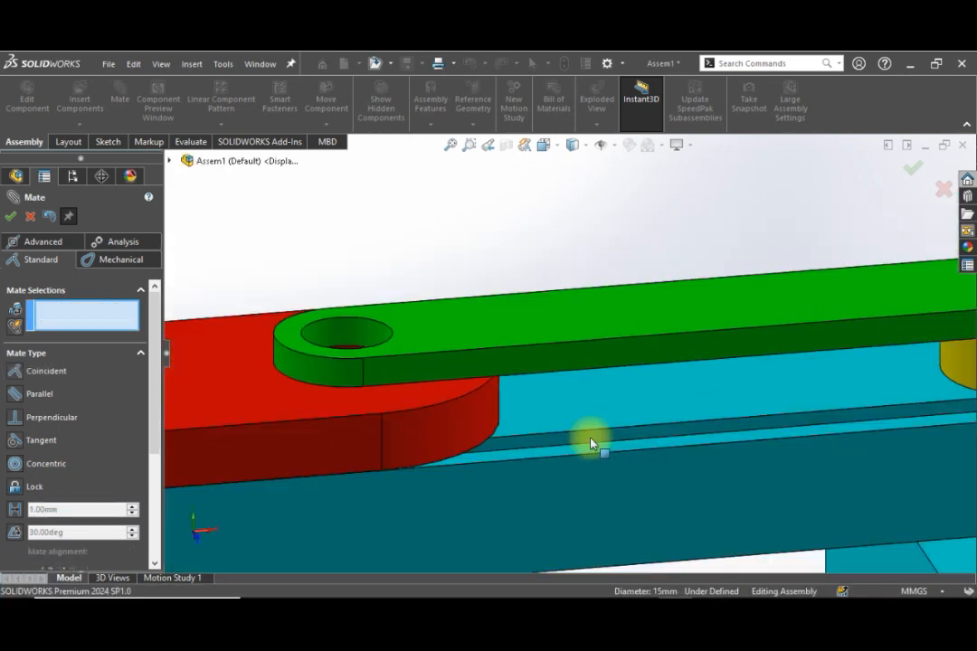
{"action": "scroll", "coordinate": [682, 353], "scroll_direction": "up", "scroll_amount": 2}
{"action": "scroll", "coordinate": [665, 355], "scroll_direction": "down", "scroll_amount": 3}
{"action": "scroll", "coordinate": [742, 294], "scroll_direction": "up", "scroll_amount": 2}
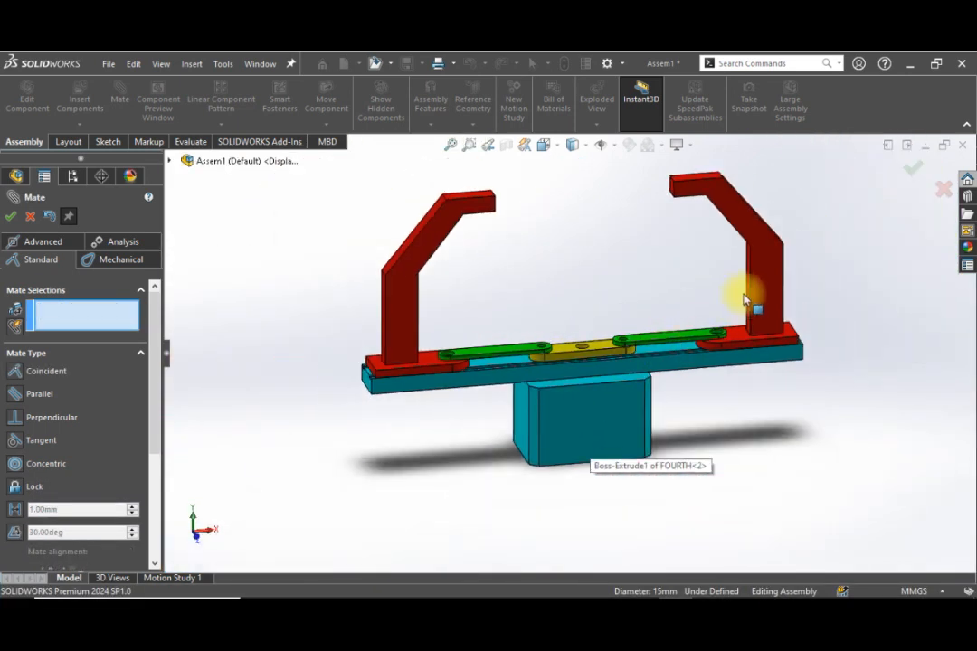
{"action": "left_click_drag", "start_coordinate": [771, 313], "coordinate": [740, 387]}
{"action": "scroll", "coordinate": [604, 255], "scroll_direction": "down", "scroll_amount": 3}
{"action": "scroll", "coordinate": [665, 295], "scroll_direction": "up", "scroll_amount": 1}
{"action": "middle_click_drag", "start_coordinate": [617, 344], "coordinate": [778, 398]}
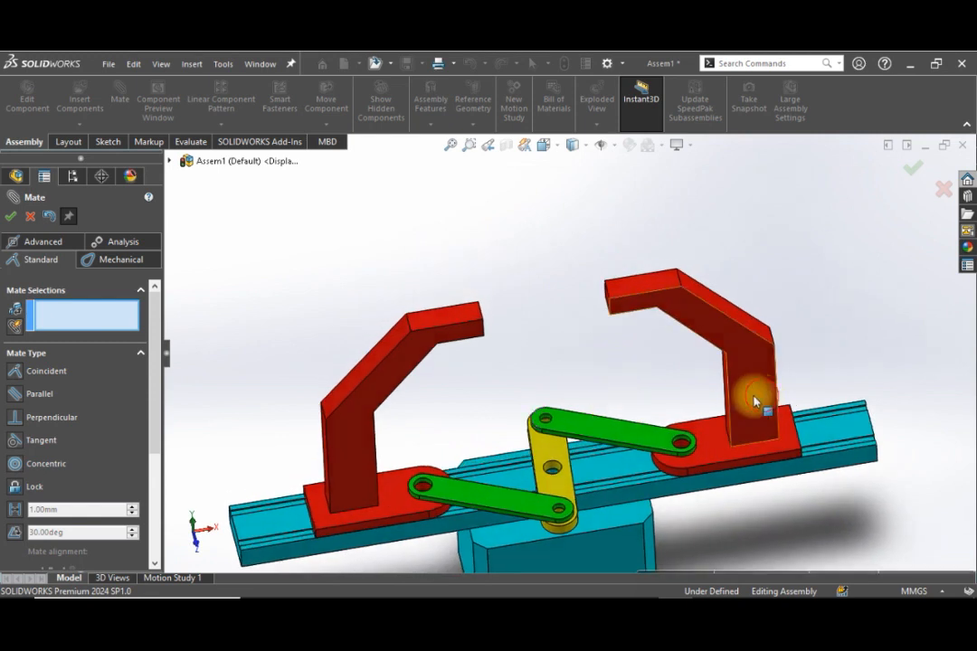
{"action": "left_click_drag", "start_coordinate": [755, 400], "coordinate": [803, 399]}
{"action": "scroll", "coordinate": [621, 438], "scroll_direction": "up", "scroll_amount": 4}
{"action": "middle_click_drag", "start_coordinate": [615, 420], "coordinate": [597, 413]}
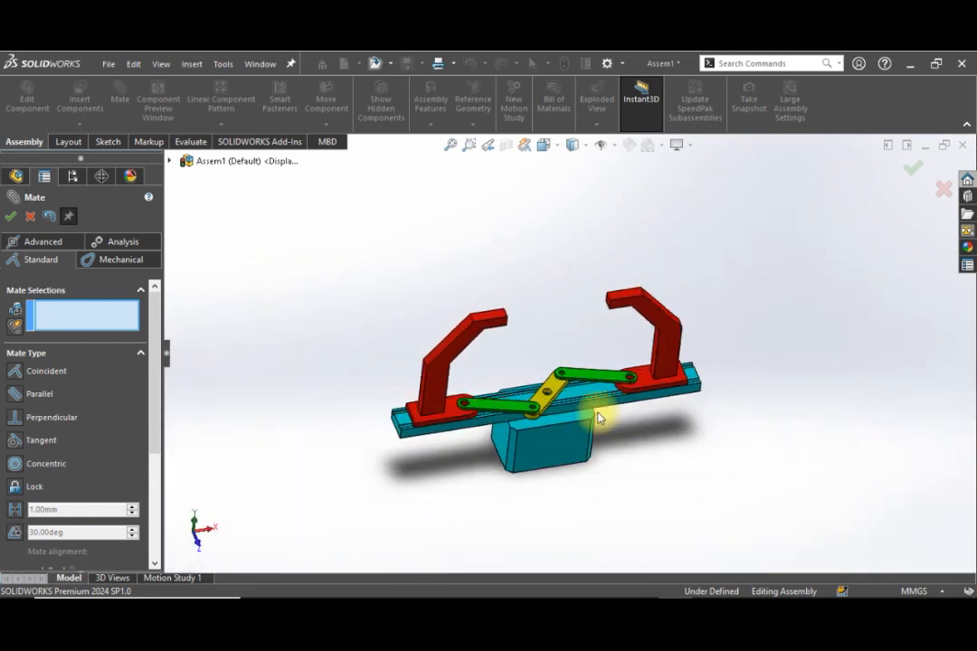
{"action": "left_click", "coordinate": [11, 220]}
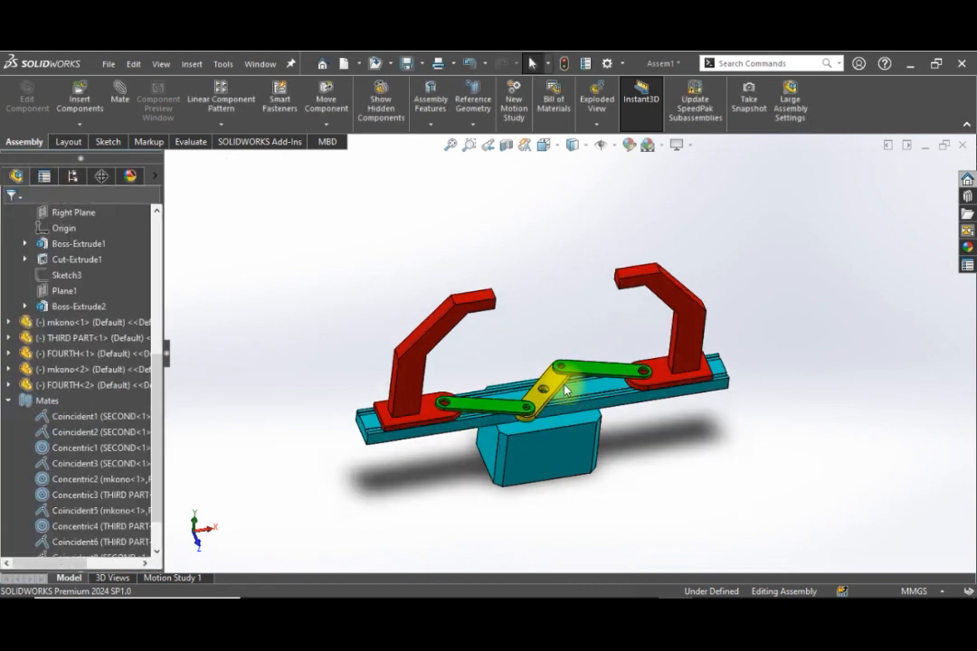
Insert the small pin part beside the joint between the first FOURTH link and the yellow THIRD PART.
{"action": "scroll", "coordinate": [476, 318], "scroll_direction": "up", "scroll_amount": 2}
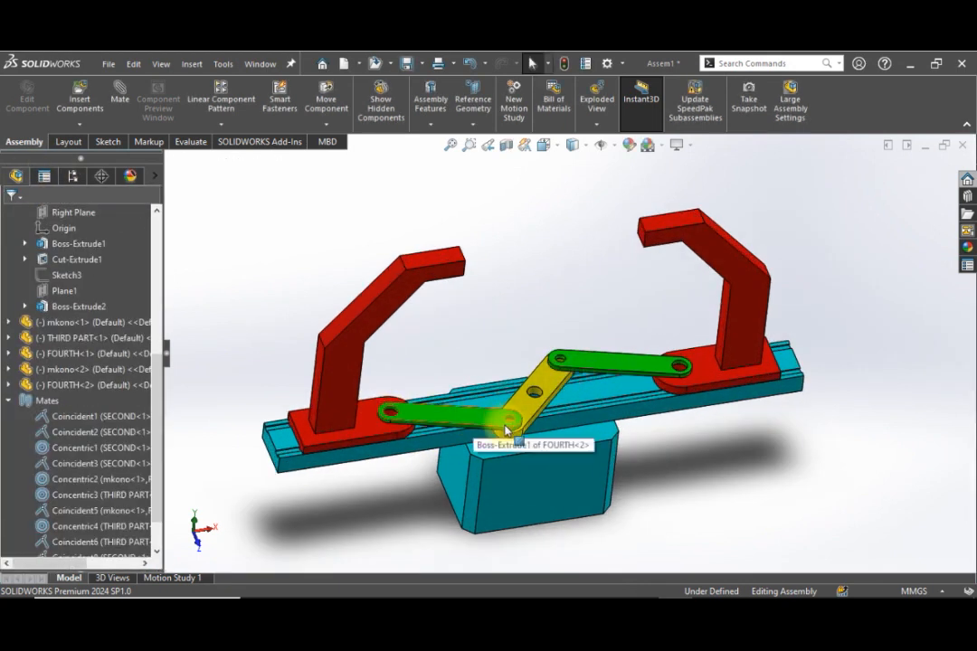
{"action": "scroll", "coordinate": [543, 385], "scroll_direction": "down", "scroll_amount": 3}
{"action": "scroll", "coordinate": [525, 402], "scroll_direction": "up", "scroll_amount": 4}
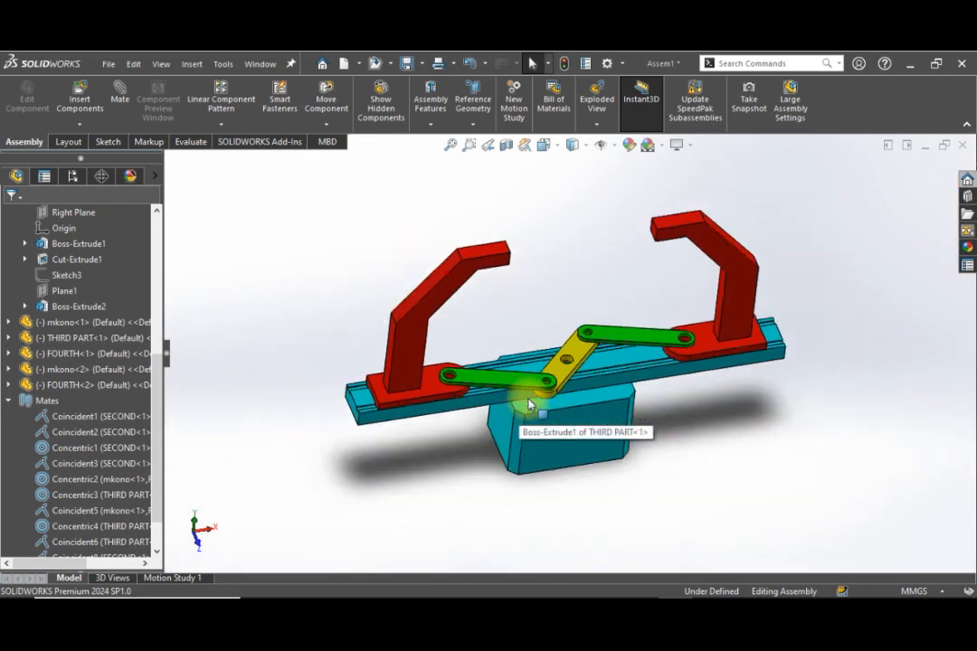
{"action": "left_click", "coordinate": [81, 99]}
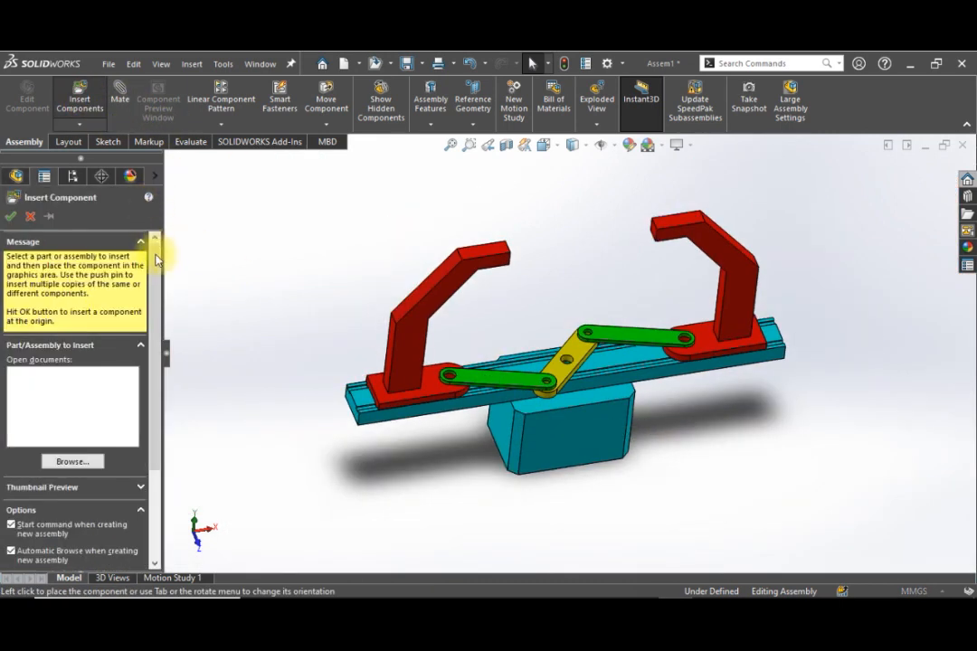
{"action": "scroll", "coordinate": [479, 297], "scroll_direction": "down", "scroll_amount": 8}
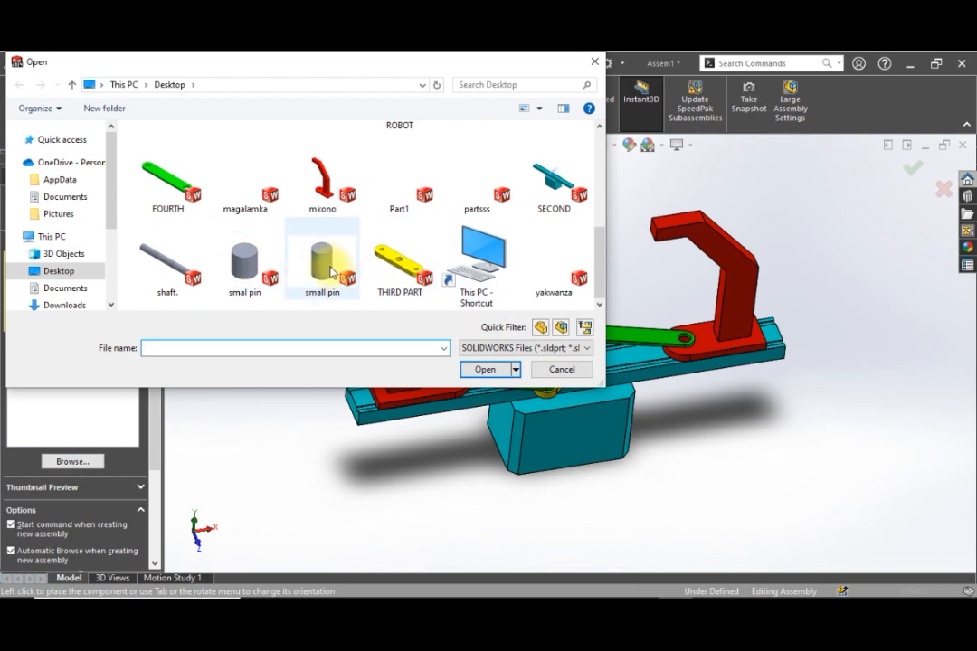
{"action": "left_click", "coordinate": [324, 264]}
{"action": "left_click", "coordinate": [486, 371]}
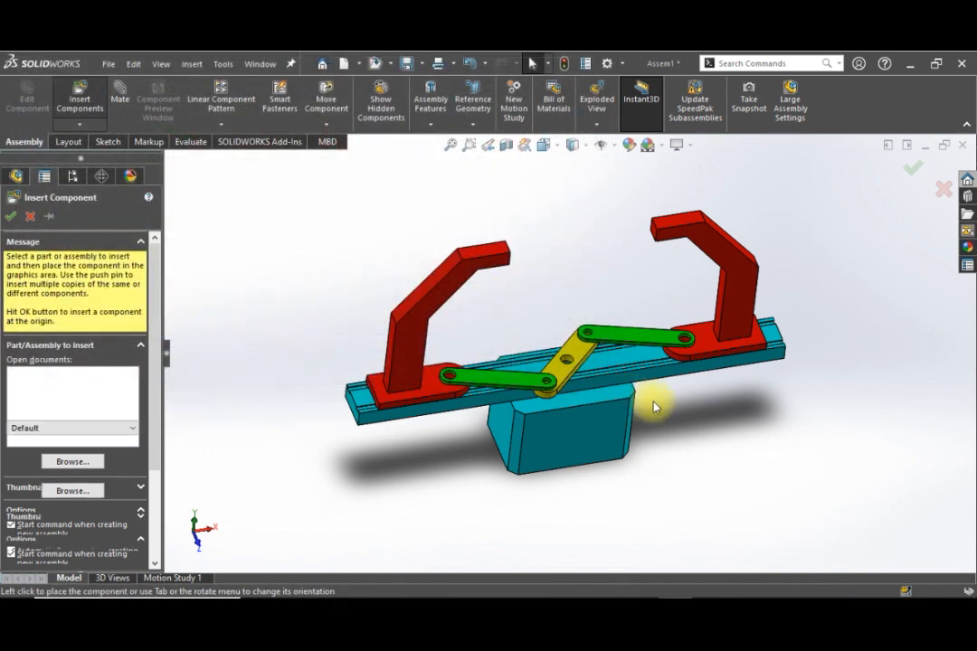
{"action": "scroll", "coordinate": [586, 336], "scroll_direction": "down", "scroll_amount": 5}
{"action": "scroll", "coordinate": [592, 344], "scroll_direction": "down", "scroll_amount": 4}
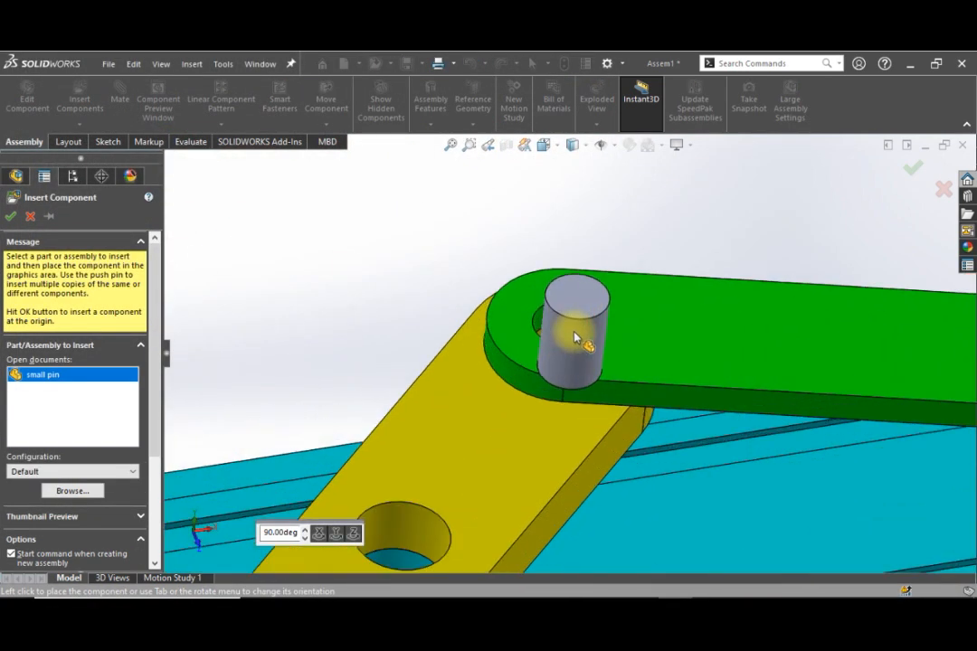
{"action": "scroll", "coordinate": [572, 331], "scroll_direction": "up", "scroll_amount": 5}
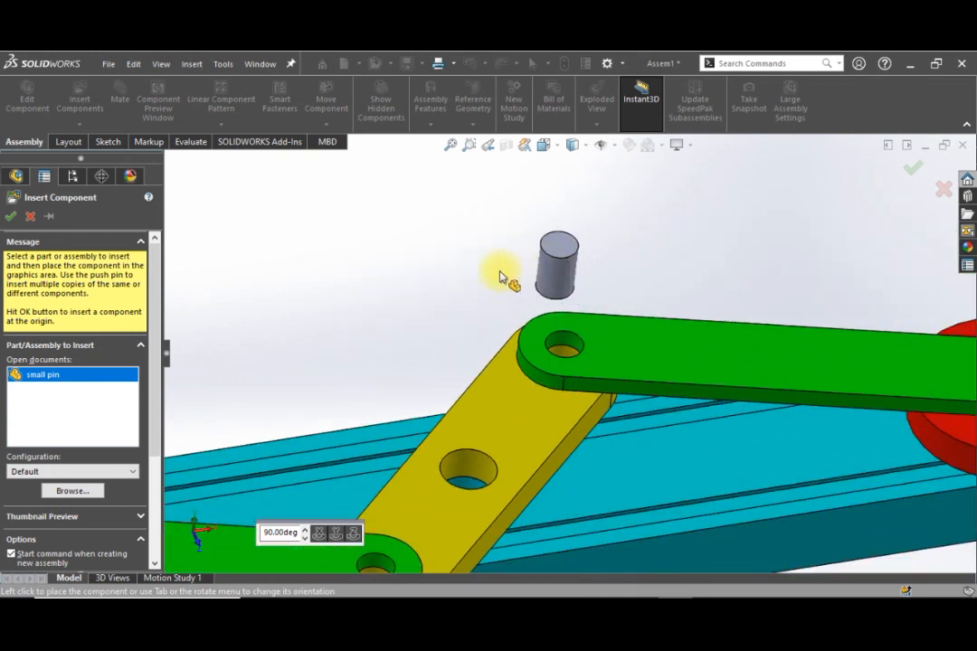
{"action": "left_click", "coordinate": [568, 324]}
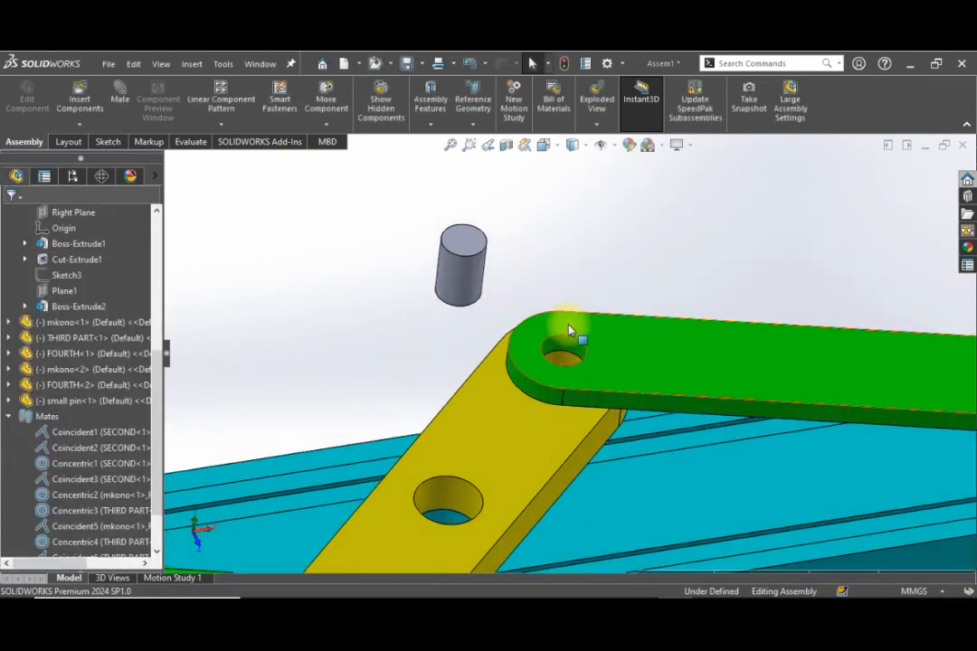
Add a concentric mate between the small pin's cylindrical face and the first FOURTH link's hole above the THIRD PART.
{"action": "scroll", "coordinate": [572, 327], "scroll_direction": "down", "scroll_amount": 3}
{"action": "left_click", "coordinate": [118, 96]}
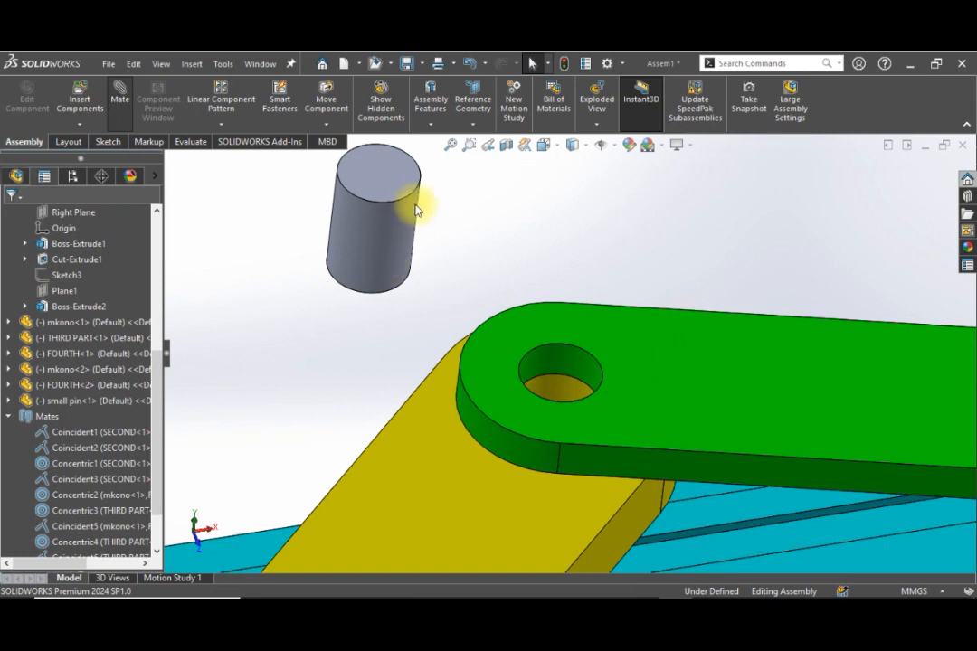
{"action": "left_click", "coordinate": [395, 232]}
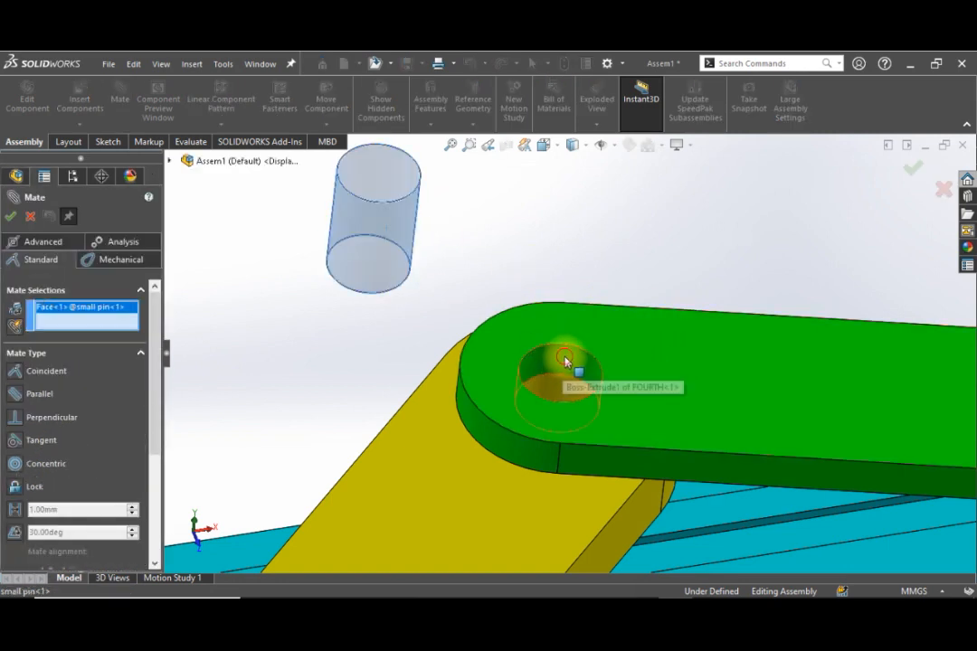
{"action": "left_click", "coordinate": [565, 362]}
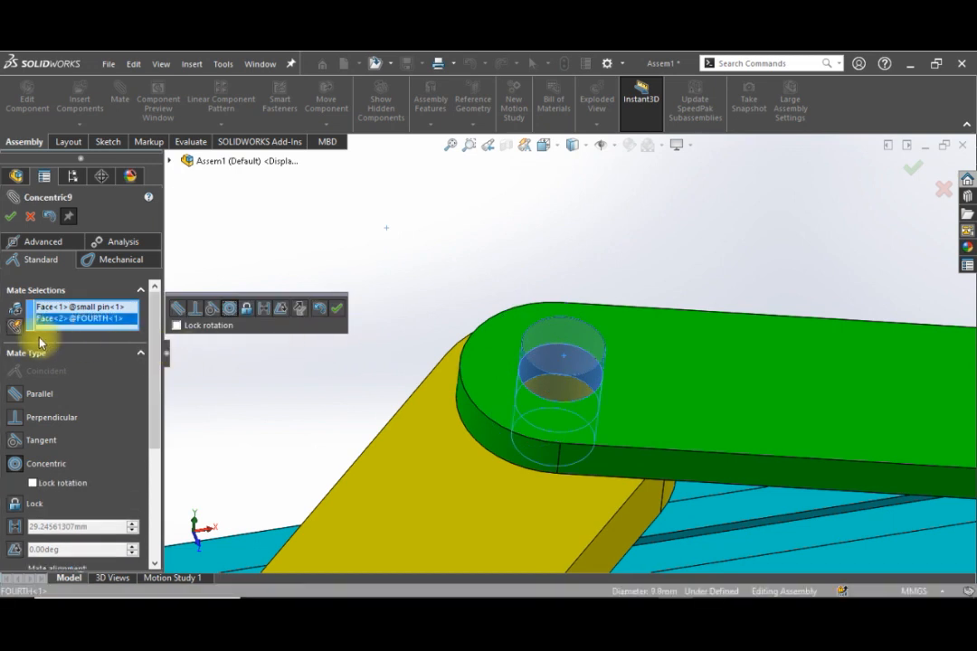
{"action": "left_click", "coordinate": [342, 314]}
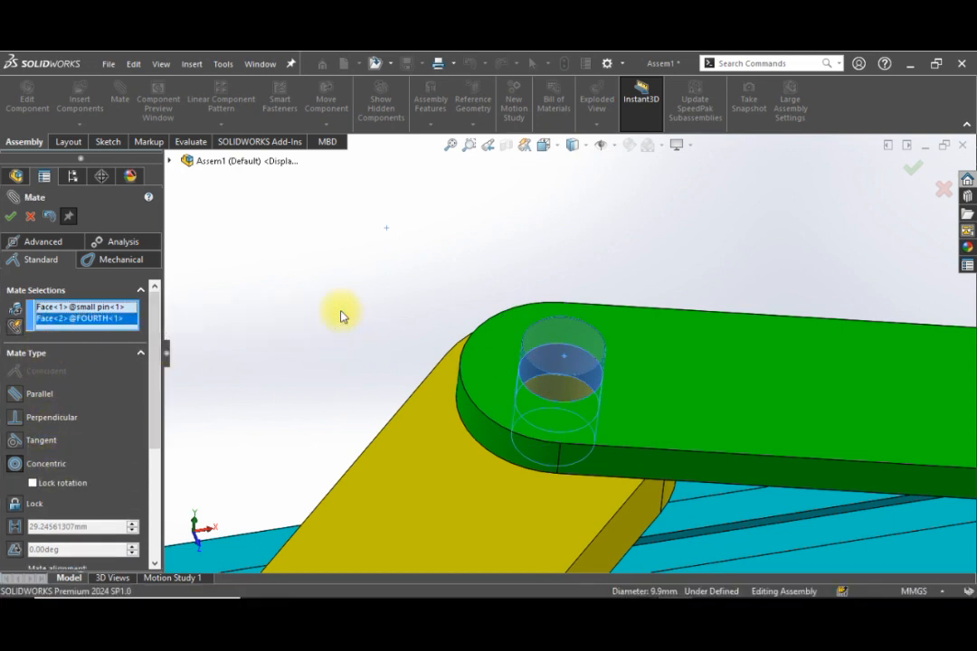
Add a coincident mate between the small pin's top face and the first FOURTH link's top face, and finish mating.
{"action": "left_click", "coordinate": [571, 349]}
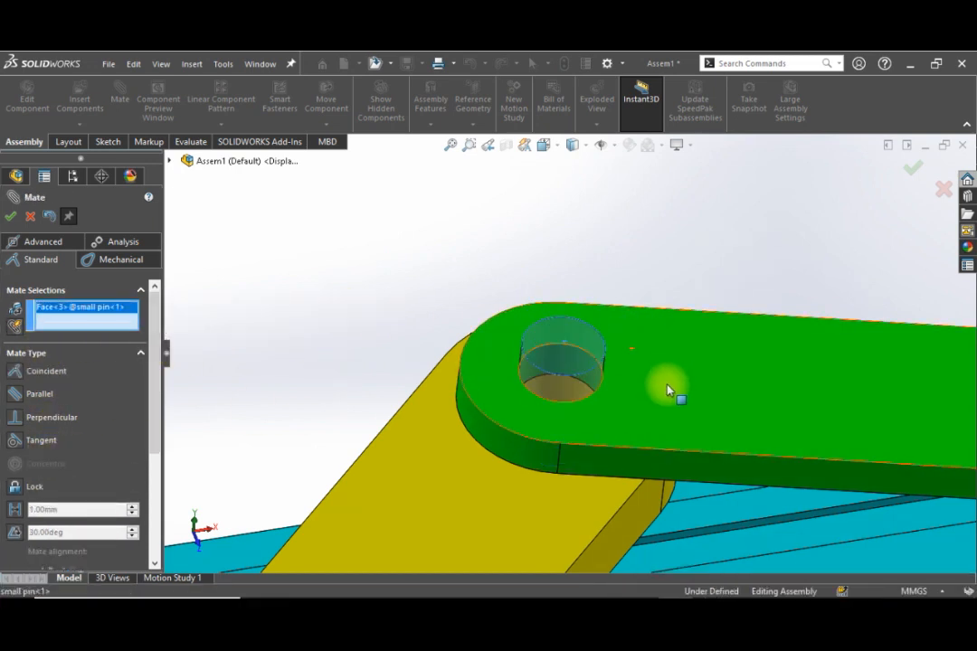
{"action": "left_click", "coordinate": [678, 394]}
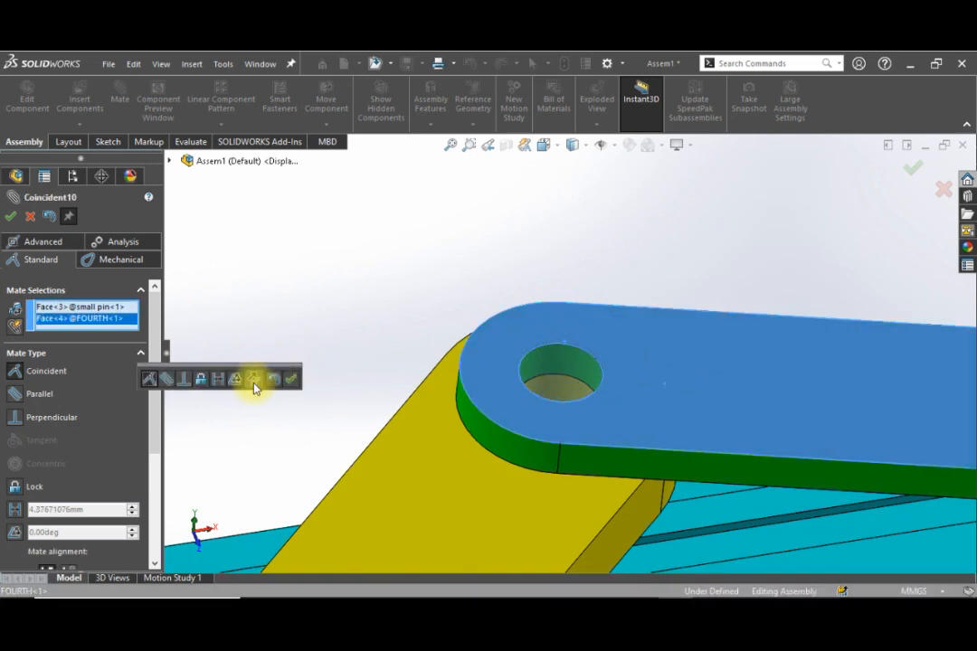
{"action": "left_click", "coordinate": [292, 385]}
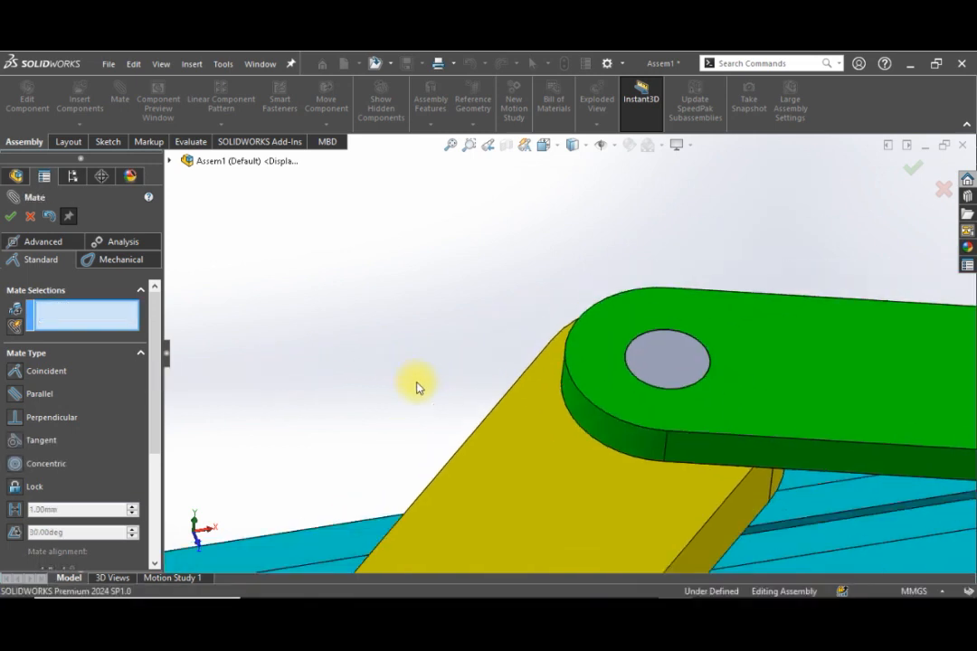
{"action": "key", "text": "f"}
{"action": "scroll", "coordinate": [559, 426], "scroll_direction": "down", "scroll_amount": 2}
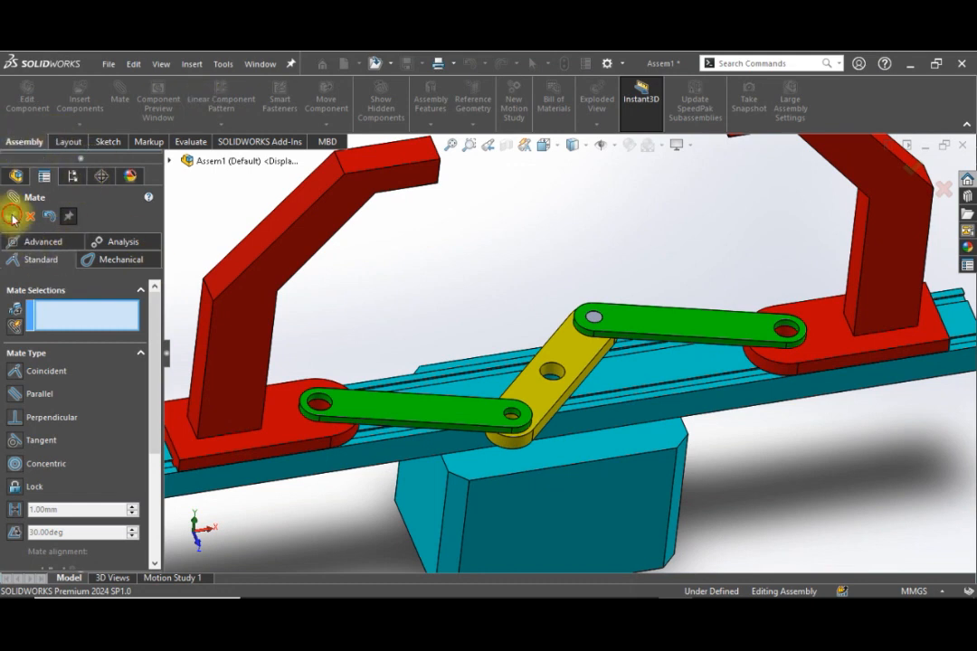
{"action": "left_click", "coordinate": [125, 106]}
Insert a second small pin in the empty space above the second FOURTH link.
{"action": "left_click", "coordinate": [79, 100]}
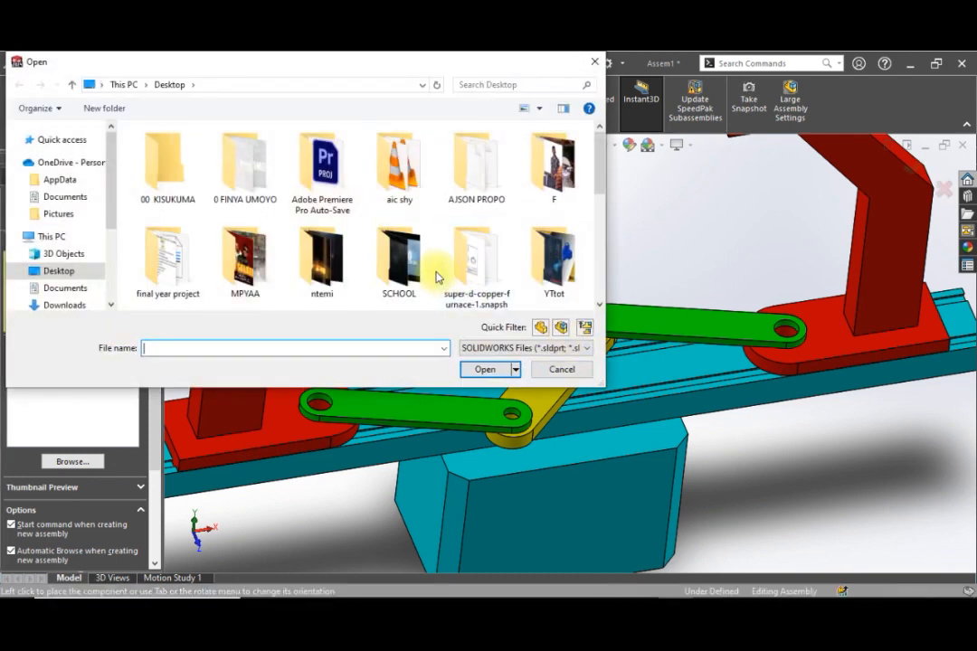
{"action": "scroll", "coordinate": [434, 271], "scroll_direction": "down", "scroll_amount": 2}
{"action": "scroll", "coordinate": [428, 287], "scroll_direction": "down", "scroll_amount": 3}
{"action": "left_click", "coordinate": [321, 261]}
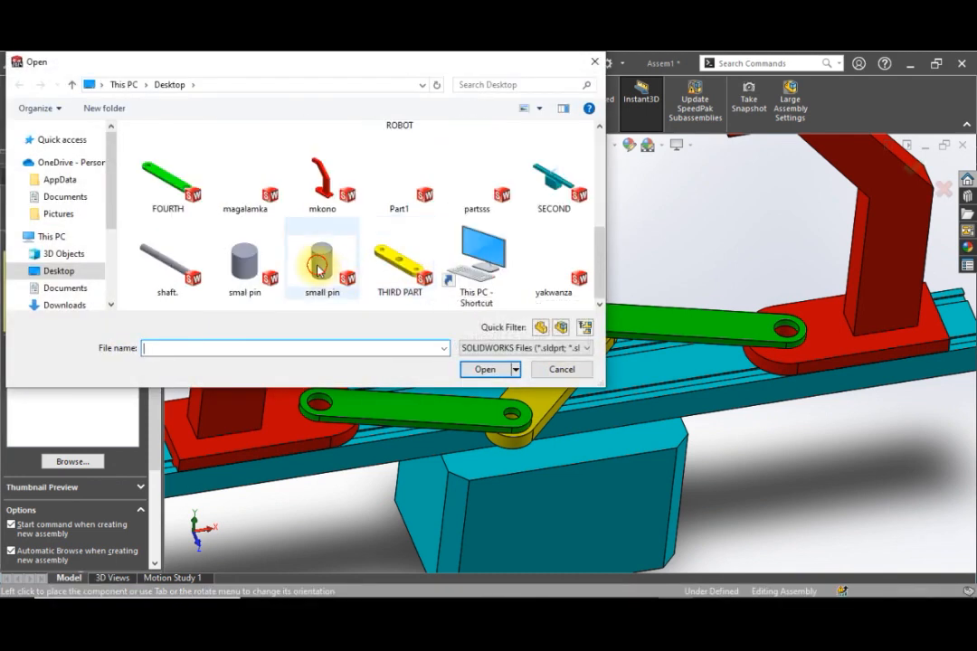
{"action": "left_click", "coordinate": [487, 369]}
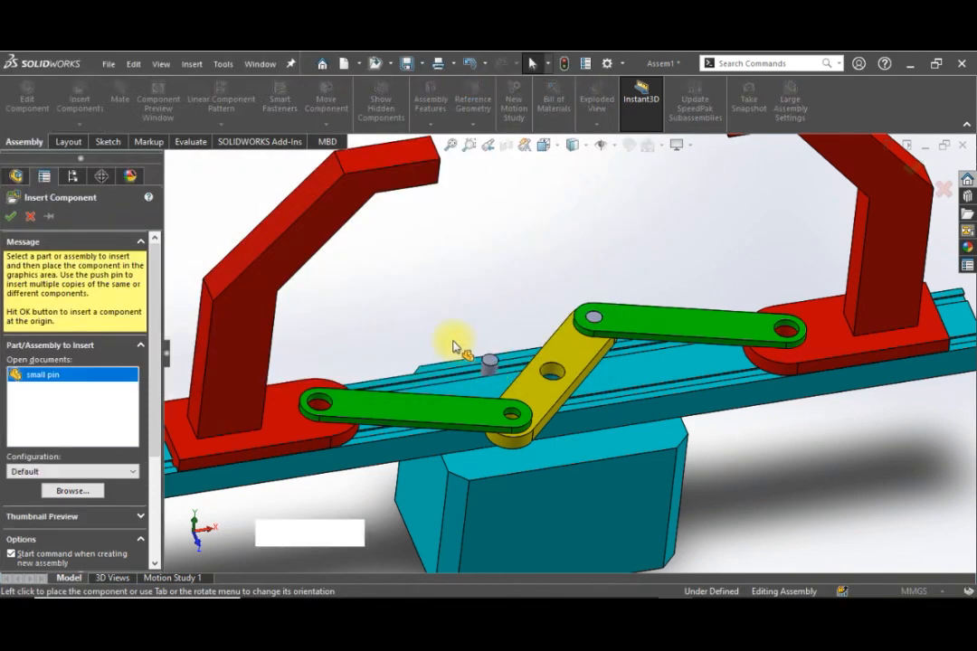
{"action": "scroll", "coordinate": [459, 344], "scroll_direction": "down", "scroll_amount": 3}
{"action": "scroll", "coordinate": [480, 351], "scroll_direction": "up", "scroll_amount": 1}
{"action": "scroll", "coordinate": [567, 396], "scroll_direction": "down", "scroll_amount": 2}
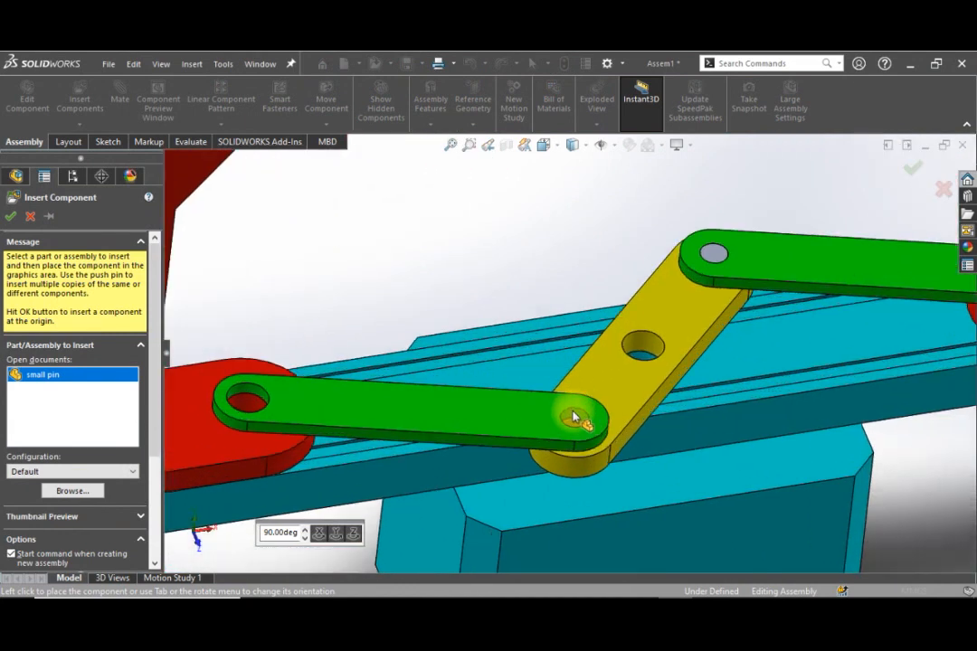
{"action": "left_click", "coordinate": [511, 246]}
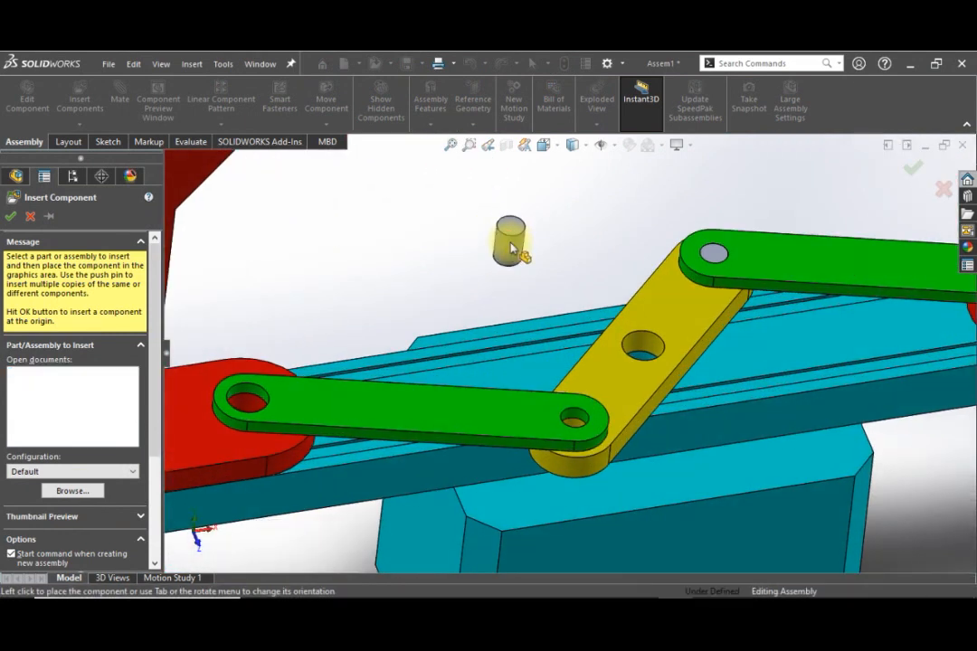
Add a concentric mate between the second small pin's cylindrical face and the second FOURTH link's hole above the THIRD PART.
{"action": "scroll", "coordinate": [511, 243], "scroll_direction": "down", "scroll_amount": 2}
{"action": "left_click", "coordinate": [131, 88]}
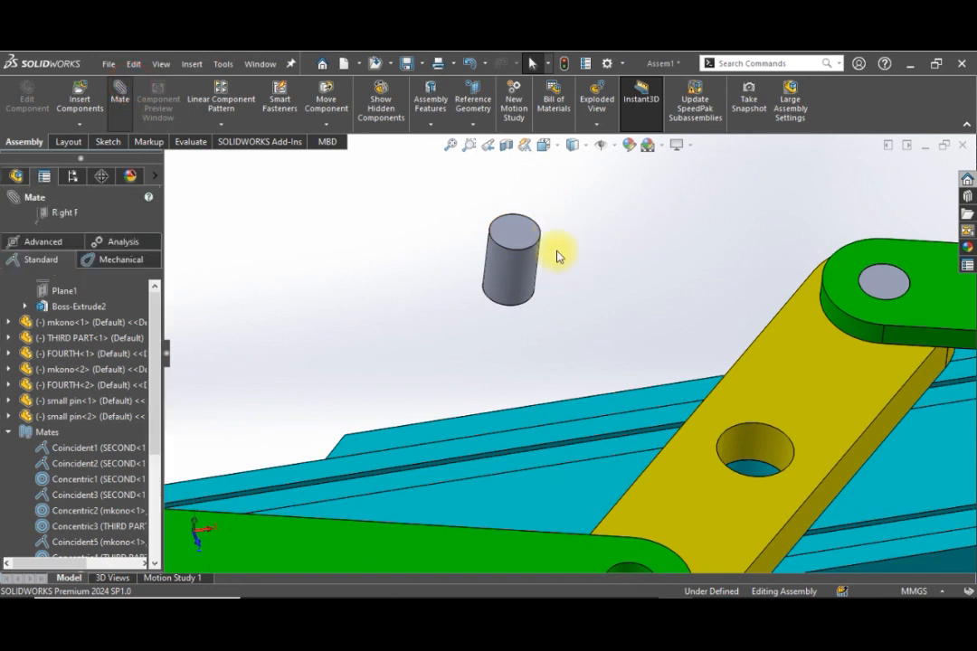
{"action": "scroll", "coordinate": [556, 258], "scroll_direction": "down", "scroll_amount": 2}
{"action": "left_click", "coordinate": [498, 296]}
{"action": "scroll", "coordinate": [561, 302], "scroll_direction": "up", "scroll_amount": 5}
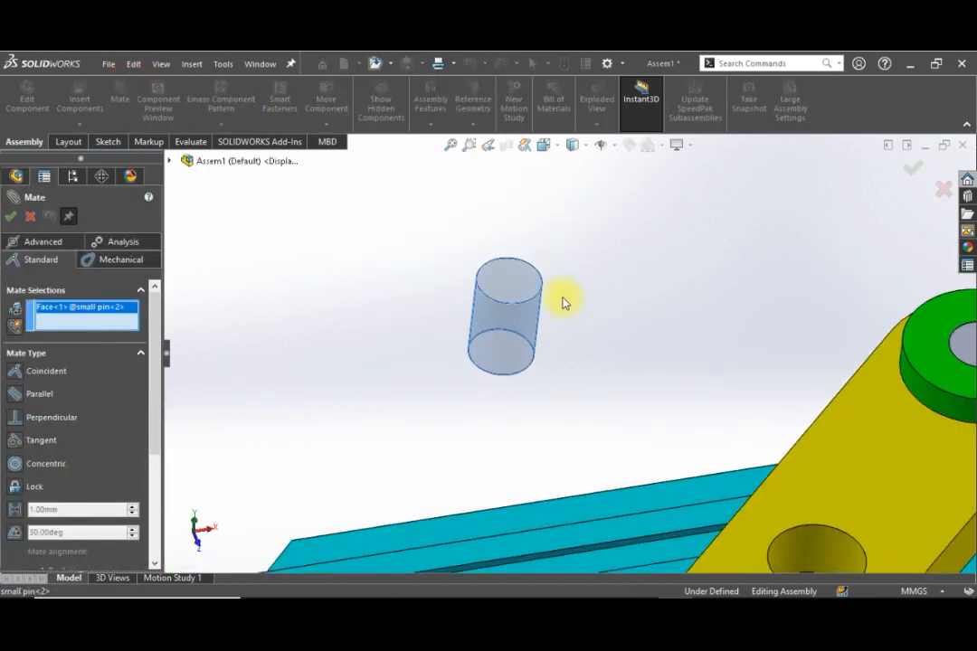
{"action": "scroll", "coordinate": [608, 472], "scroll_direction": "down", "scroll_amount": 6}
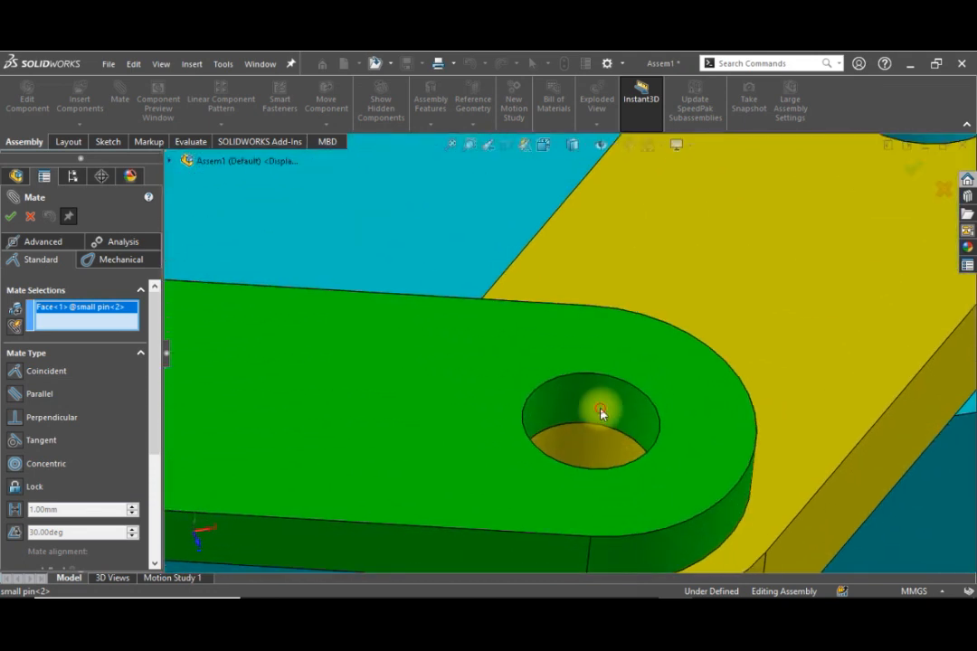
{"action": "left_click", "coordinate": [601, 414]}
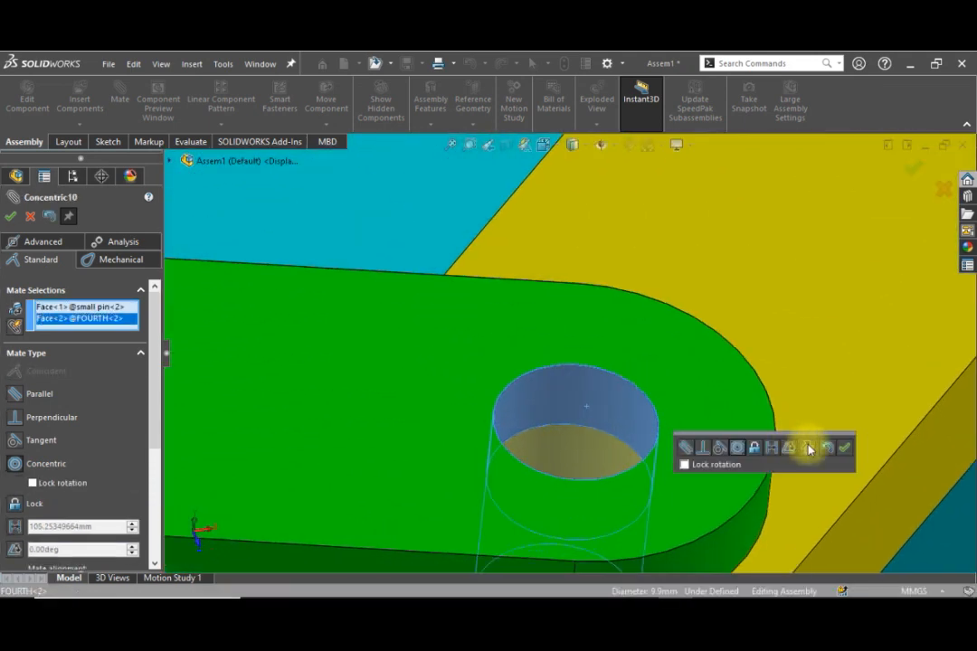
{"action": "left_click", "coordinate": [844, 448]}
Add a coincident mate between the second small pin's top face and the second FOURTH link's top face, and finish mating.
{"action": "scroll", "coordinate": [626, 442], "scroll_direction": "up", "scroll_amount": 4}
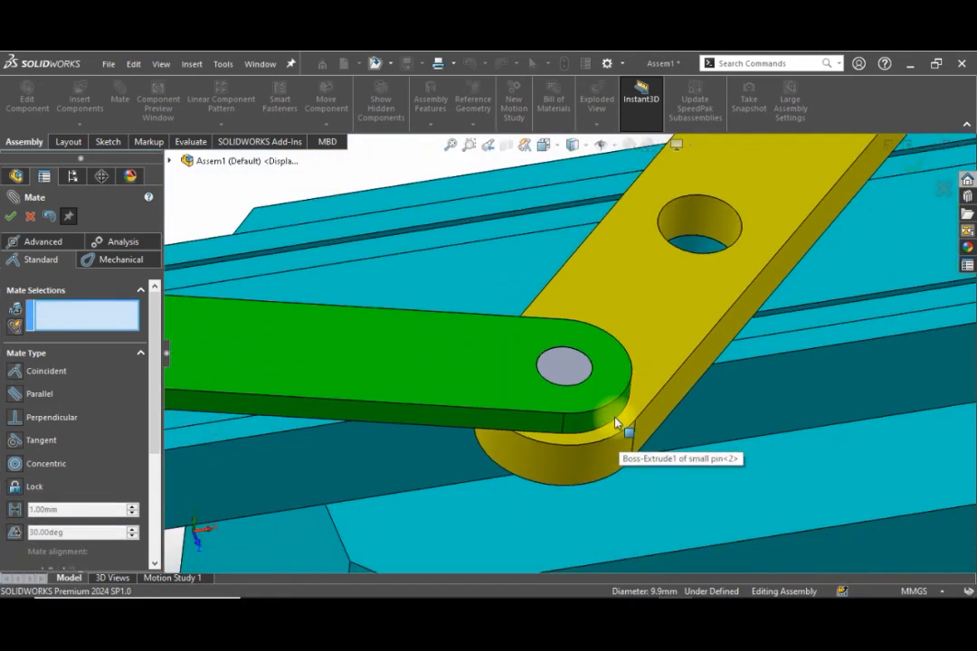
{"action": "left_click", "coordinate": [575, 374]}
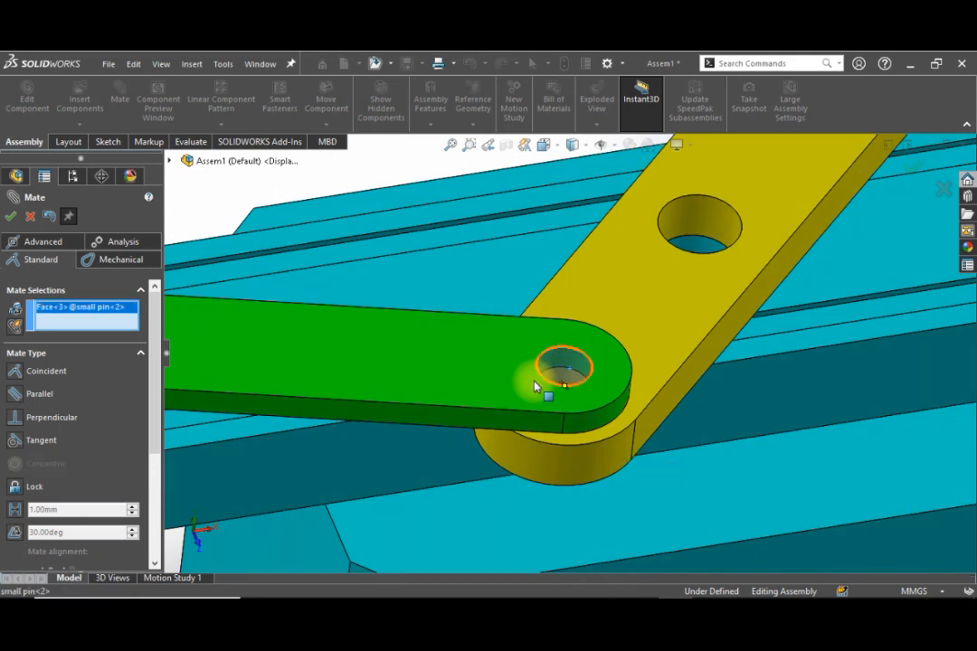
{"action": "left_click", "coordinate": [478, 374]}
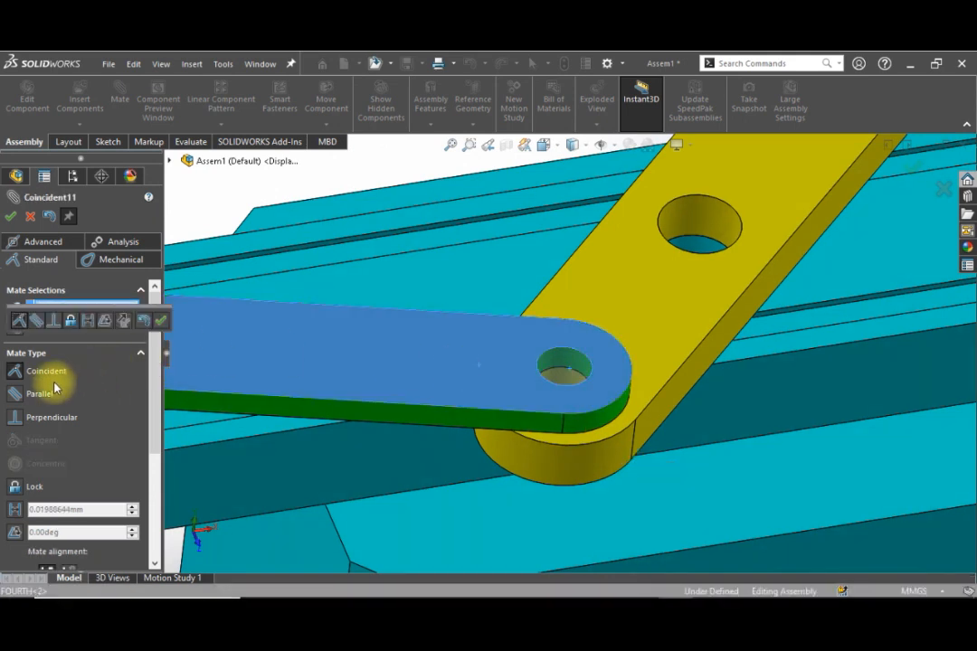
{"action": "left_click", "coordinate": [161, 320]}
{"action": "scroll", "coordinate": [632, 349], "scroll_direction": "down", "scroll_amount": 3}
{"action": "scroll", "coordinate": [628, 344], "scroll_direction": "up", "scroll_amount": 8}
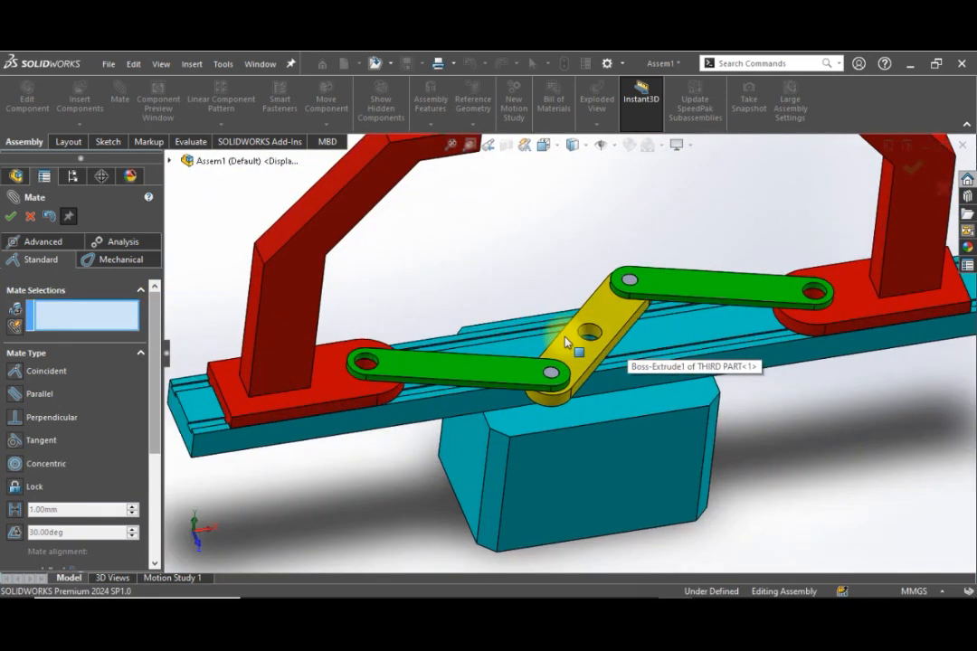
{"action": "scroll", "coordinate": [567, 342], "scroll_direction": "down", "scroll_amount": 2}
{"action": "scroll", "coordinate": [568, 352], "scroll_direction": "up", "scroll_amount": 3}
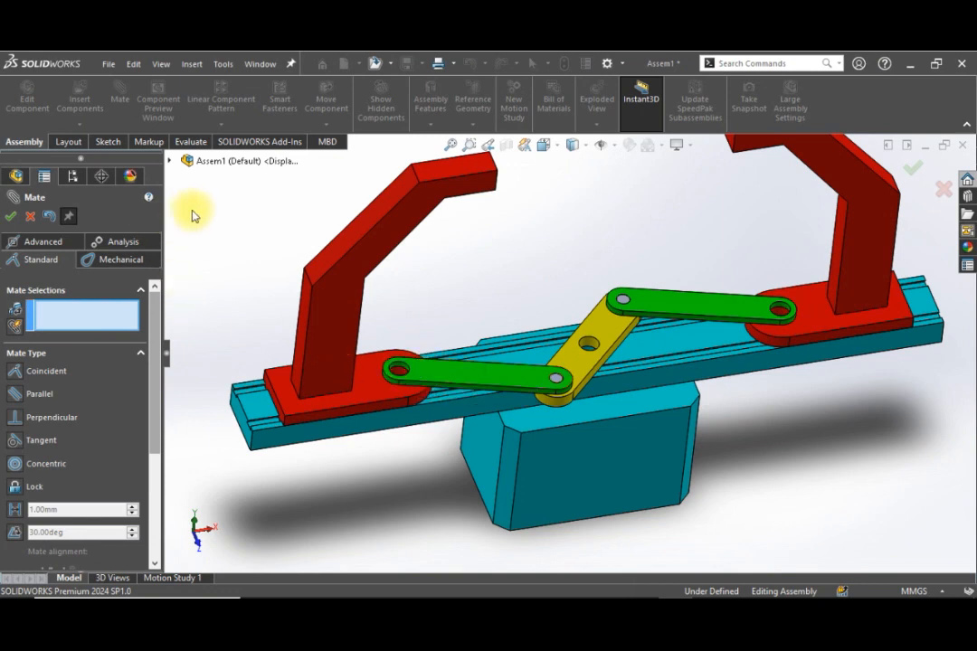
{"action": "key", "text": "Escape"}
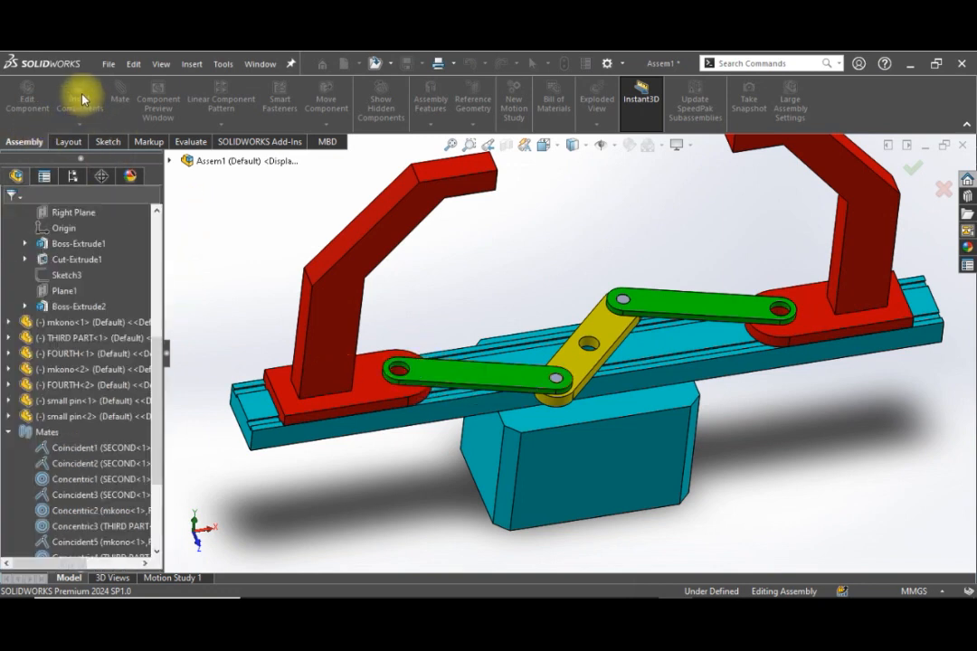
Insert a smal pin in the empty space in front of the SECOND rail, below the first FOURTH link's open hole.
{"action": "left_click", "coordinate": [80, 97]}
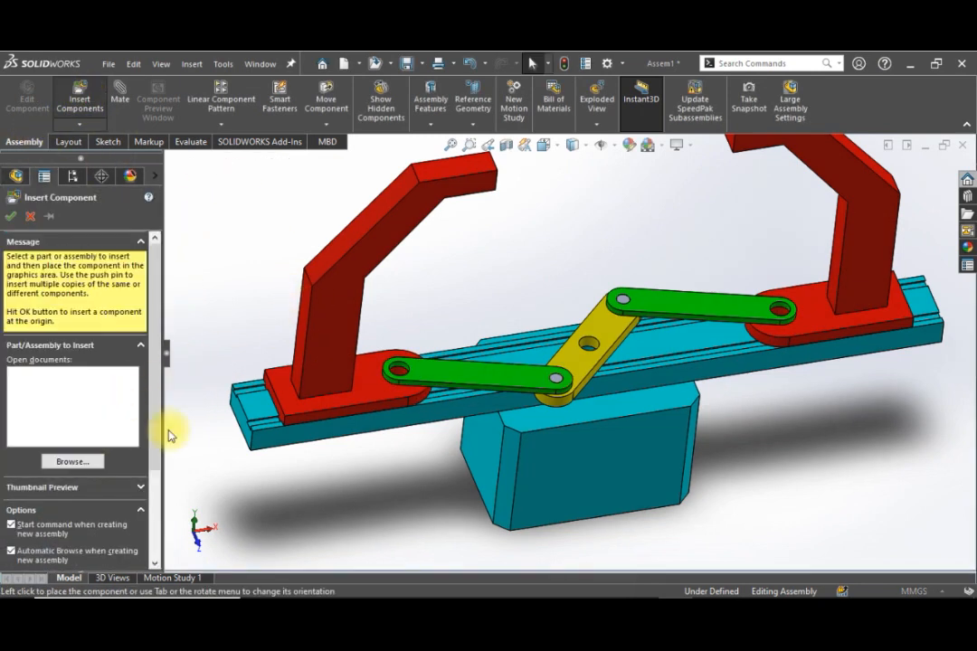
{"action": "scroll", "coordinate": [398, 267], "scroll_direction": "down", "scroll_amount": 2}
{"action": "scroll", "coordinate": [398, 267], "scroll_direction": "down", "scroll_amount": 3}
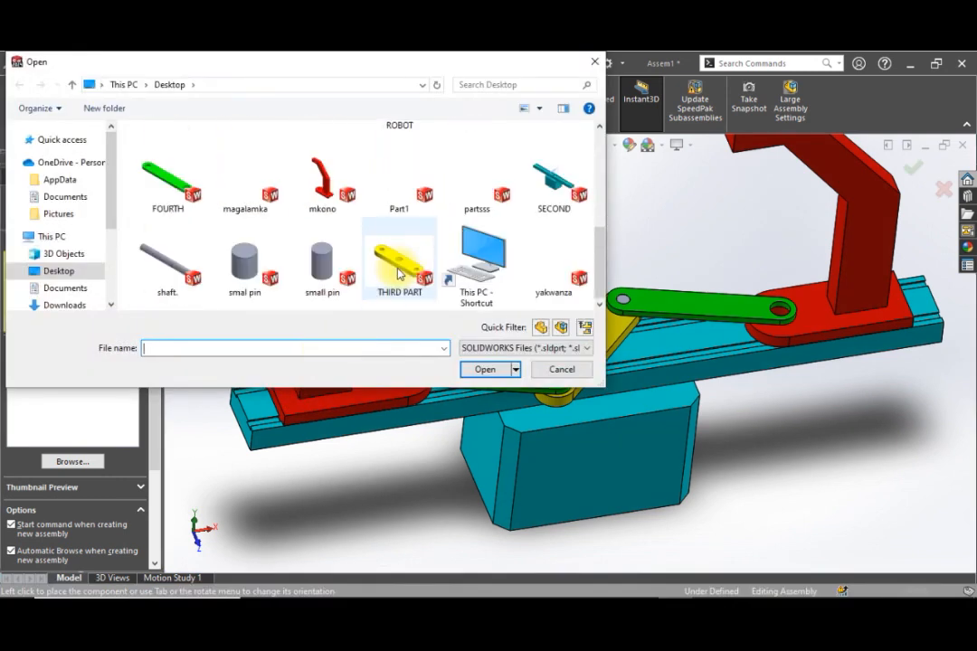
{"action": "left_click", "coordinate": [244, 269]}
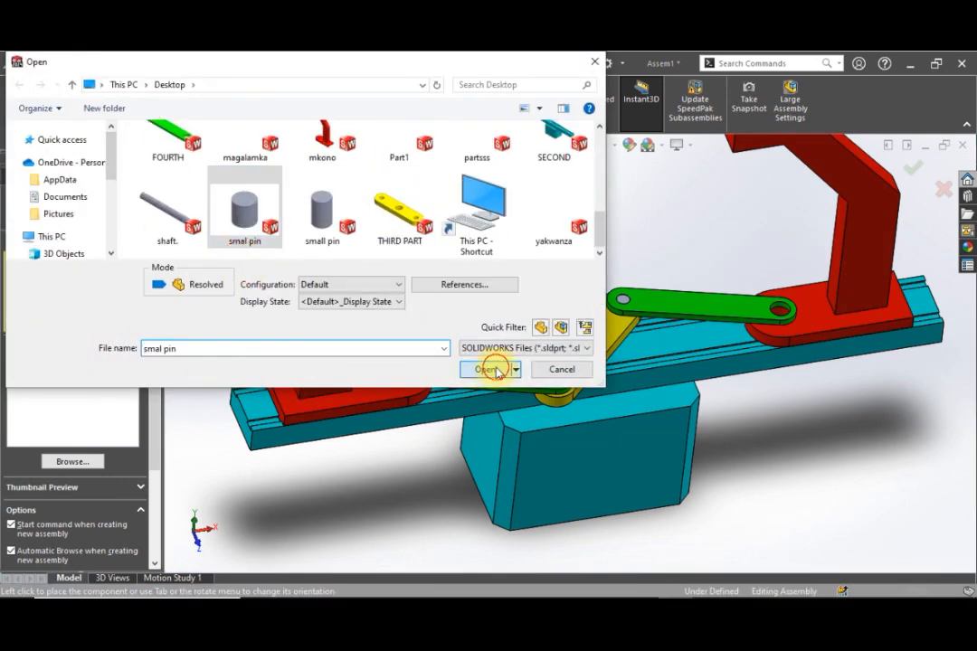
{"action": "left_click", "coordinate": [489, 369]}
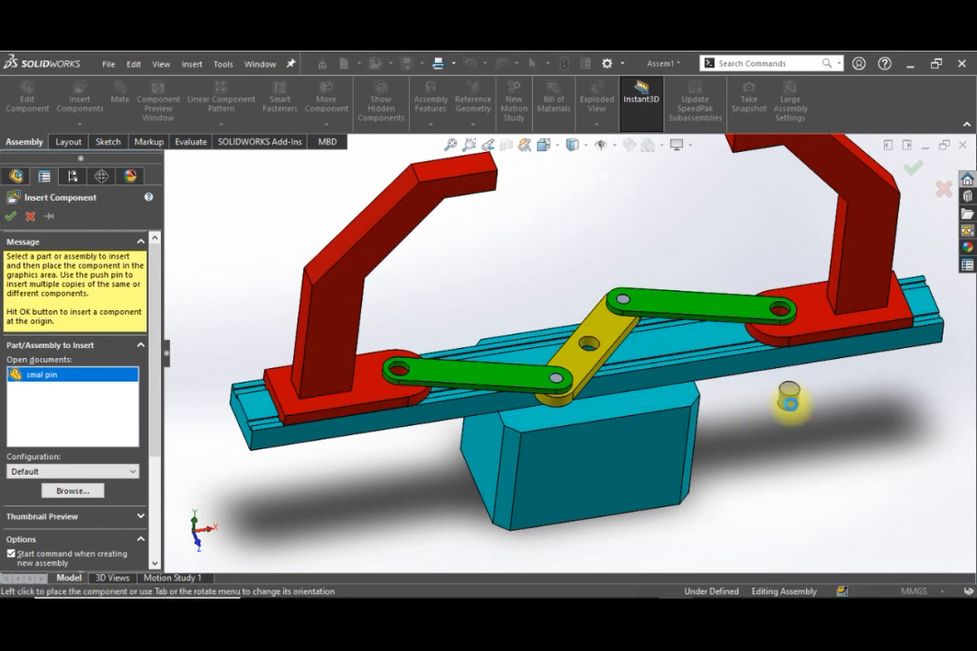
{"action": "left_click", "coordinate": [791, 409]}
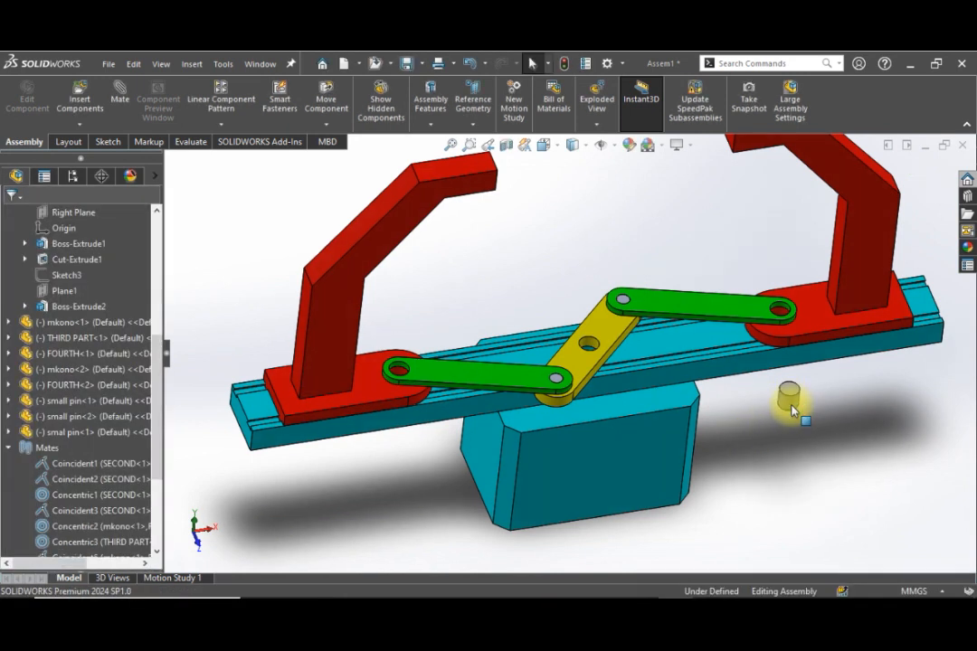
Add a concentric mate between the smal pin's cylindrical face and the first FOURTH link's open hole above the red mkono base.
{"action": "scroll", "coordinate": [823, 344], "scroll_direction": "down", "scroll_amount": 5}
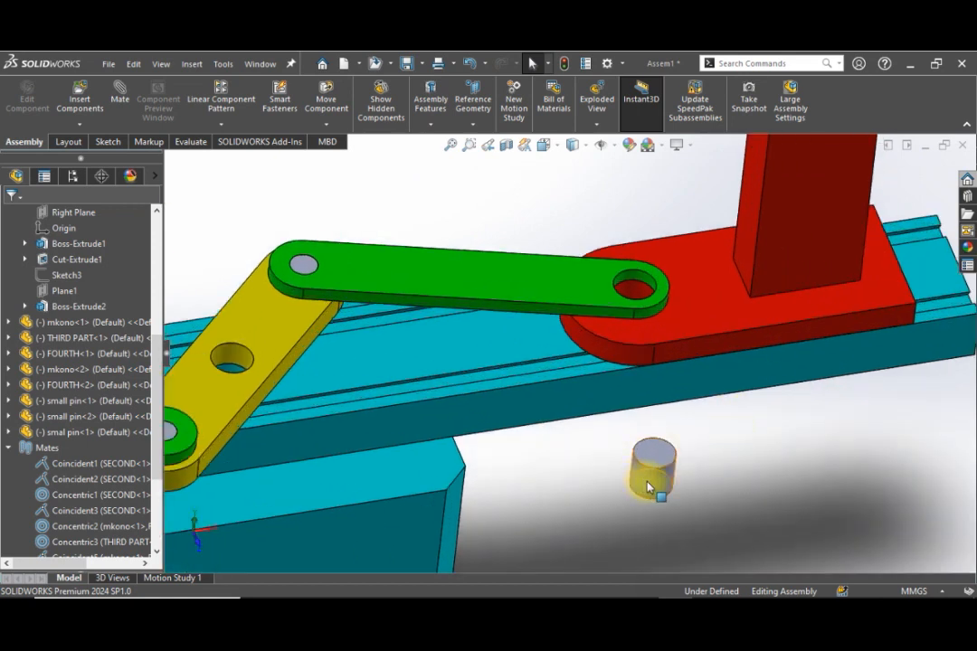
{"action": "left_click", "coordinate": [650, 484]}
{"action": "scroll", "coordinate": [636, 288], "scroll_direction": "down", "scroll_amount": 3}
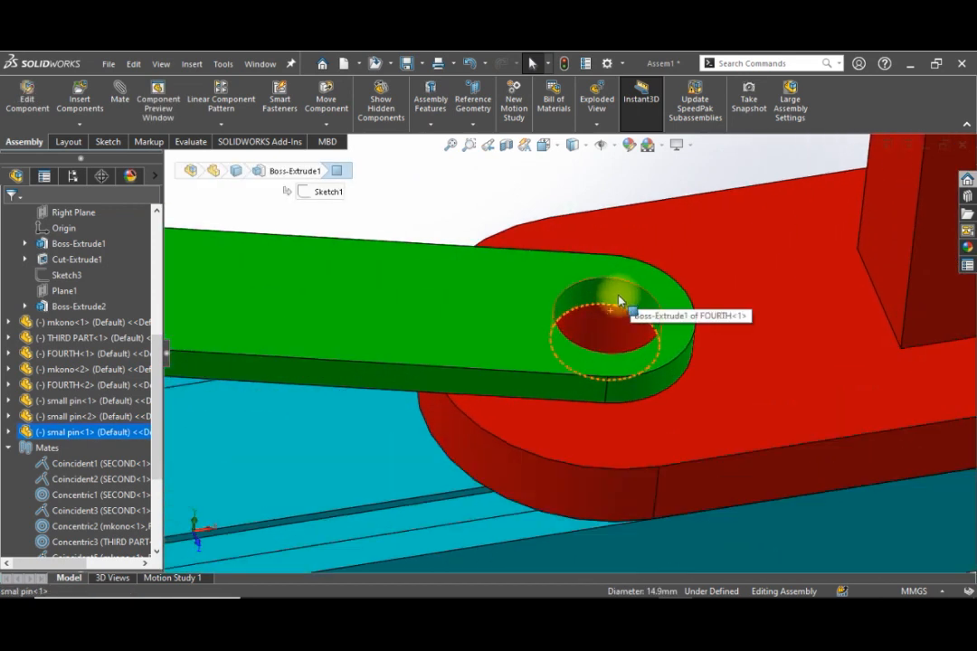
{"action": "left_click", "coordinate": [620, 301]}
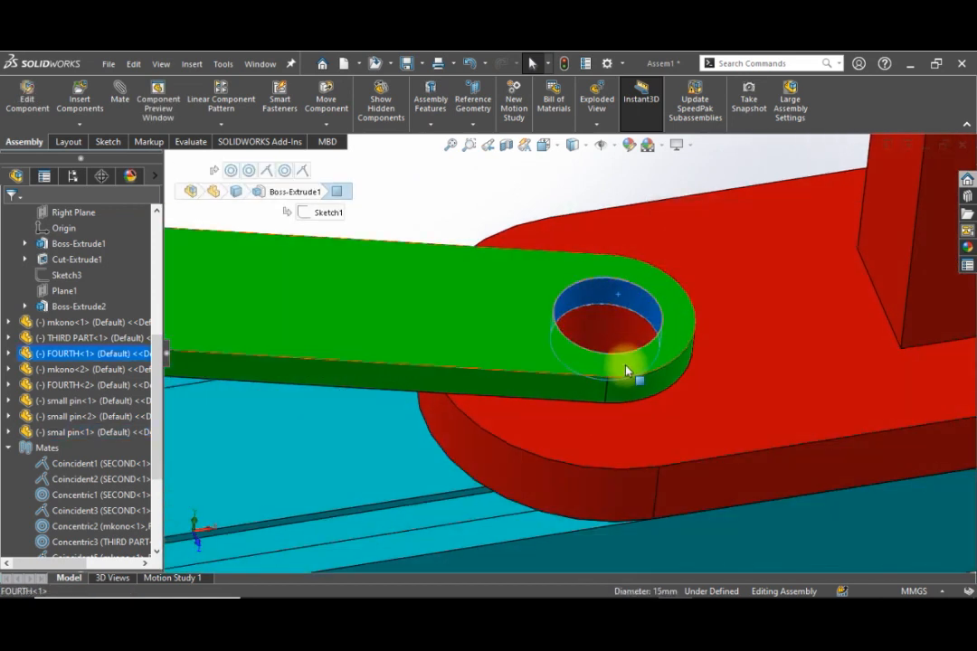
{"action": "scroll", "coordinate": [626, 371], "scroll_direction": "up", "scroll_amount": 5}
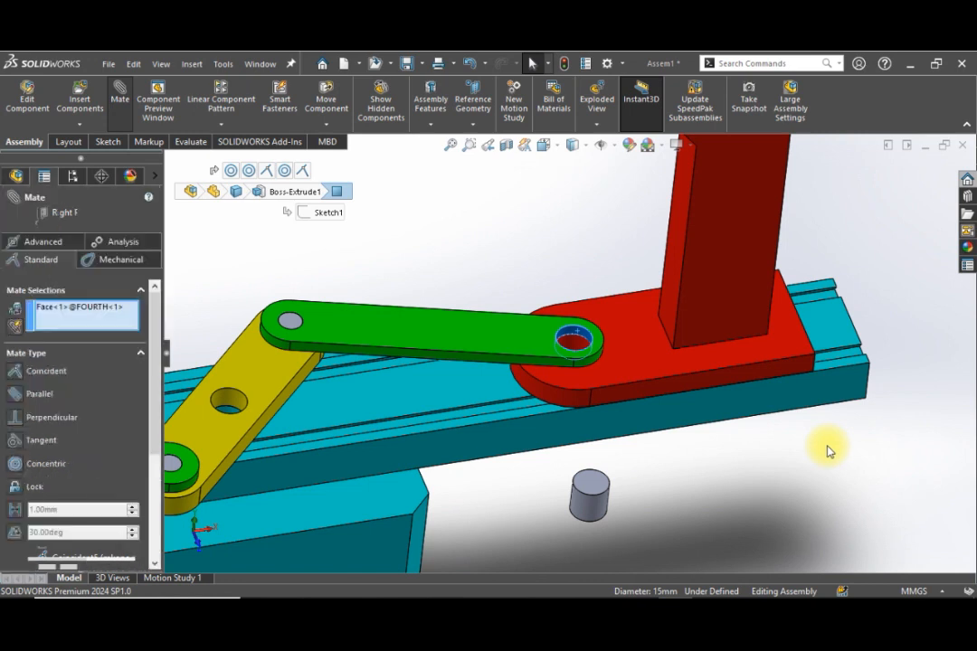
{"action": "left_click", "coordinate": [599, 507]}
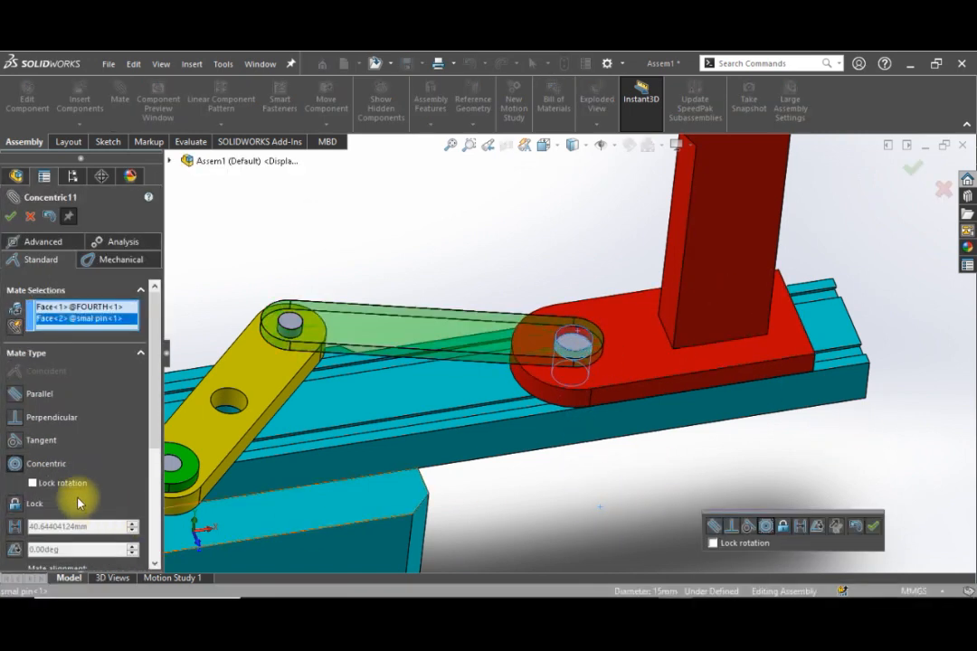
{"action": "left_click", "coordinate": [873, 527]}
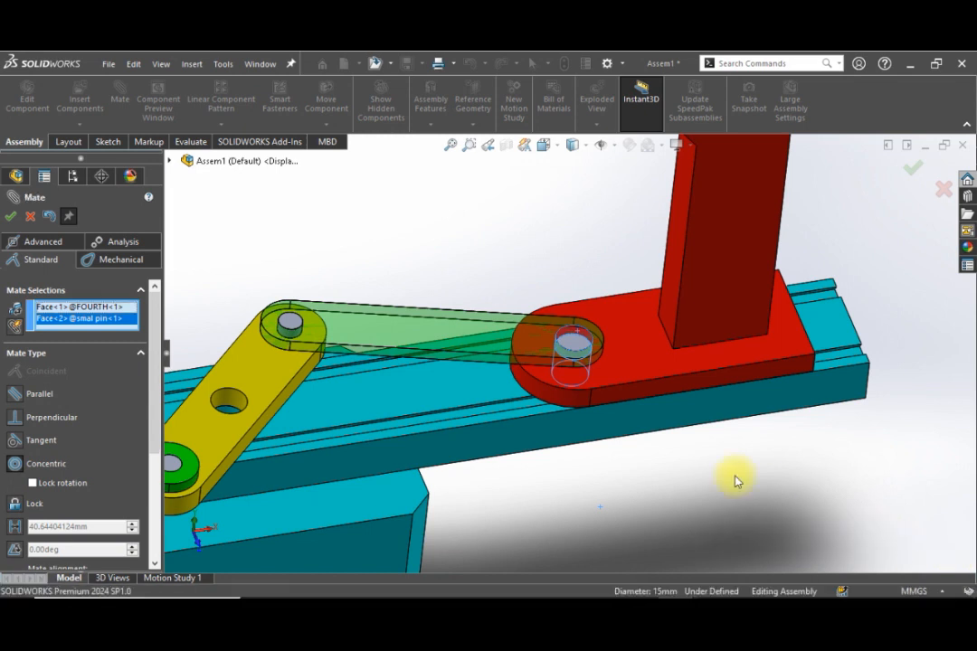
Add a coincident mate between the smal pin's top face and the first FOURTH link's top face, and finish mating.
{"action": "scroll", "coordinate": [611, 375], "scroll_direction": "down", "scroll_amount": 5}
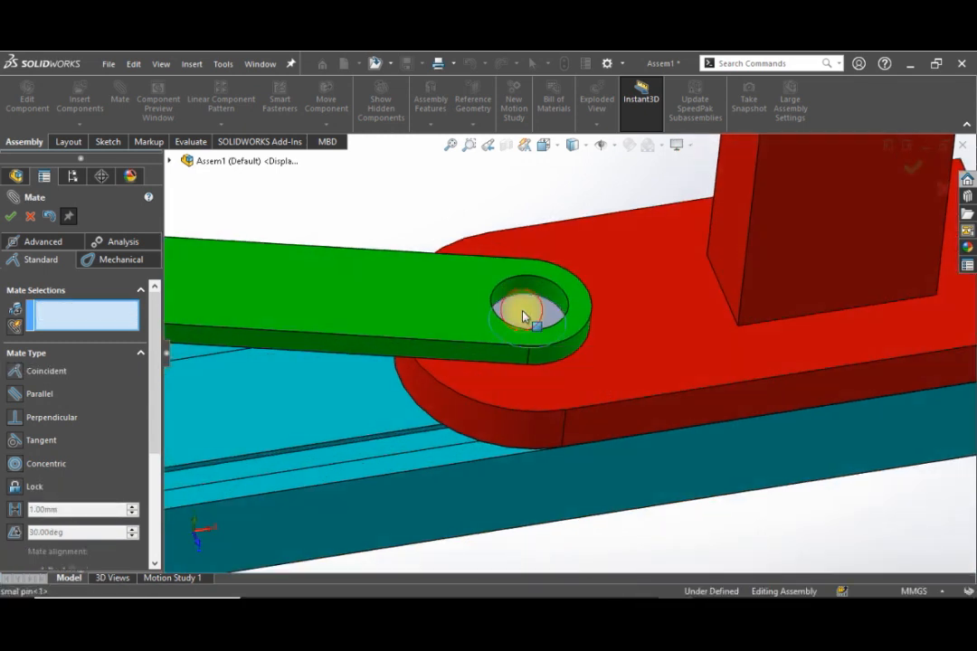
{"action": "left_click", "coordinate": [522, 310]}
{"action": "left_click", "coordinate": [439, 309]}
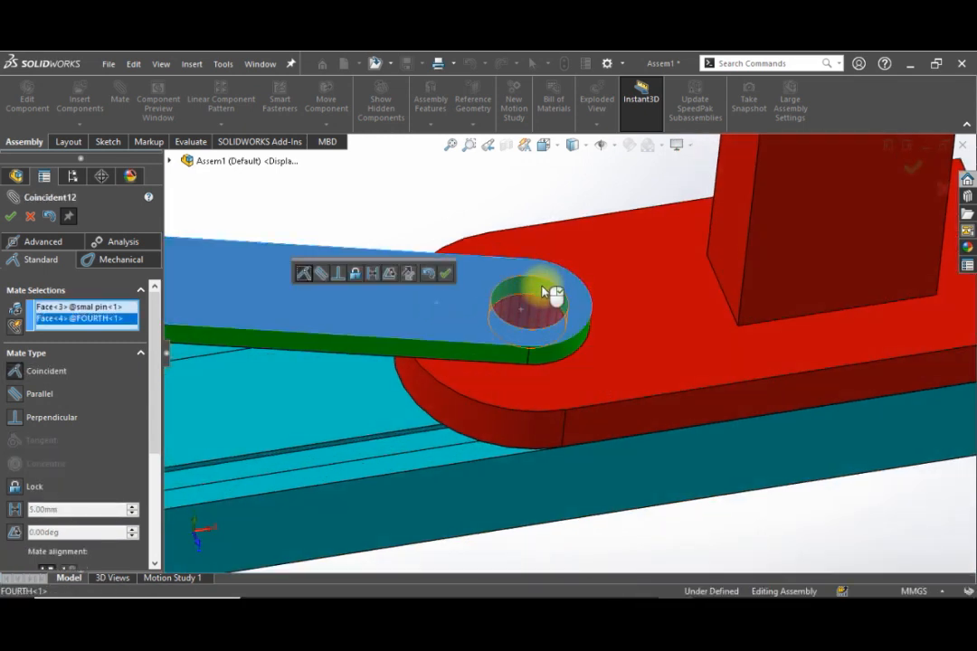
{"action": "left_click", "coordinate": [449, 277]}
{"action": "scroll", "coordinate": [456, 317], "scroll_direction": "up", "scroll_amount": 8}
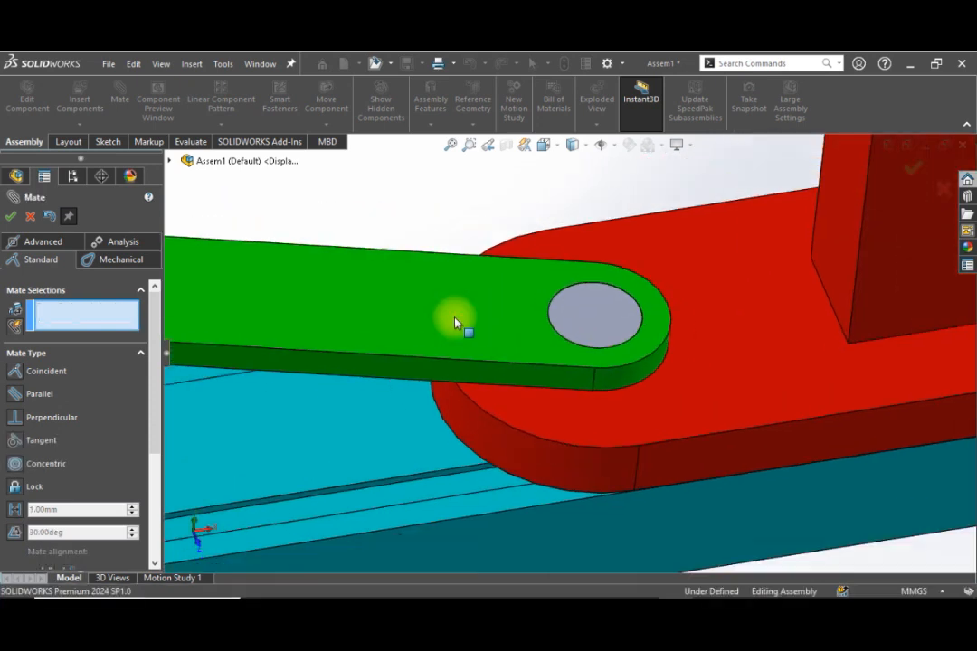
{"action": "scroll", "coordinate": [393, 362], "scroll_direction": "down", "scroll_amount": 5}
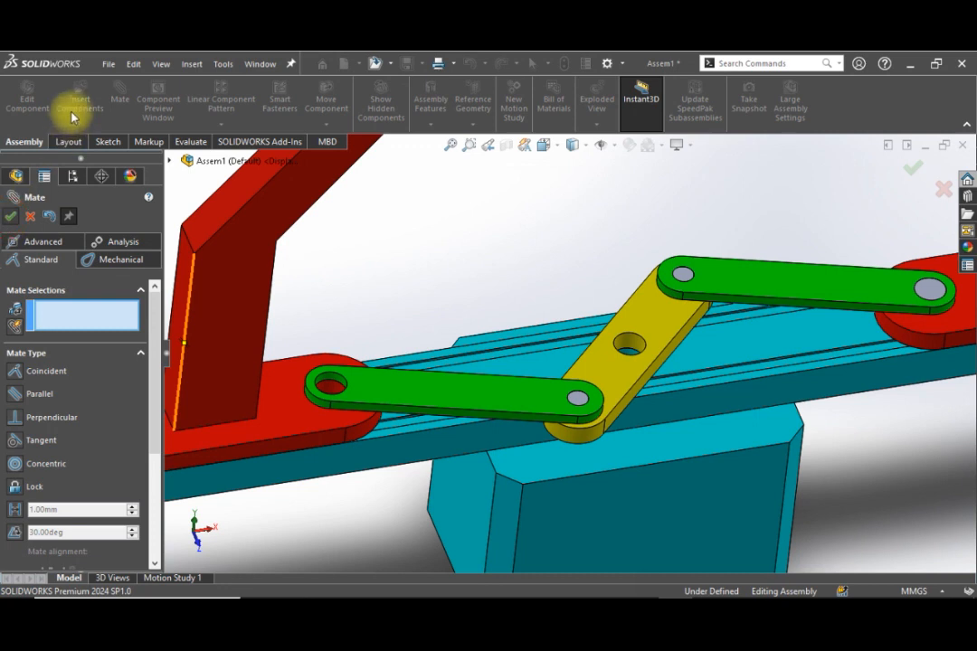
{"action": "key", "text": "Escape"}
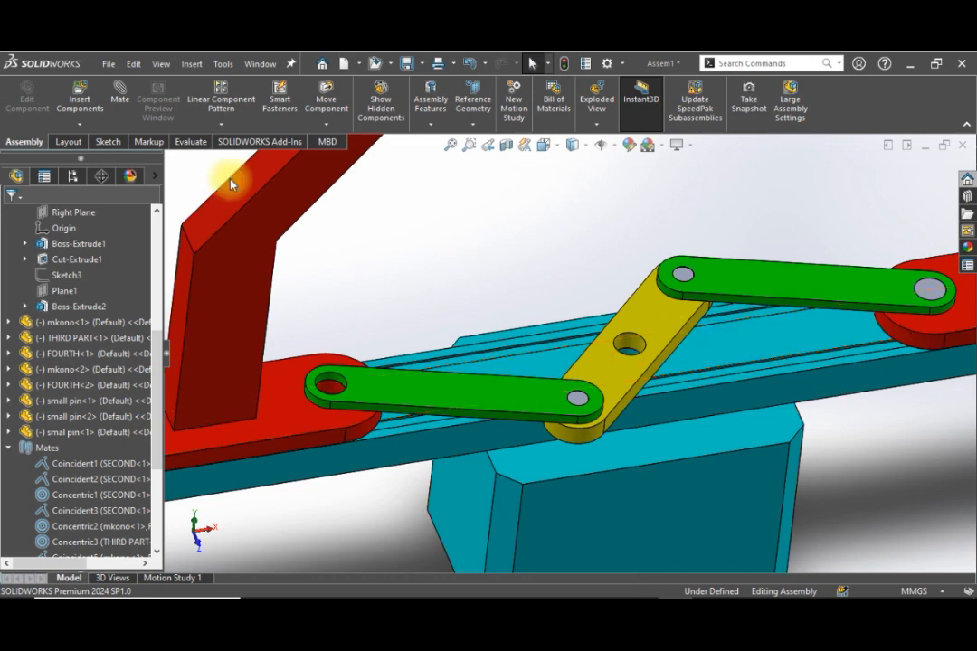
Insert a second smal pin in the empty space above the second FOURTH link's open hole.
{"action": "left_click", "coordinate": [79, 101]}
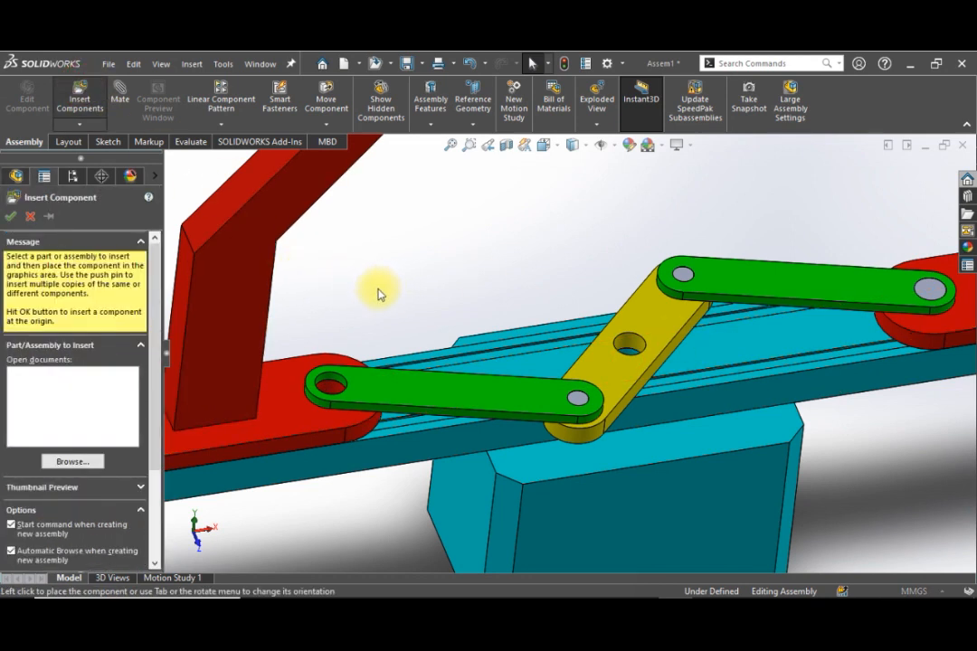
{"action": "scroll", "coordinate": [262, 269], "scroll_direction": "down", "scroll_amount": 5}
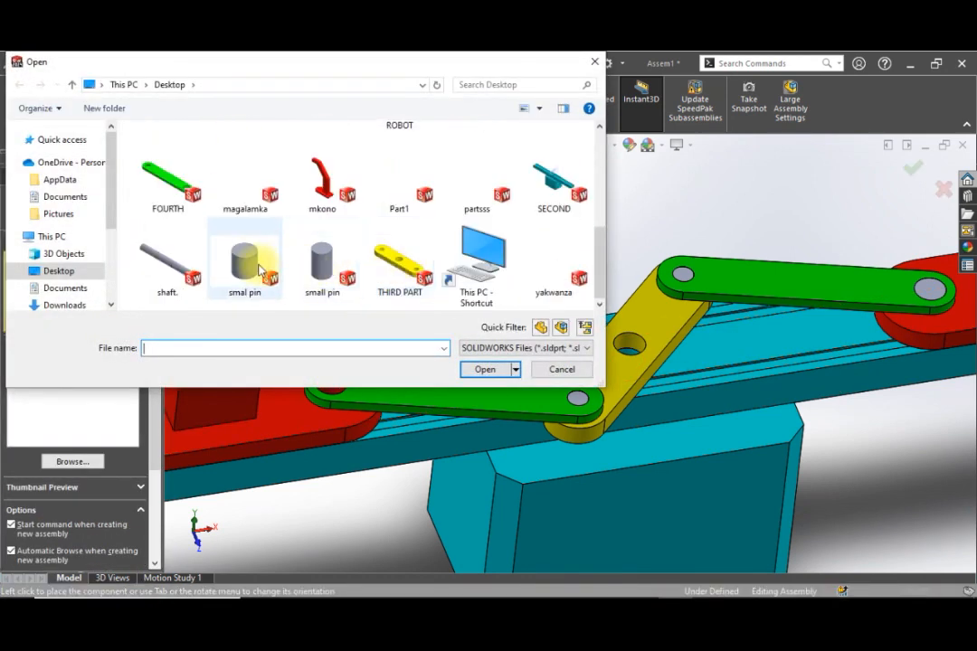
{"action": "left_click", "coordinate": [262, 269]}
{"action": "left_click", "coordinate": [486, 370]}
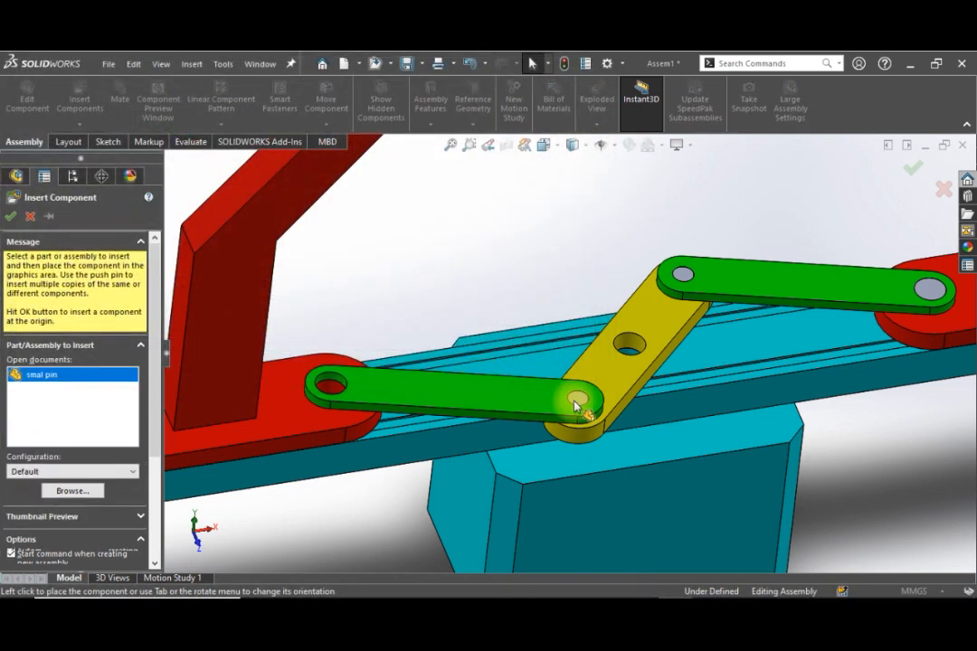
{"action": "scroll", "coordinate": [344, 384], "scroll_direction": "down", "scroll_amount": 2}
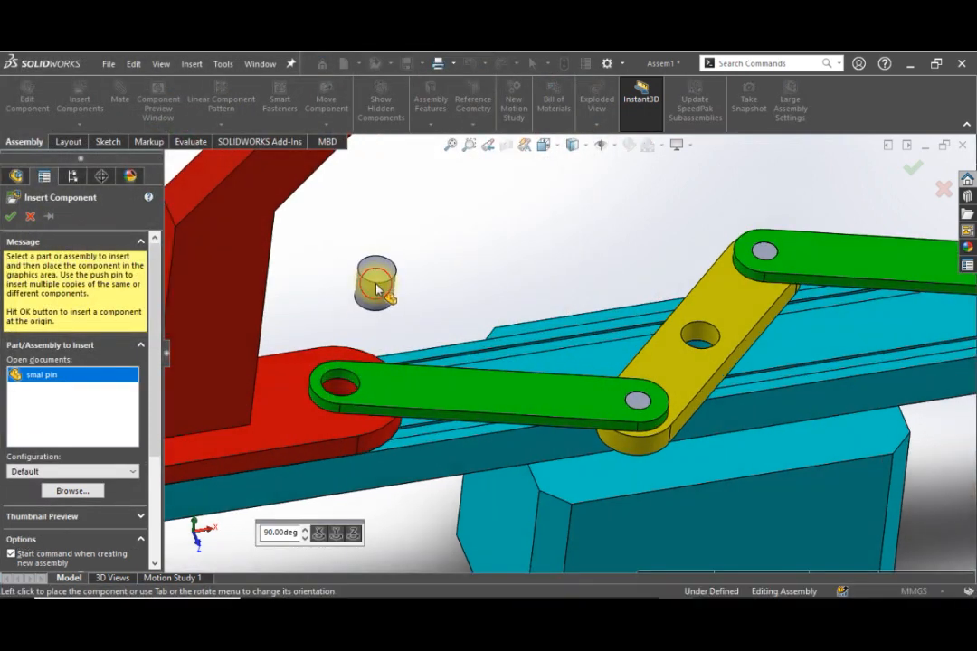
{"action": "left_click", "coordinate": [372, 283]}
Add a concentric mate between the second smal pin's cylindrical face and the second FOURTH link's open hole.
{"action": "scroll", "coordinate": [361, 283], "scroll_direction": "down", "scroll_amount": 3}
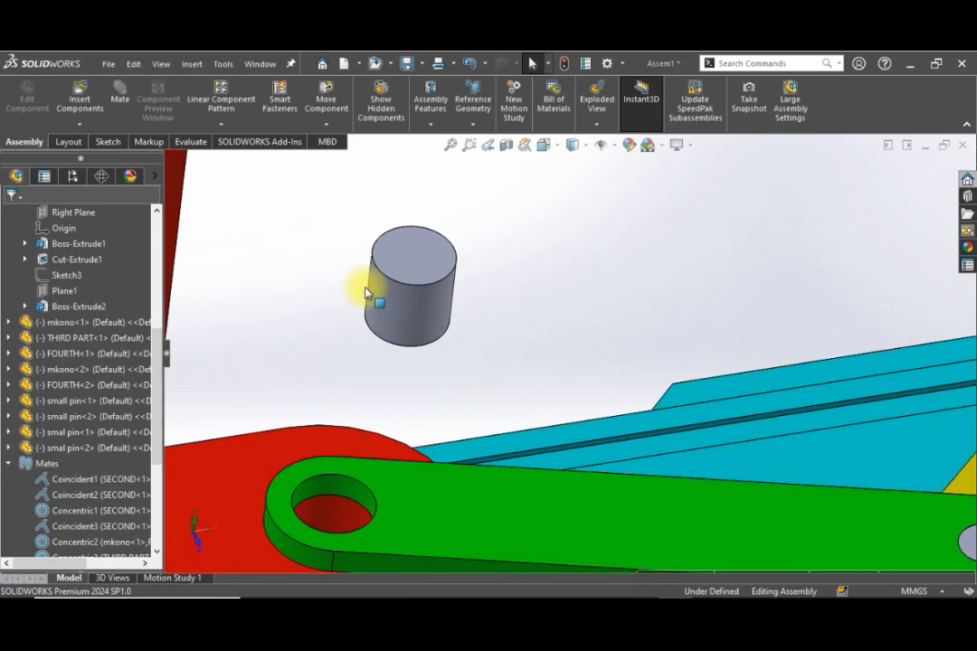
{"action": "left_click", "coordinate": [423, 316]}
{"action": "left_click", "coordinate": [332, 488]}
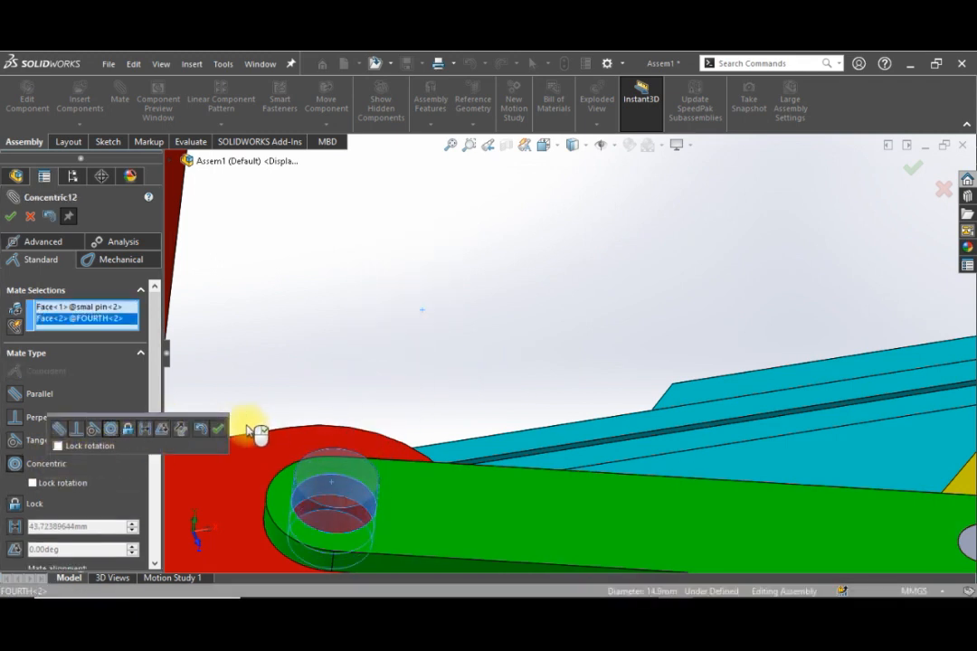
{"action": "left_click", "coordinate": [222, 430]}
Add a coincident mate between the second smal pin's top face and the second FOURTH link's top face, and finish mating.
{"action": "left_click", "coordinate": [340, 487]}
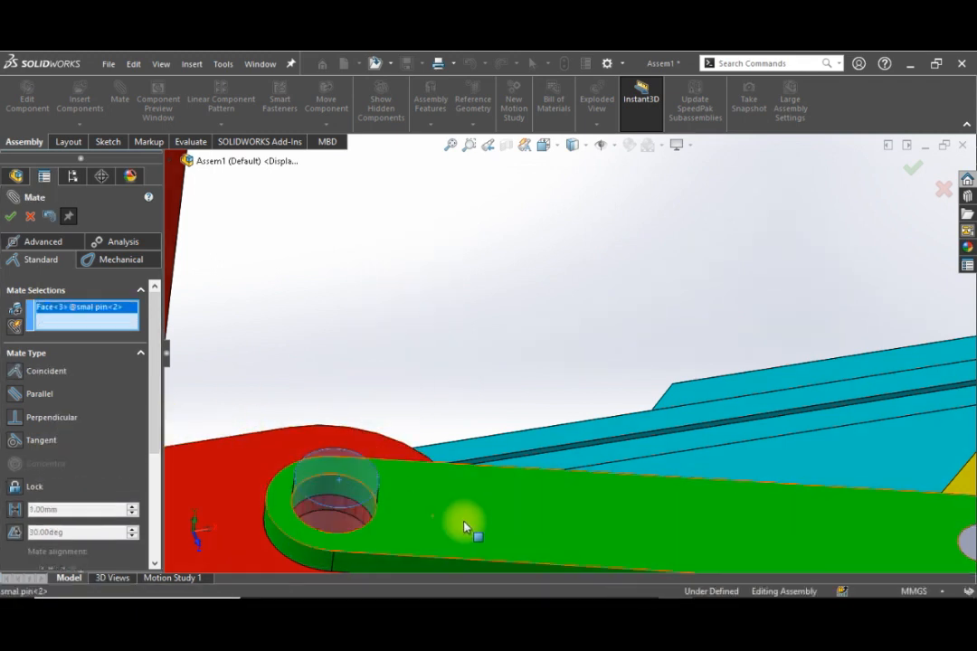
{"action": "left_click", "coordinate": [480, 527]}
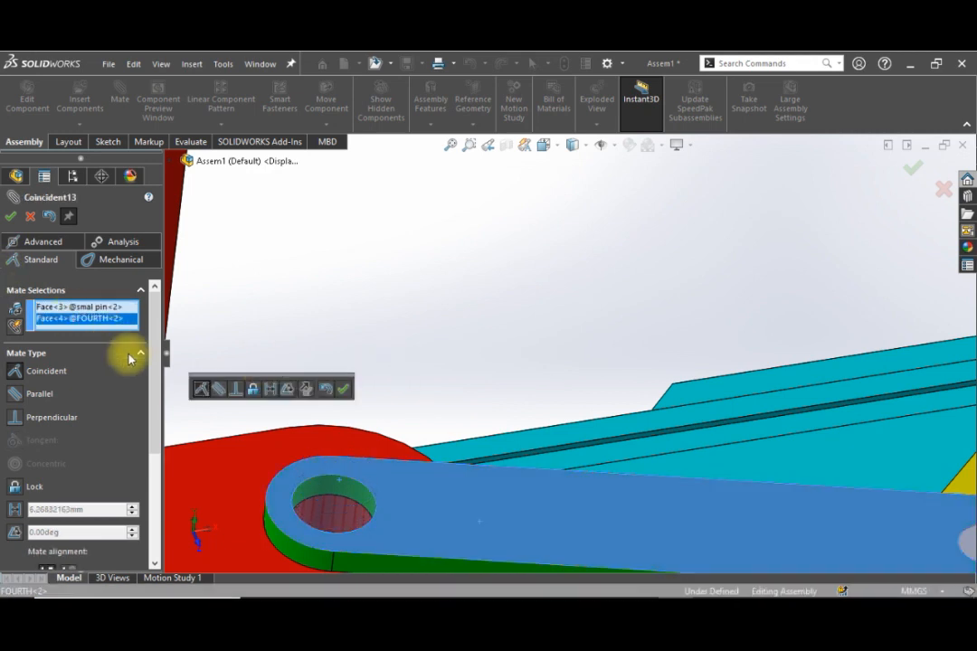
{"action": "left_click", "coordinate": [348, 391]}
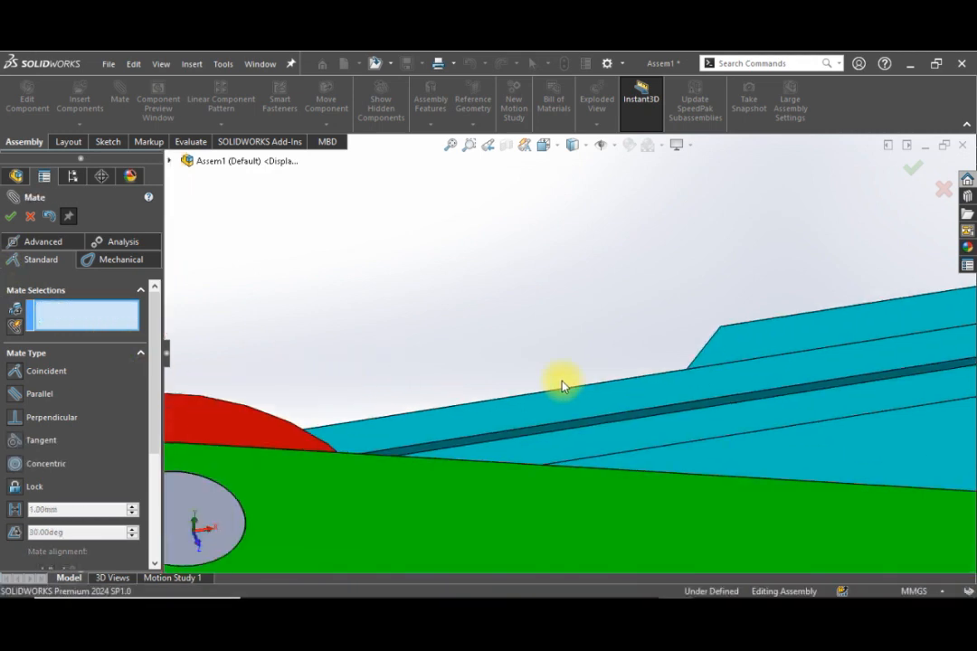
{"action": "scroll", "coordinate": [554, 387], "scroll_direction": "up", "scroll_amount": 5}
{"action": "scroll", "coordinate": [722, 380], "scroll_direction": "down", "scroll_amount": 5}
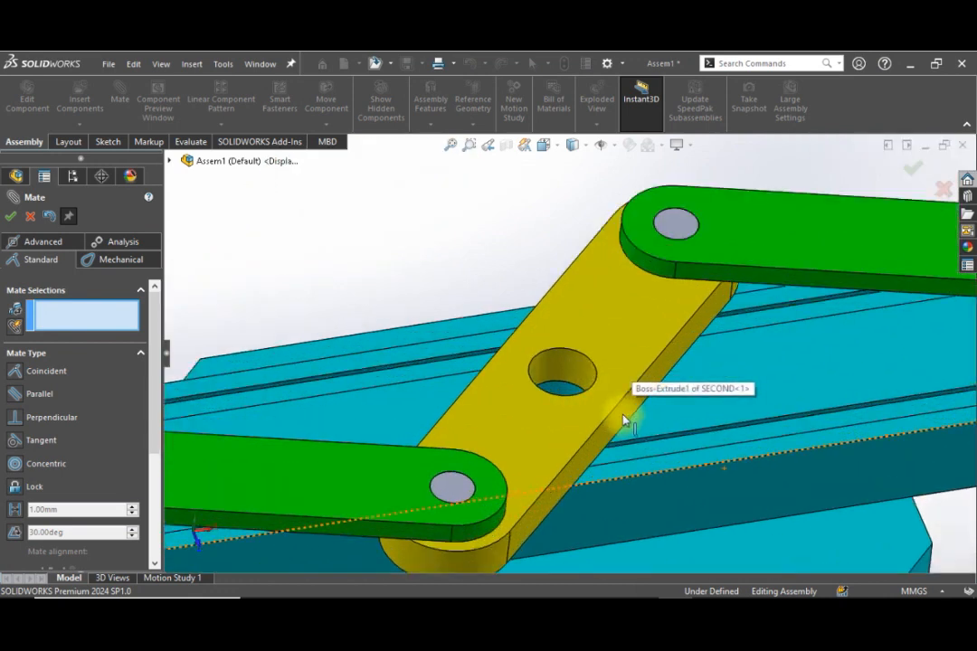
{"action": "scroll", "coordinate": [608, 391], "scroll_direction": "down", "scroll_amount": 2}
{"action": "scroll", "coordinate": [607, 396], "scroll_direction": "up", "scroll_amount": 2}
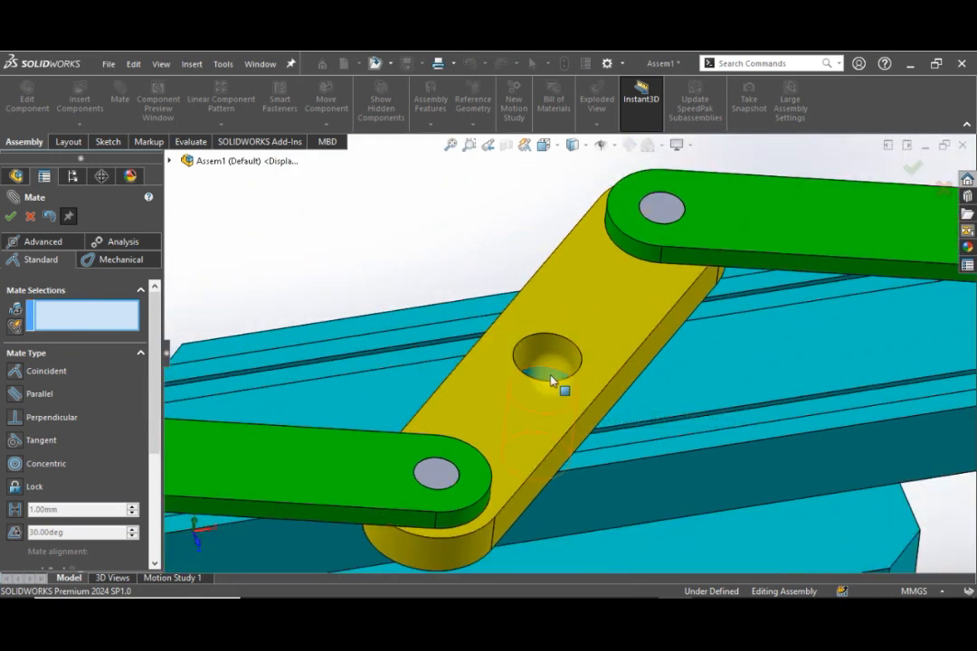
{"action": "left_click", "coordinate": [13, 219]}
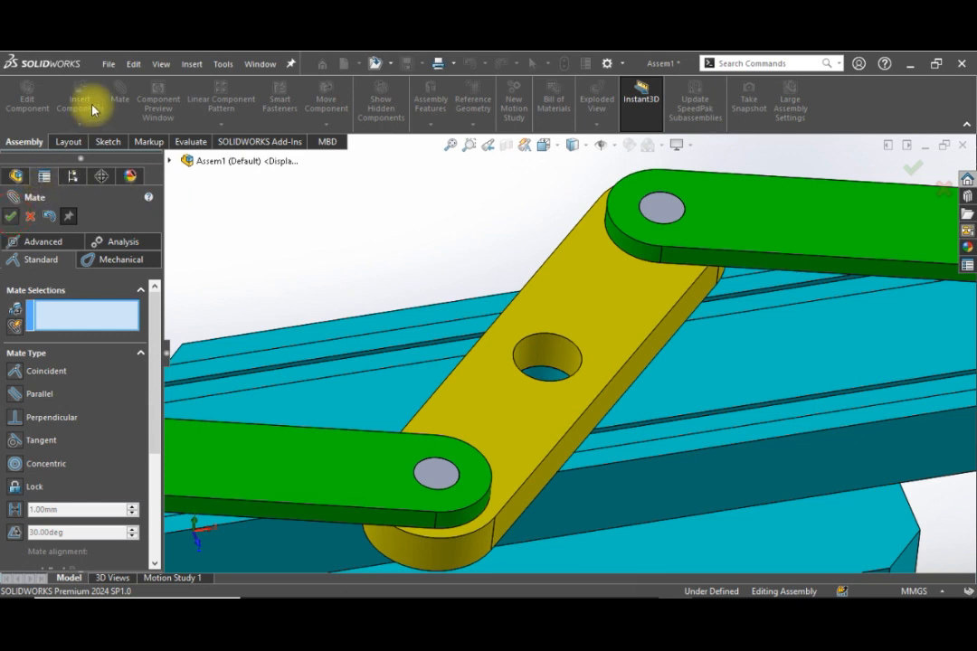
Insert a third smal pin in the empty space beside the yellow THIRD PART.
{"action": "left_click", "coordinate": [79, 102]}
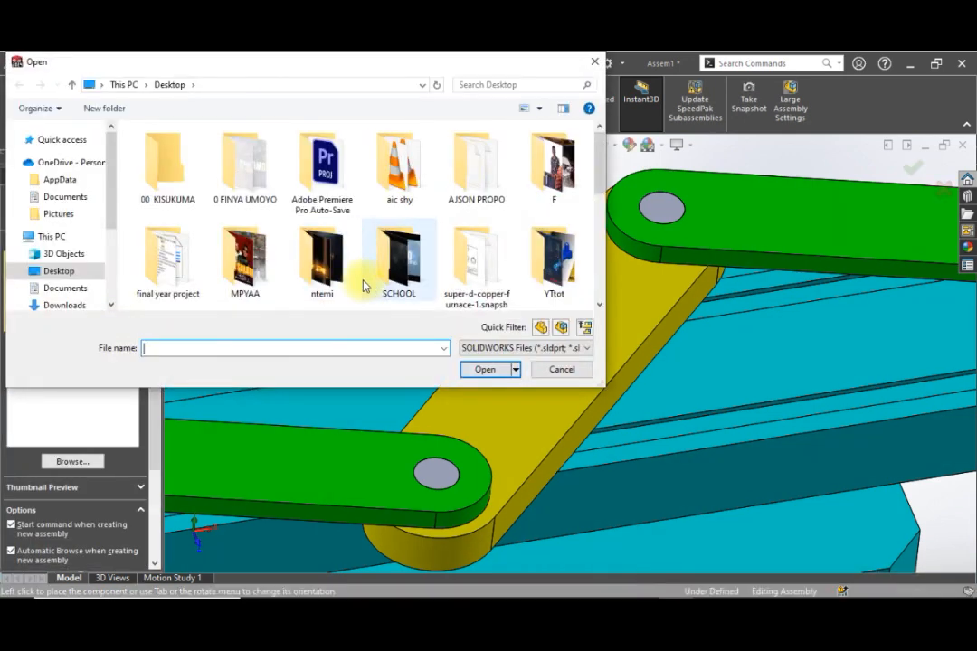
{"action": "scroll", "coordinate": [363, 284], "scroll_direction": "down", "scroll_amount": 5}
{"action": "left_click", "coordinate": [267, 276]}
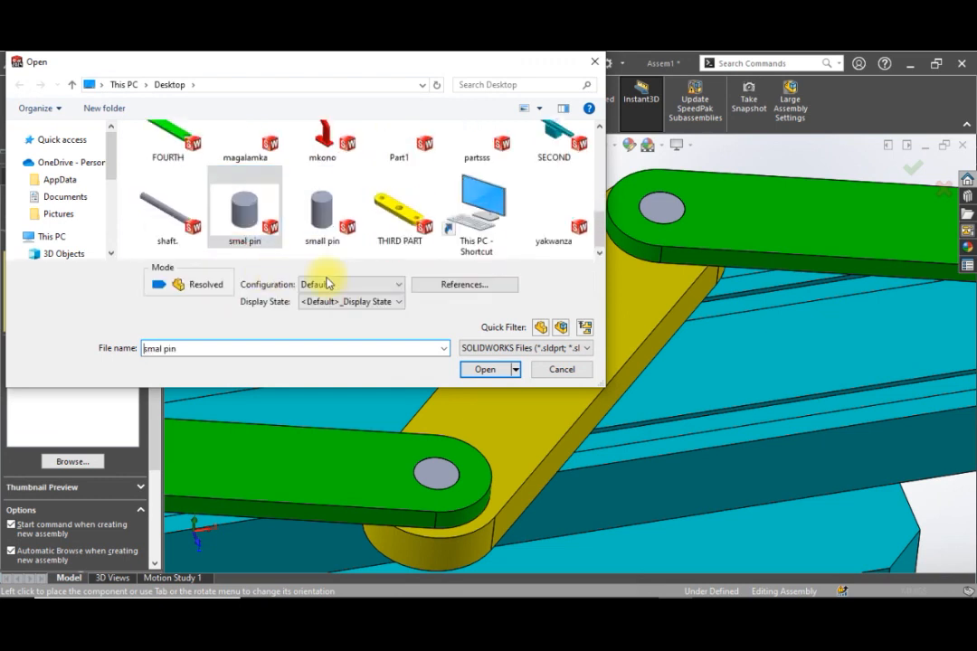
{"action": "left_click", "coordinate": [471, 369]}
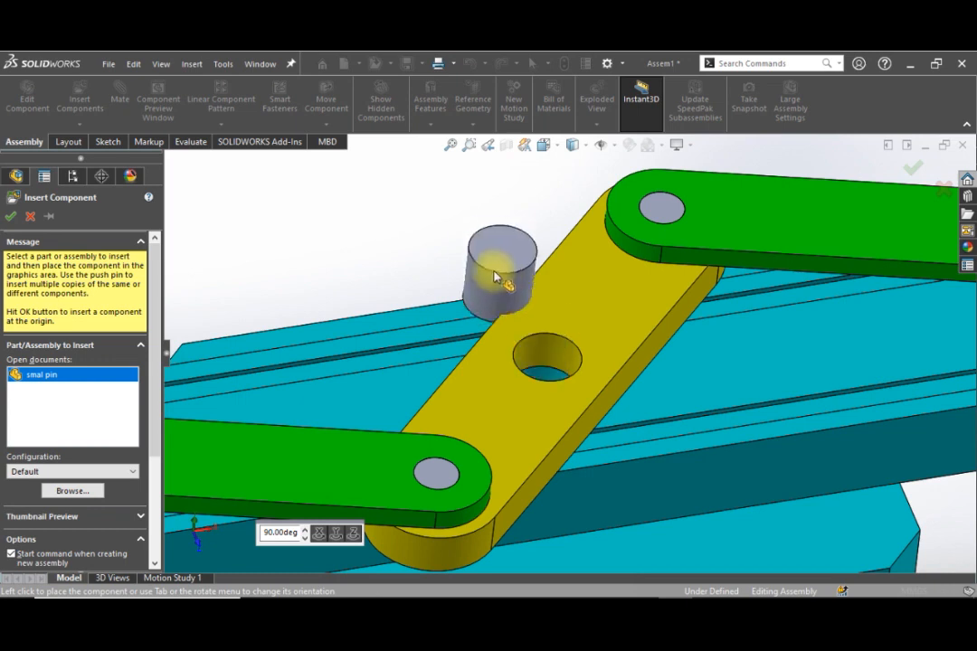
{"action": "left_click", "coordinate": [493, 255]}
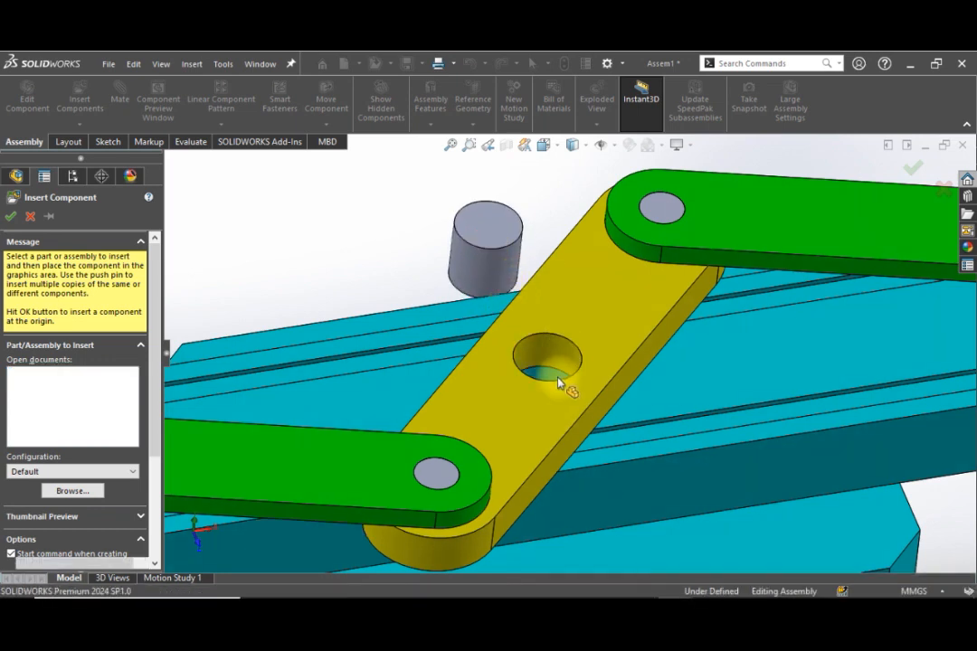
Add a concentric mate between the third smal pin's cylindrical face and the THIRD PART's centre hole.
{"action": "scroll", "coordinate": [561, 379], "scroll_direction": "down", "scroll_amount": 3}
{"action": "left_click", "coordinate": [120, 95]}
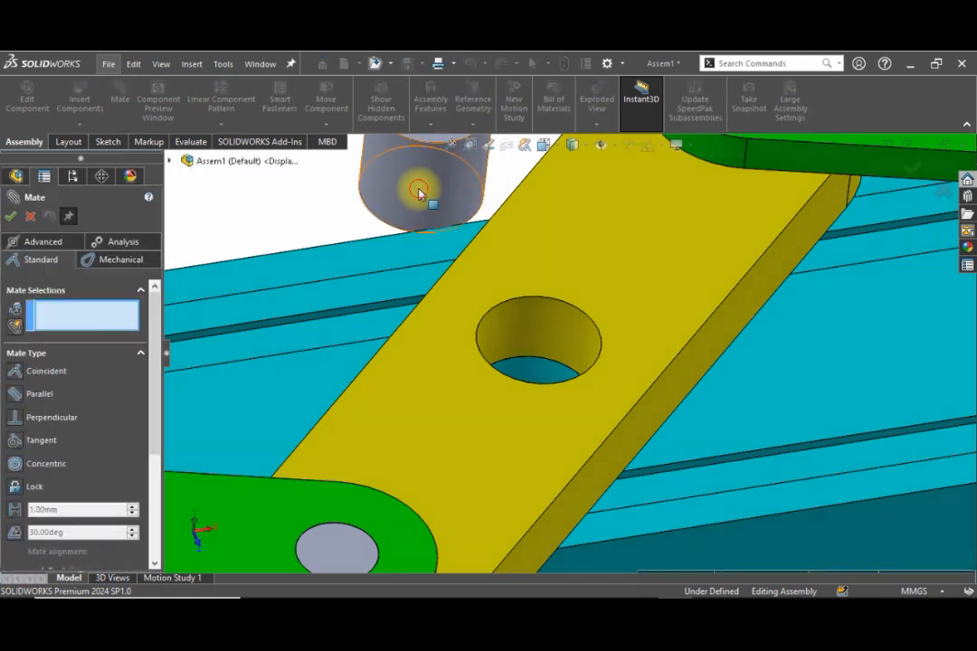
{"action": "left_click", "coordinate": [418, 192]}
{"action": "left_click", "coordinate": [536, 323]}
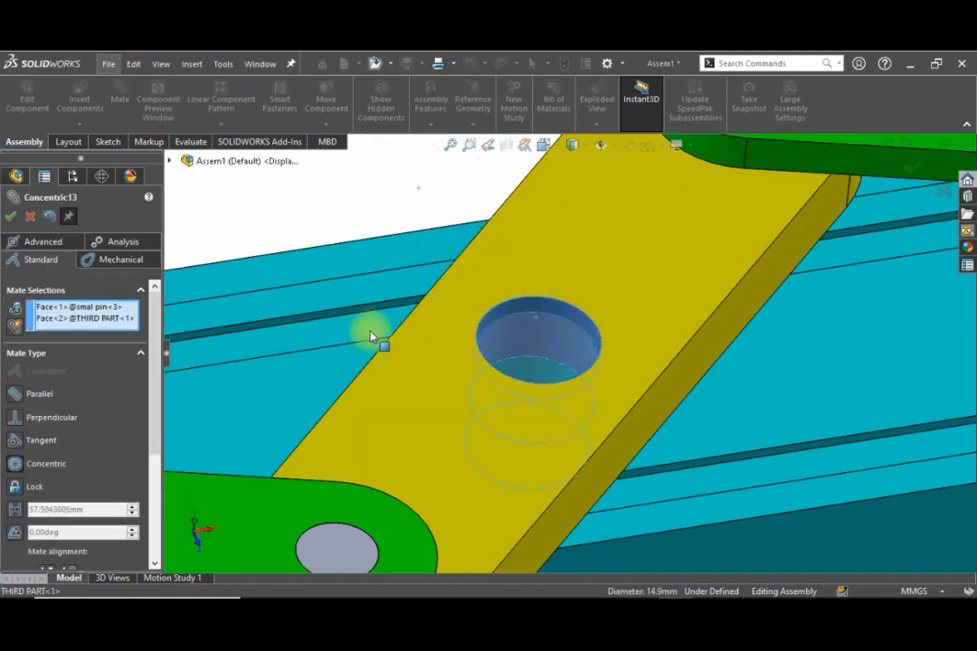
{"action": "left_click", "coordinate": [352, 300]}
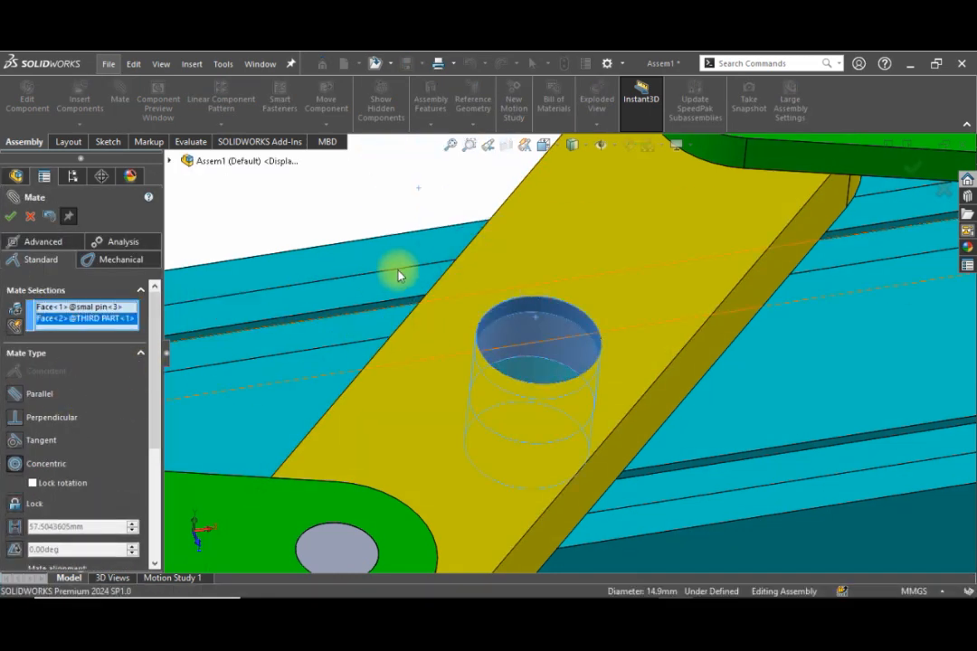
Add a coincident mate between the third smal pin's top face and the THIRD PART's top face.
{"action": "scroll", "coordinate": [543, 346], "scroll_direction": "down", "scroll_amount": 3}
{"action": "left_click", "coordinate": [534, 348]}
{"action": "scroll", "coordinate": [617, 362], "scroll_direction": "up", "scroll_amount": 5}
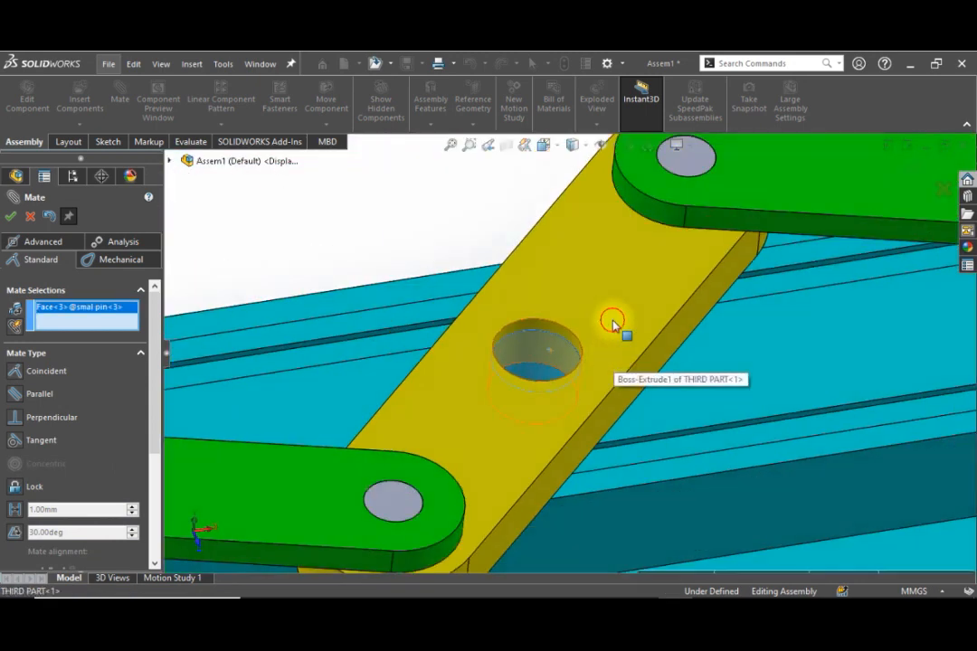
{"action": "left_click", "coordinate": [613, 326]}
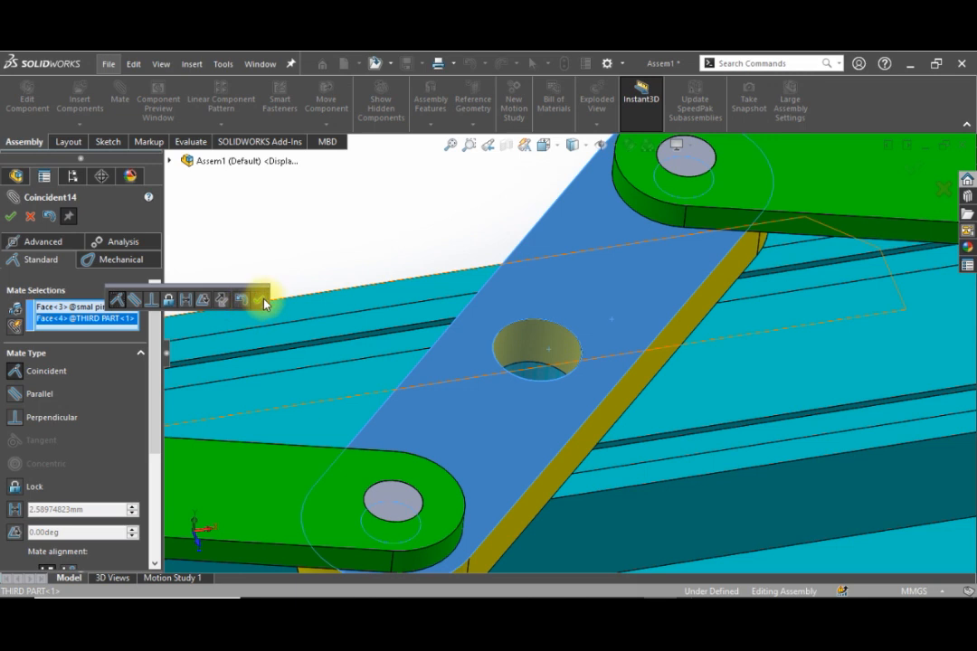
{"action": "left_click", "coordinate": [264, 305]}
{"action": "scroll", "coordinate": [579, 353], "scroll_direction": "up", "scroll_amount": 6}
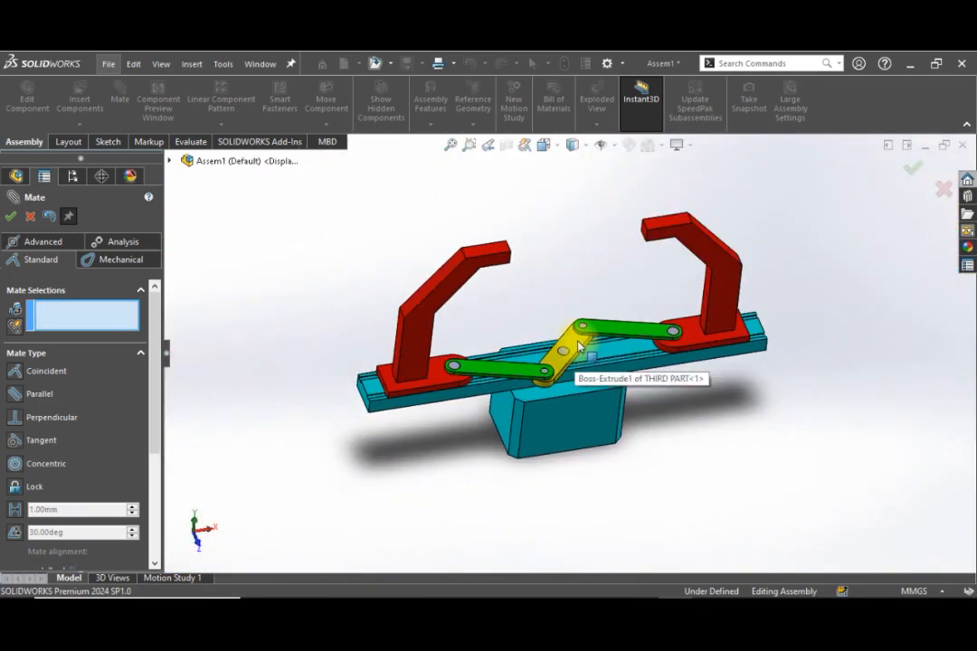
Slide a red gripper arm outward along the rail until the links line up with the THIRD PART, and finish mating.
{"action": "scroll", "coordinate": [579, 346], "scroll_direction": "down", "scroll_amount": 3}
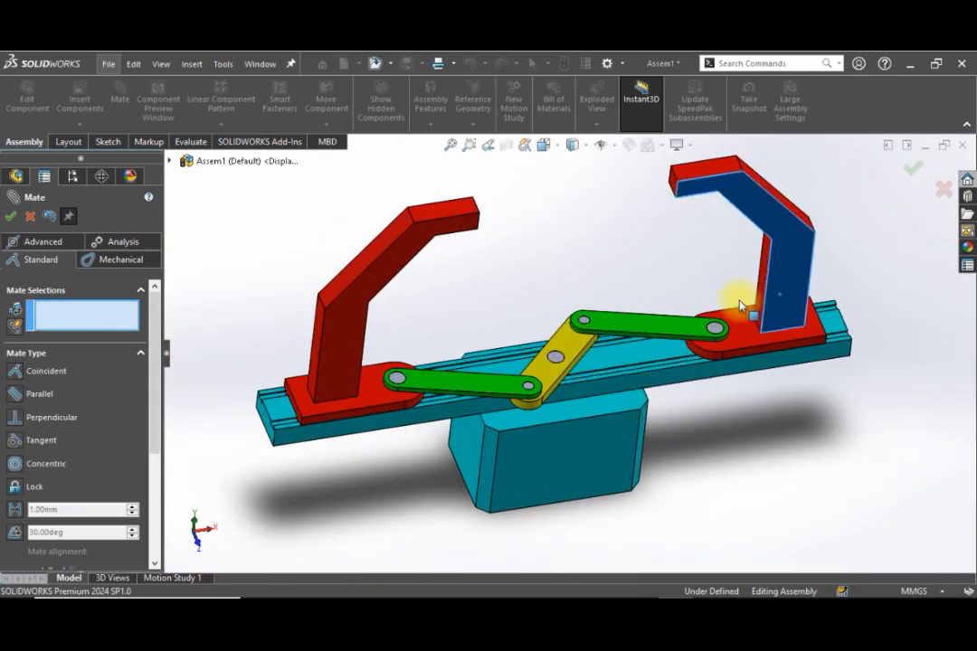
{"action": "left_click_drag", "start_coordinate": [740, 306], "coordinate": [816, 288]}
{"action": "left_click_drag", "start_coordinate": [742, 295], "coordinate": [830, 302]}
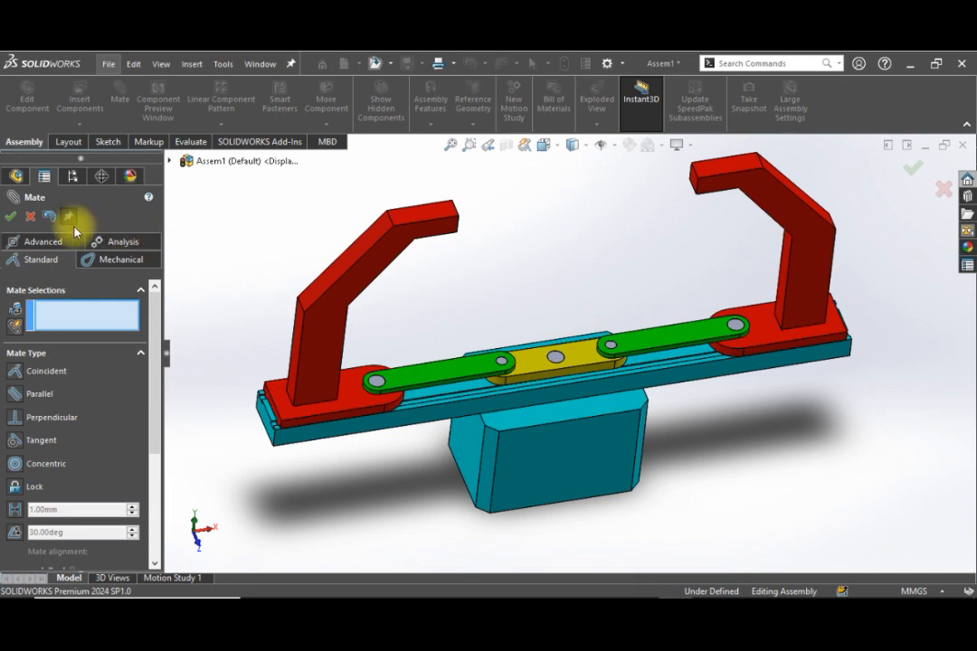
{"action": "left_click", "coordinate": [13, 217]}
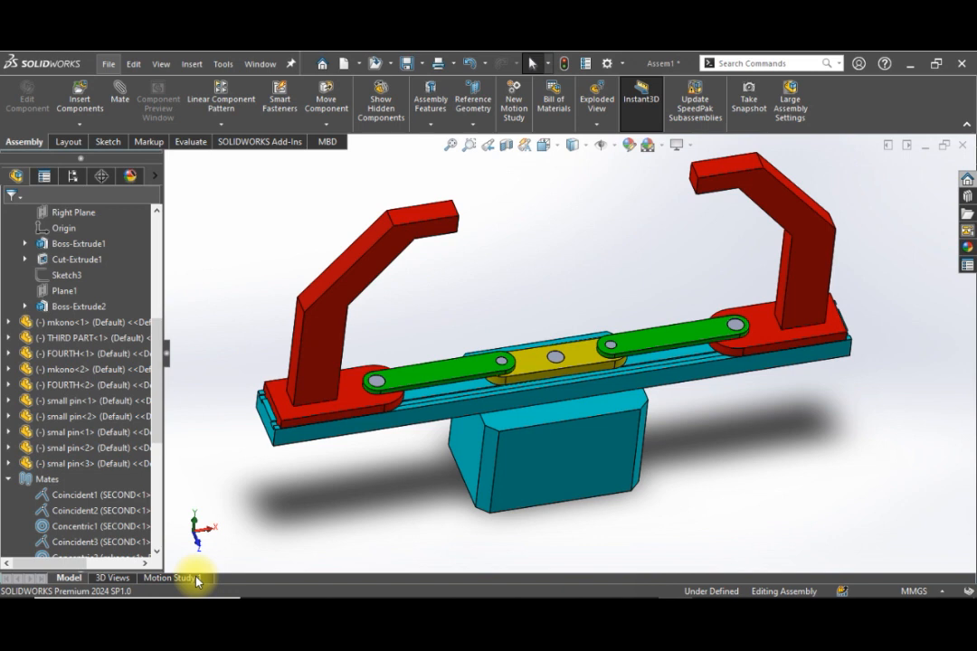
Open Motion Study 1 for the gripper assembly and start defining a rotary motor.
{"action": "left_click", "coordinate": [193, 578]}
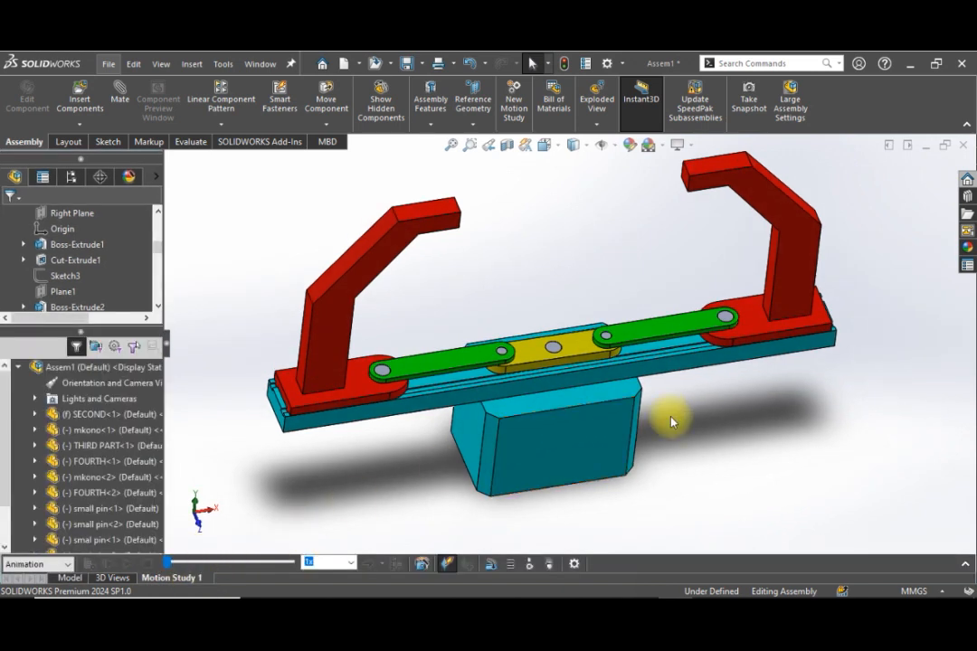
{"action": "scroll", "coordinate": [610, 360], "scroll_direction": "down", "scroll_amount": 2}
{"action": "scroll", "coordinate": [599, 354], "scroll_direction": "up", "scroll_amount": 4}
{"action": "scroll", "coordinate": [549, 336], "scroll_direction": "down", "scroll_amount": 4}
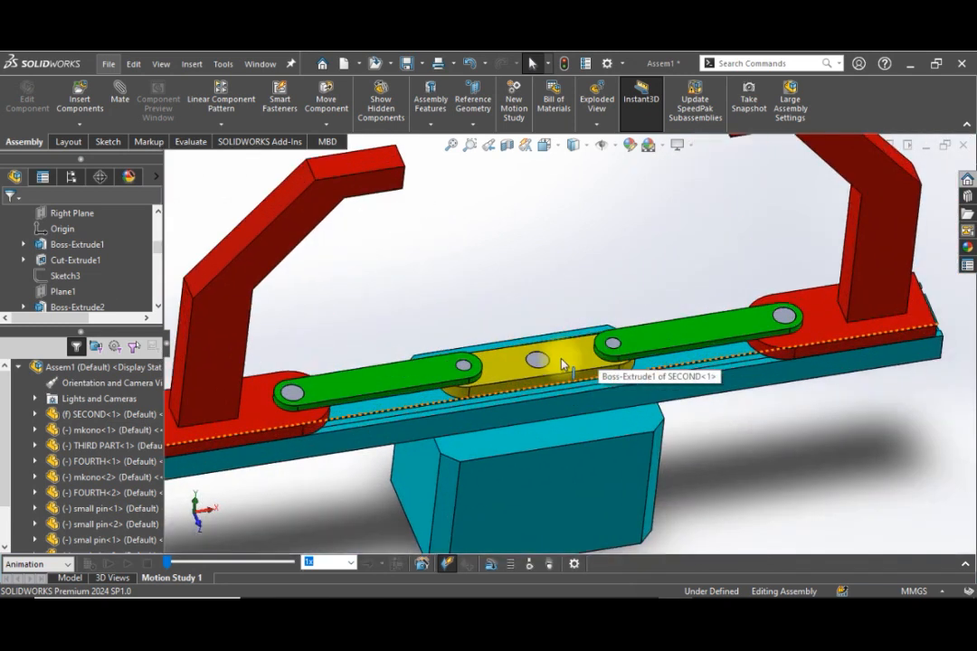
{"action": "scroll", "coordinate": [561, 364], "scroll_direction": "up", "scroll_amount": 3}
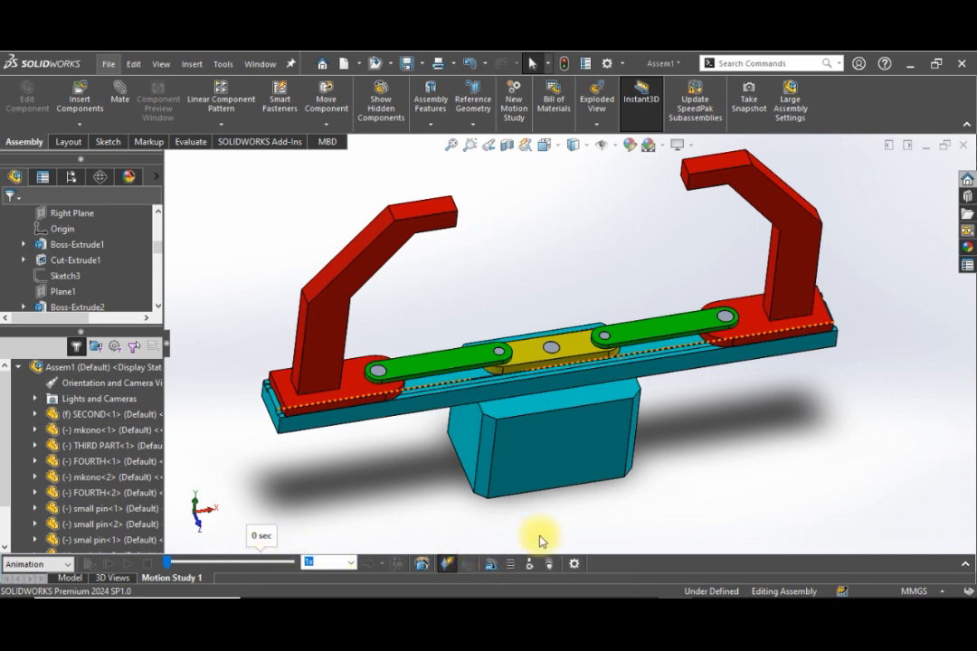
{"action": "left_click", "coordinate": [491, 566]}
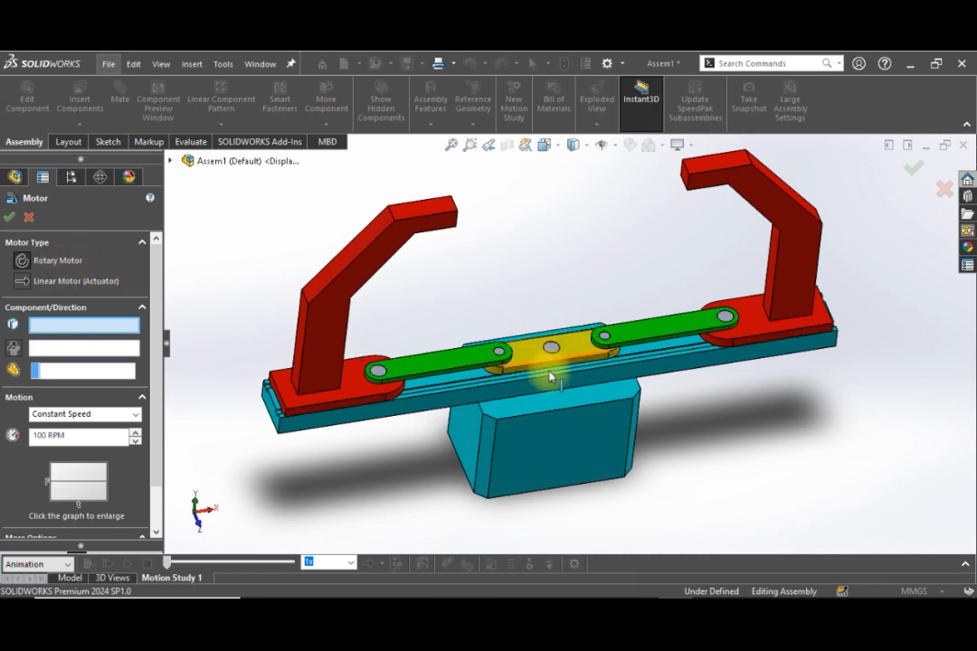
{"action": "scroll", "coordinate": [552, 378], "scroll_direction": "down", "scroll_amount": 5}
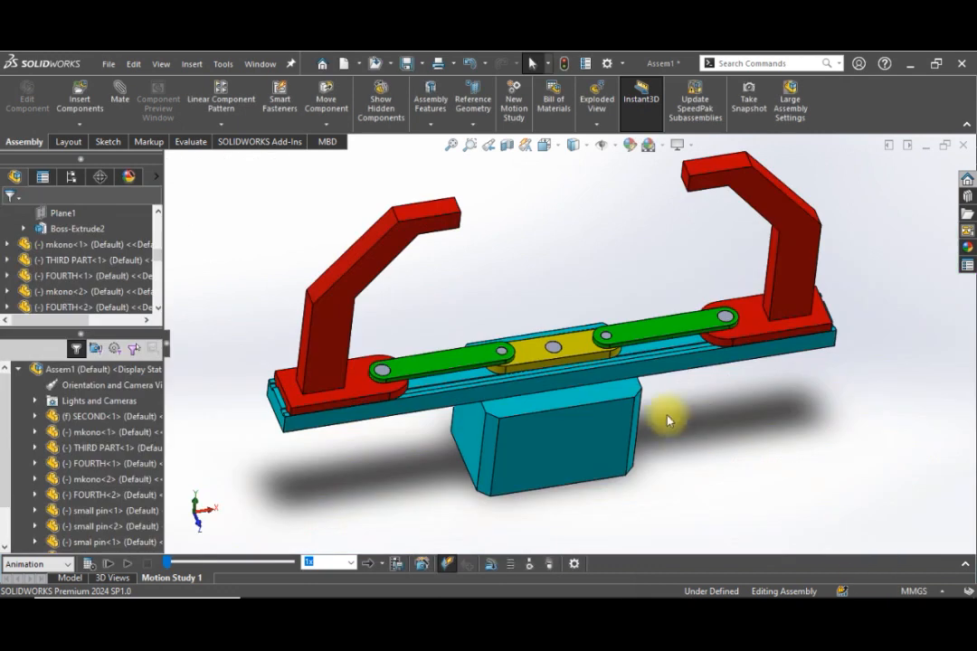
Add a rotary motor at a constant 100 RPM on the SECOND part's face beneath the THIRD PART's centre pin.
{"action": "scroll", "coordinate": [562, 371], "scroll_direction": "down", "scroll_amount": 2}
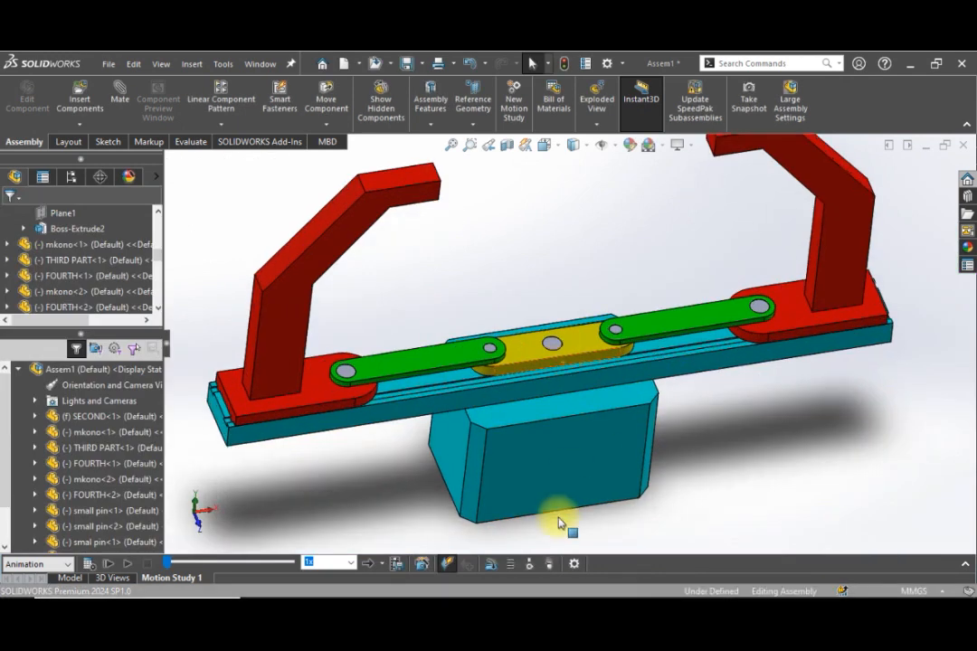
{"action": "left_click", "coordinate": [493, 565]}
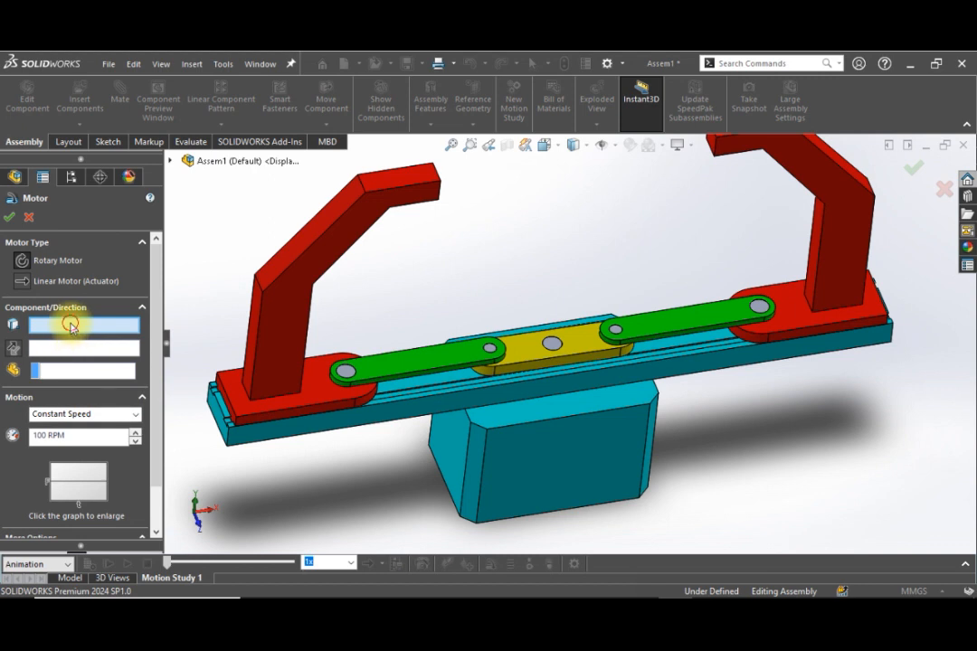
{"action": "scroll", "coordinate": [551, 333], "scroll_direction": "down", "scroll_amount": 5}
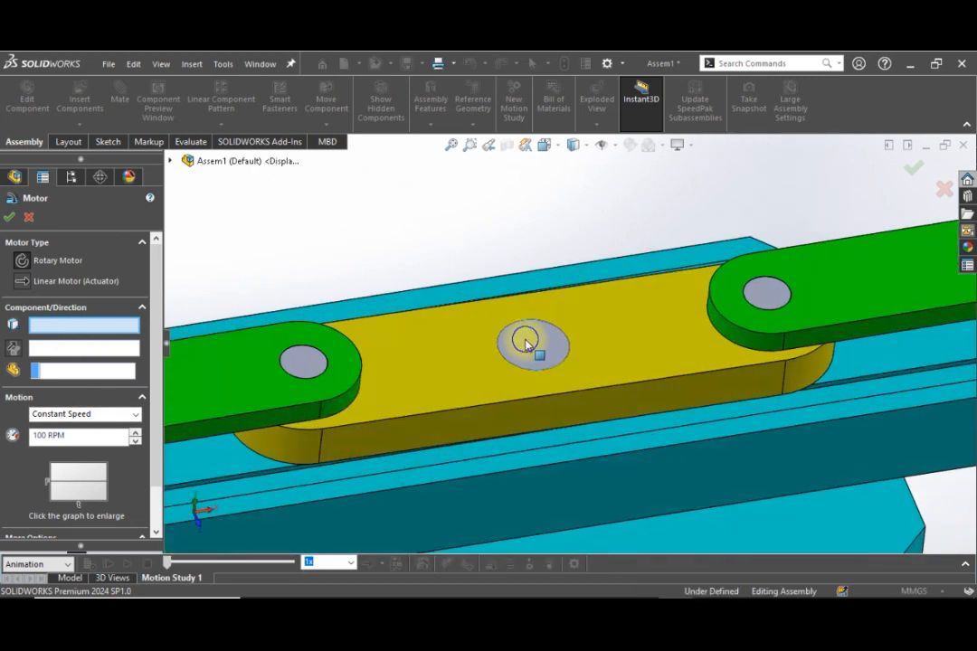
{"action": "right_click", "coordinate": [525, 343]}
{"action": "left_click", "coordinate": [572, 401]}
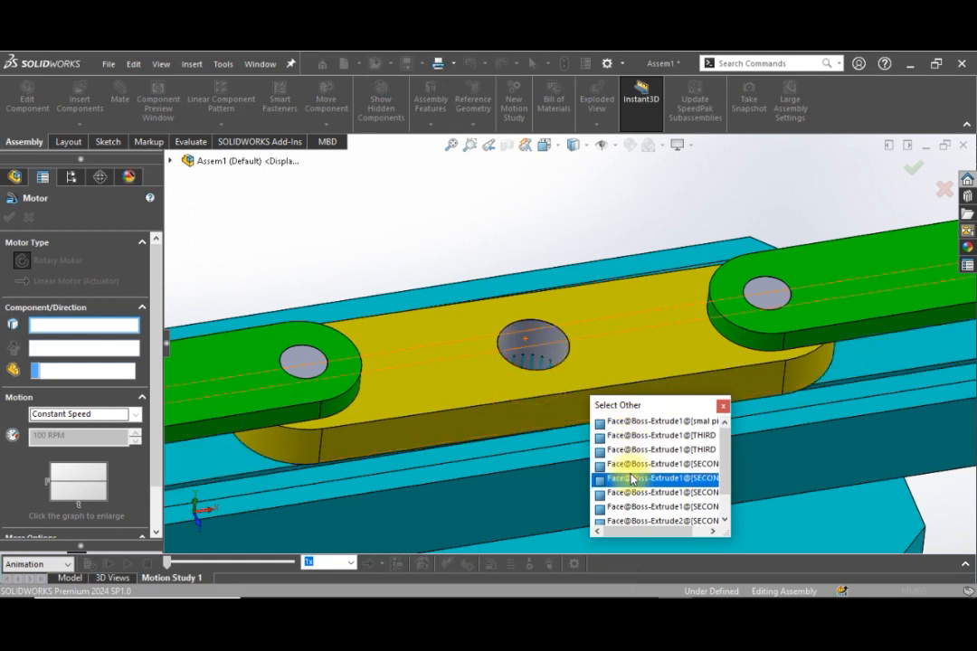
{"action": "scroll", "coordinate": [596, 331], "scroll_direction": "down", "scroll_amount": 3}
{"action": "scroll", "coordinate": [577, 301], "scroll_direction": "up", "scroll_amount": 6}
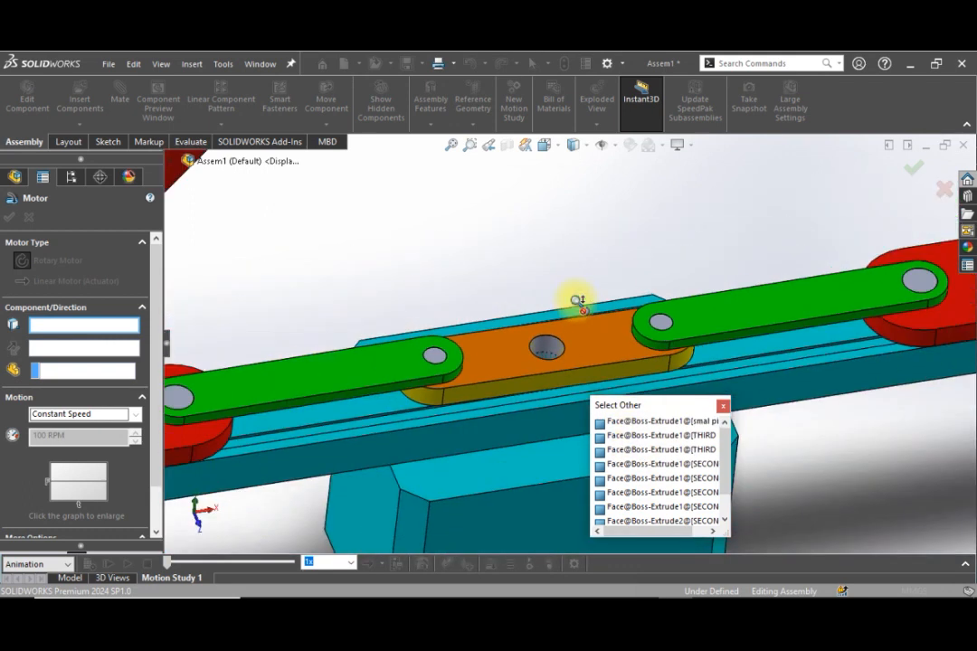
{"action": "scroll", "coordinate": [577, 301], "scroll_direction": "up", "scroll_amount": 5}
{"action": "scroll", "coordinate": [763, 342], "scroll_direction": "down", "scroll_amount": 5}
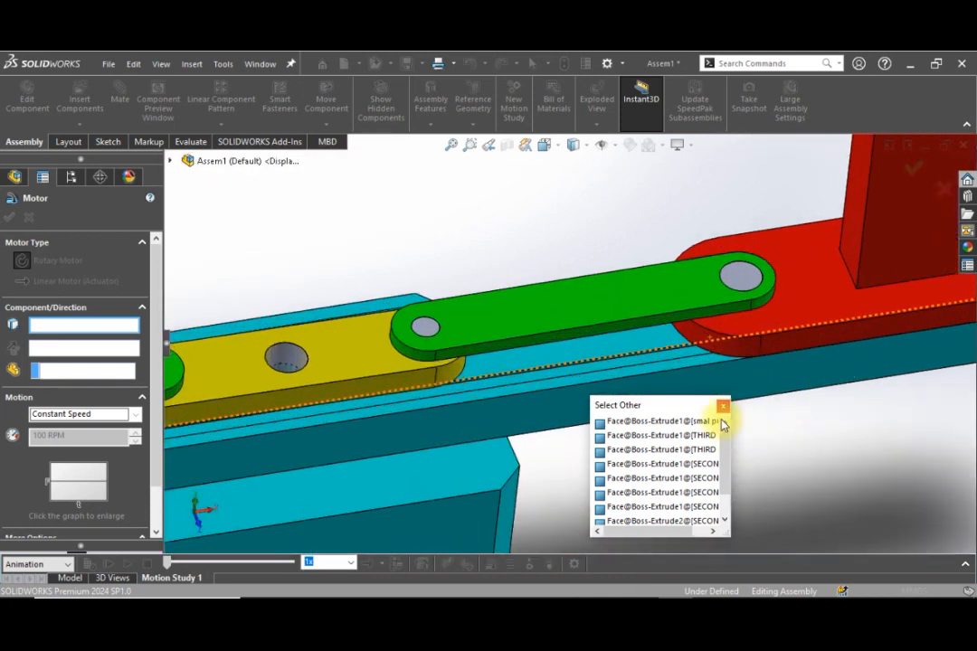
{"action": "left_click", "coordinate": [636, 464]}
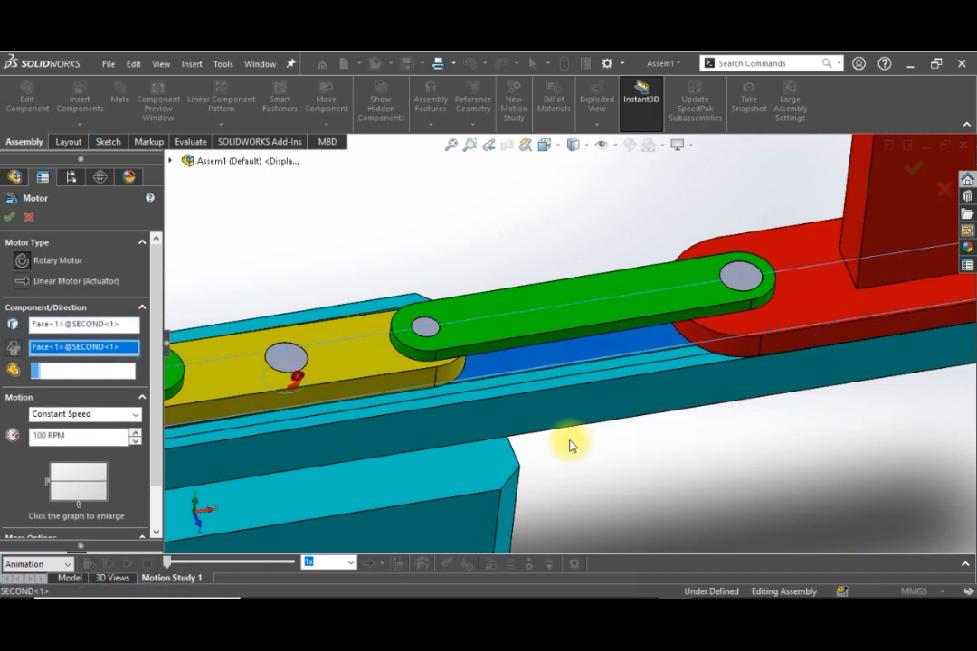
{"action": "left_click", "coordinate": [11, 217]}
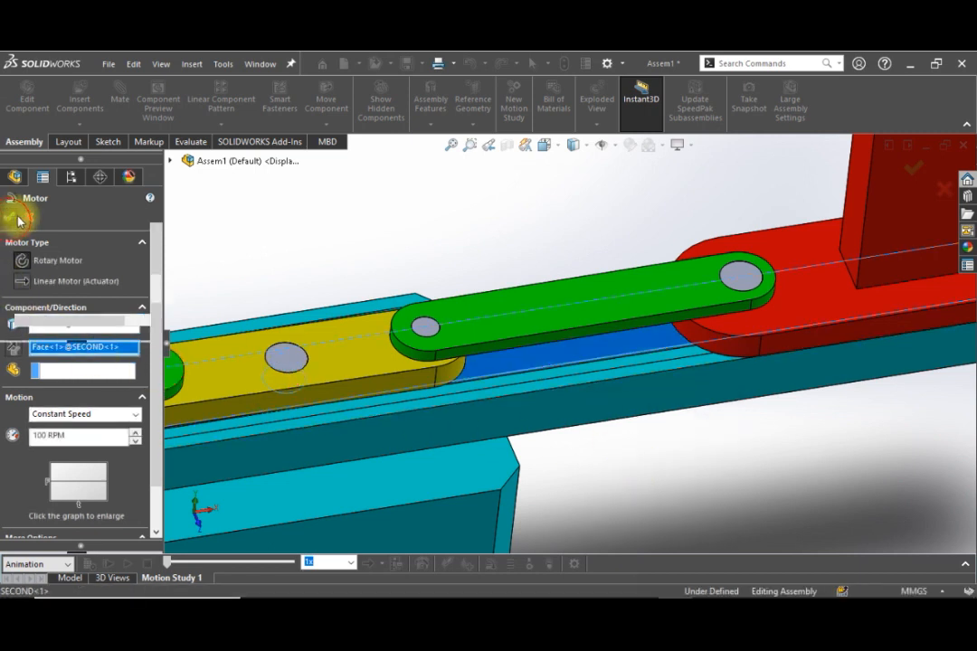
Calculate the motion study and play the gripper animation from the start.
{"action": "middle_click_drag", "start_coordinate": [469, 405], "coordinate": [506, 374]}
{"action": "scroll", "coordinate": [439, 318], "scroll_direction": "up", "scroll_amount": 1}
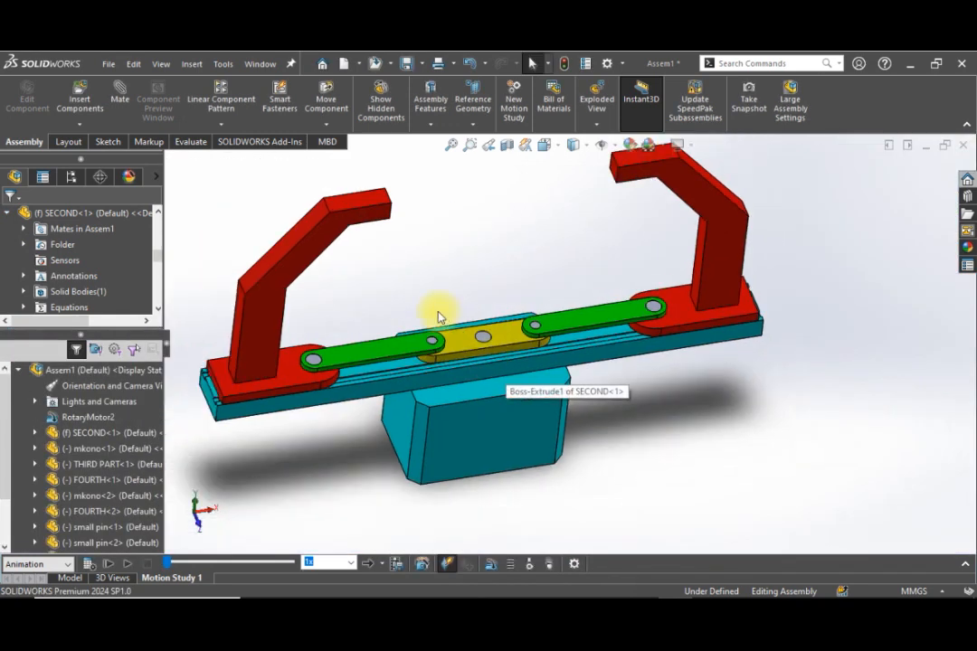
{"action": "scroll", "coordinate": [434, 317], "scroll_direction": "down", "scroll_amount": 1}
{"action": "left_click", "coordinate": [88, 564]}
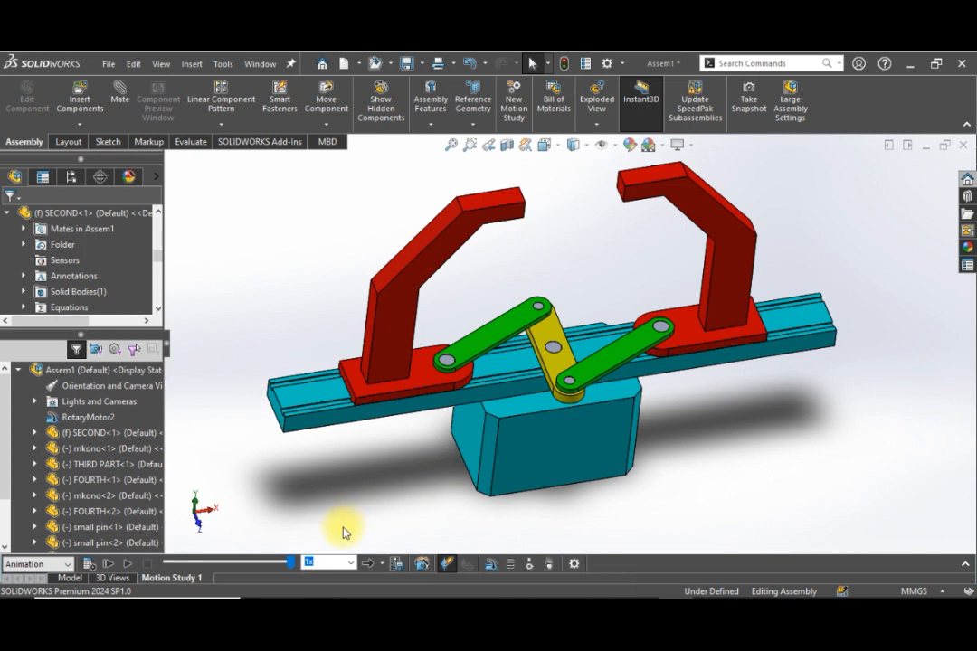
{"action": "left_click_drag", "start_coordinate": [294, 563], "coordinate": [165, 570]}
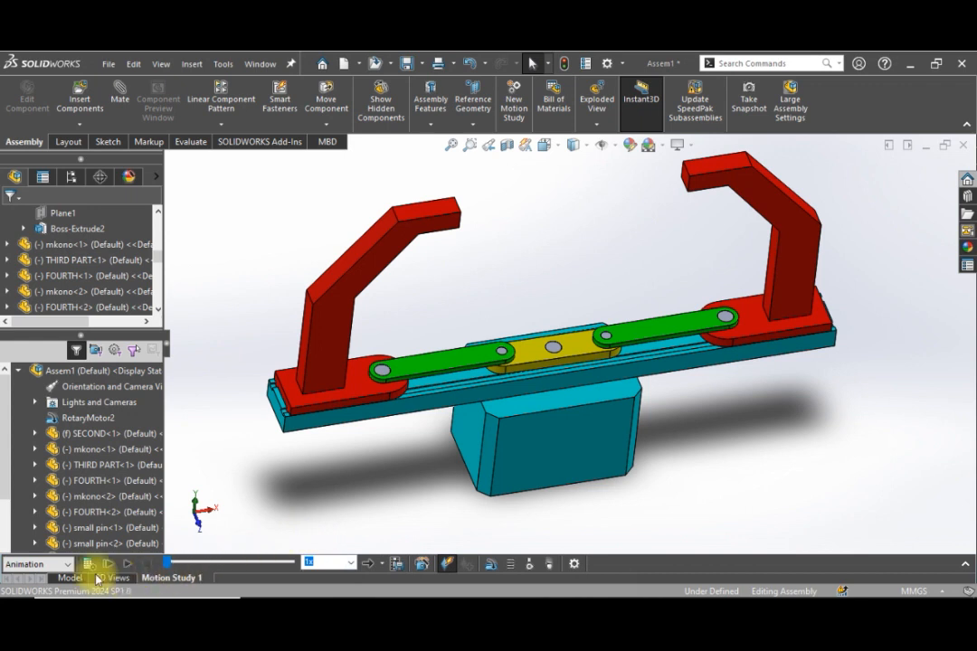
{"action": "left_click", "coordinate": [126, 564]}
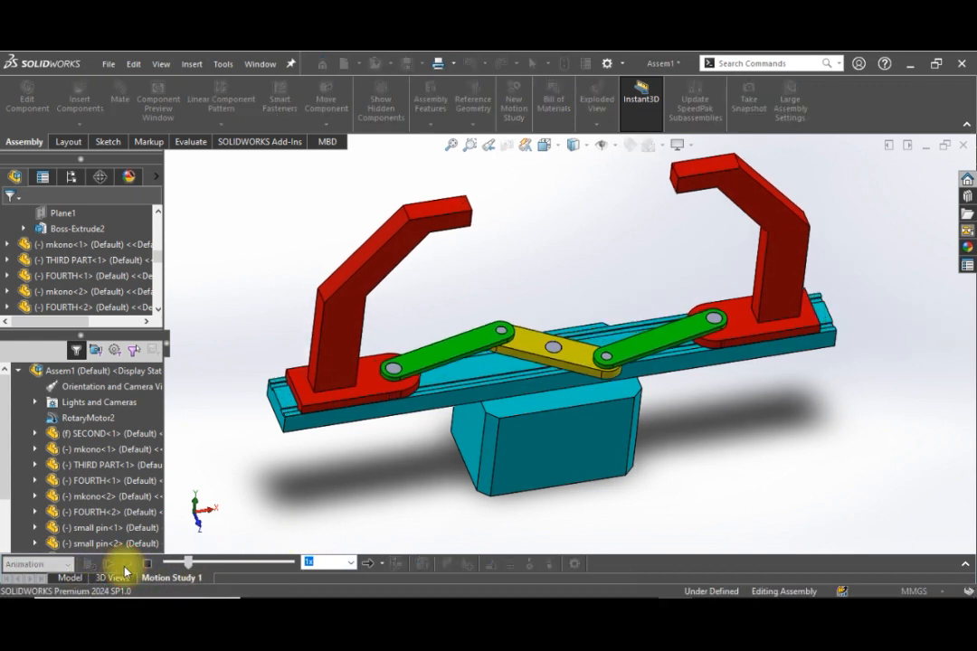
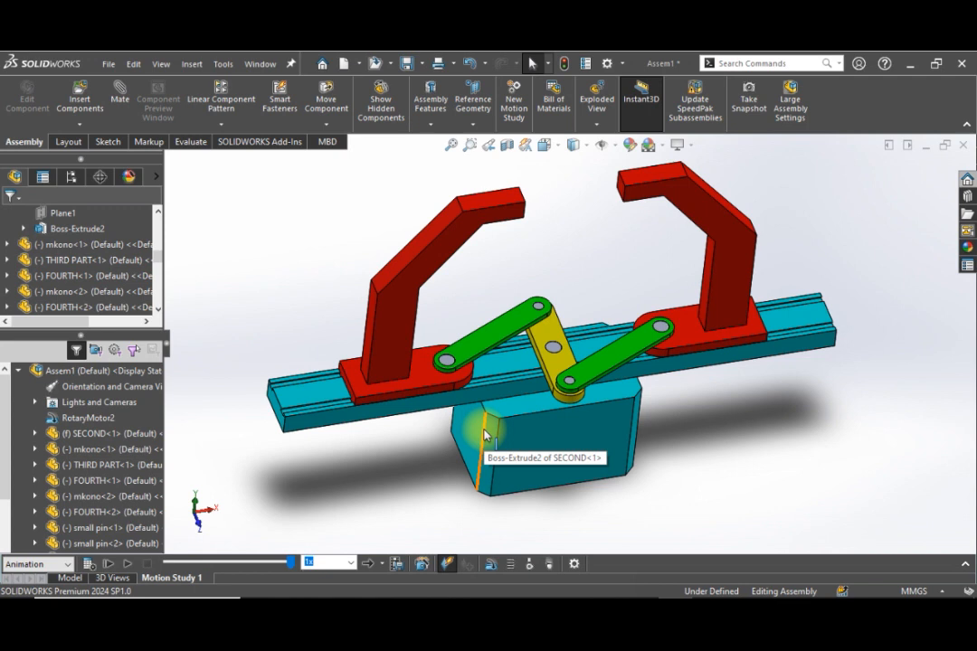
Set the animation to 30 frames per second and recalculate the motion study.
{"action": "left_click", "coordinate": [574, 566]}
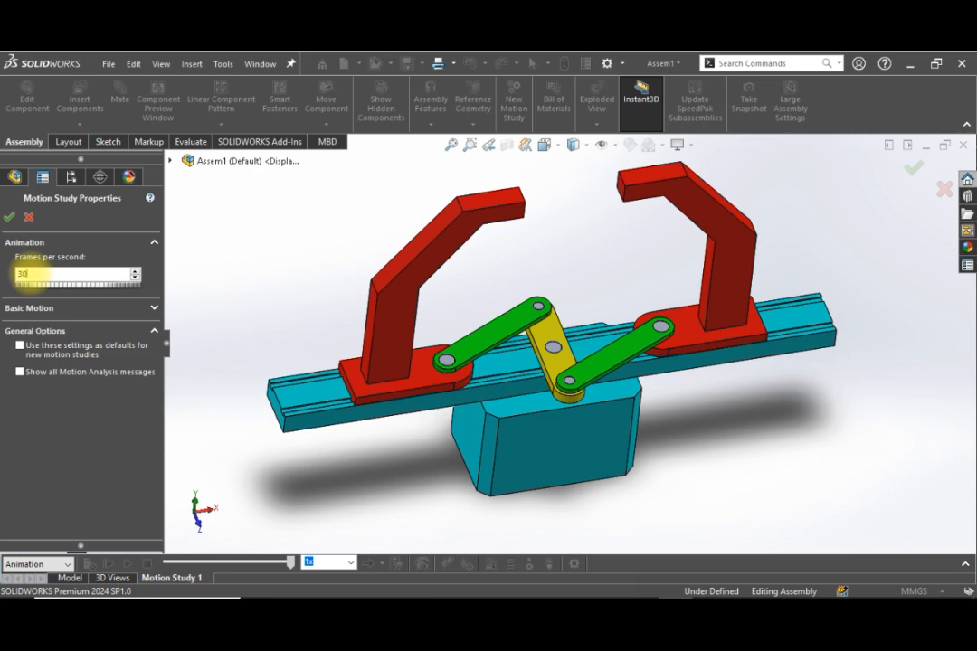
{"action": "left_click", "coordinate": [10, 219]}
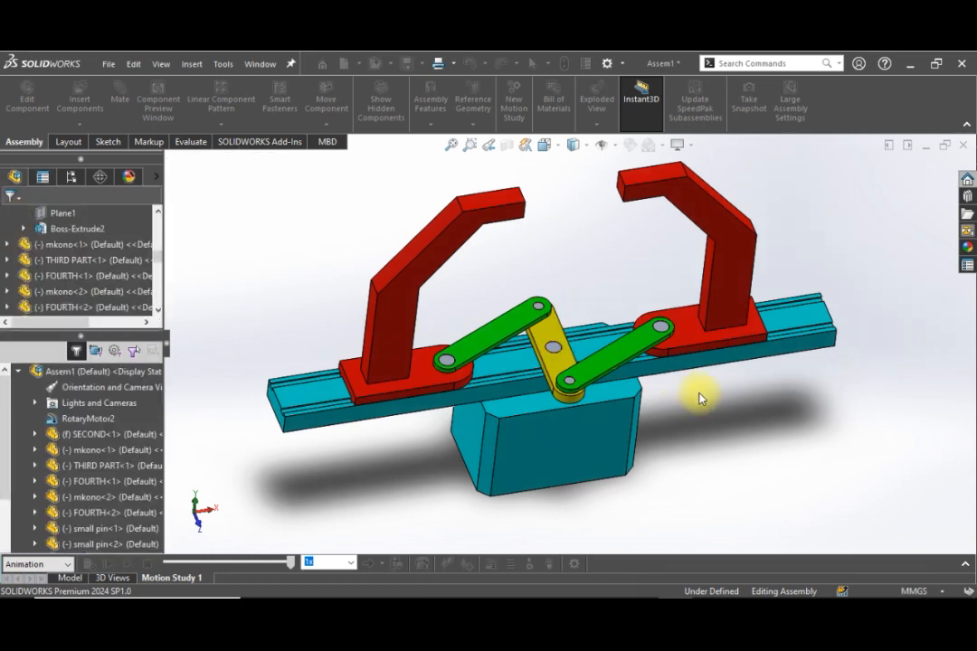
{"action": "left_click", "coordinate": [87, 565]}
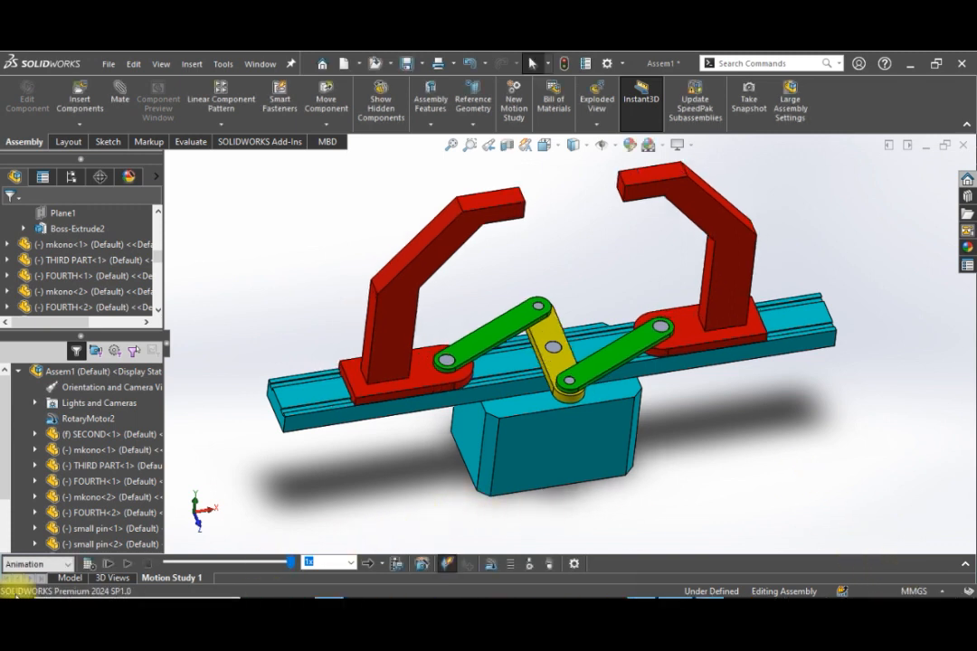
Play the gripper animation at 1x, set the playback speed to 2x and replay it.
{"action": "left_click", "coordinate": [126, 568]}
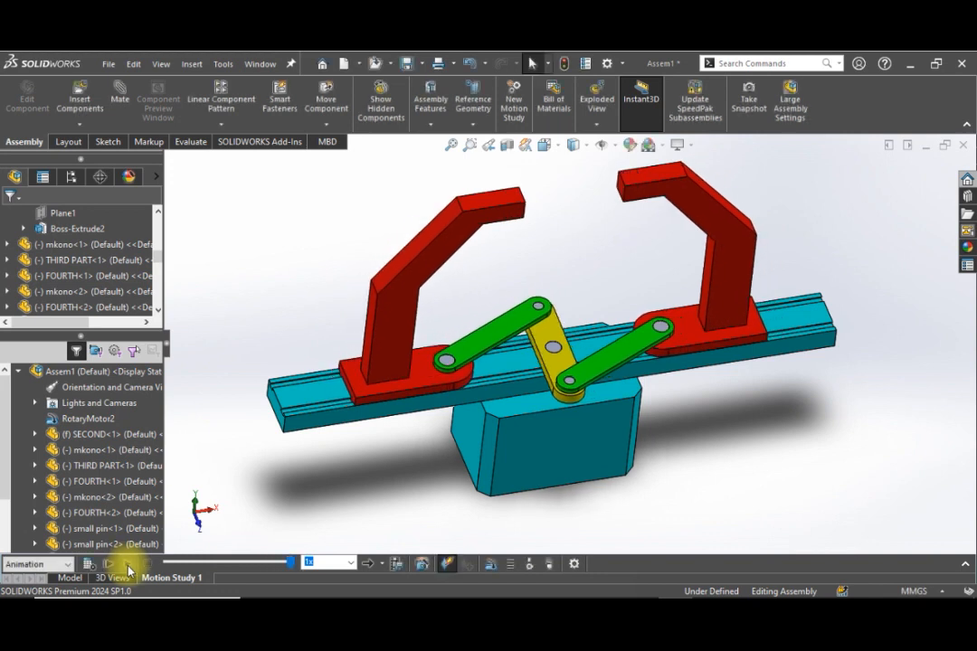
{"action": "left_click", "coordinate": [128, 567]}
{"action": "left_click", "coordinate": [350, 564]}
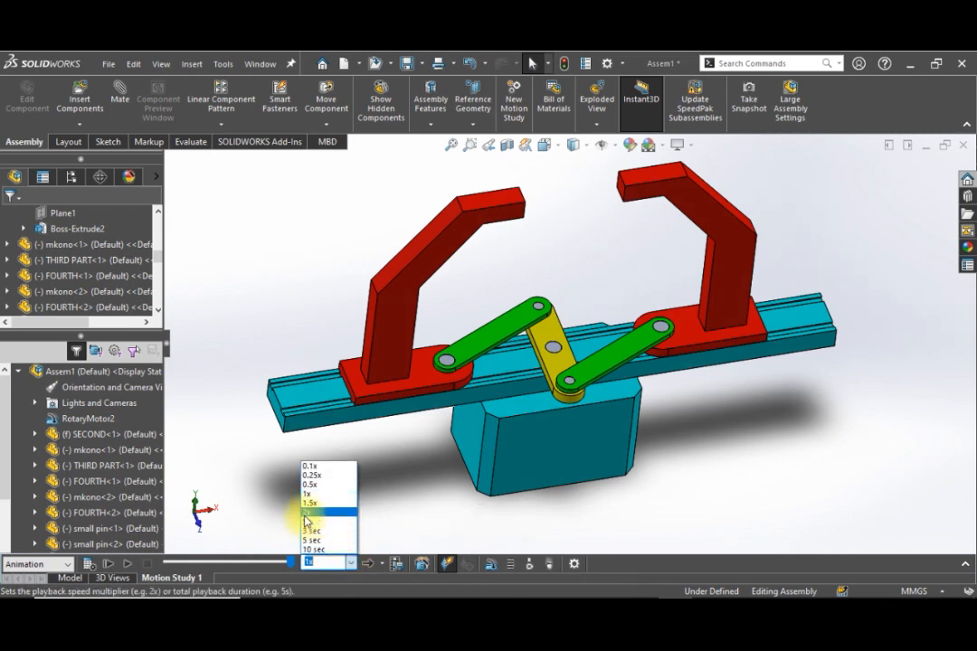
{"action": "left_click", "coordinate": [306, 513]}
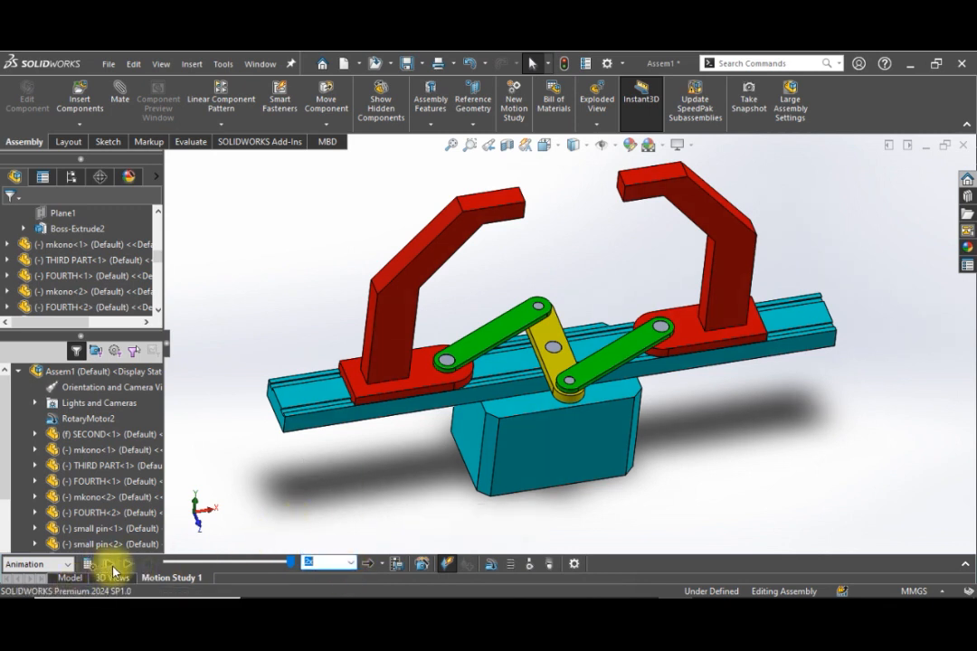
{"action": "left_click", "coordinate": [123, 567]}
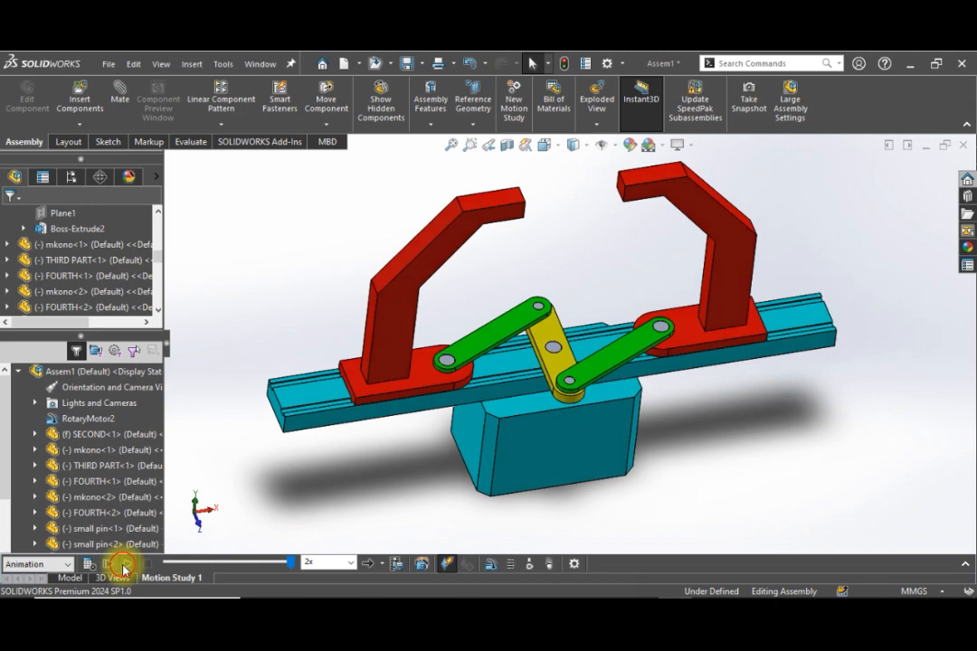
{"action": "left_click", "coordinate": [123, 566]}
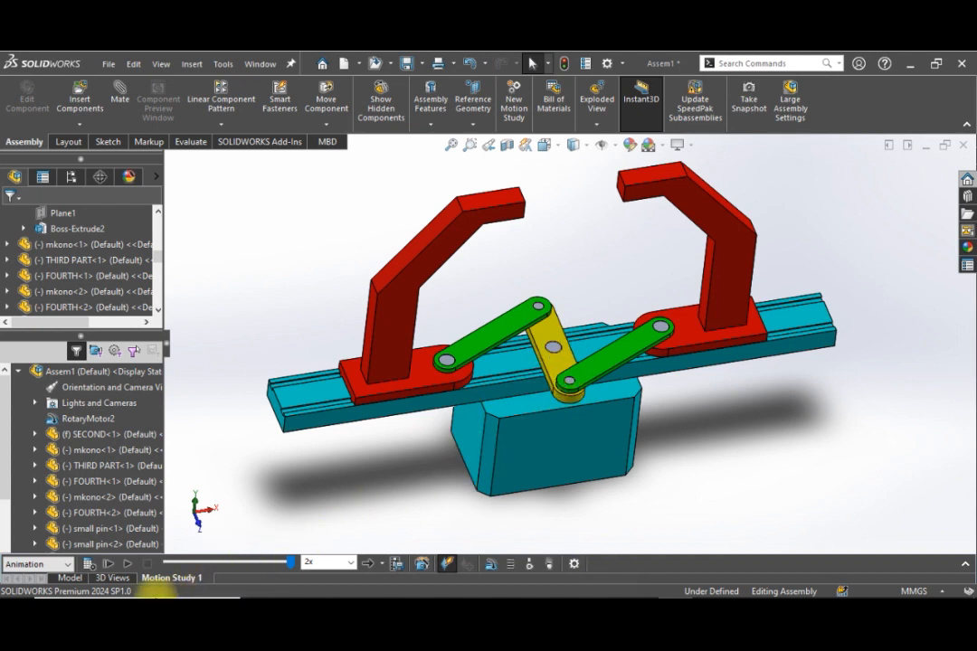
{"action": "left_click", "coordinate": [108, 564]}
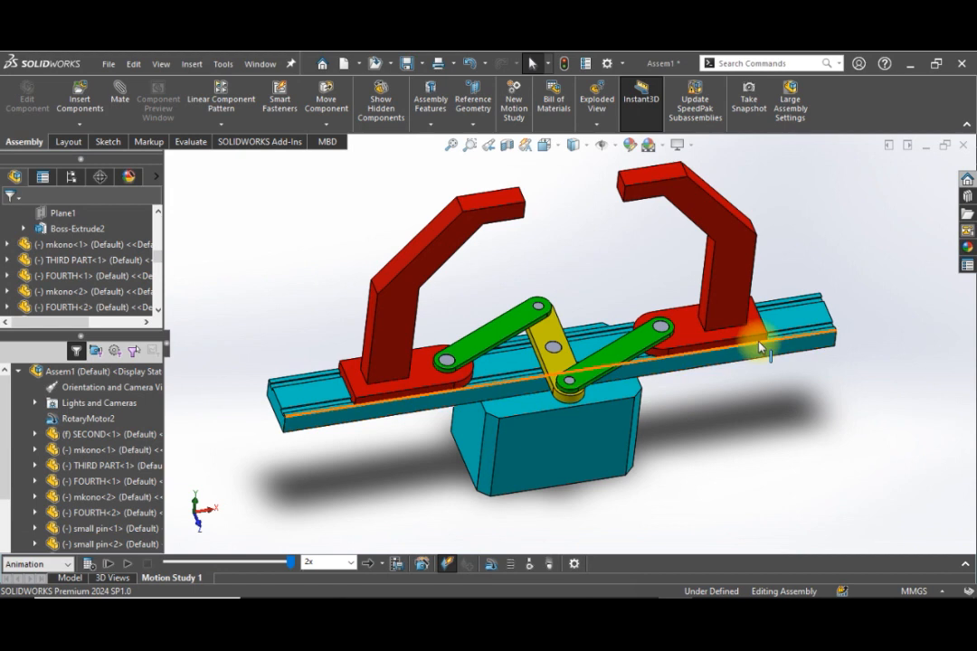
{"action": "left_click", "coordinate": [127, 563]}
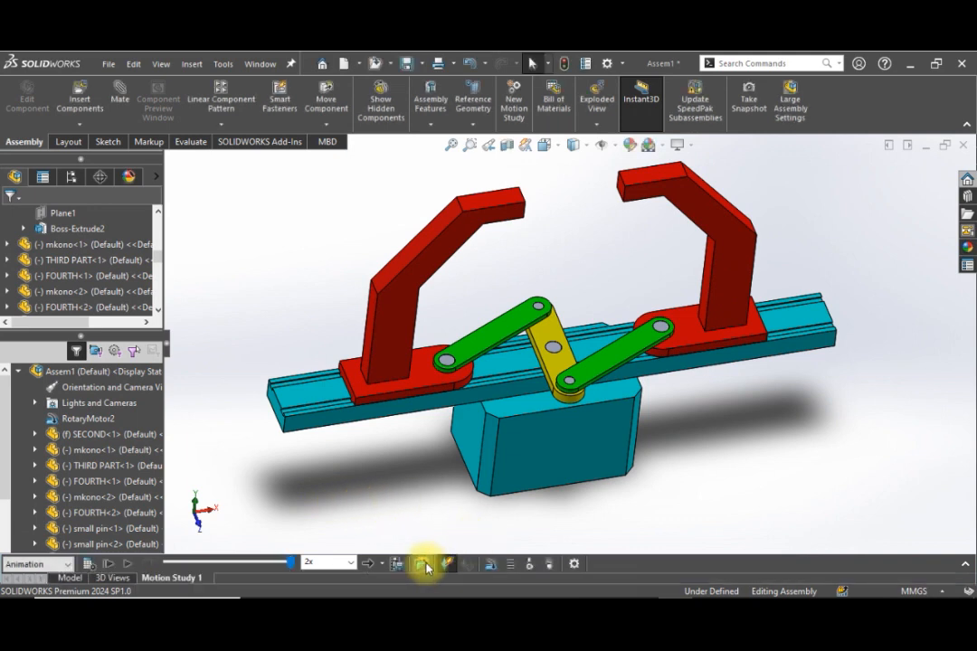
Change the rotary motor to oscillating motion with 90° displacement, 1 Hz frequency and 0° phase shift, and recalculate the motion study.
{"action": "right_click", "coordinate": [90, 419]}
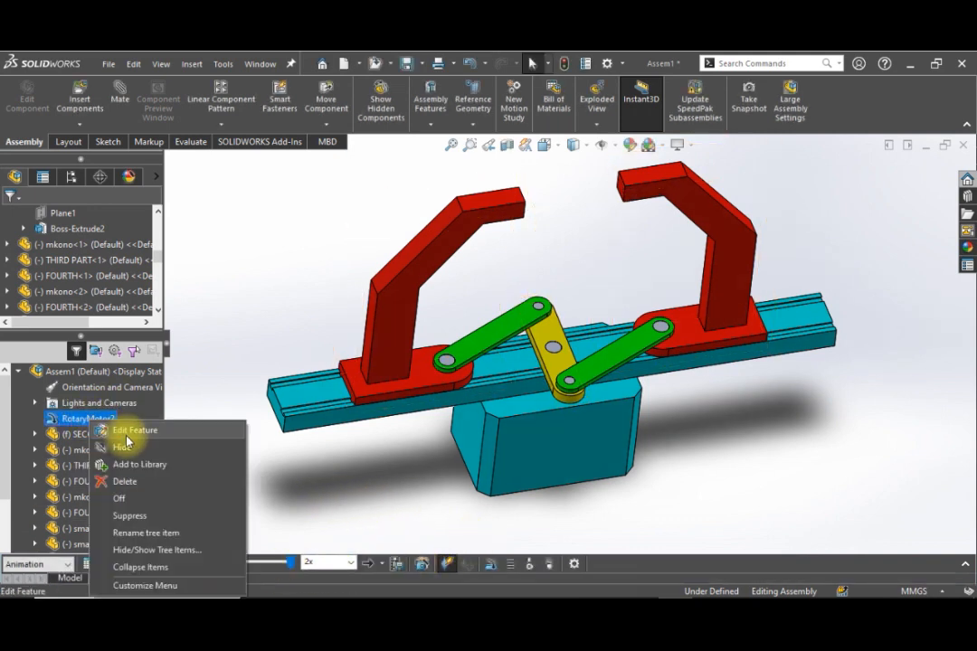
{"action": "left_click", "coordinate": [128, 432]}
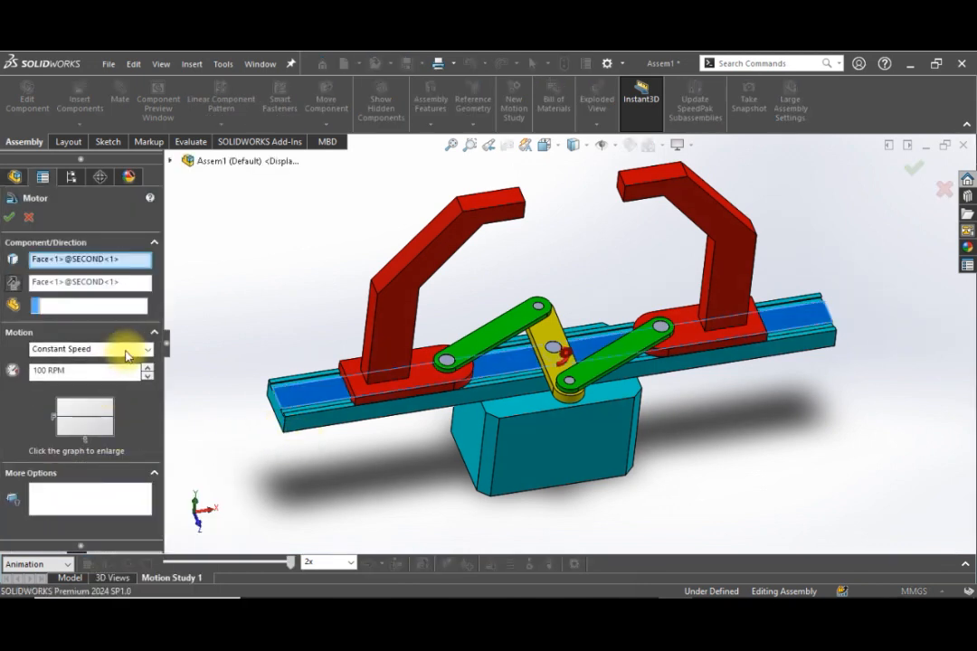
{"action": "left_click", "coordinate": [145, 349]}
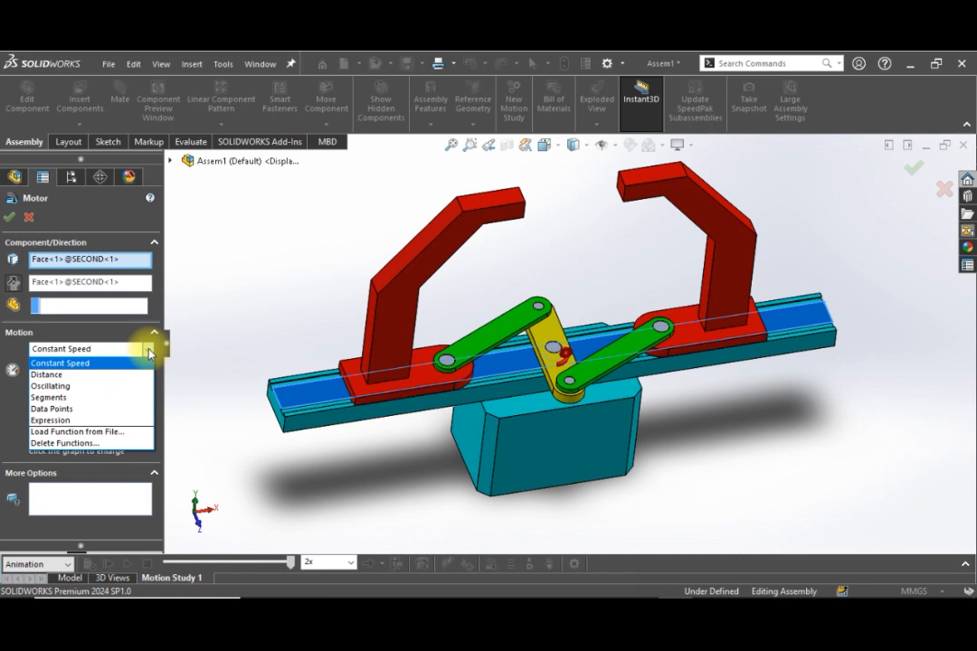
{"action": "left_click", "coordinate": [51, 386]}
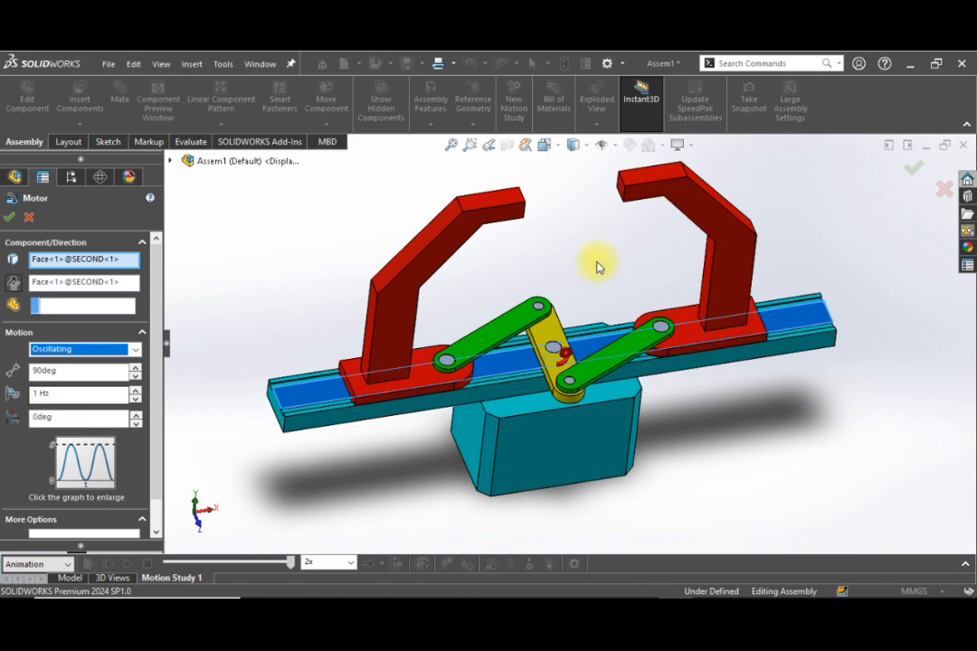
{"action": "left_click", "coordinate": [40, 394]}
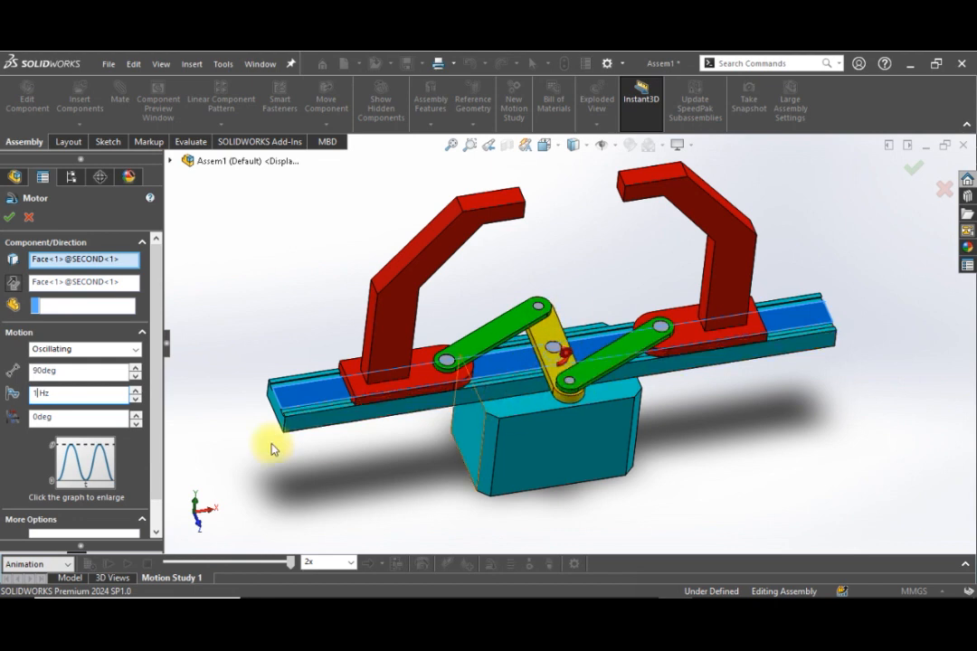
{"action": "left_click", "coordinate": [9, 217]}
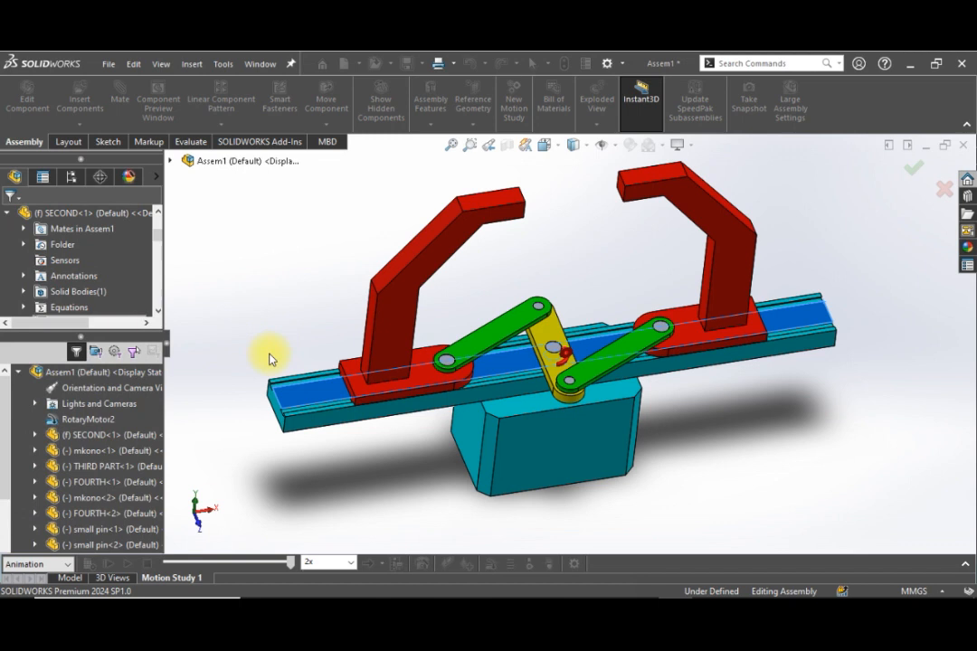
{"action": "left_click", "coordinate": [90, 566]}
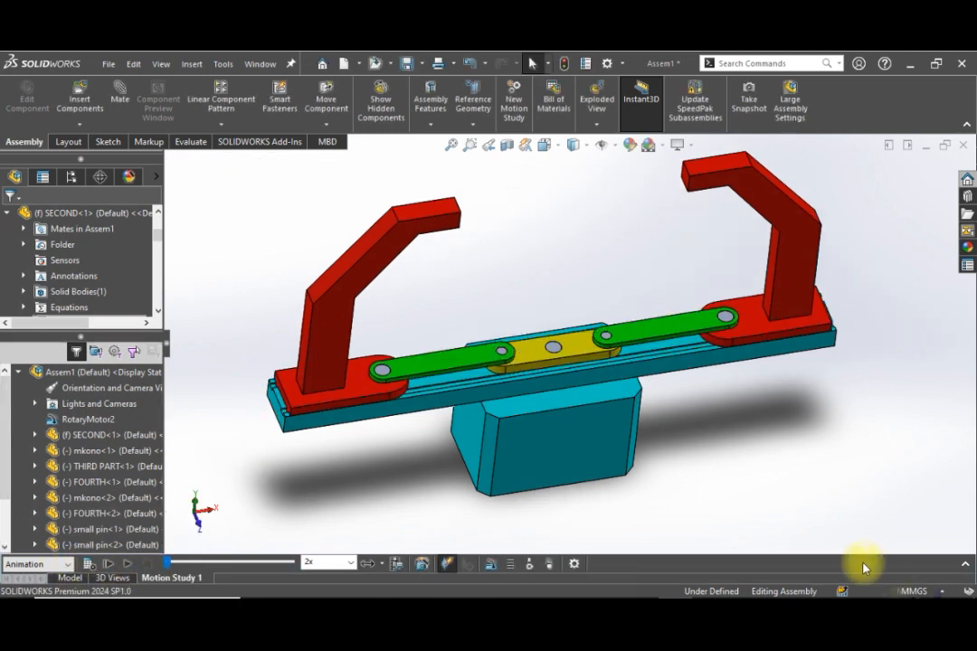
Extend the motion study's end time to 6 seconds on the expanded timeline and play the gripper animation.
{"action": "left_click", "coordinate": [968, 562]}
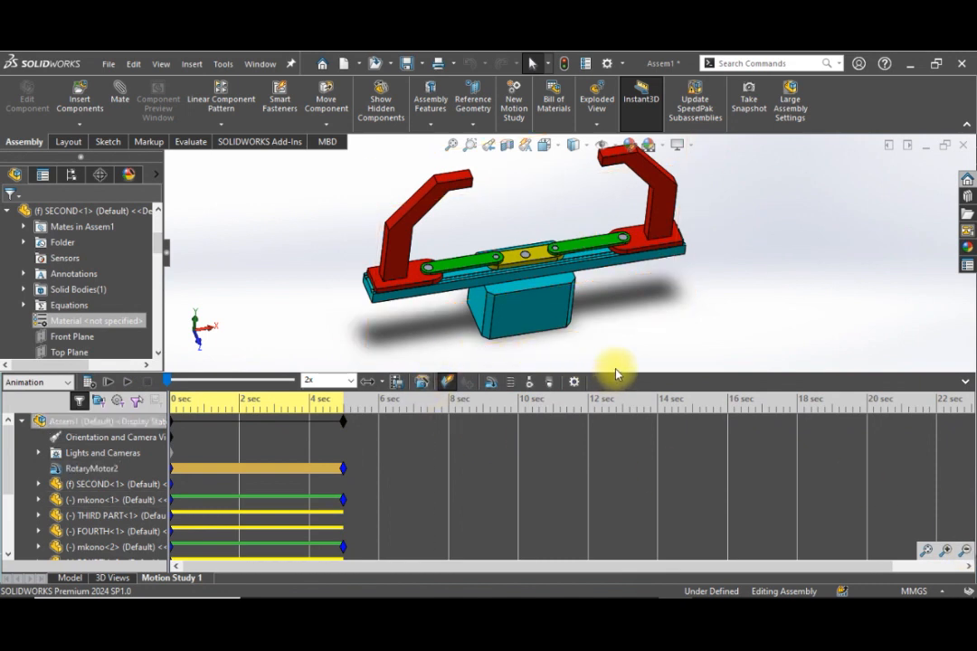
{"action": "left_click_drag", "start_coordinate": [622, 375], "coordinate": [617, 428]}
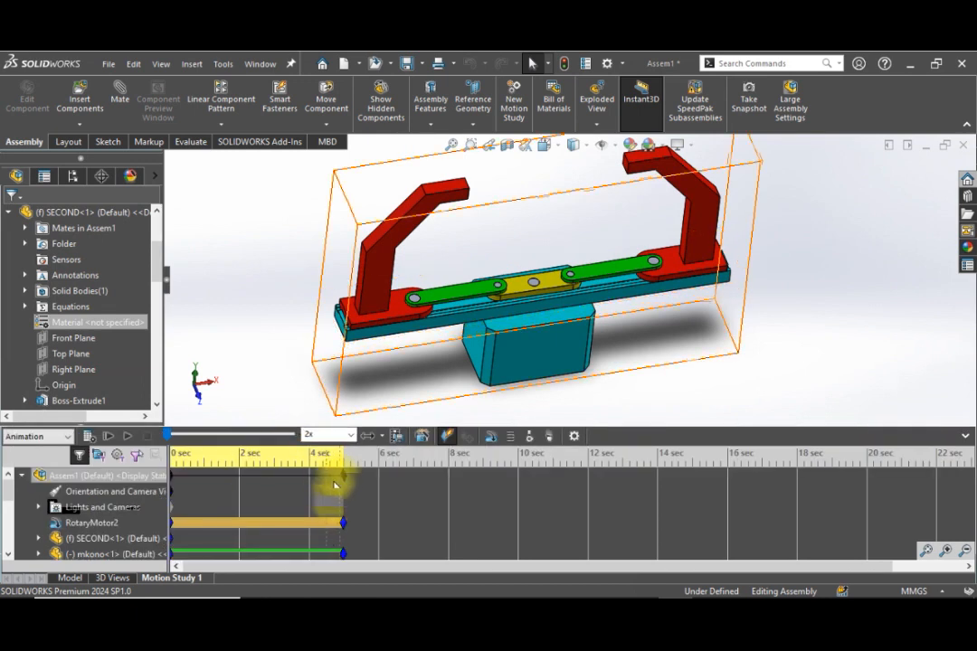
{"action": "left_click_drag", "start_coordinate": [334, 486], "coordinate": [378, 476]}
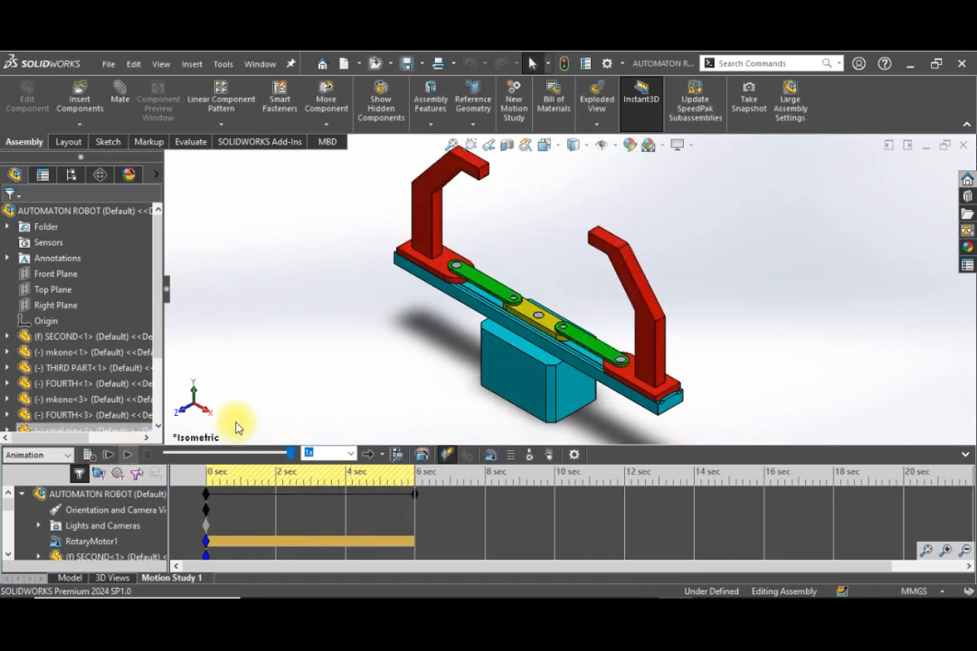
{"action": "left_click", "coordinate": [127, 455]}
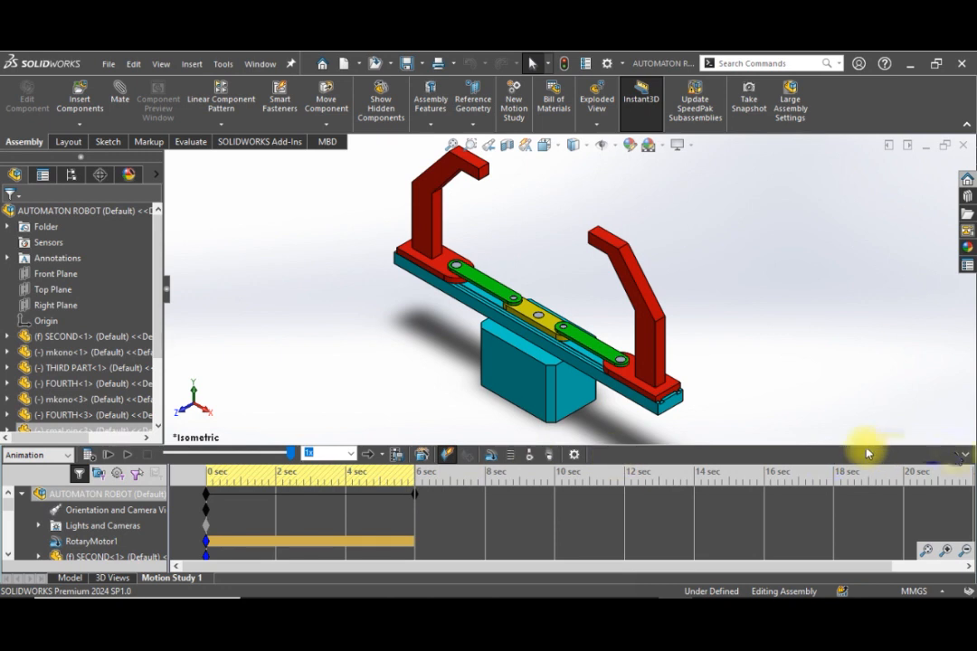
Save the entire animation to the Desktop as the MP4 video AUTOMATON ROBOT with a 16:9 aspect ratio.
{"action": "left_click", "coordinate": [391, 455]}
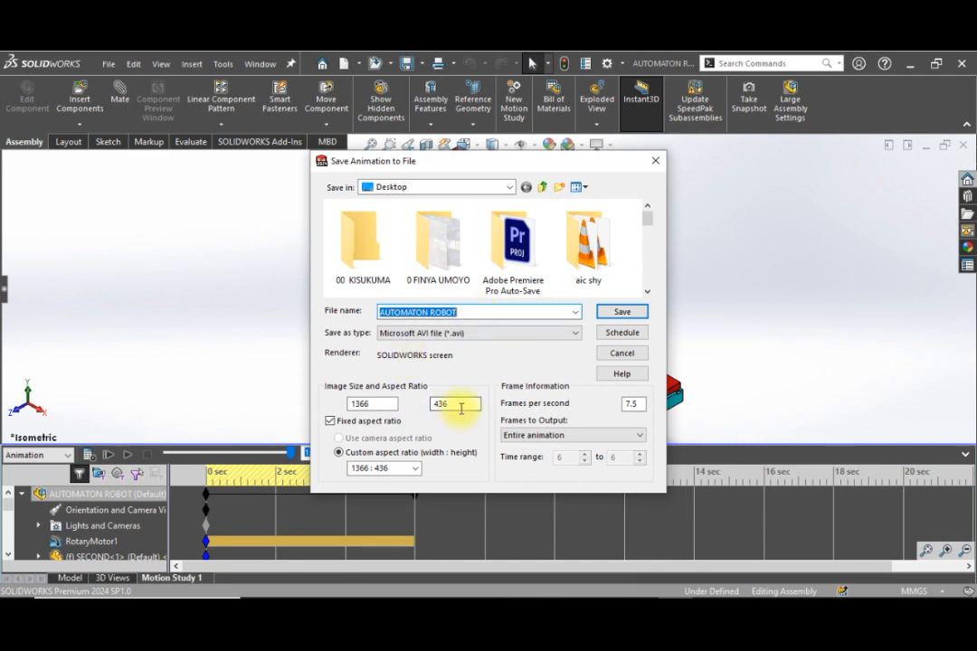
{"action": "left_click", "coordinate": [414, 469]}
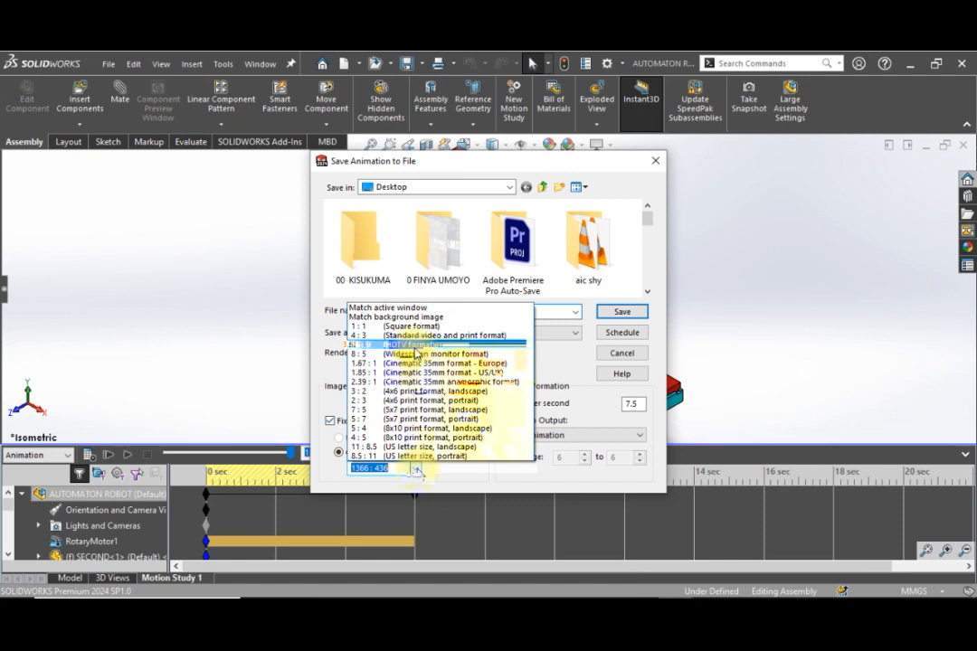
{"action": "left_click", "coordinate": [412, 345]}
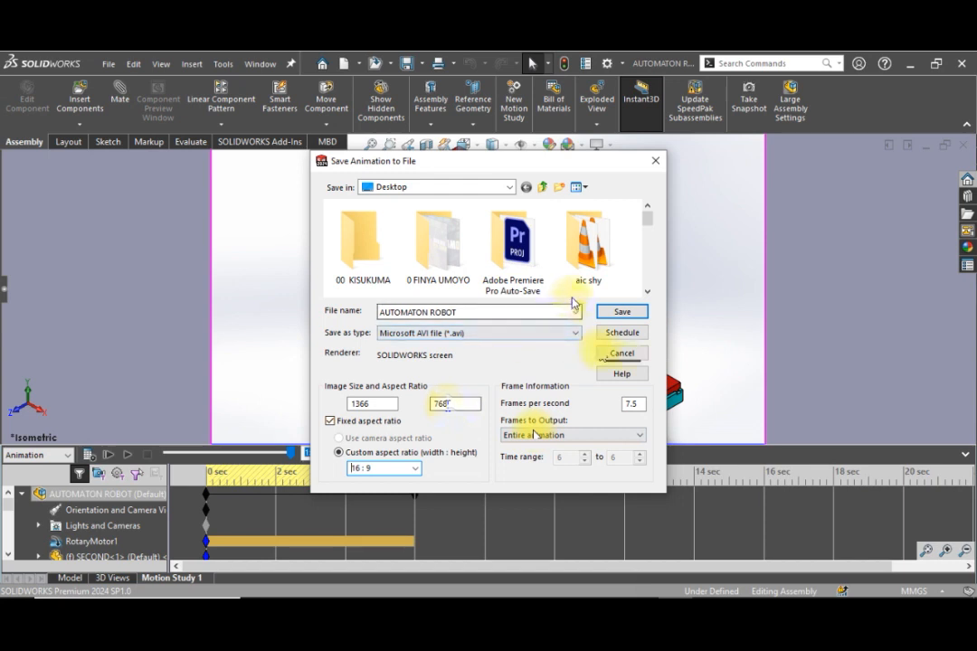
{"action": "left_click", "coordinate": [575, 334]}
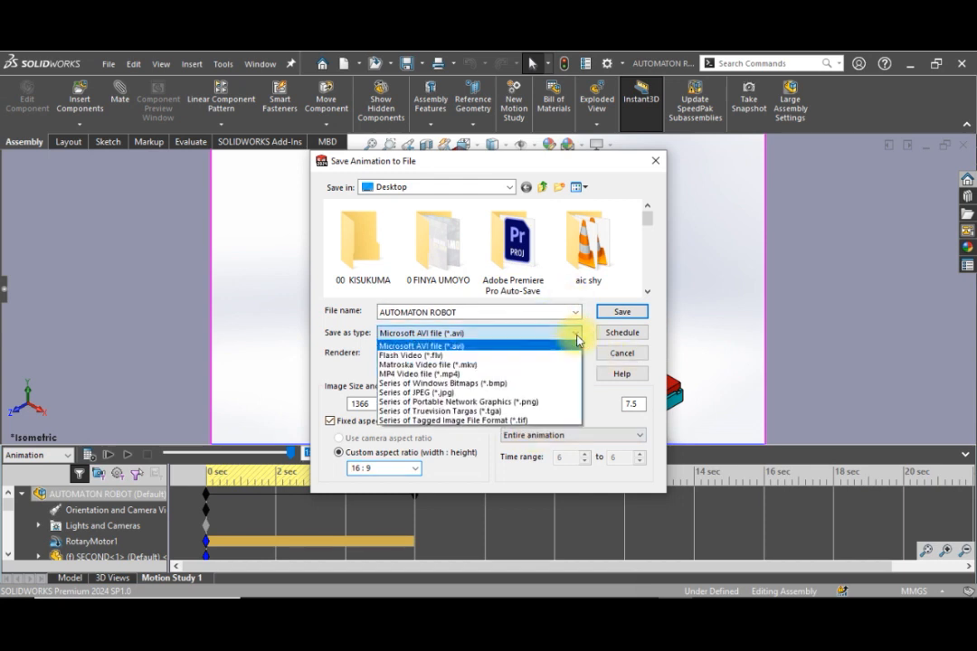
{"action": "left_click", "coordinate": [457, 374]}
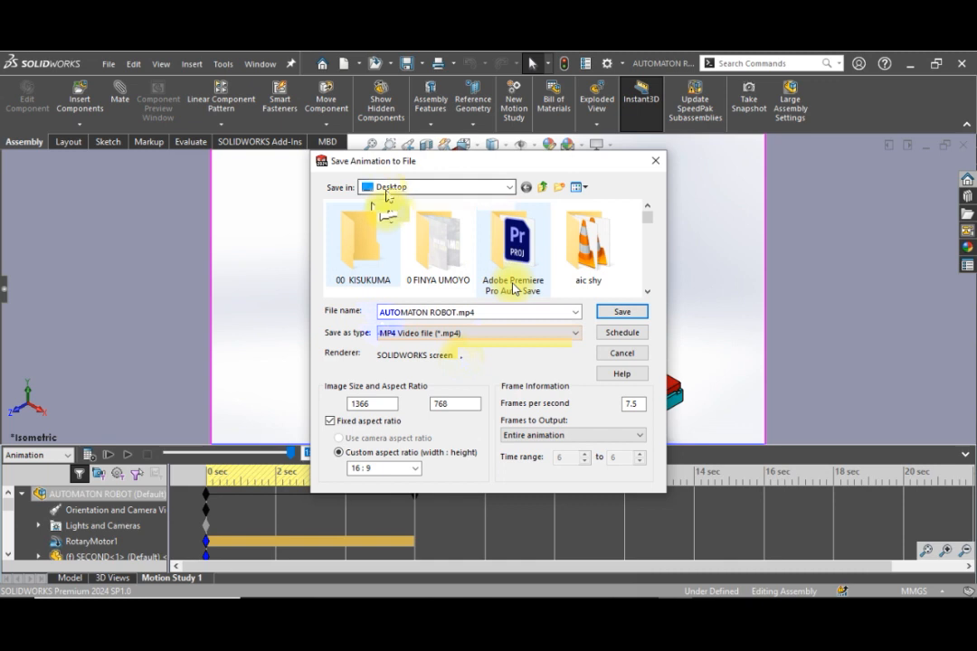
{"action": "left_click", "coordinate": [622, 312]}
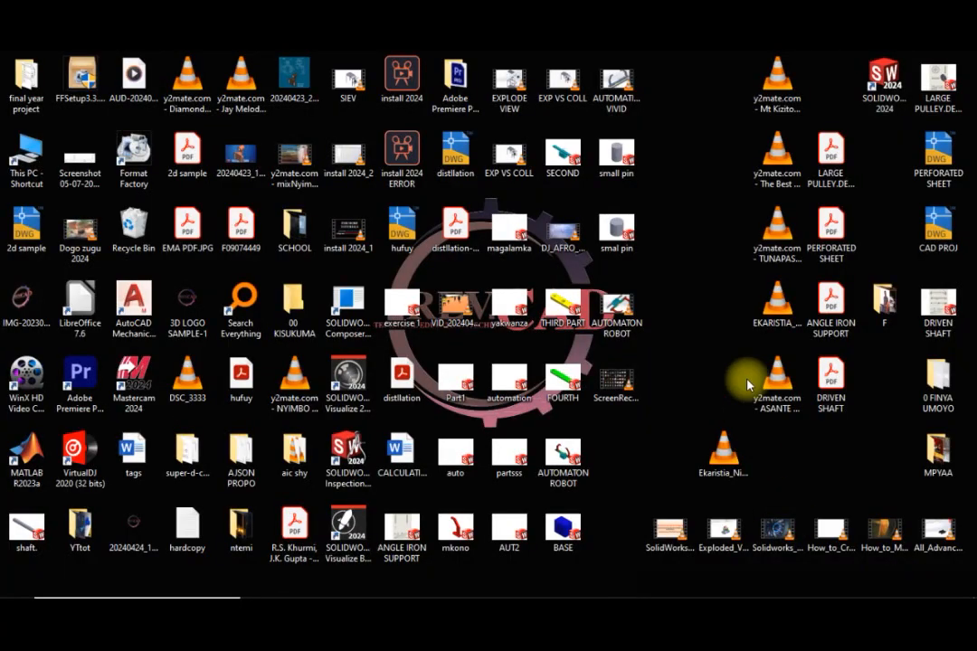
Switch to the desktop and open the exported AUTOMATON ROBOT video in VLC media player.
{"action": "left_click", "coordinate": [623, 307]}
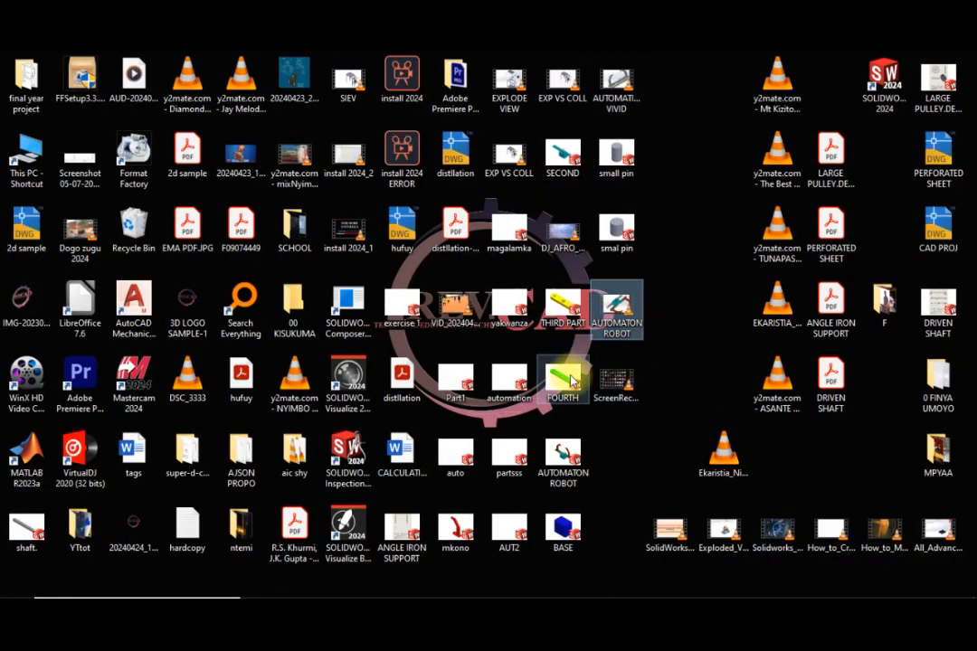
{"action": "key", "text": "Return"}
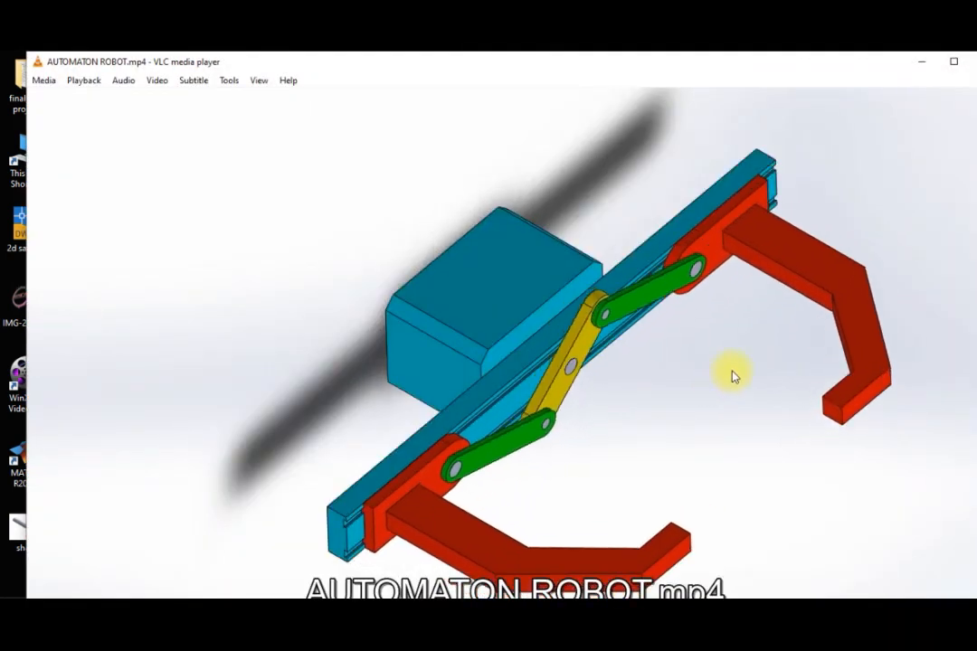